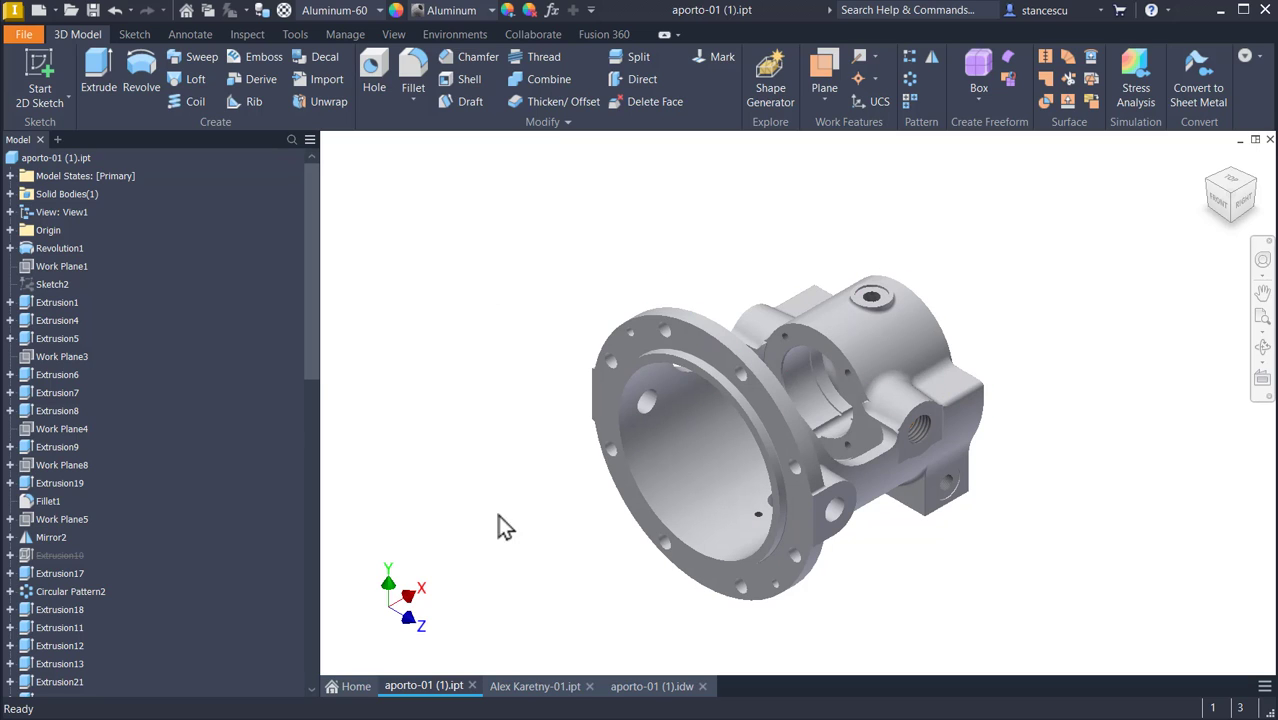
pyautogui.click(563, 385)
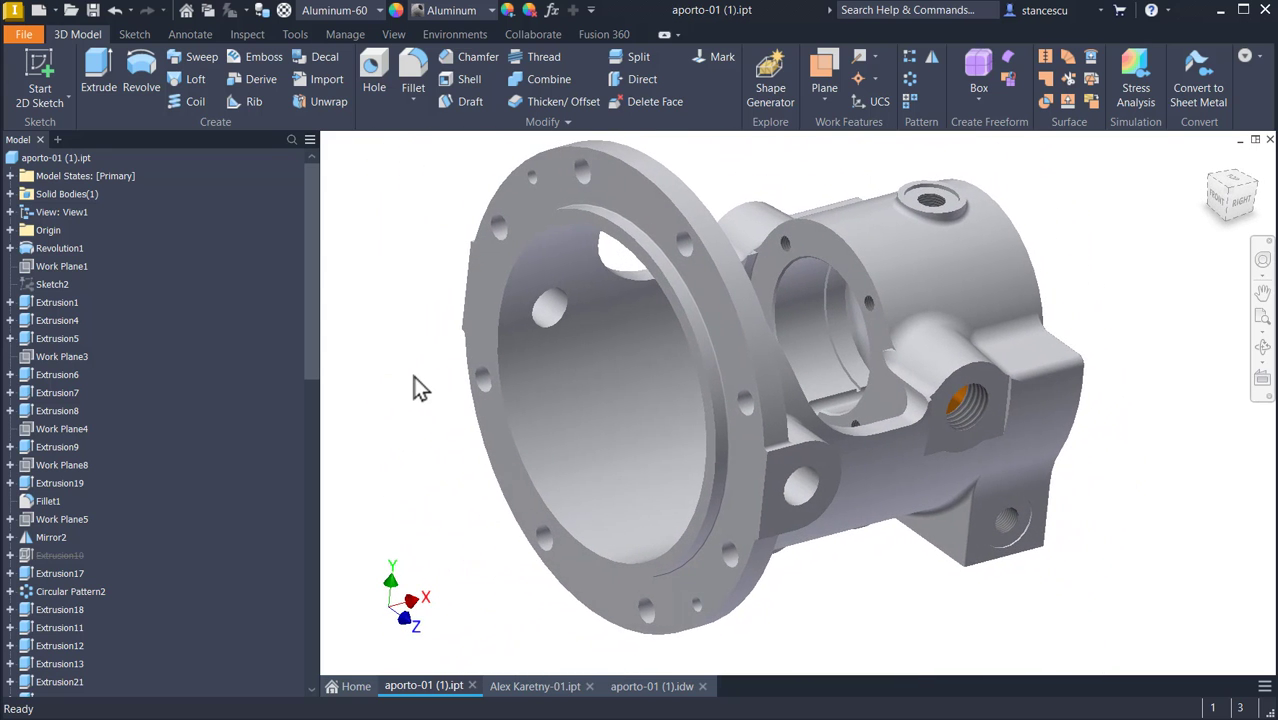
pyautogui.press('F6')
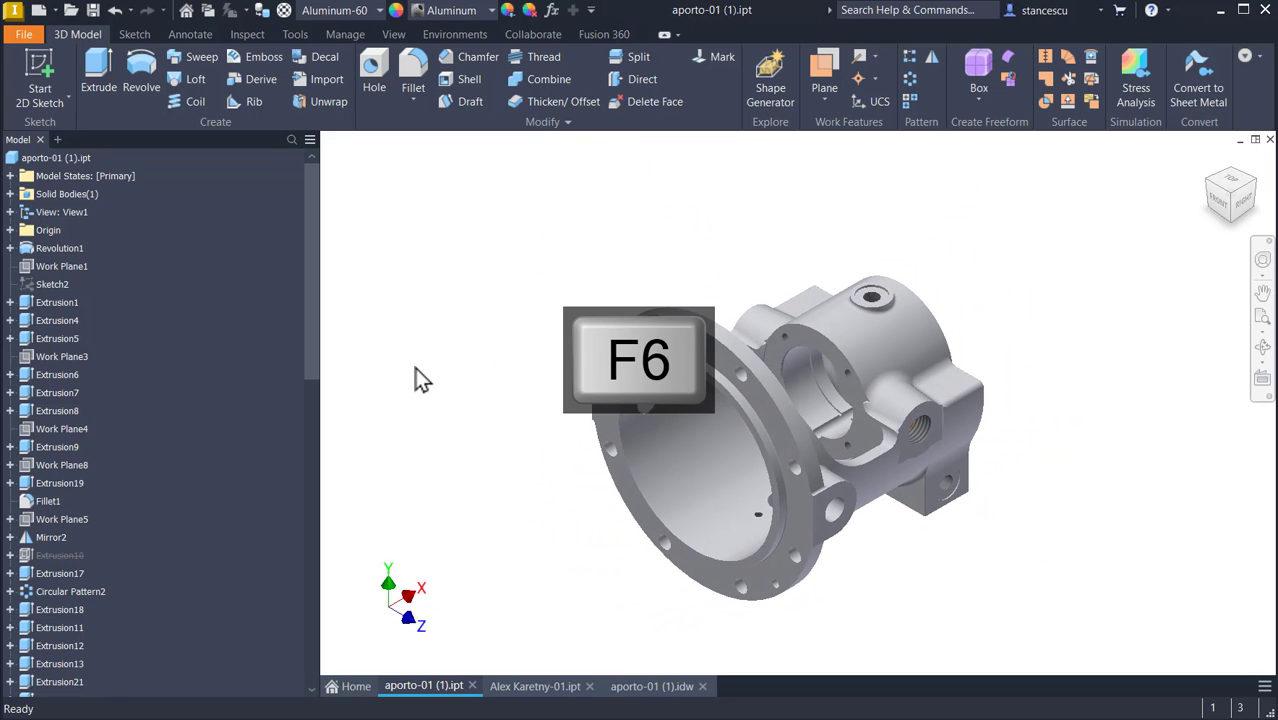
# Step: Switch to the steel version of the housing part and start a half section view from the flat face of the threaded side boss
pyautogui.click(545, 688)
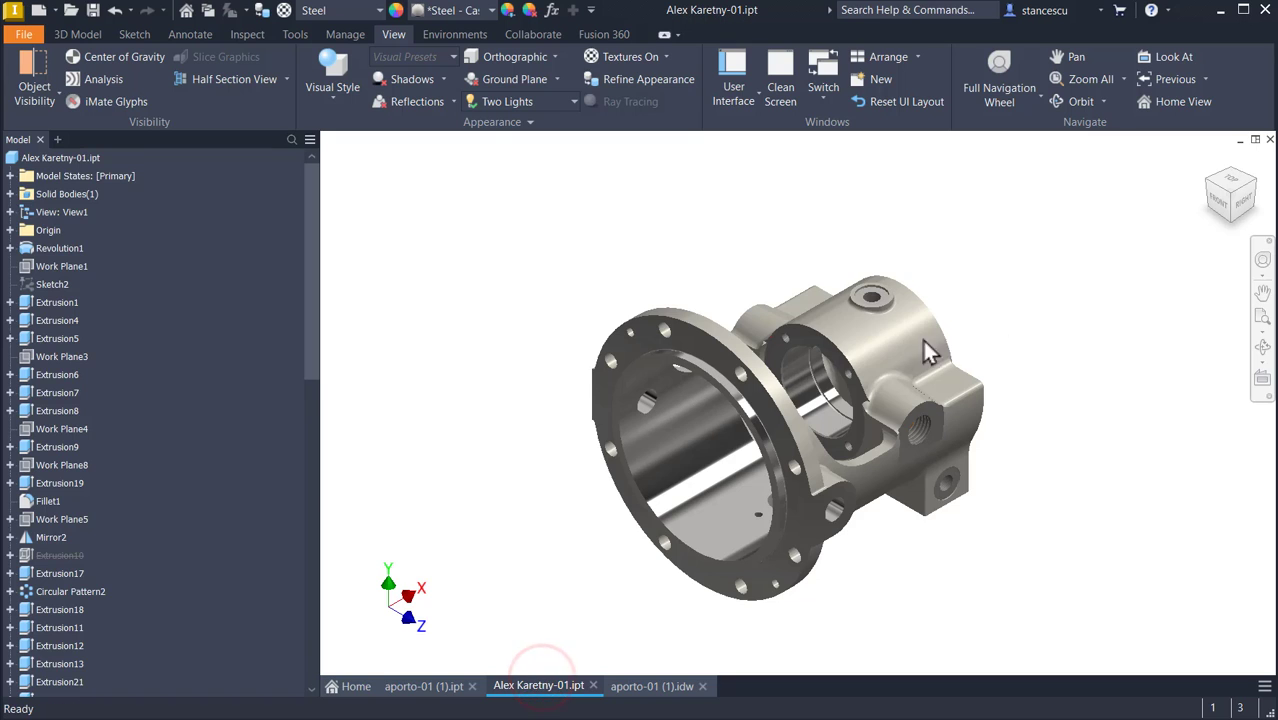
pyautogui.keyDown('shift'); pyautogui.moveTo(1003, 287); pyautogui.dragTo(1081, 255, button='middle'); pyautogui.keyUp('shift')
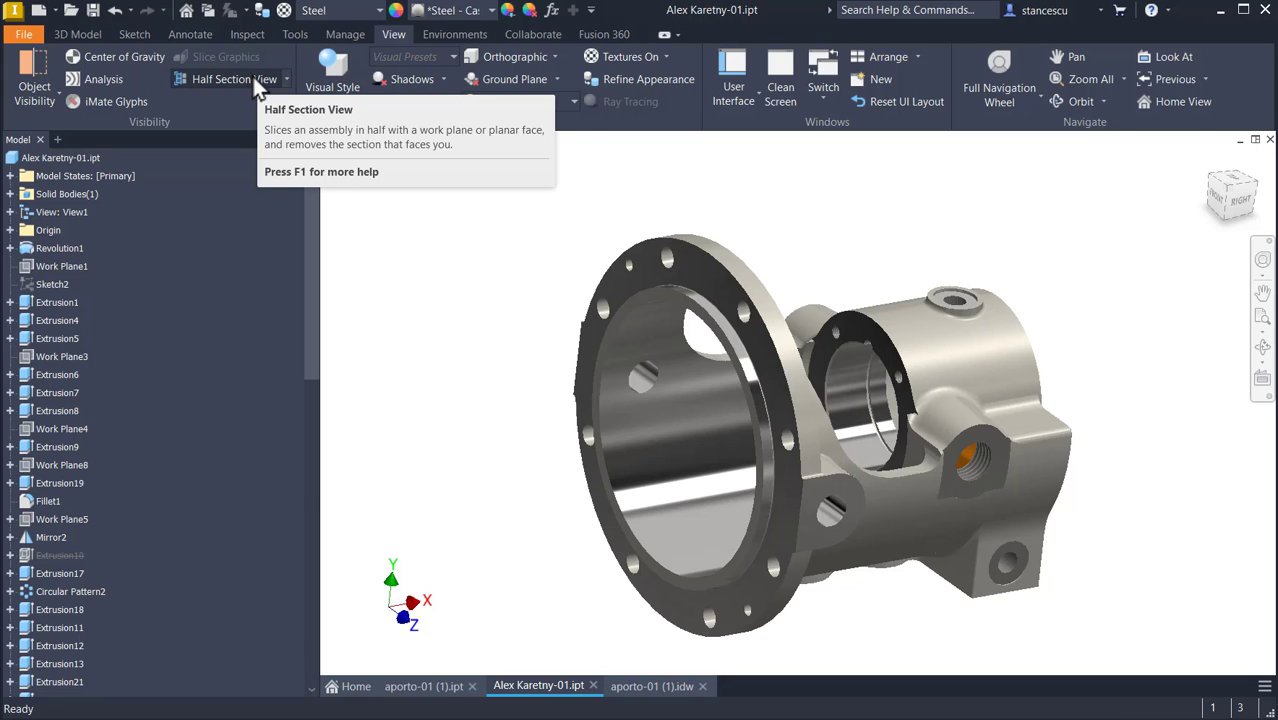
pyautogui.click(287, 80)
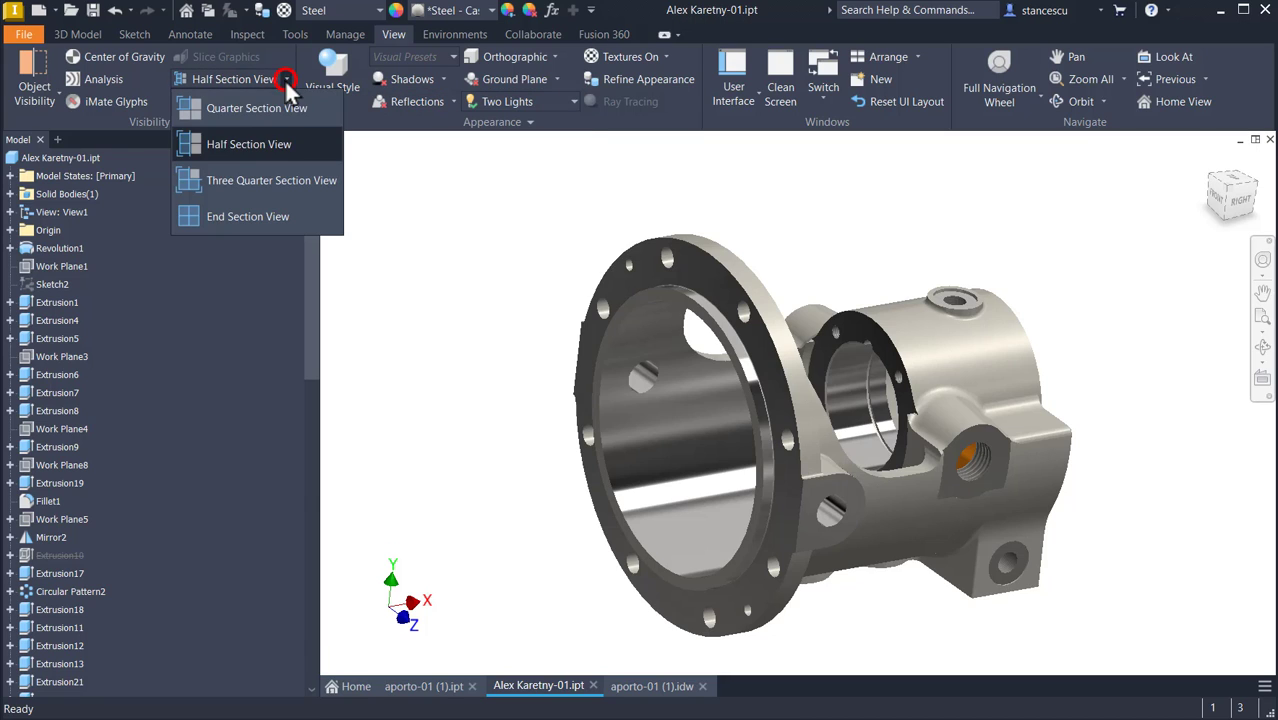
pyautogui.click(252, 146)
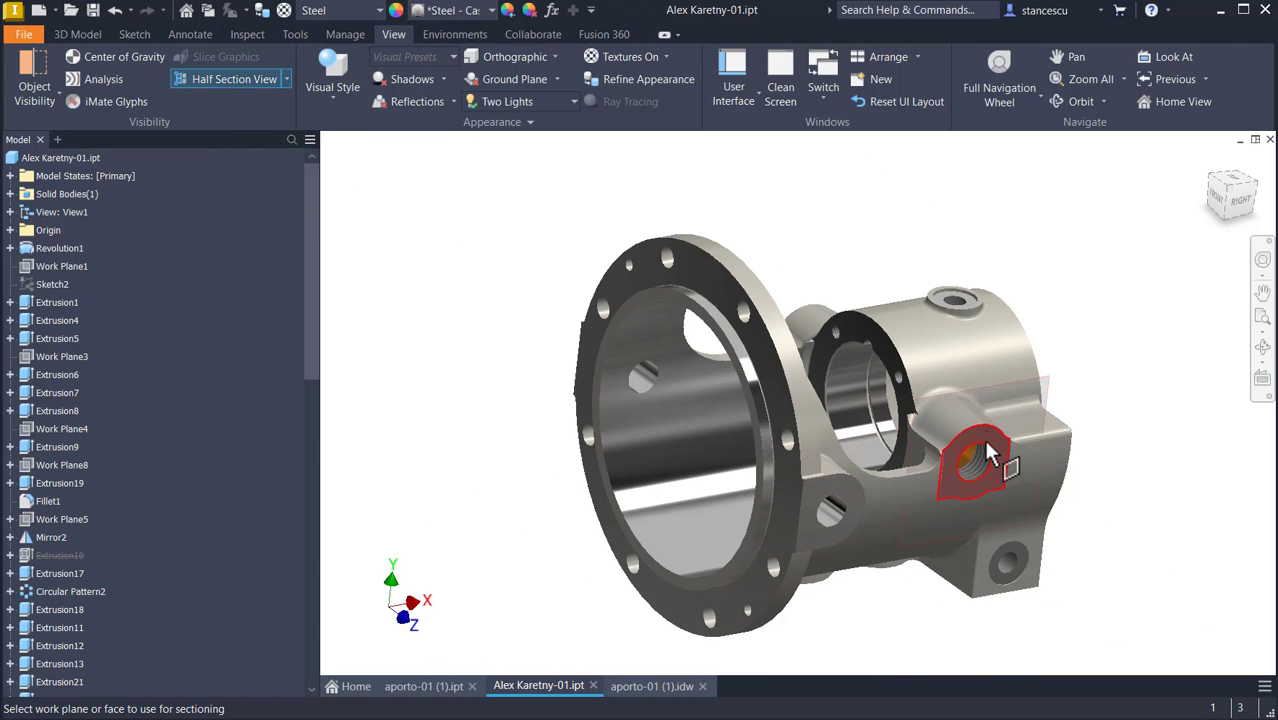
pyautogui.click(990, 440)
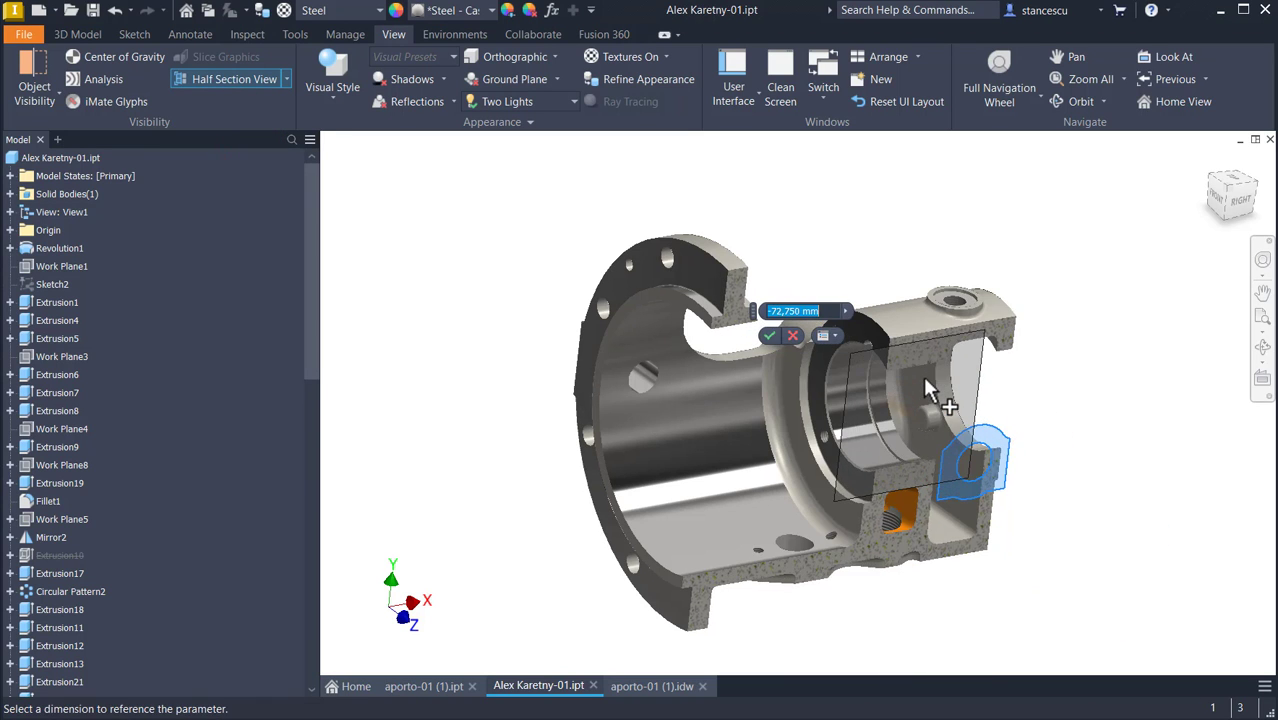
# Step: Sweep the section plane through the housing to inspect its interior, finish it at a 38.750 mm offset, and restore the home view
pyautogui.moveTo(928, 390)
pyautogui.mouseDown()
pyautogui.moveTo(882, 331)
pyautogui.moveTo(915, 392)
pyautogui.mouseUp()
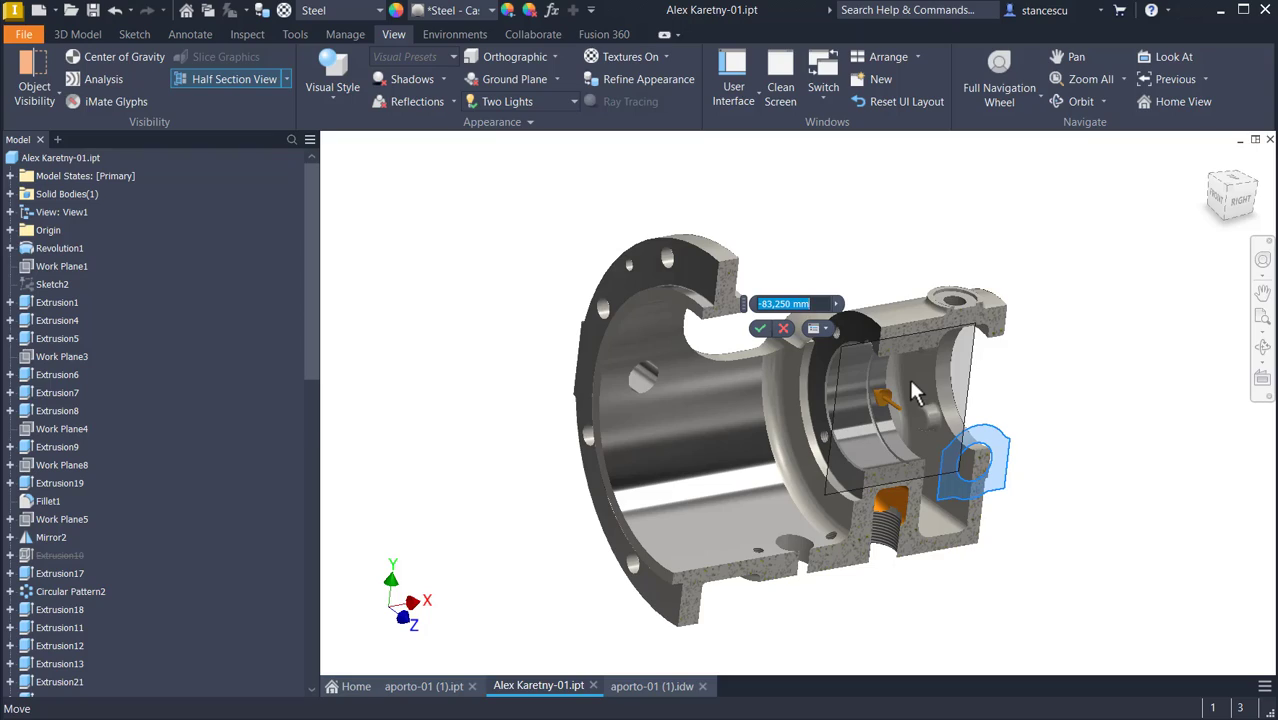
pyautogui.keyDown('shift'); pyautogui.moveTo(1051, 373); pyautogui.dragTo(1115, 368, button='middle'); pyautogui.keyUp('shift')
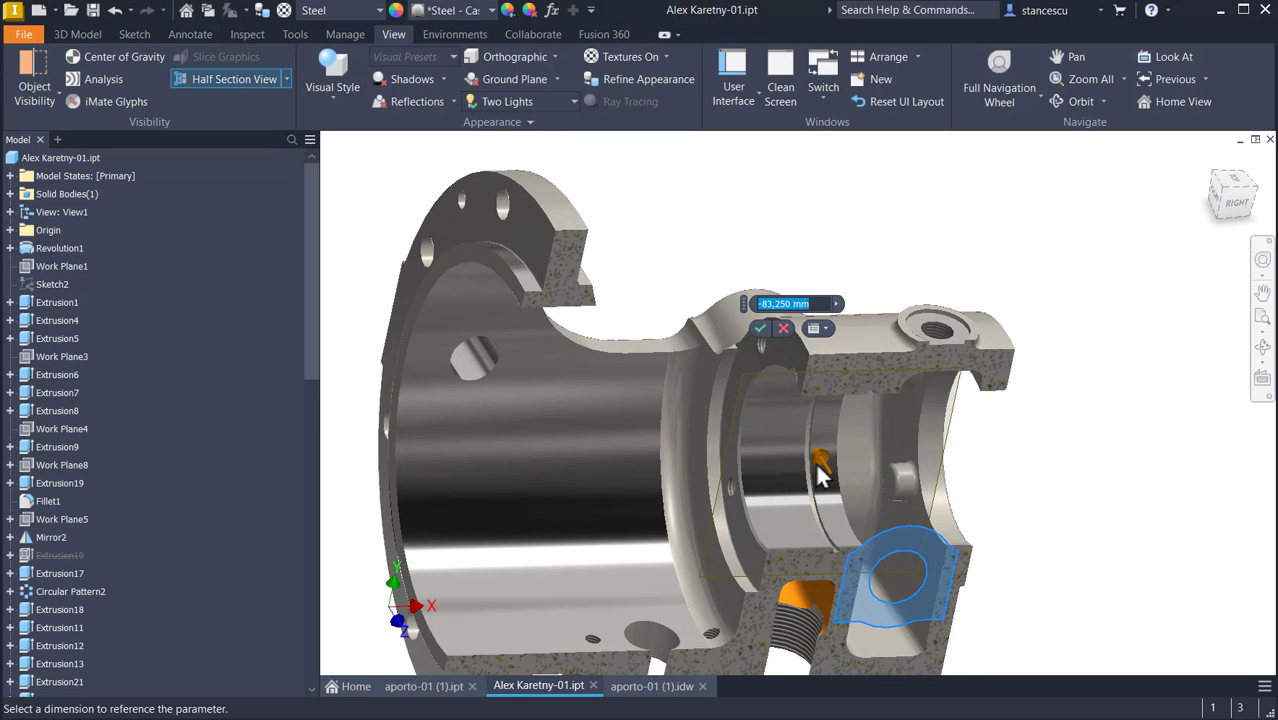
pyautogui.moveTo(819, 458); pyautogui.dragTo(758, 371)
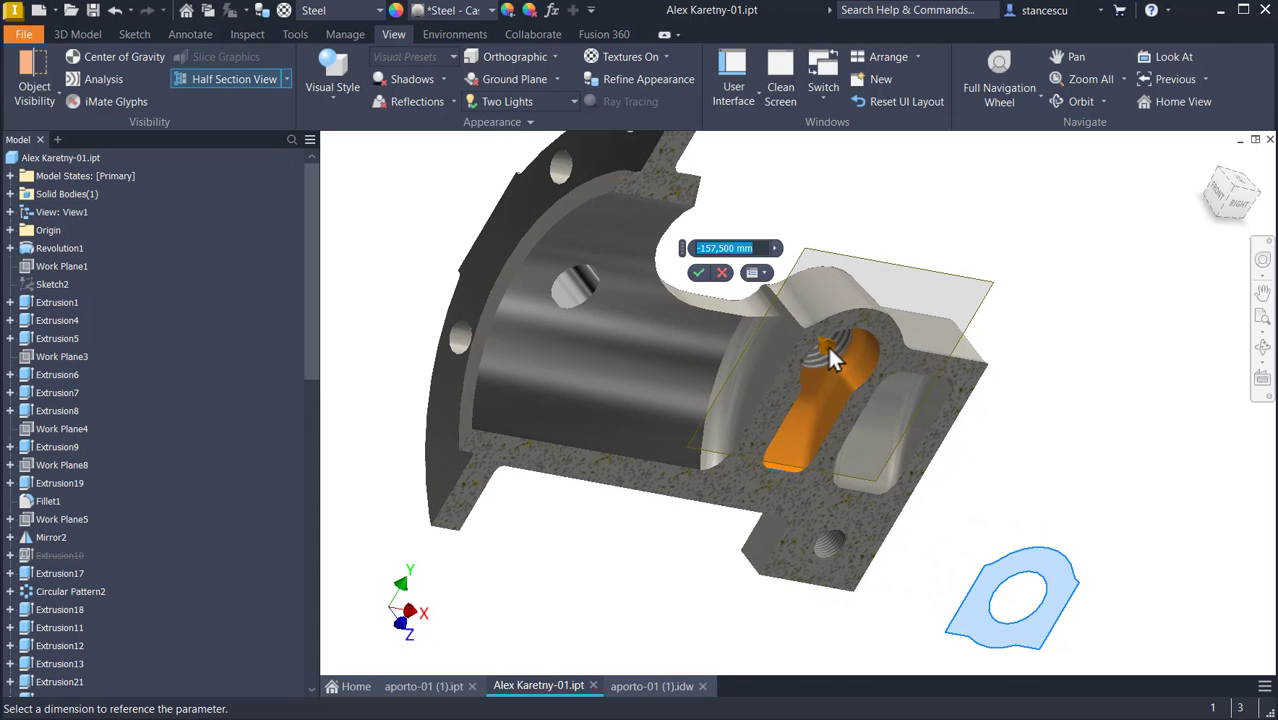
pyautogui.moveTo(829, 344); pyautogui.dragTo(932, 719)
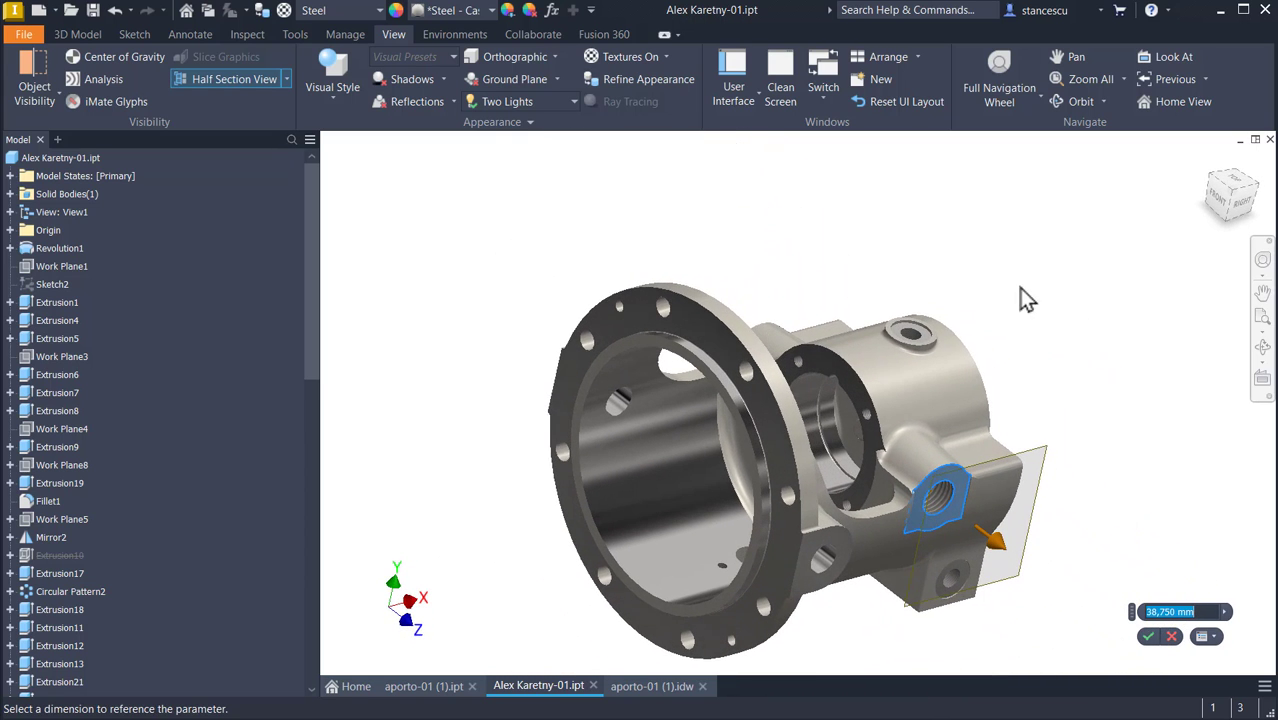
pyautogui.click(1149, 639)
pyautogui.press('F6')
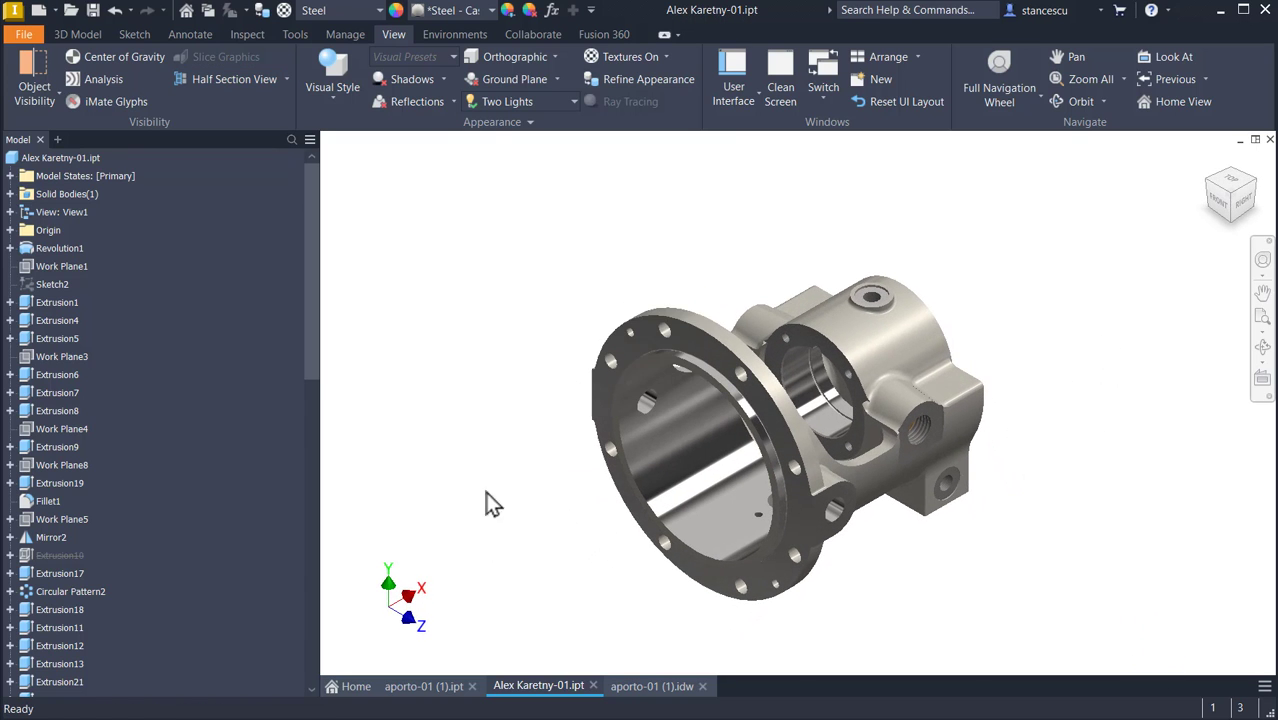
# Step: Switch to the aporto-01 (1).idw drawing and examine the top view dimensions and the "Attention!" note on the 5° angle of the side boss
pyautogui.click(648, 686)
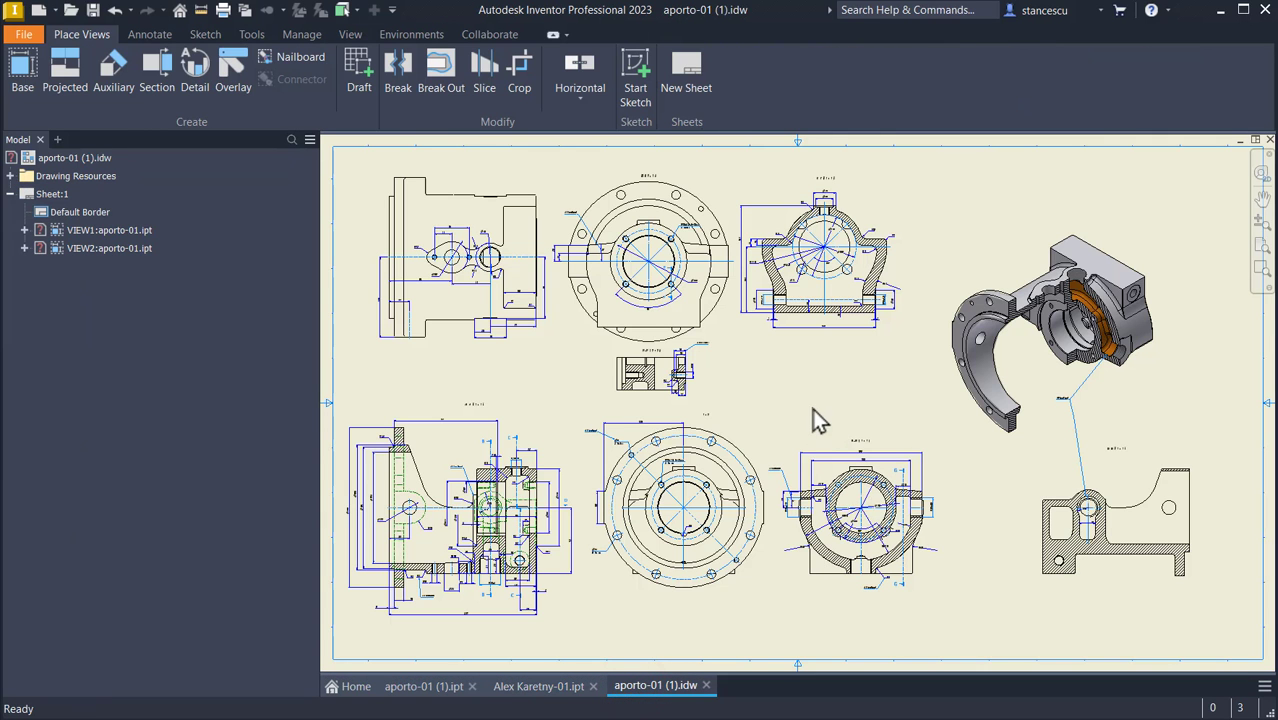
pyautogui.scroll(3, 522, 348)
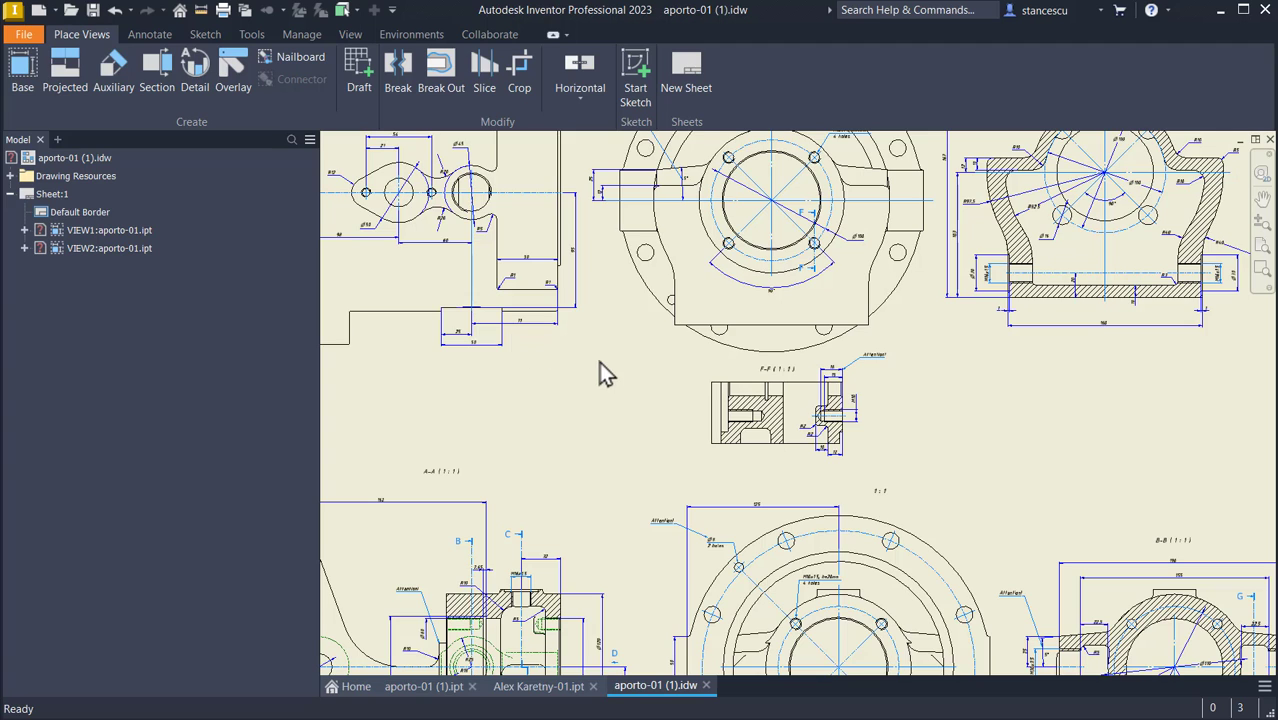
pyautogui.scroll(2, 599, 363)
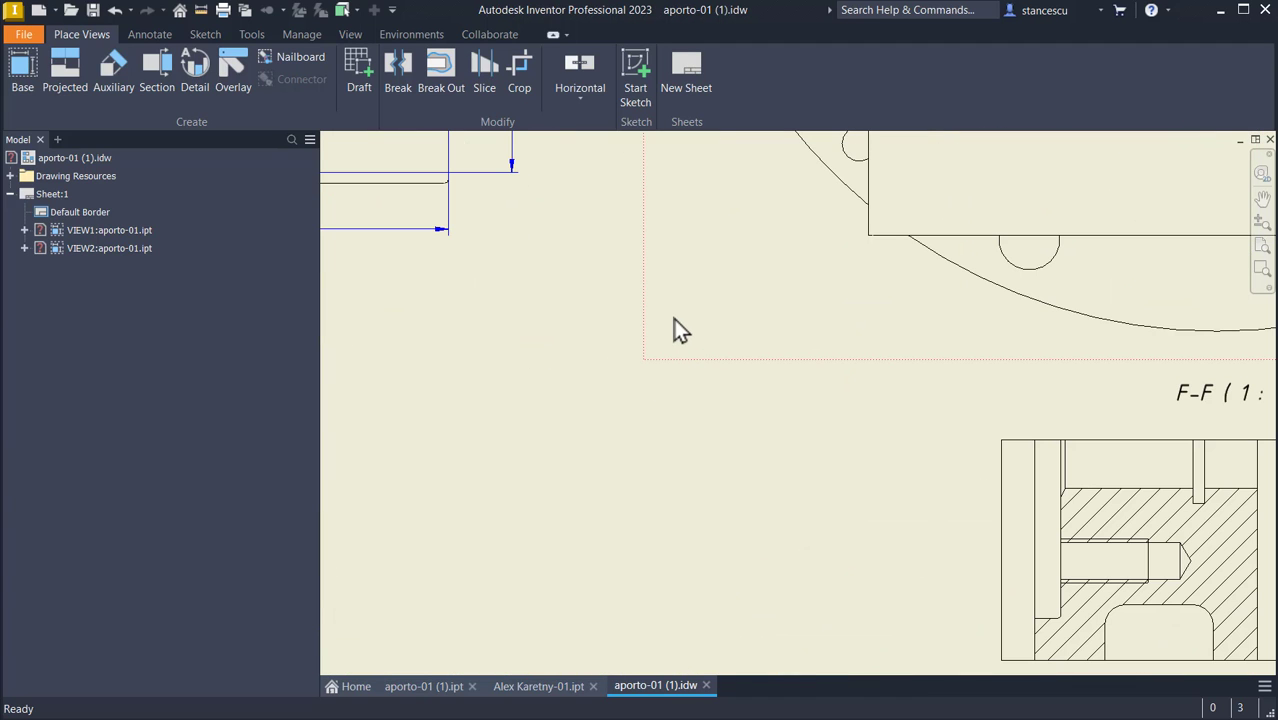
pyautogui.moveTo(568, 291); pyautogui.dragTo(809, 586, button='middle')
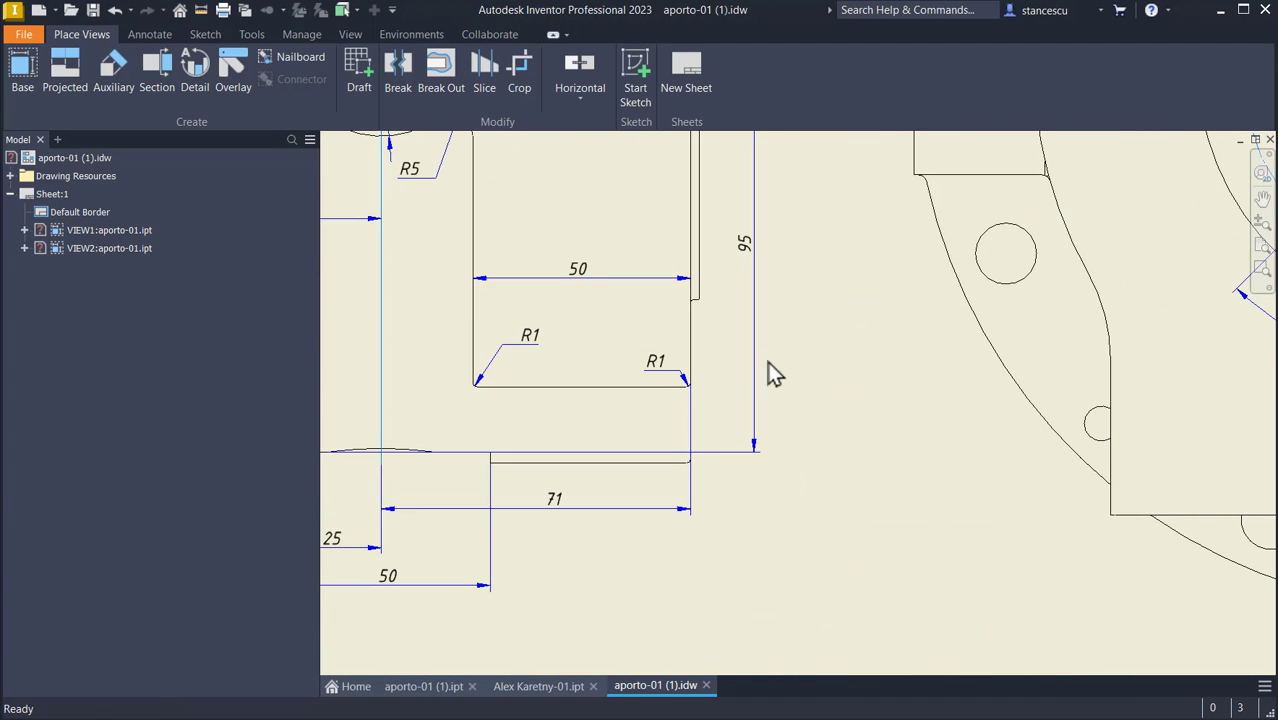
pyautogui.moveTo(770, 371); pyautogui.dragTo(963, 605, button='middle')
pyautogui.moveTo(881, 398); pyautogui.dragTo(959, 630, button='middle')
pyautogui.moveTo(836, 513)
pyautogui.mouseDown(button='middle')
pyautogui.moveTo(921, 502)
pyautogui.moveTo(1027, 514)
pyautogui.moveTo(636, 485)
pyautogui.mouseUp(button='middle')
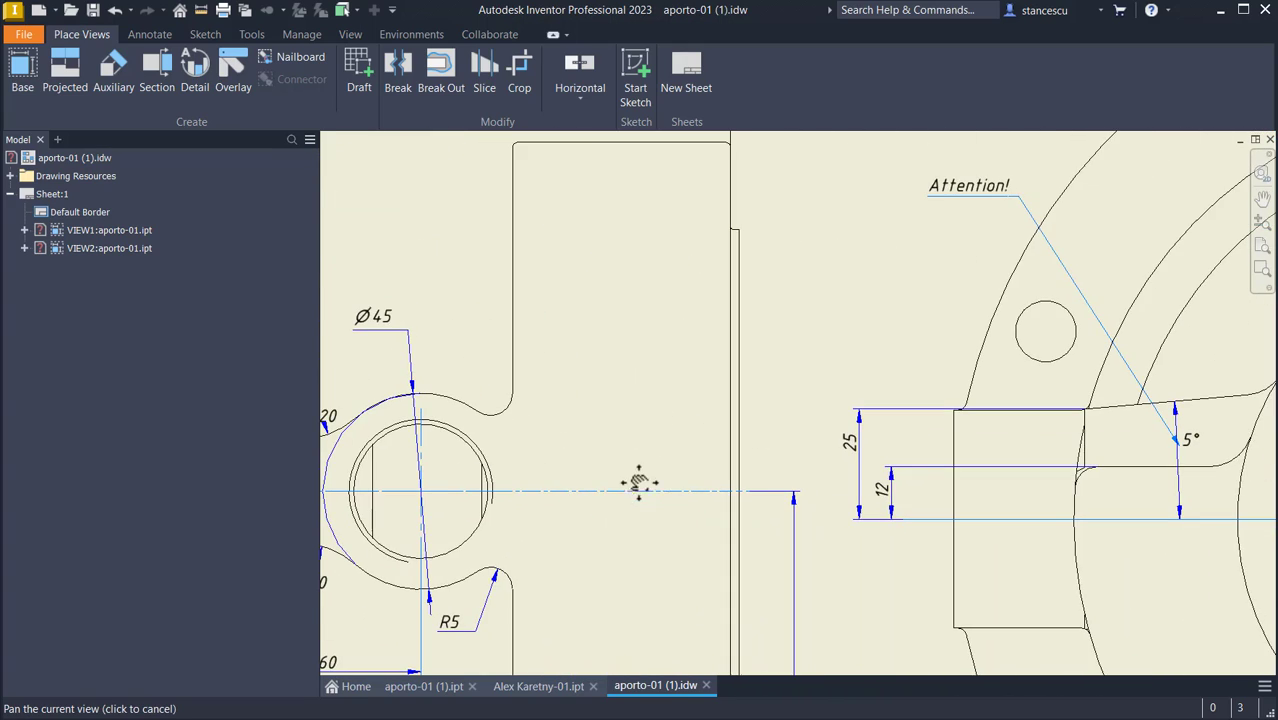
pyautogui.moveTo(835, 475); pyautogui.dragTo(466, 532, button='middle')
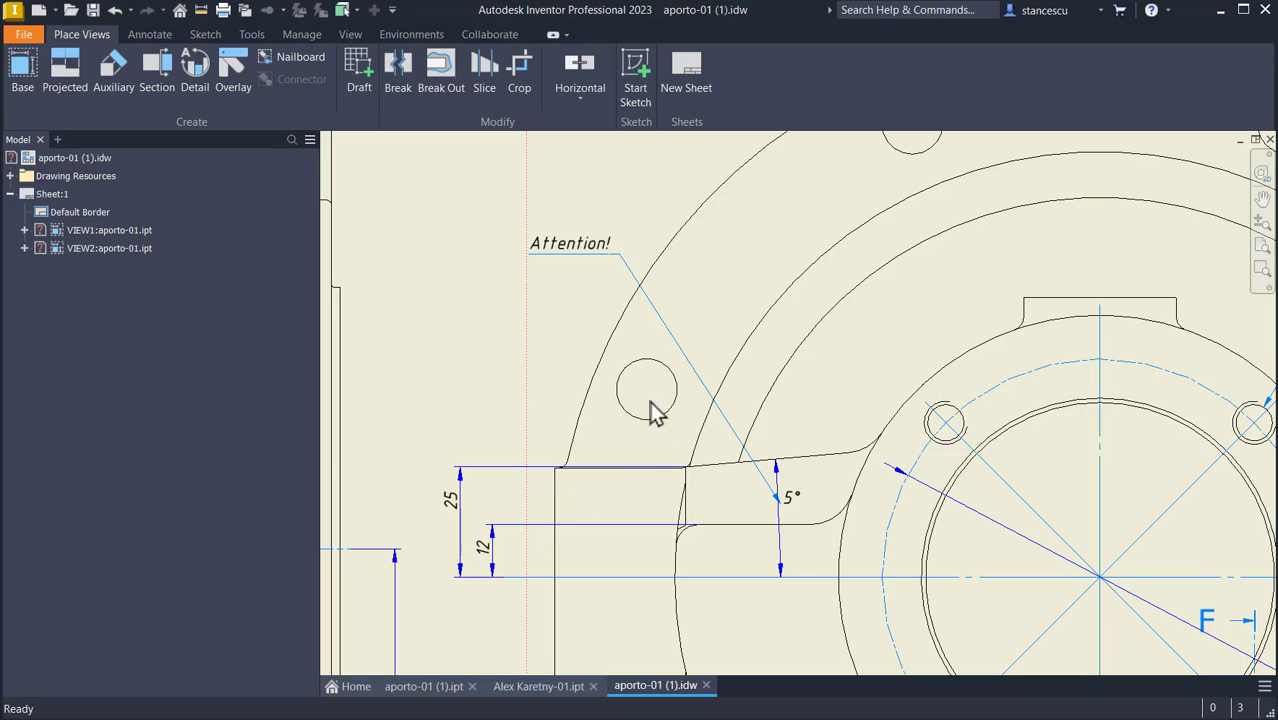
pyautogui.click(578, 268)
pyautogui.moveTo(556, 352)
pyautogui.mouseDown(button='middle')
pyautogui.moveTo(571, 362)
pyautogui.moveTo(508, 291)
pyautogui.mouseUp(button='middle')
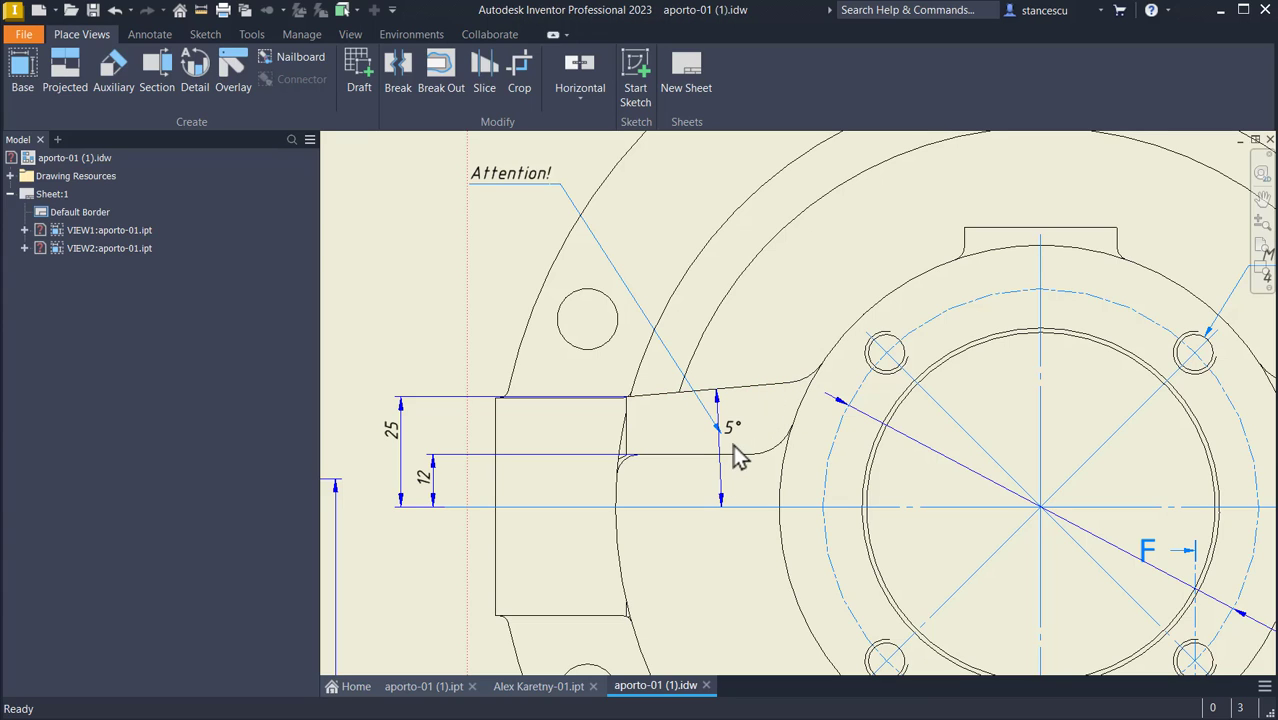
# Step: Return to the steel housing part and inspect the sloped side boss and its fillets from the back and right
pyautogui.click(560, 690)
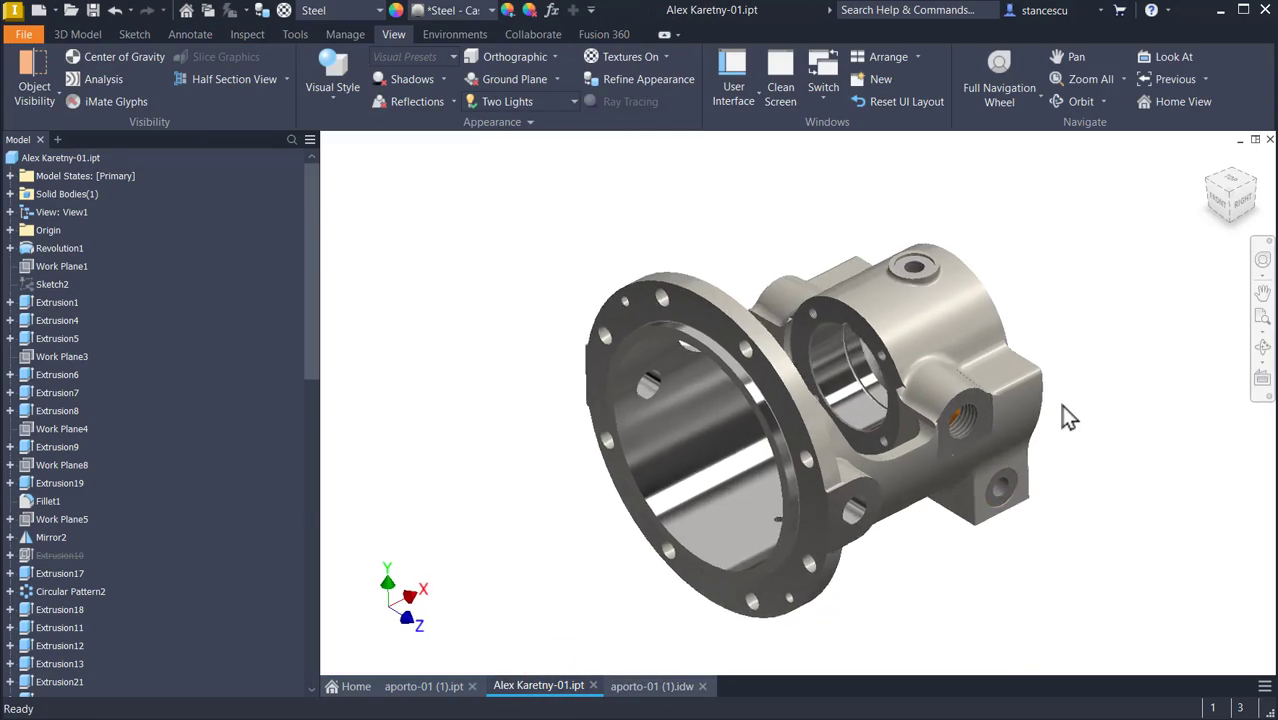
pyautogui.scroll(3, 1022, 476)
pyautogui.keyDown('shift'); pyautogui.moveTo(1022, 476); pyautogui.dragTo(662, 445, button='middle'); pyautogui.keyUp('shift')
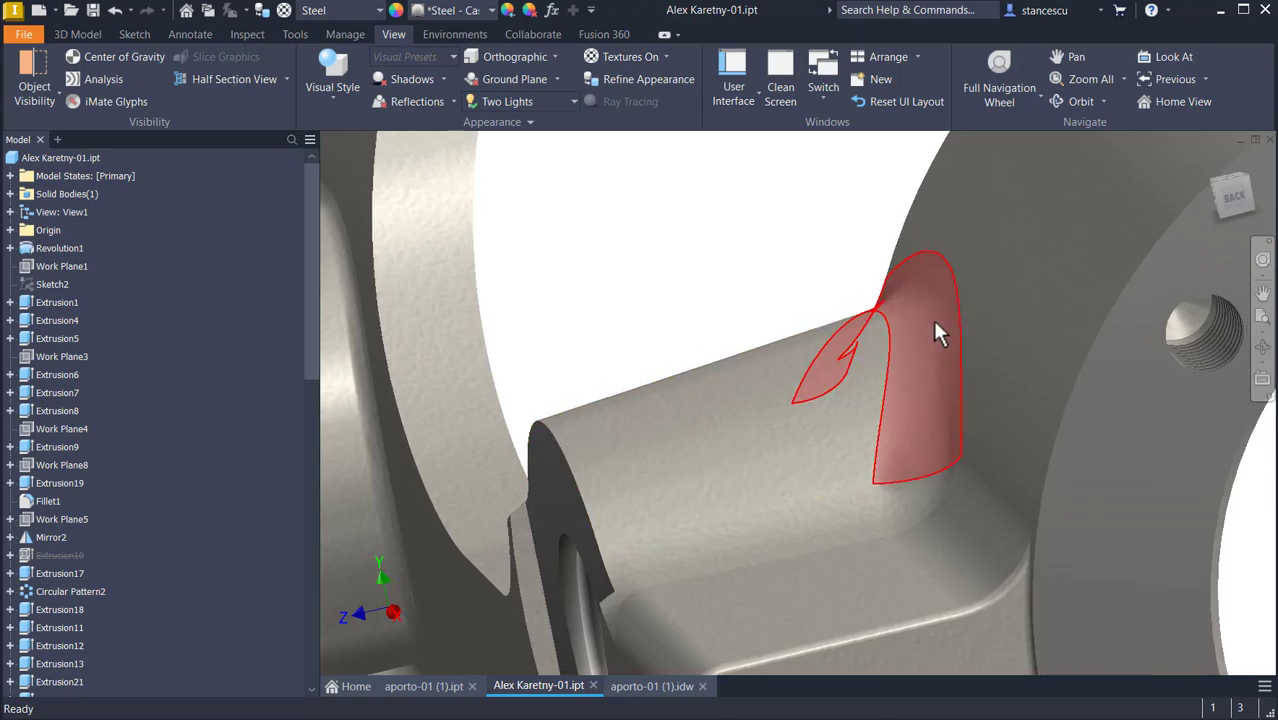
pyautogui.scroll(-4, 866, 384)
pyautogui.keyDown('shift'); pyautogui.moveTo(866, 384); pyautogui.dragTo(652, 664, button='middle'); pyautogui.keyUp('shift')
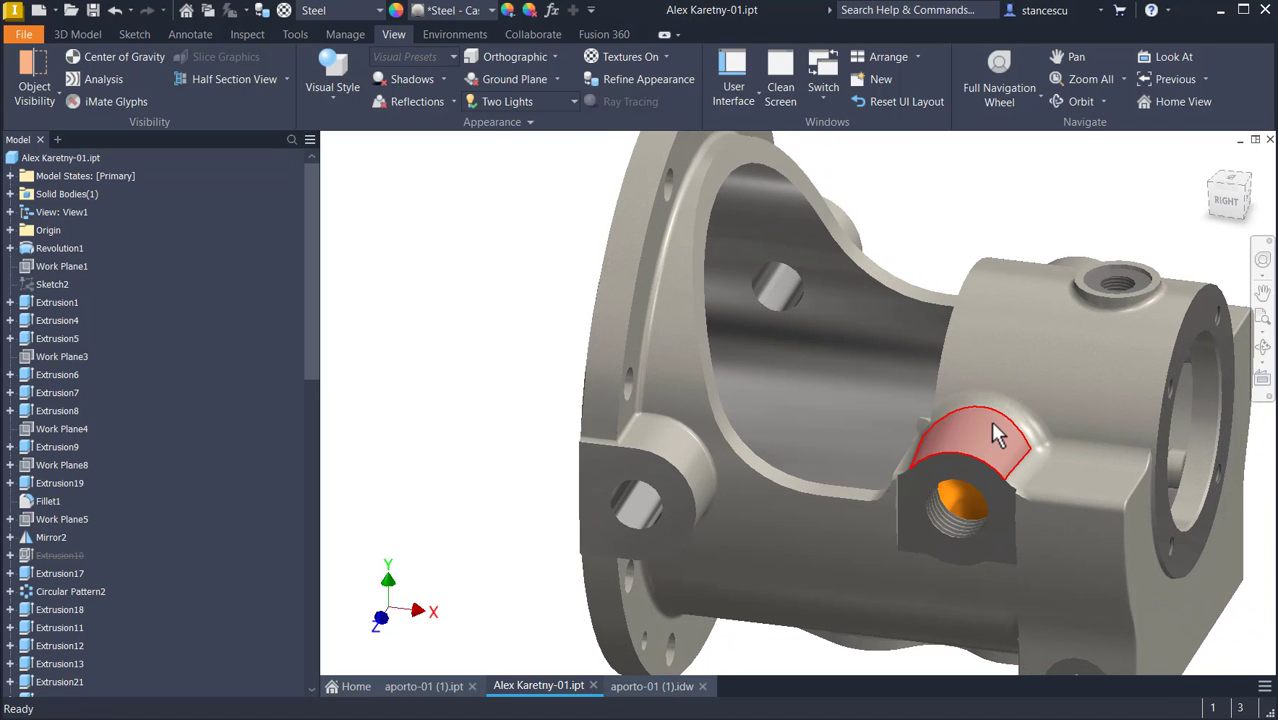
# Step: Switch back to the aporto-01 (1).idw drawing and examine the 5° dimension and the R18 bore marked "Attention!" in section G-G
pyautogui.click(652, 686)
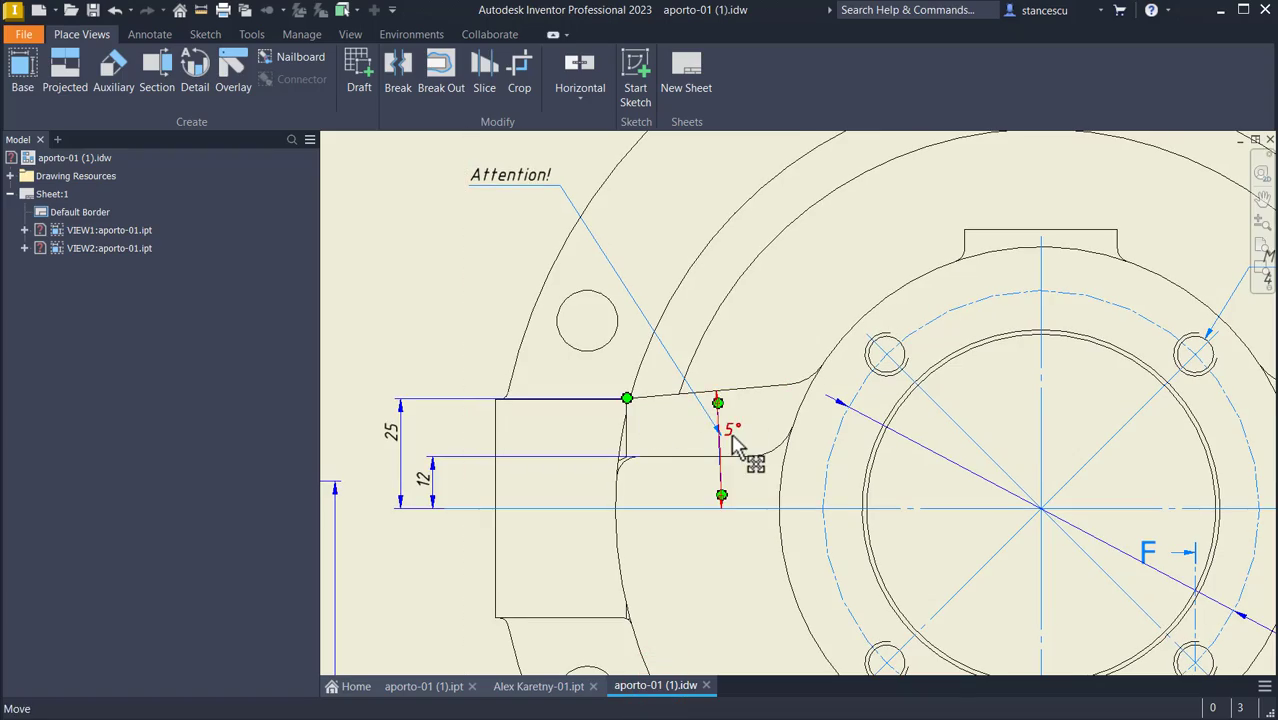
pyautogui.scroll(10, 735, 448)
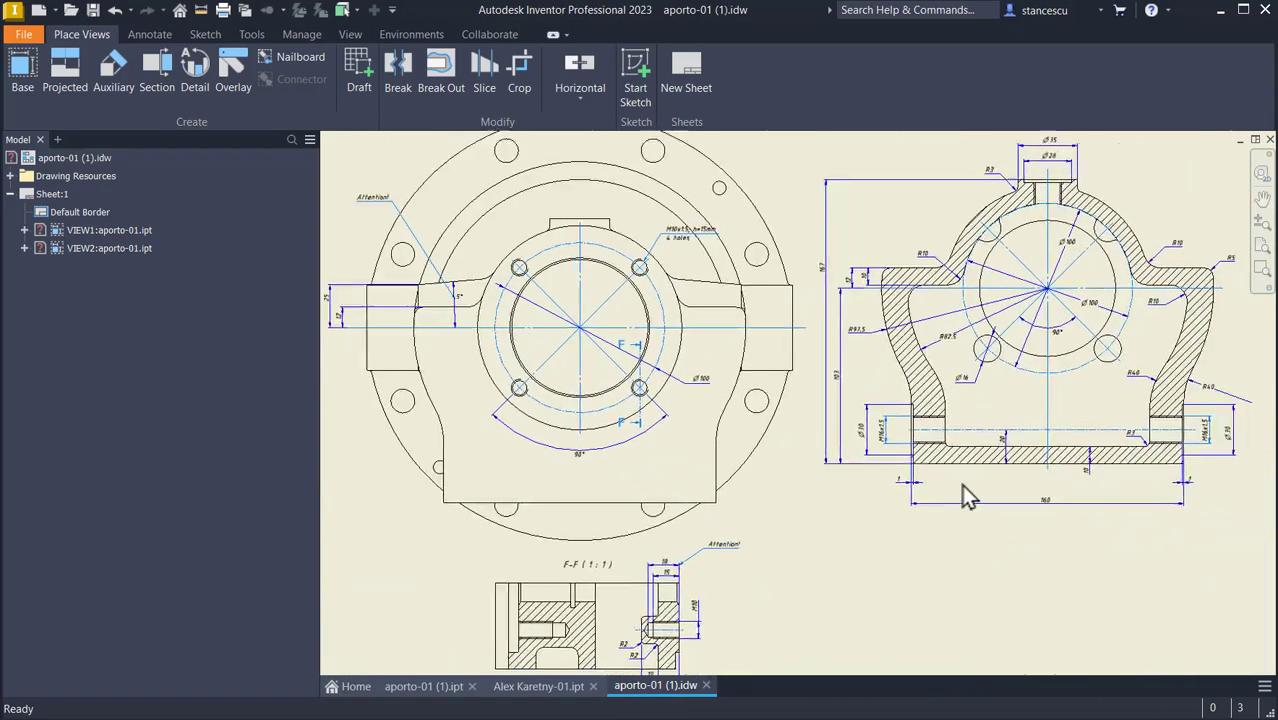
pyautogui.moveTo(962, 484); pyautogui.dragTo(932, 487, button='middle')
pyautogui.scroll(-1, 880, 483)
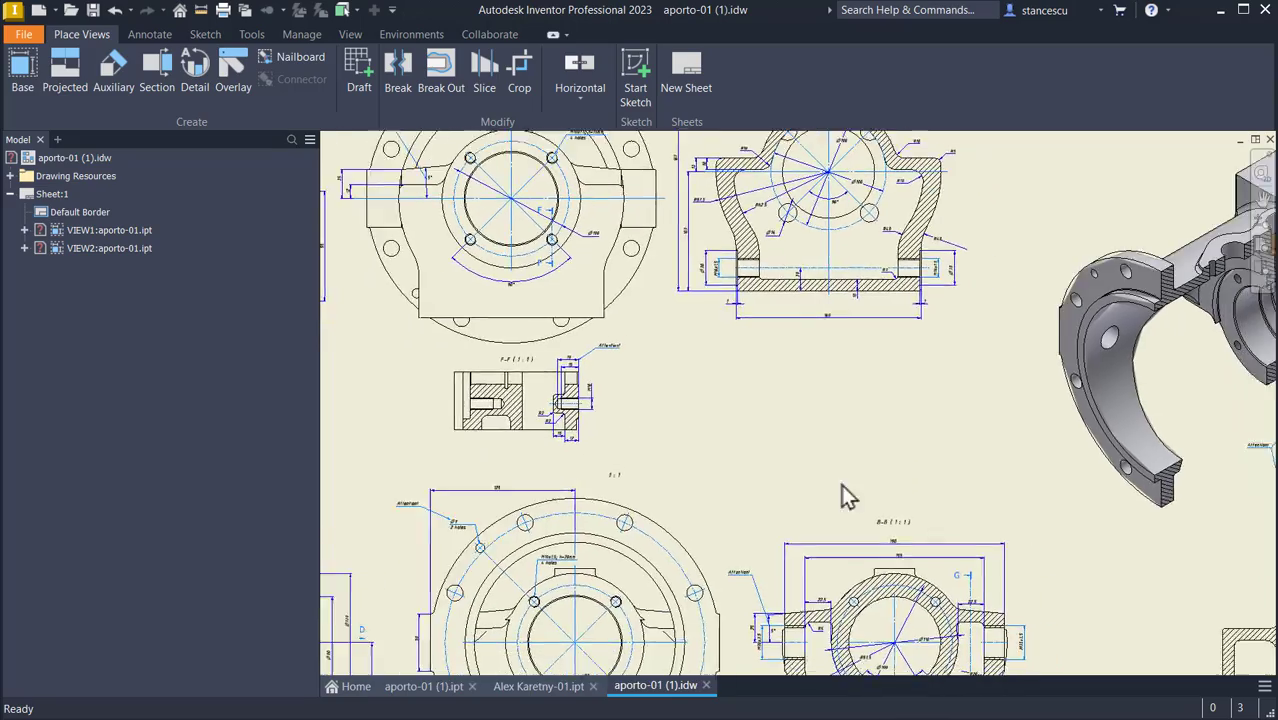
pyautogui.scroll(3, 1021, 510)
pyautogui.scroll(6, 1004, 465)
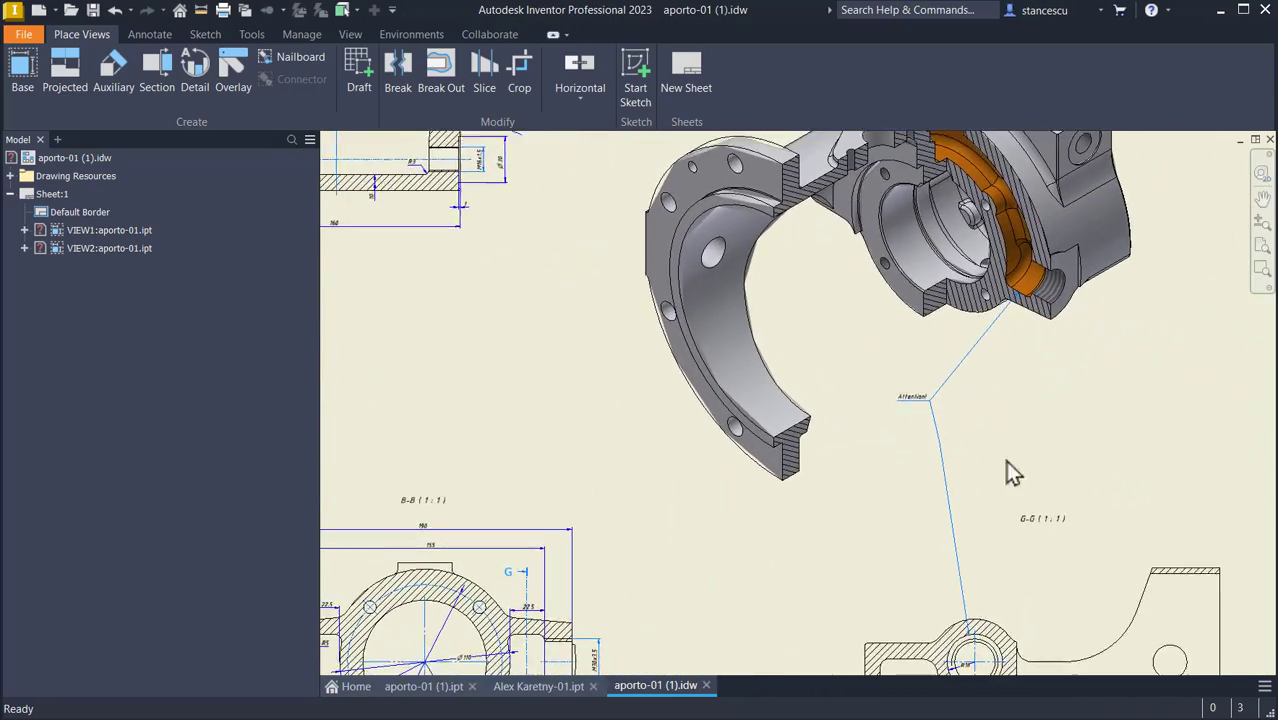
pyautogui.scroll(3, 1062, 490)
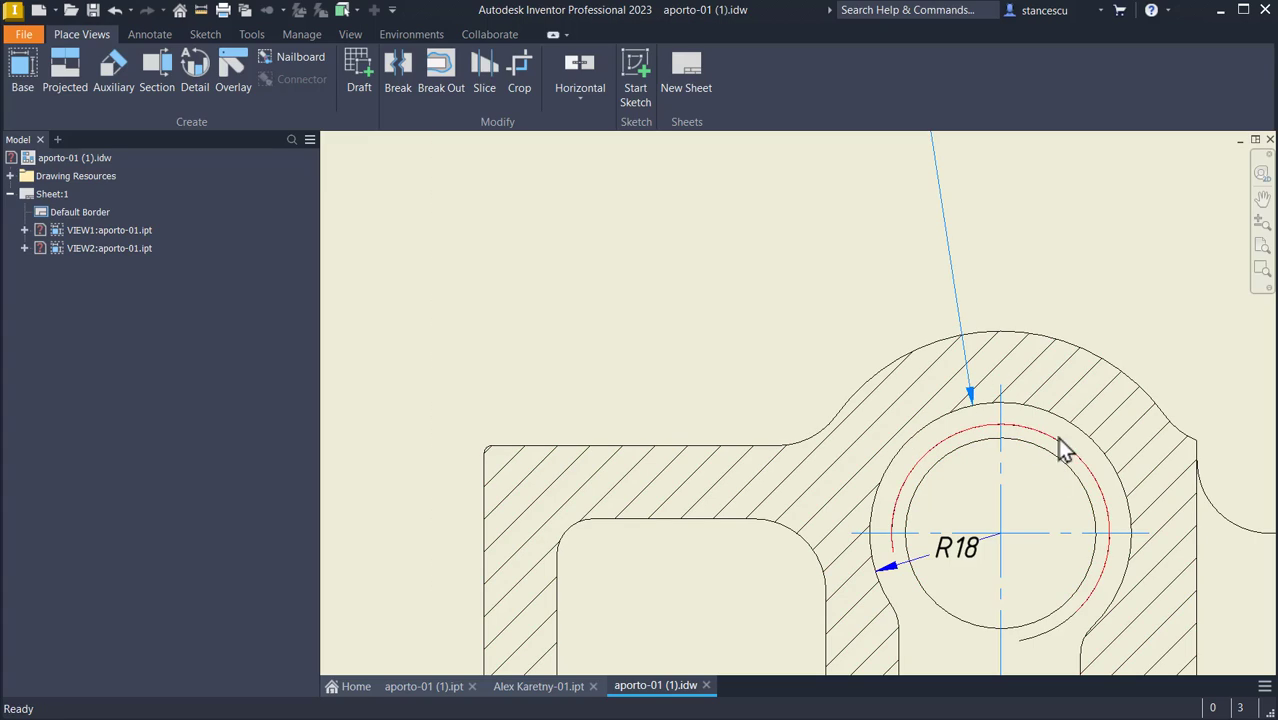
# Step: Examine the orange internal channel marked "Attention!" in the drawing's isometric cutaway view
pyautogui.scroll(-5, 1000, 470)
pyautogui.scroll(5, 940, 405)
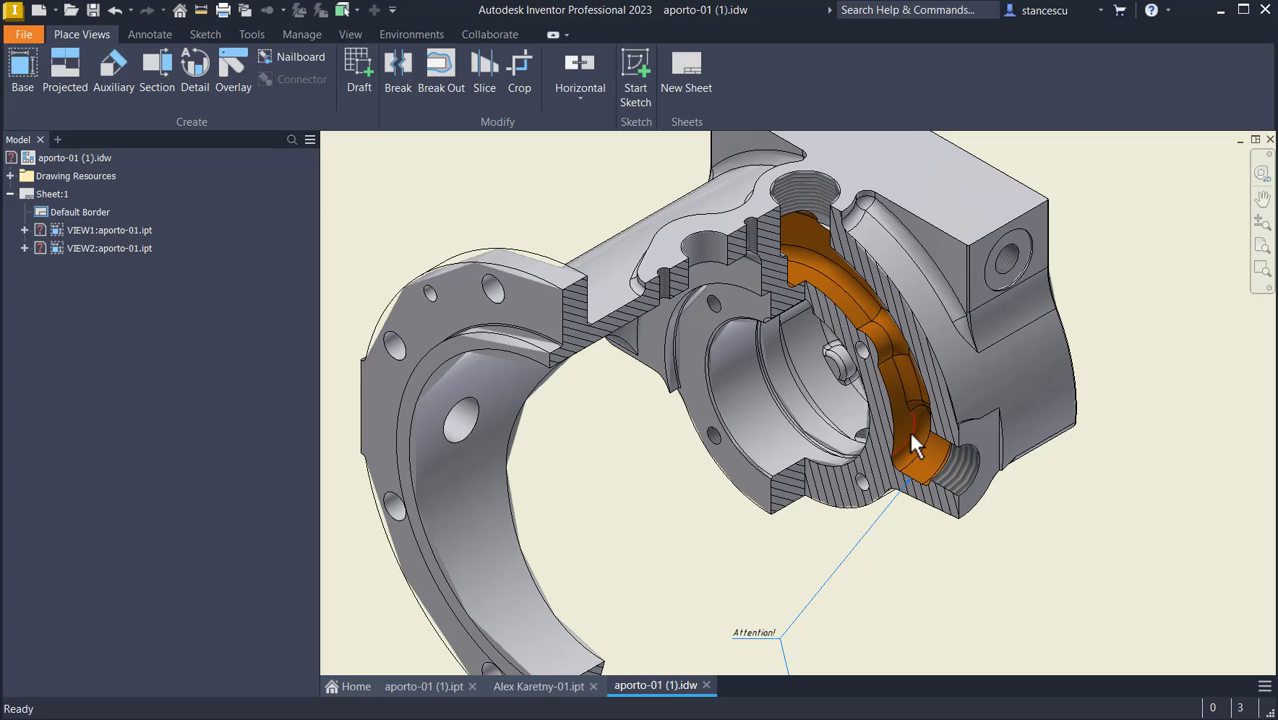
pyautogui.scroll(-1, 1075, 405)
pyautogui.scroll(-2, 860, 418)
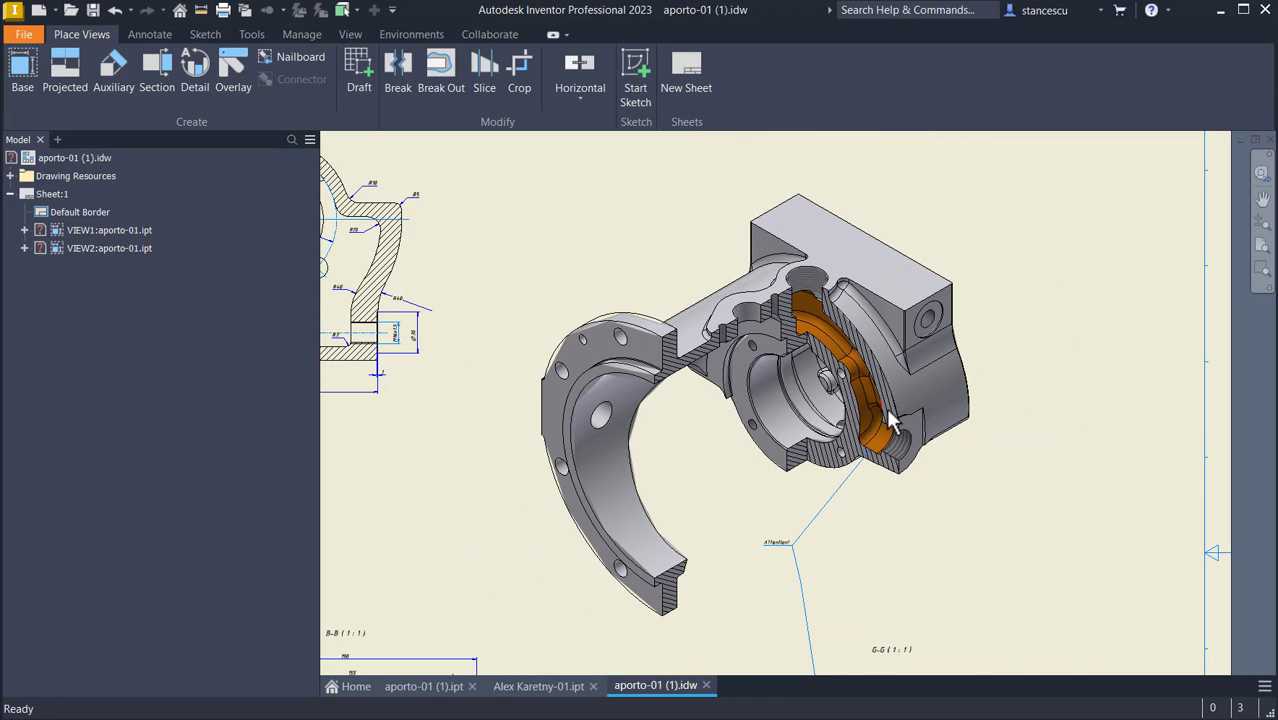
pyautogui.scroll(-1, 876, 422)
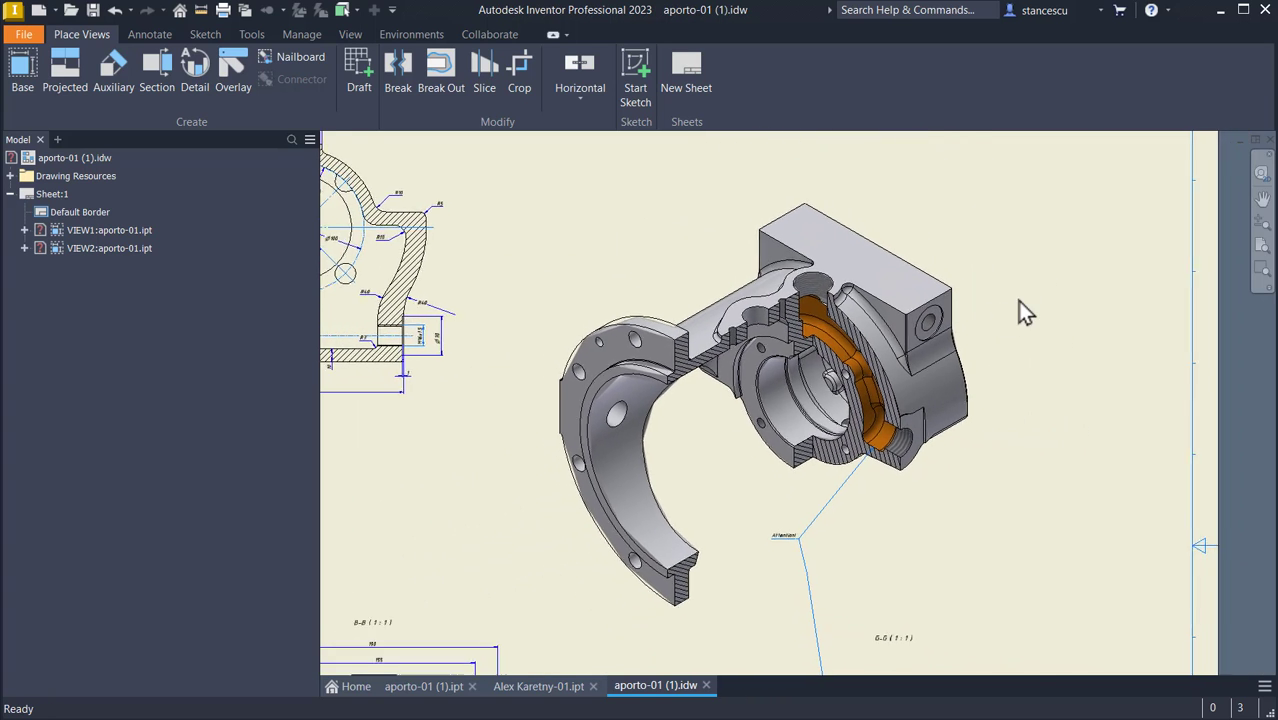
pyautogui.press('F6')
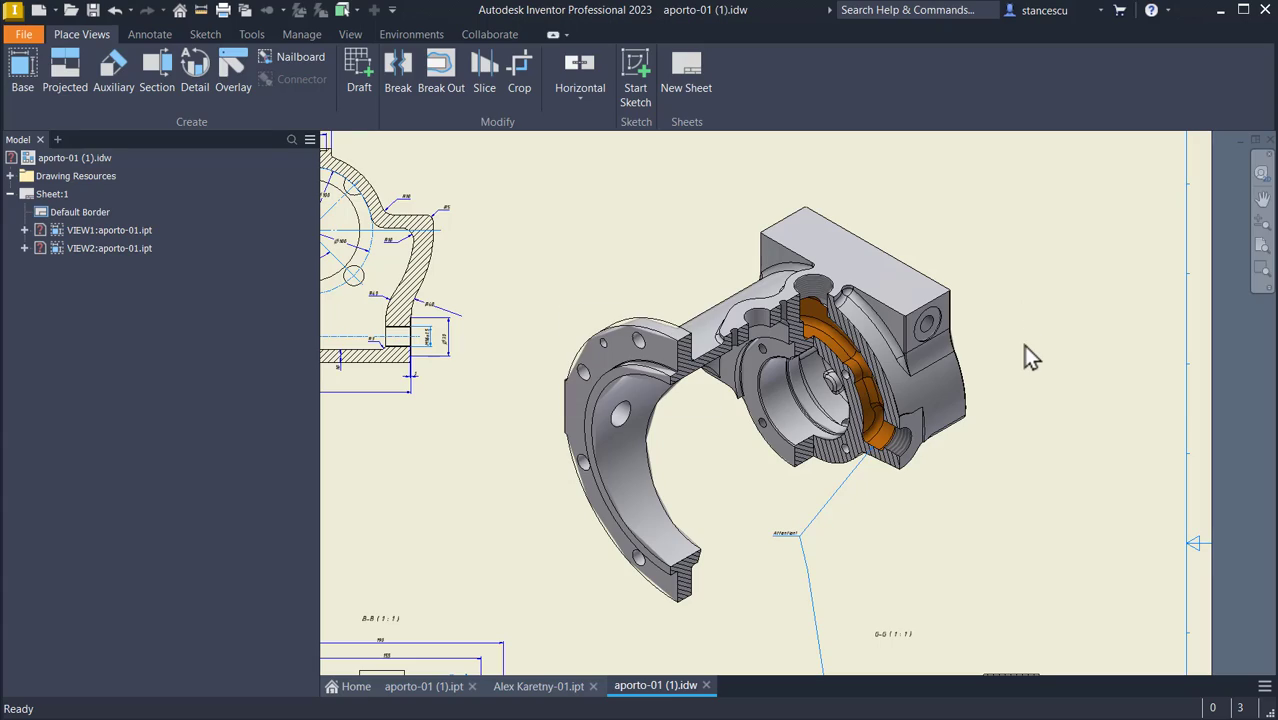
pyautogui.press('Home')
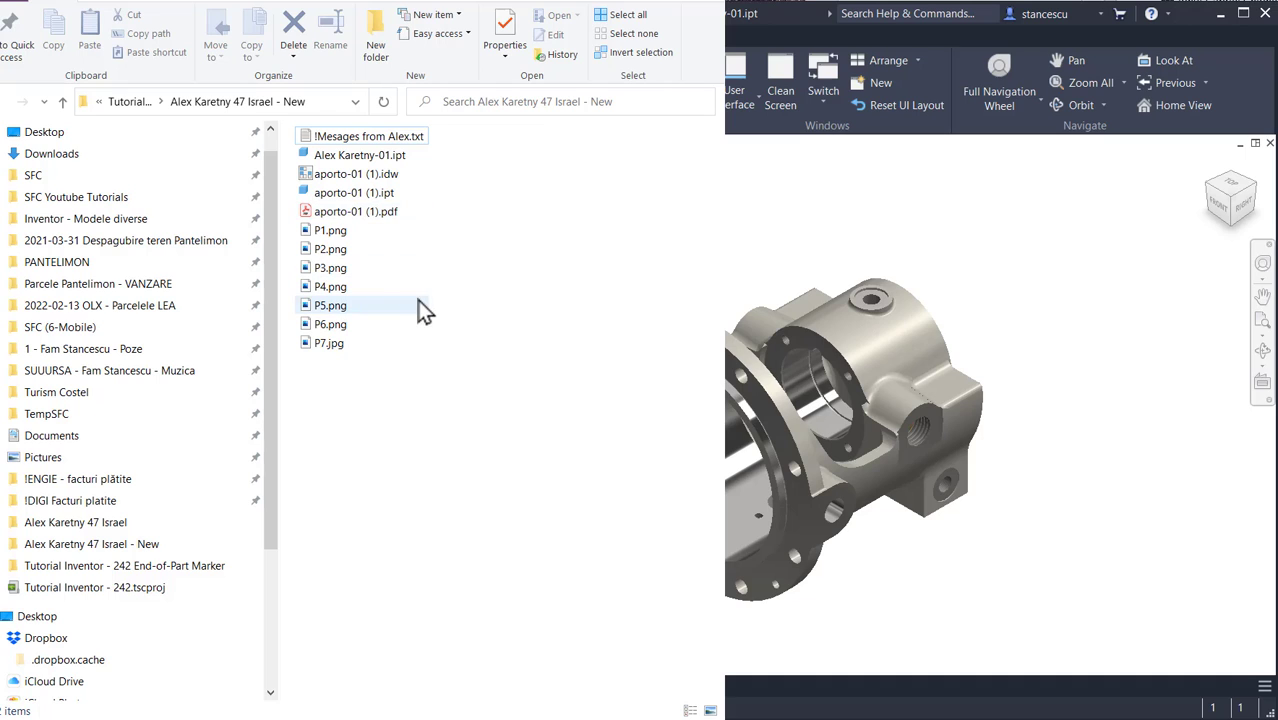
# Step: Return to the steel housing part and move its End of Part marker to the top of the feature history
pyautogui.click(776, 195)
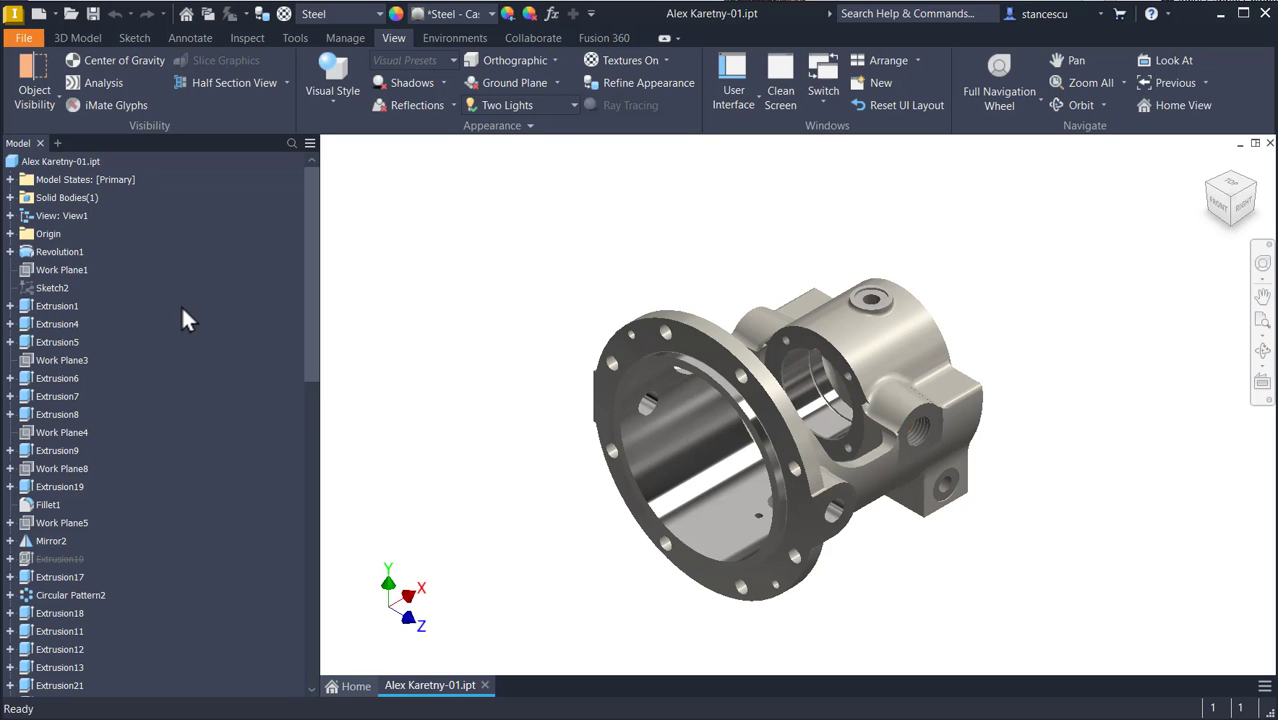
pyautogui.scroll(-7, 181, 305)
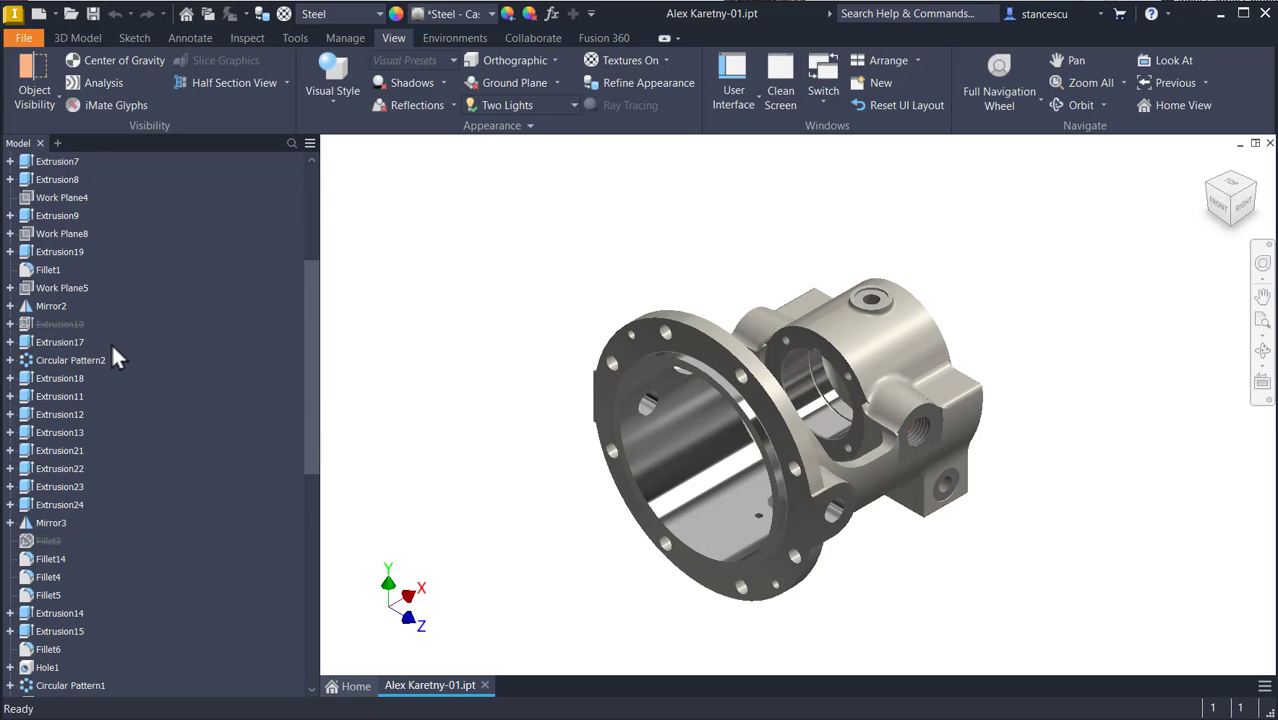
pyautogui.scroll(-6, 107, 395)
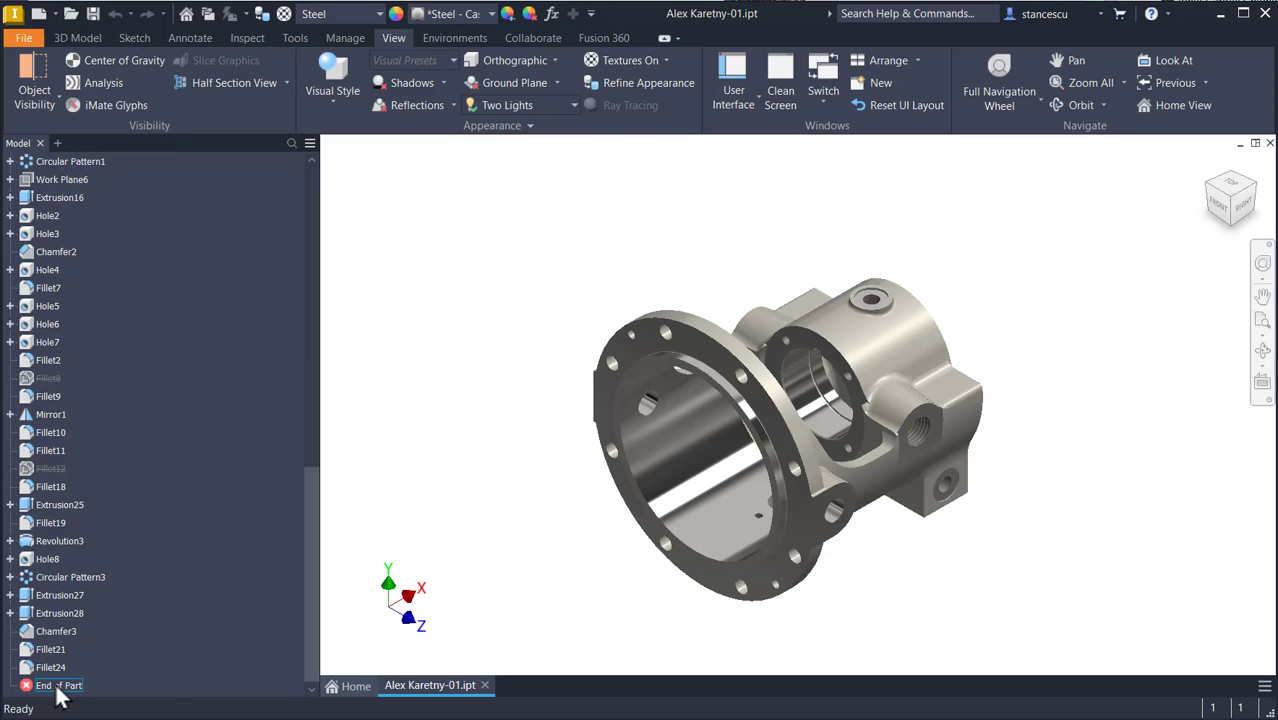
pyautogui.rightClick(58, 692)
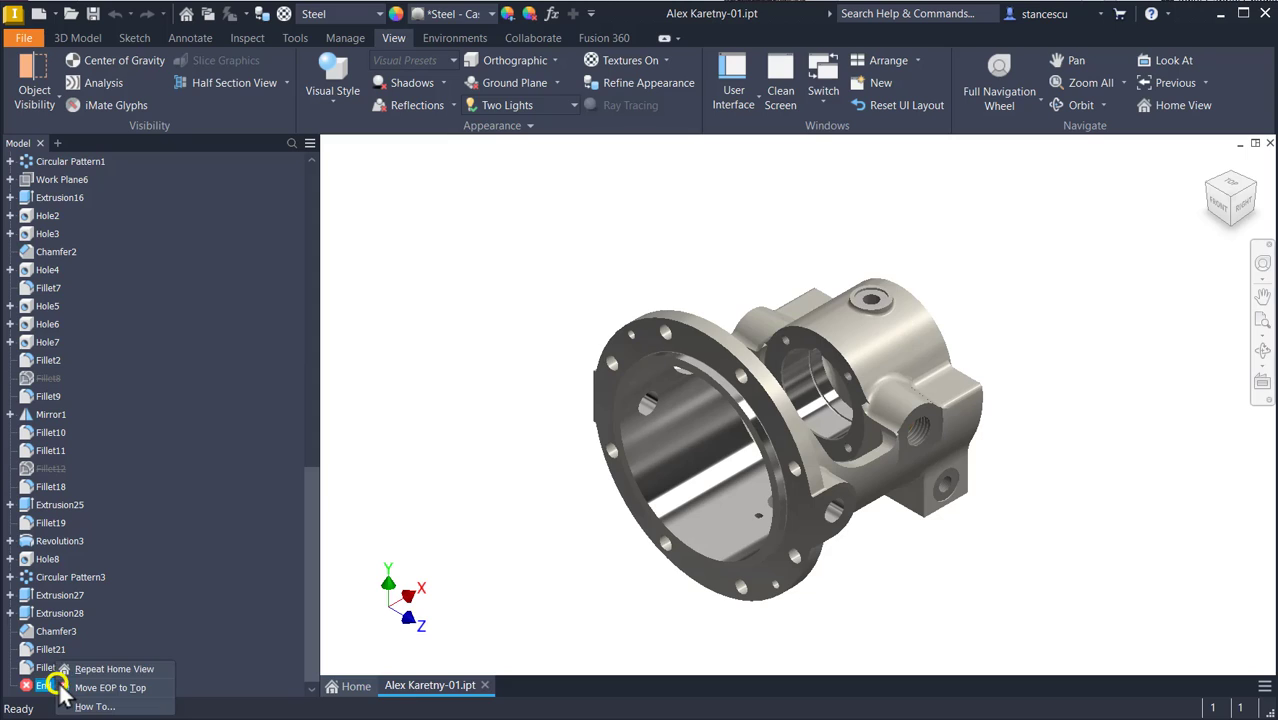
pyautogui.click(119, 689)
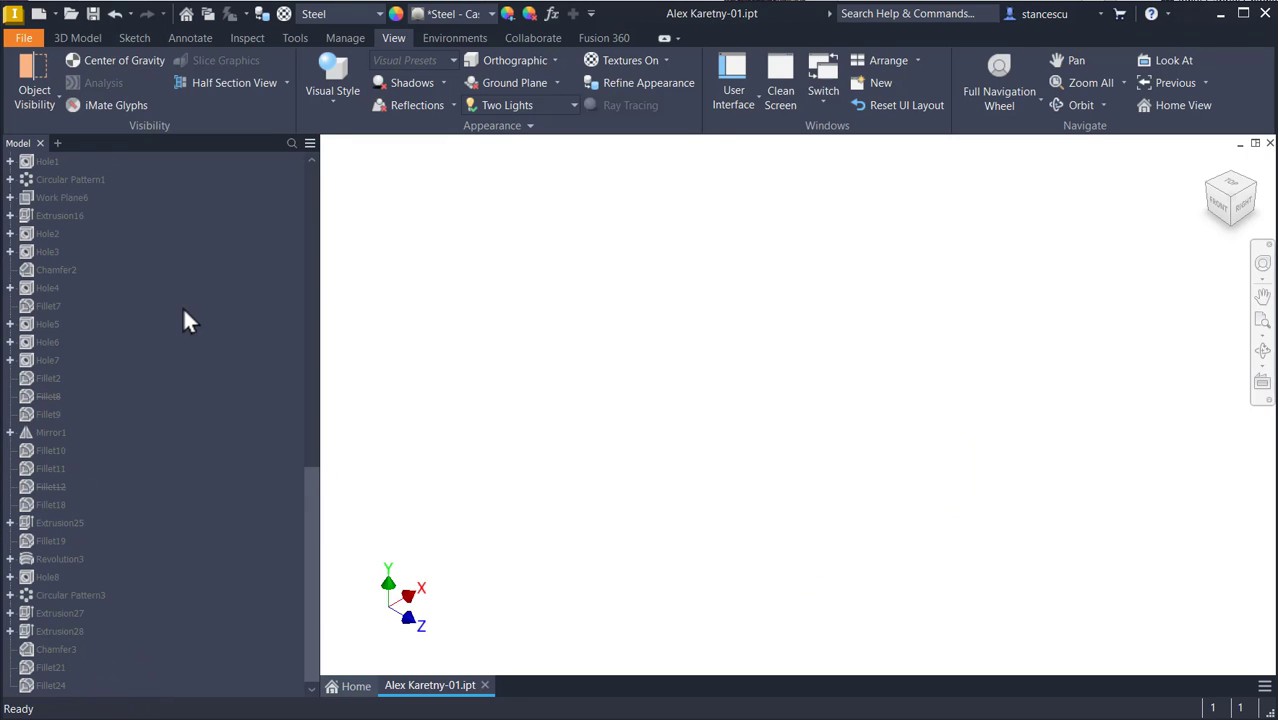
pyautogui.scroll(8, 183, 307)
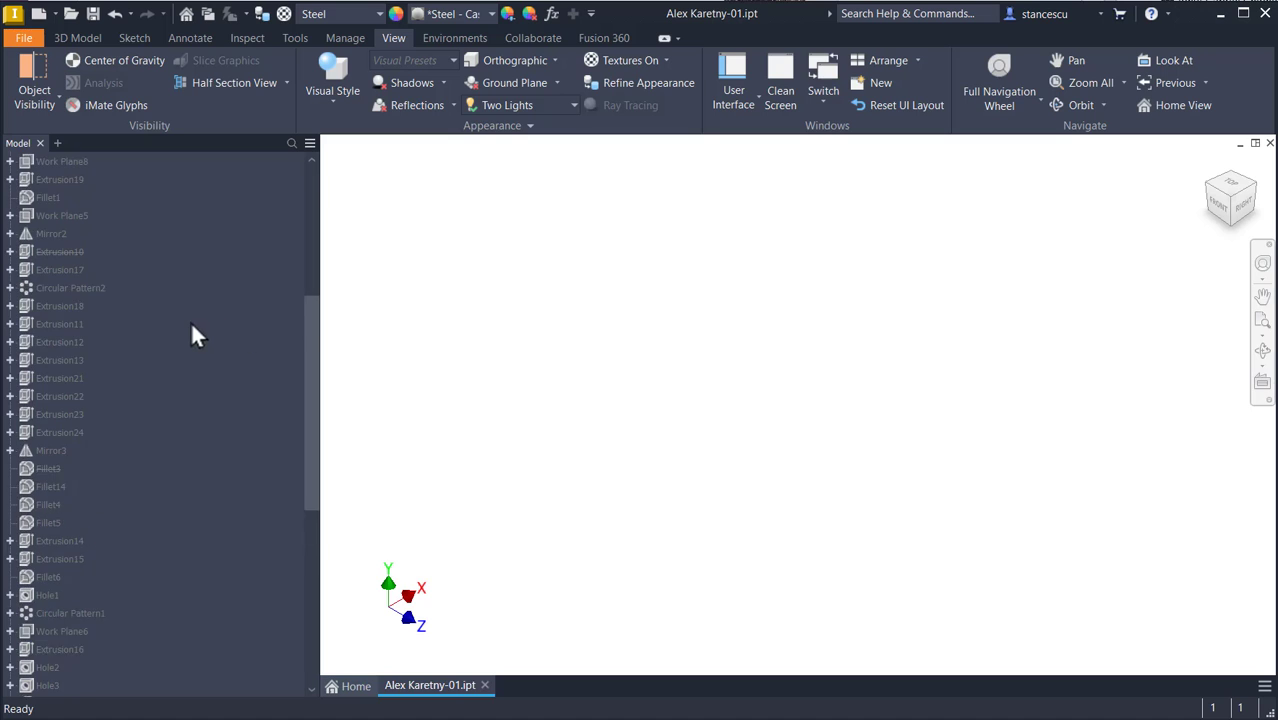
pyautogui.scroll(6, 191, 328)
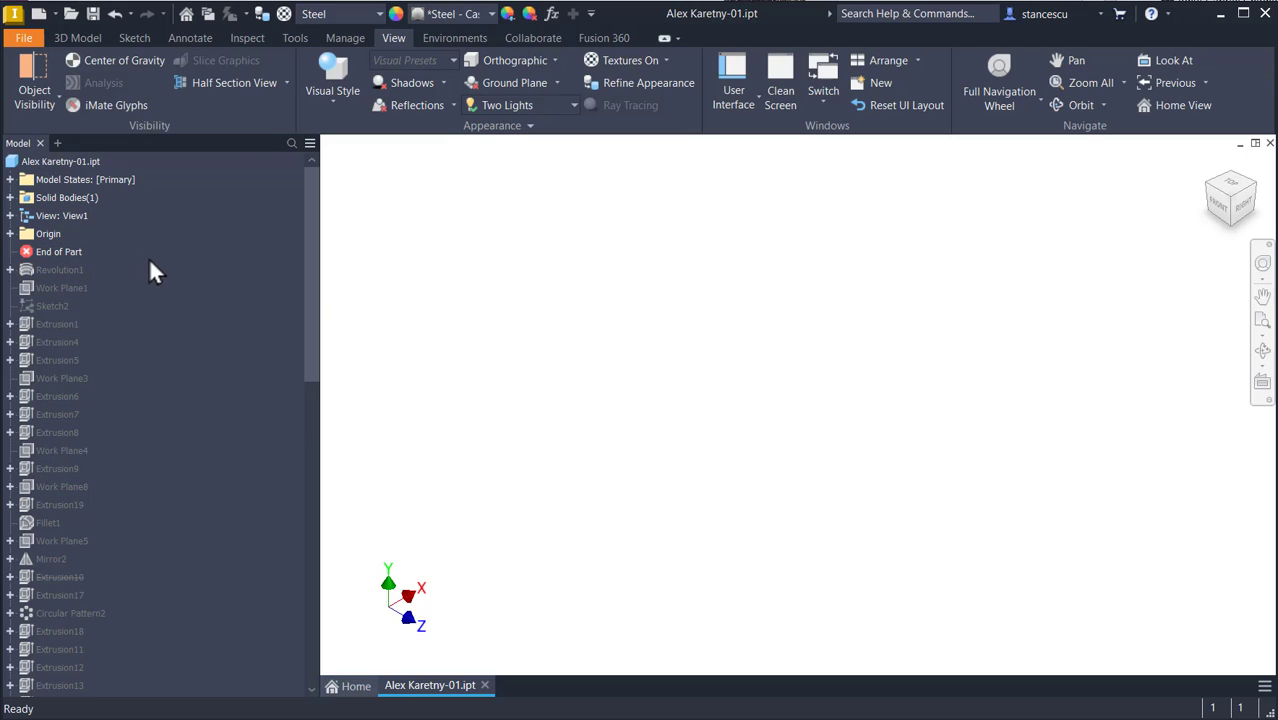
# Step: Check the original part file's size and details in the project folder
pyautogui.click(337, 0)
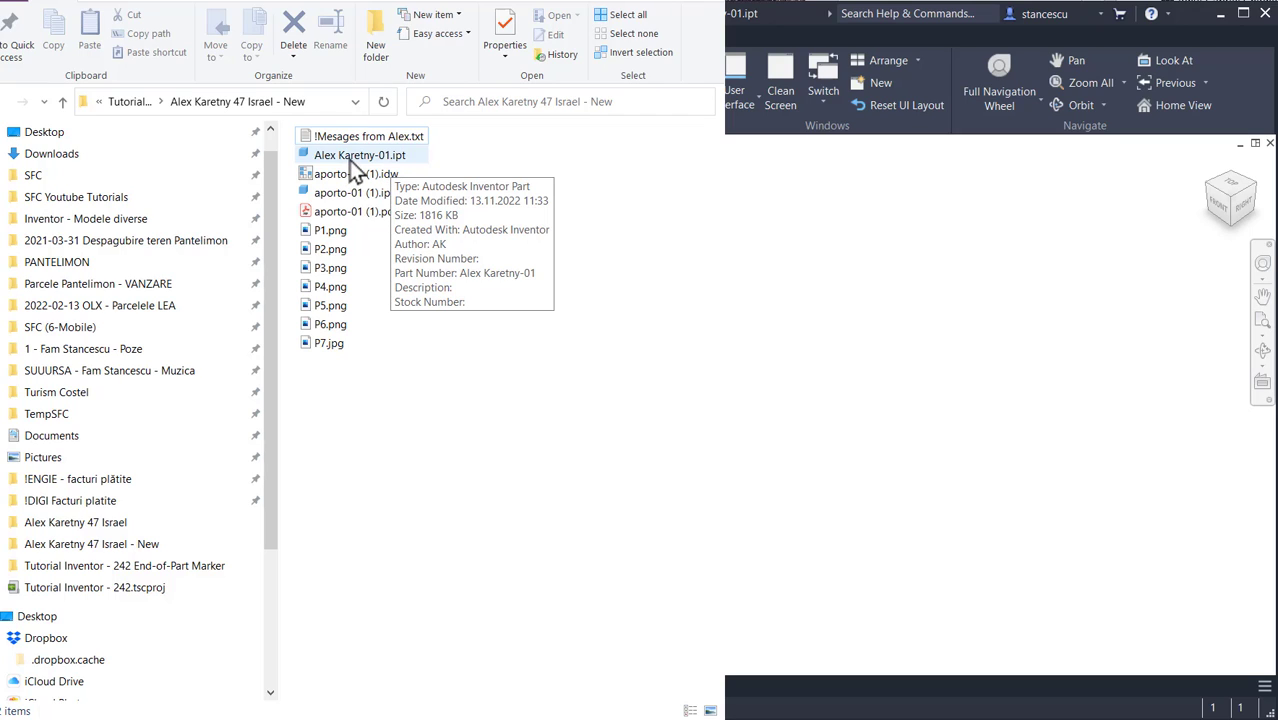
pyautogui.click(828, 290)
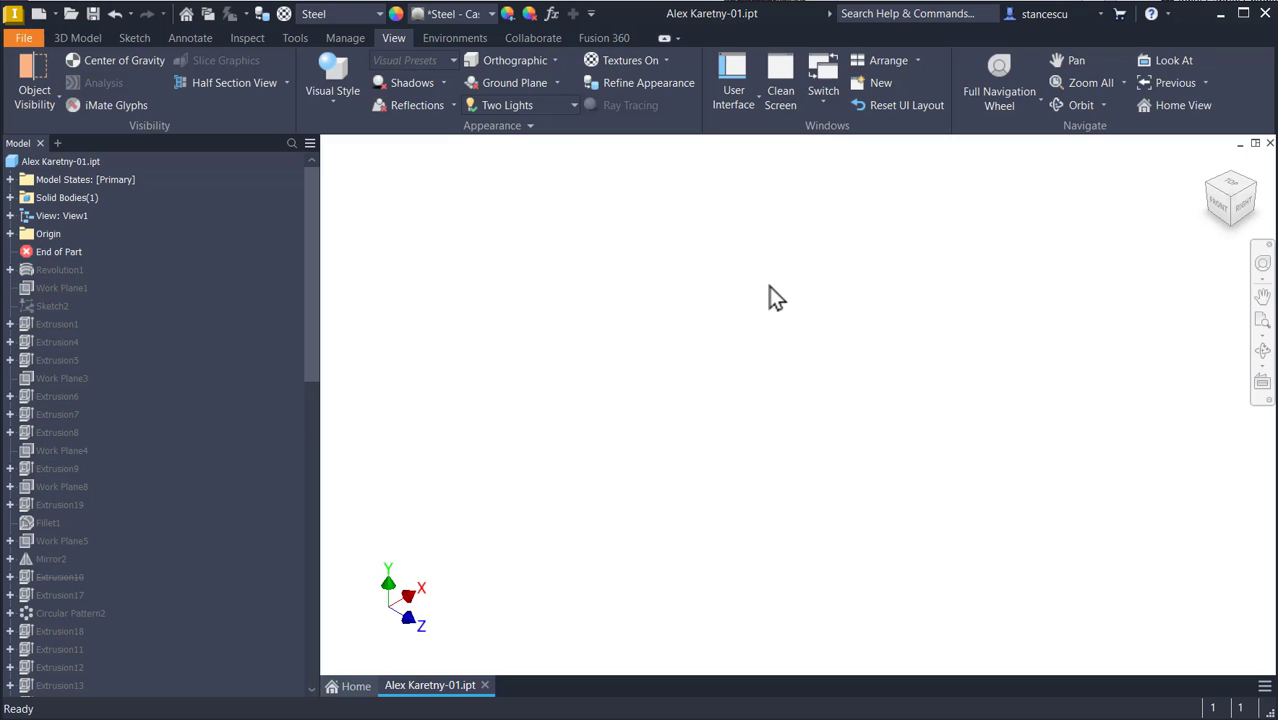
# Step: Save the rolled-back part as a new copy, adding " with EoP to top" after "-01" in the file name
pyautogui.click(23, 38)
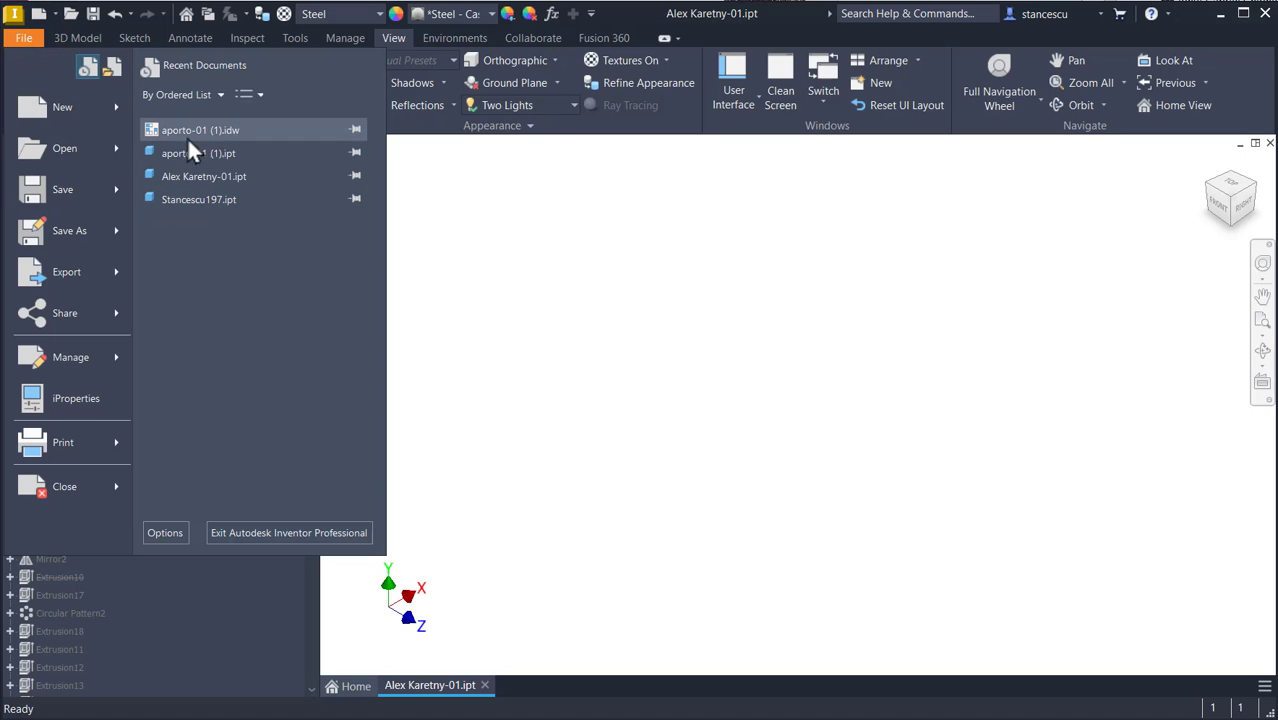
pyautogui.click(77, 238)
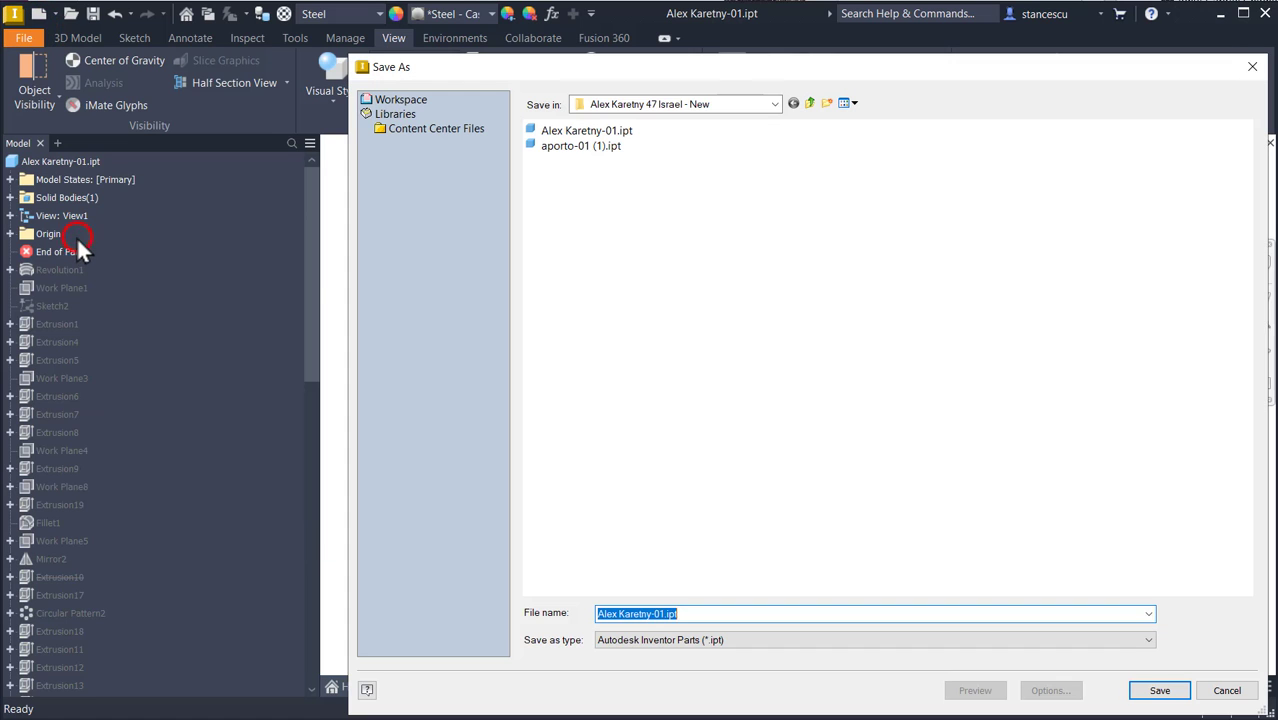
pyautogui.click(578, 131)
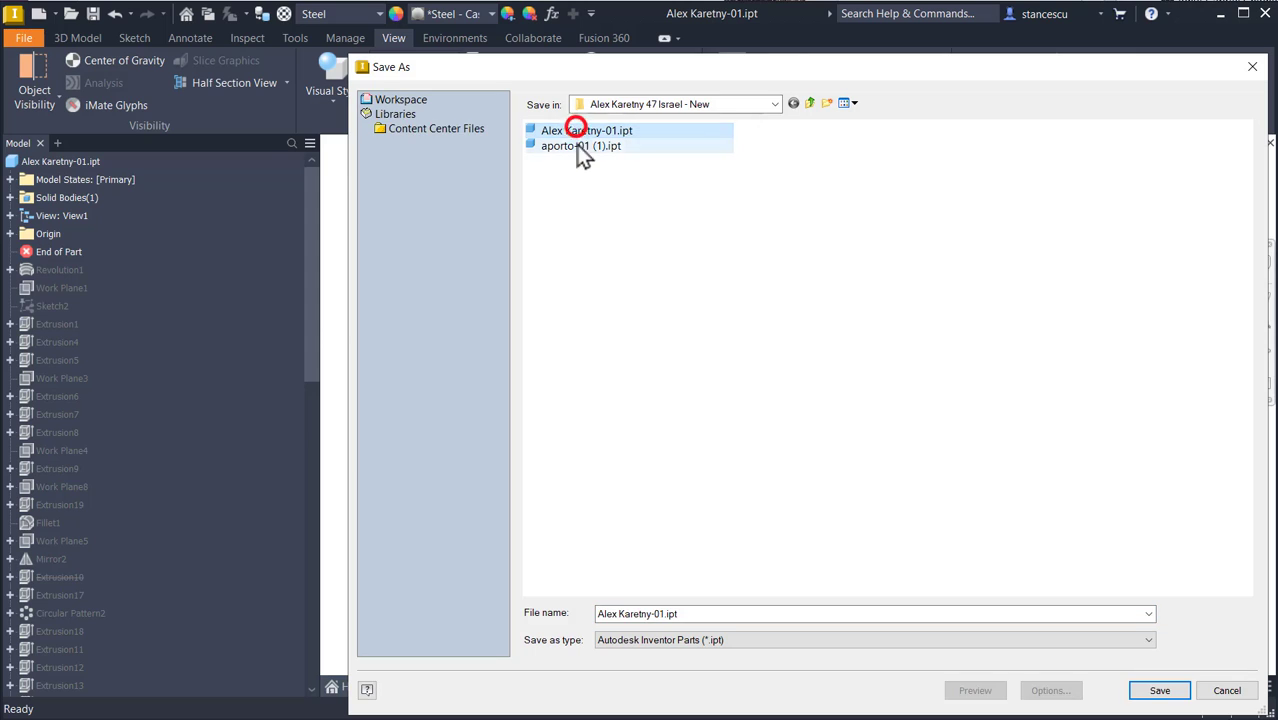
pyautogui.click(661, 613)
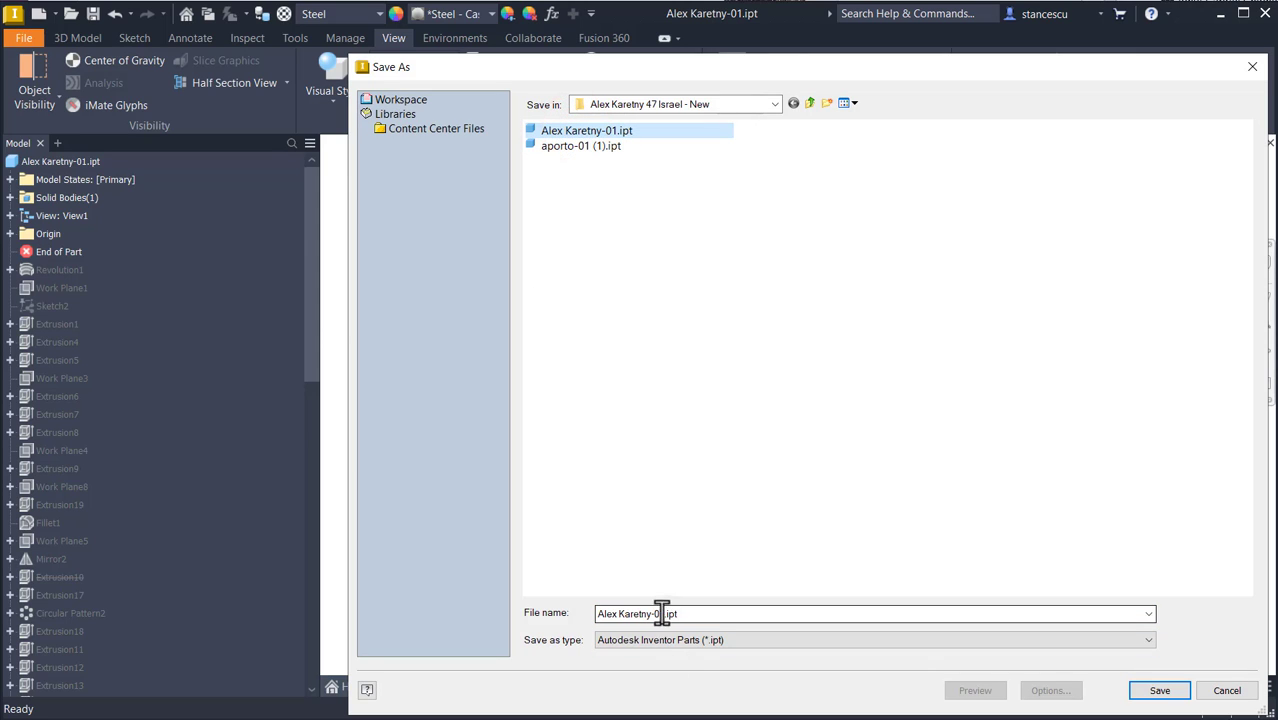
pyautogui.click(664, 607)
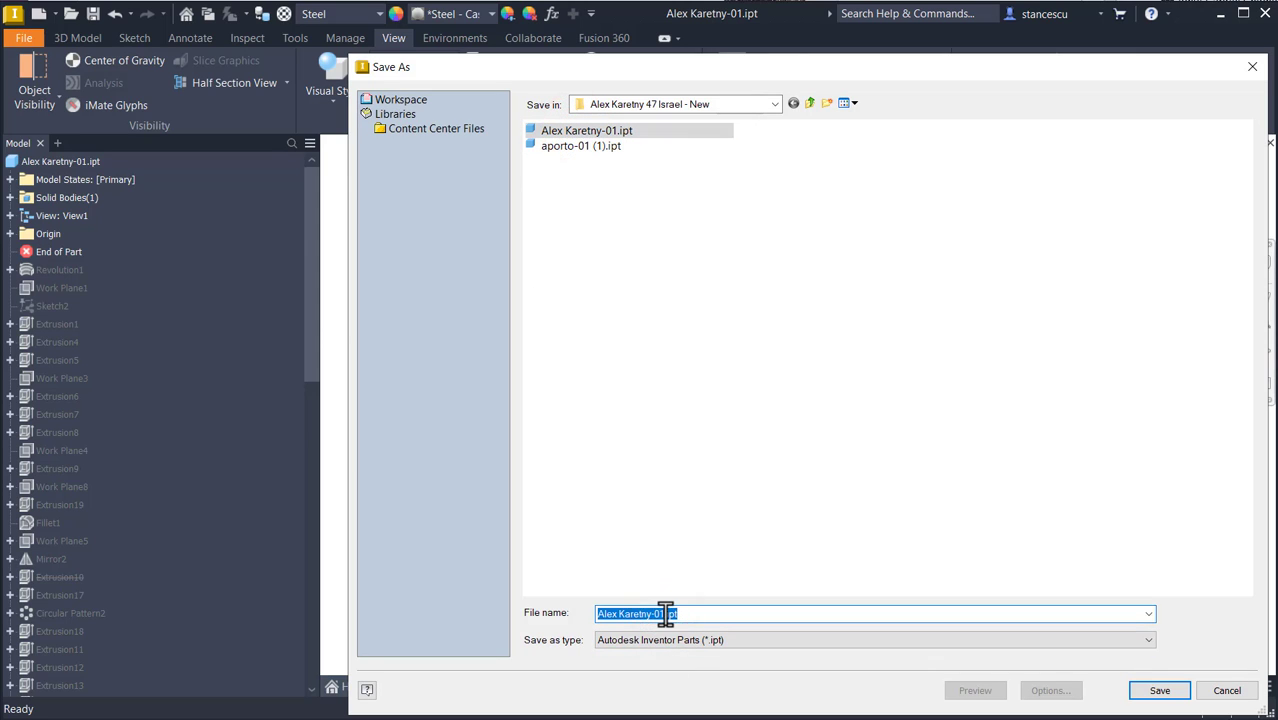
pyautogui.click(666, 614)
pyautogui.press('Left')
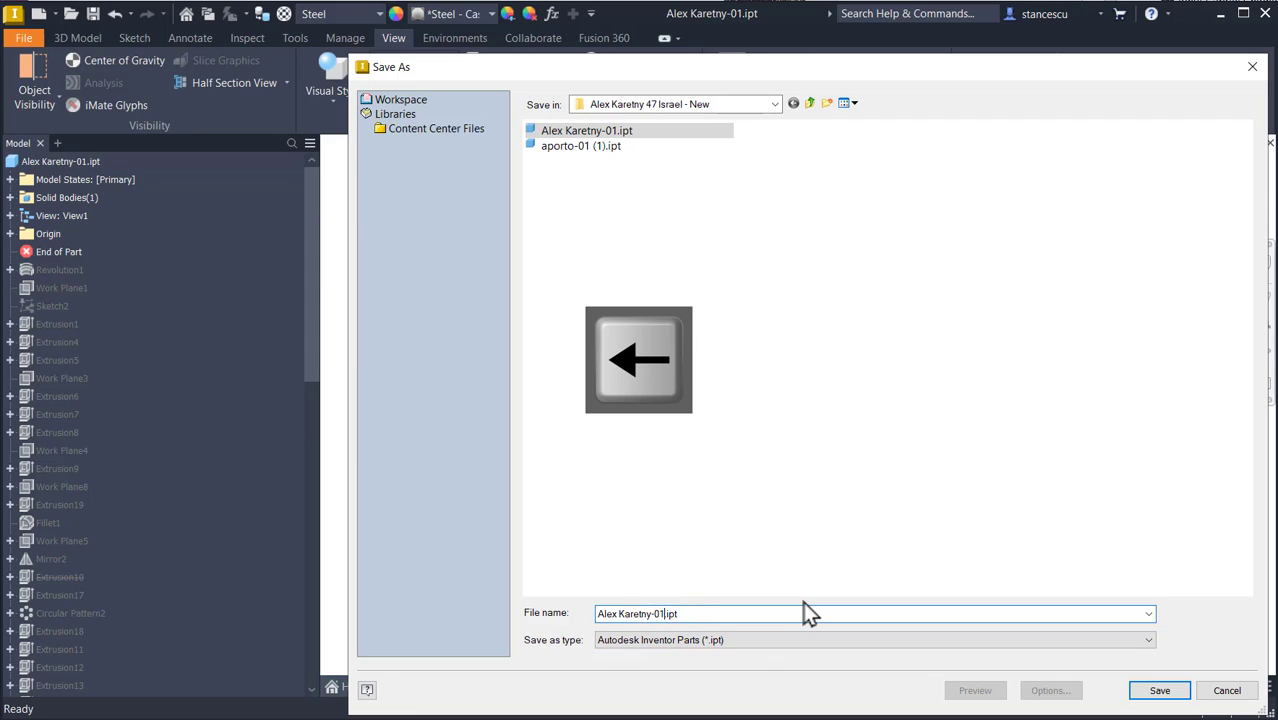
pyautogui.write('w')
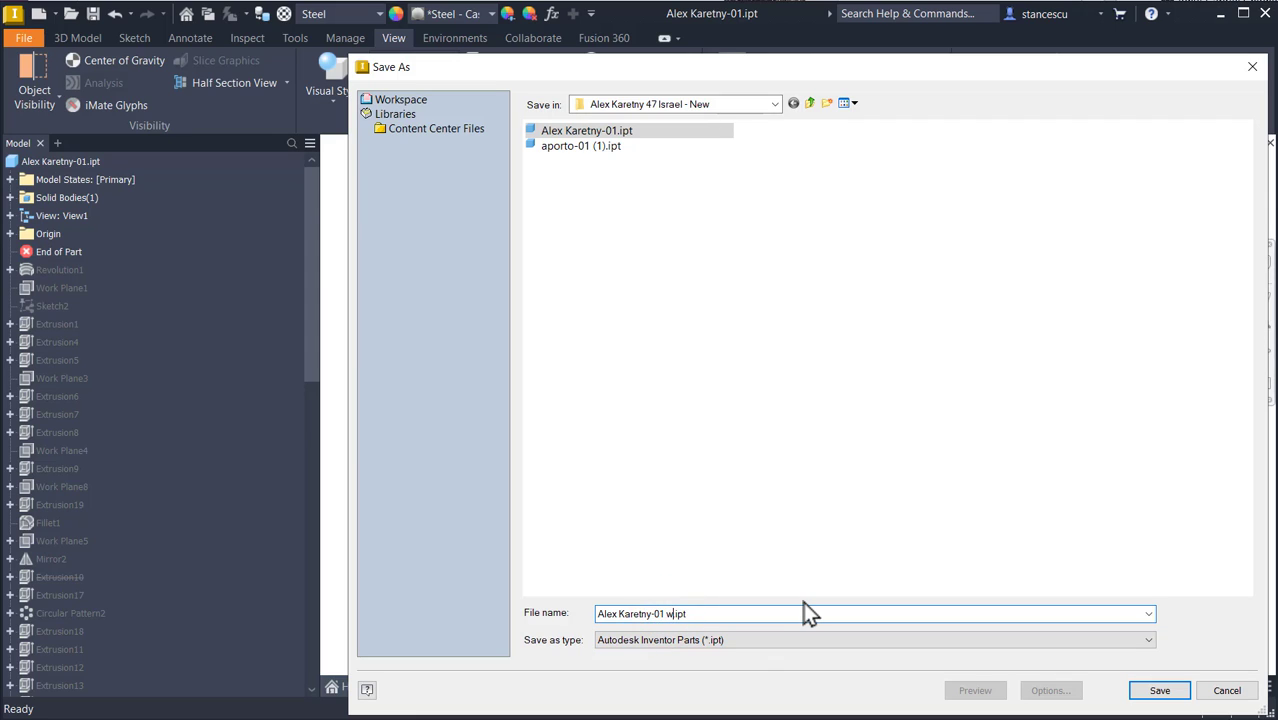
pyautogui.write('ith EoP to top')
pyautogui.press('Return')
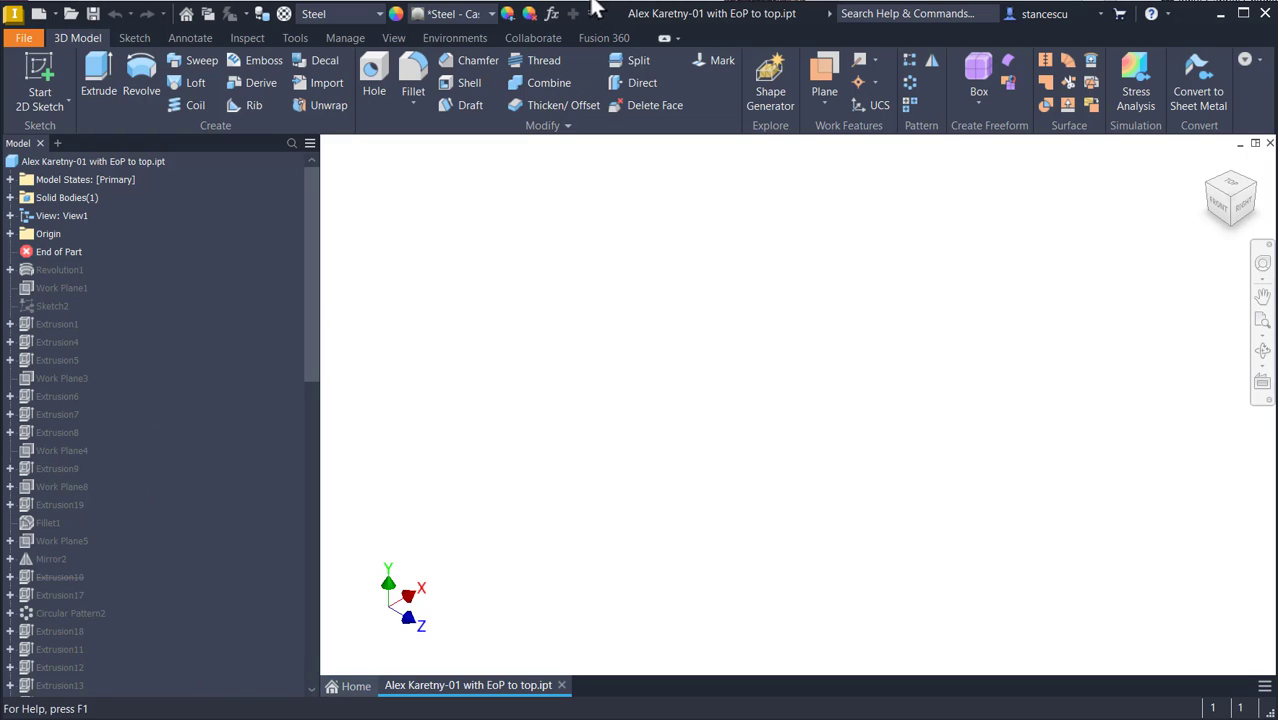
# Step: Compare the file size of the "with EoP to top" copy with the original part file in the project folder
pyautogui.hotkey('alt', 'Tab')
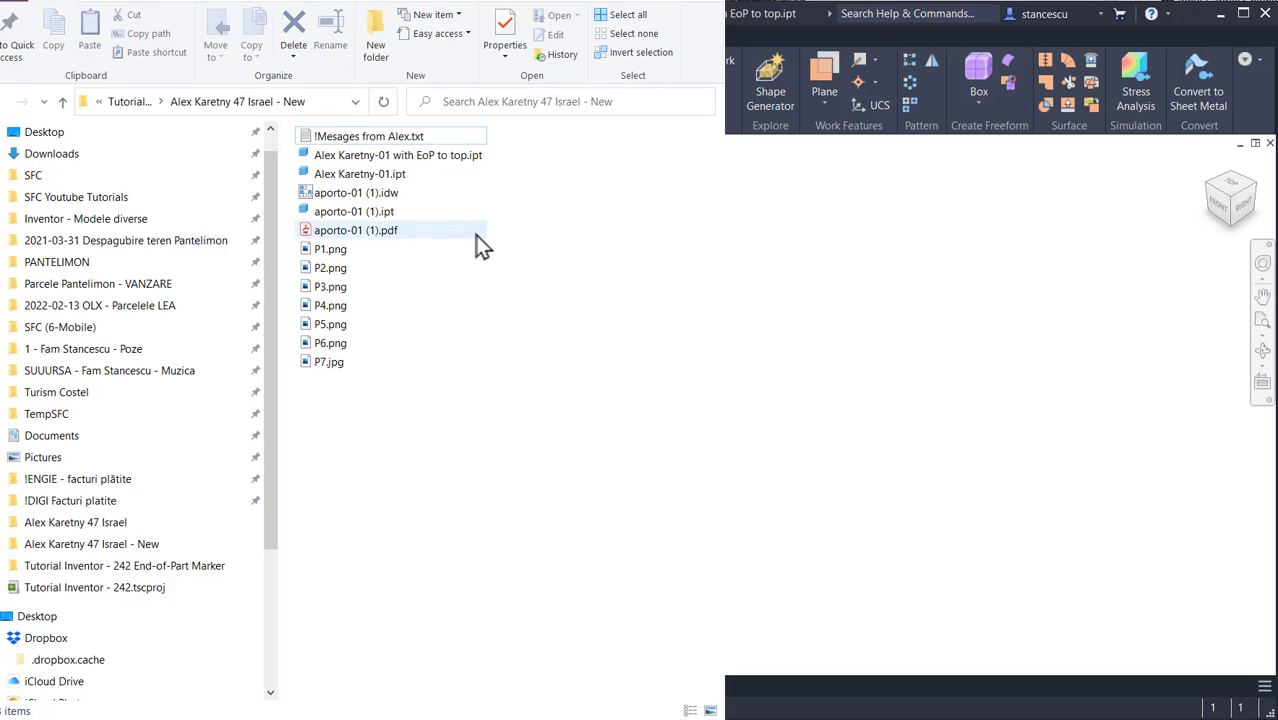
pyautogui.click(445, 158)
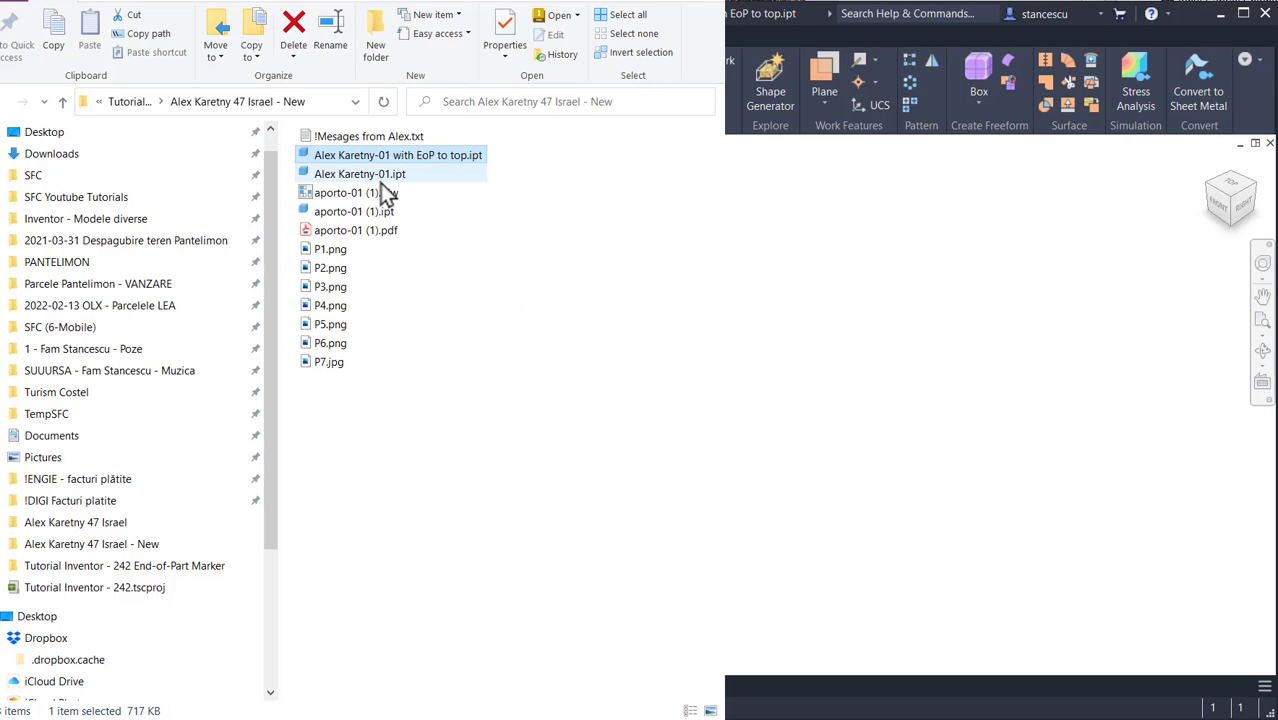
pyautogui.moveTo(385, 180)
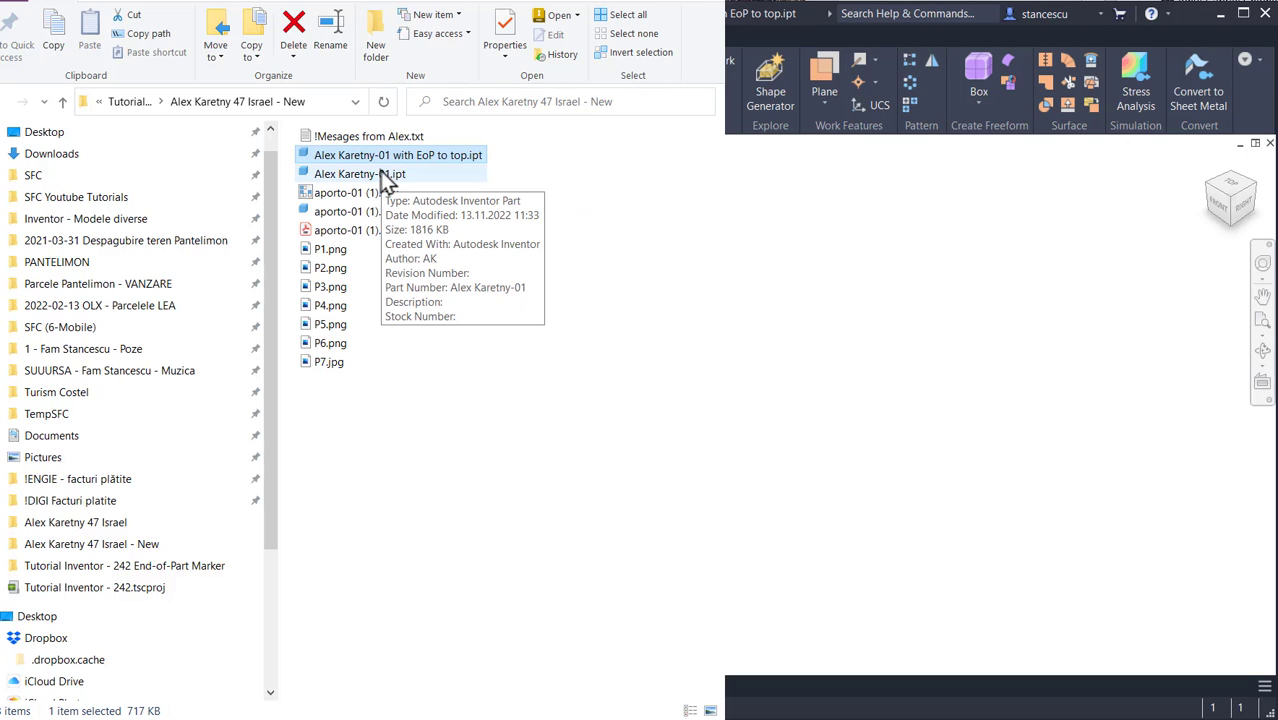
pyautogui.click(800, 264)
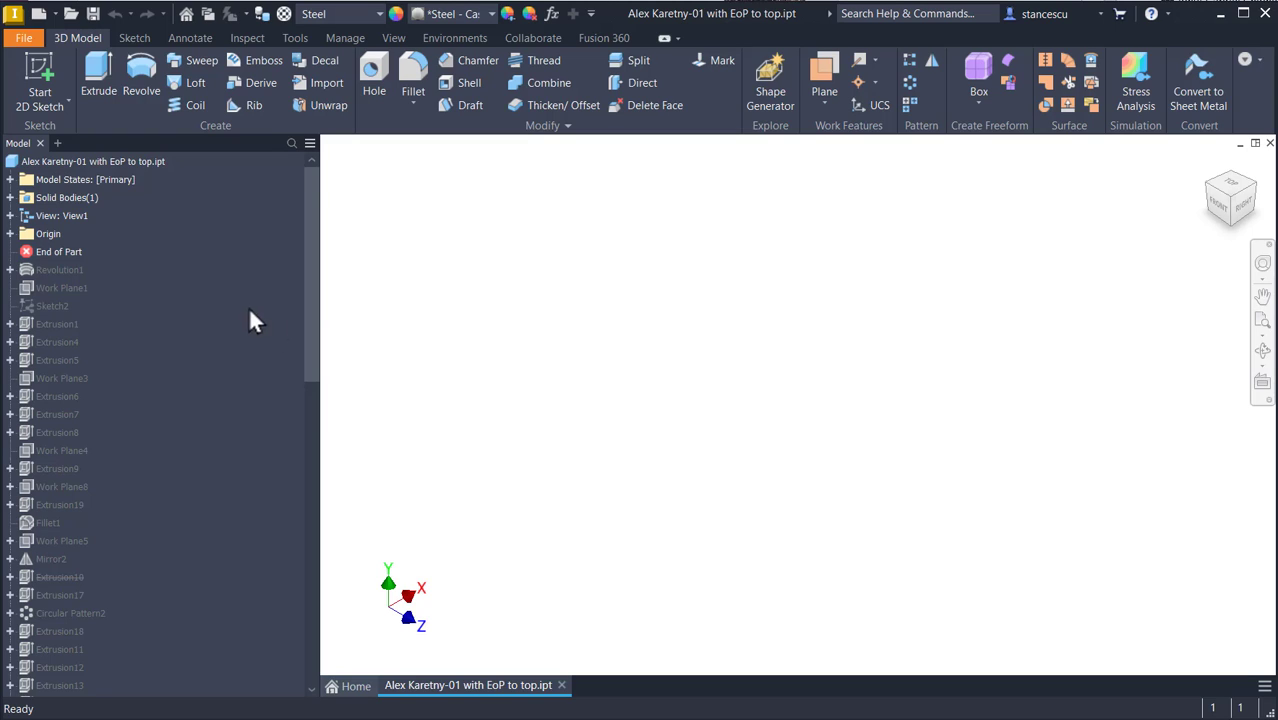
# Step: Move the End of Part marker to the end of the history and resave the copy to recheck its file in the folder
pyautogui.rightClick(68, 249)
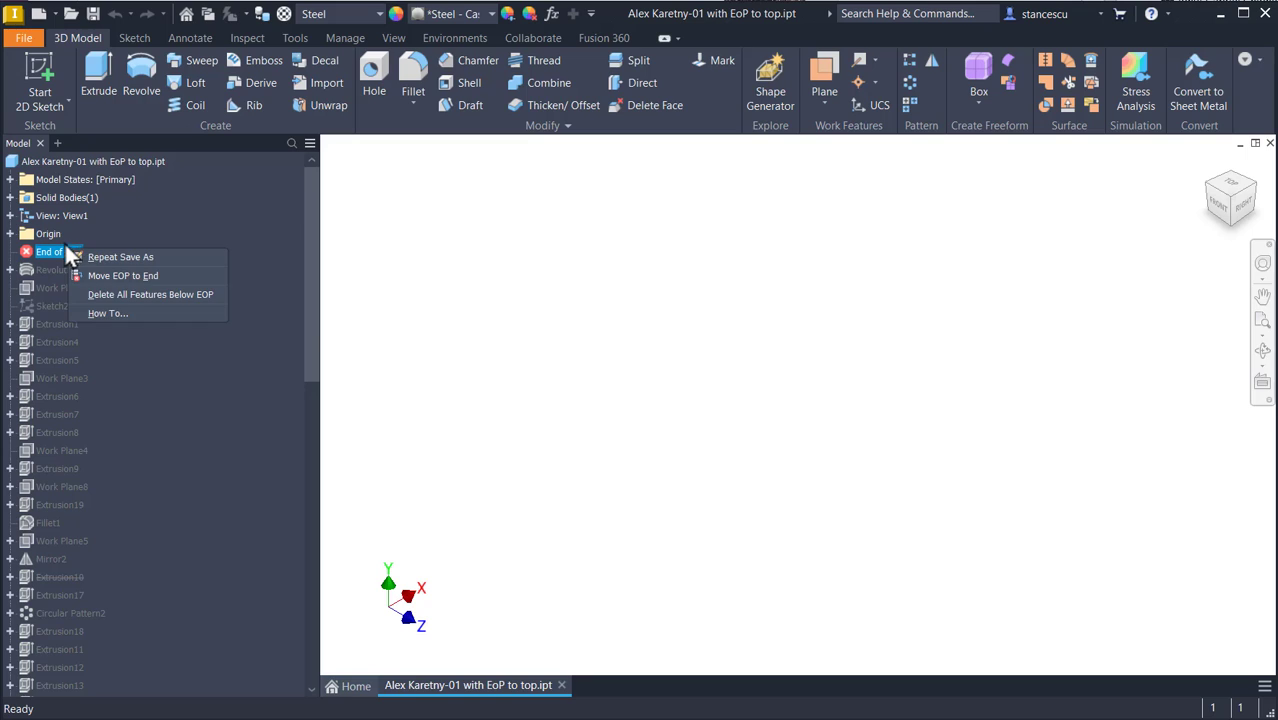
pyautogui.click(115, 276)
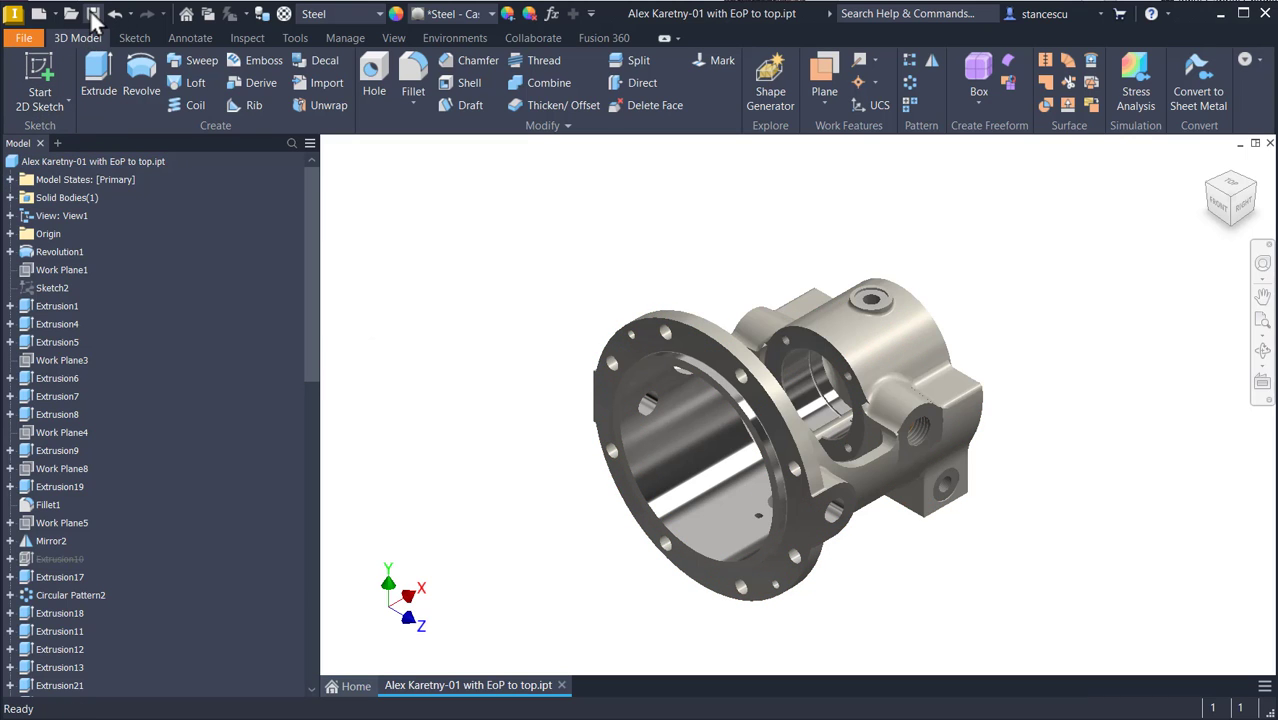
pyautogui.hotkey('alt', 'Tab')
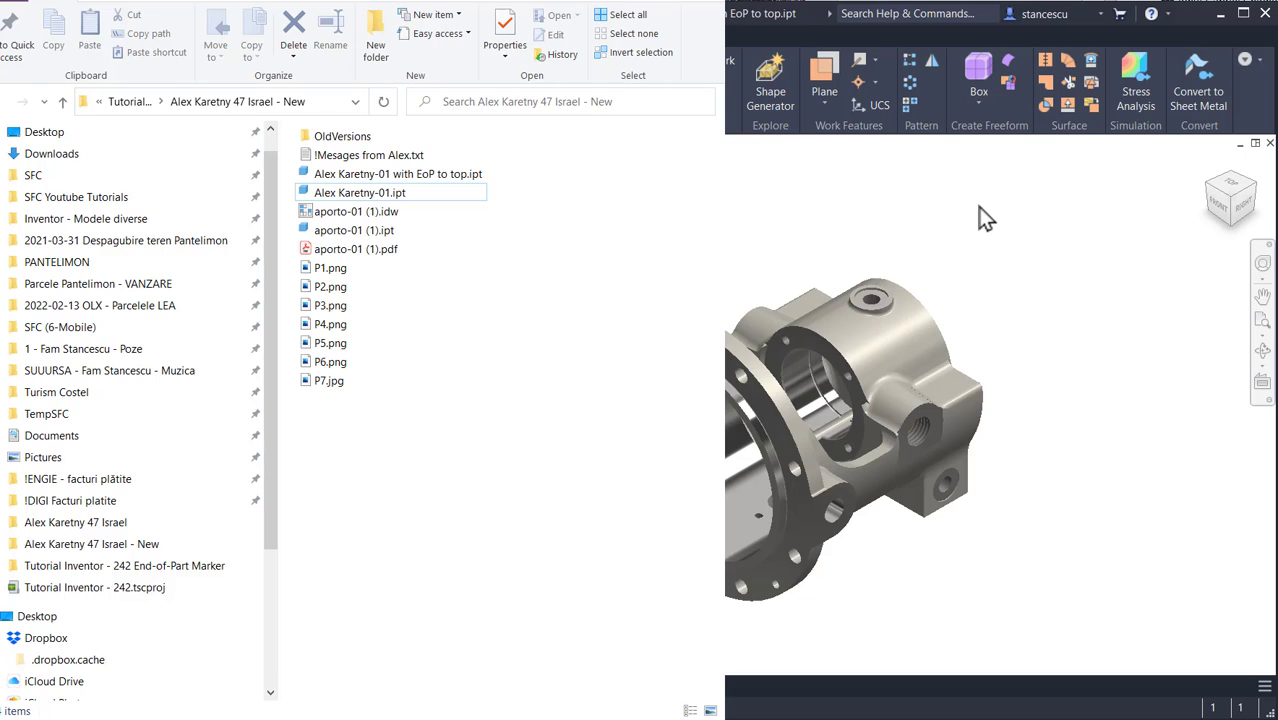
pyautogui.click(924, 194)
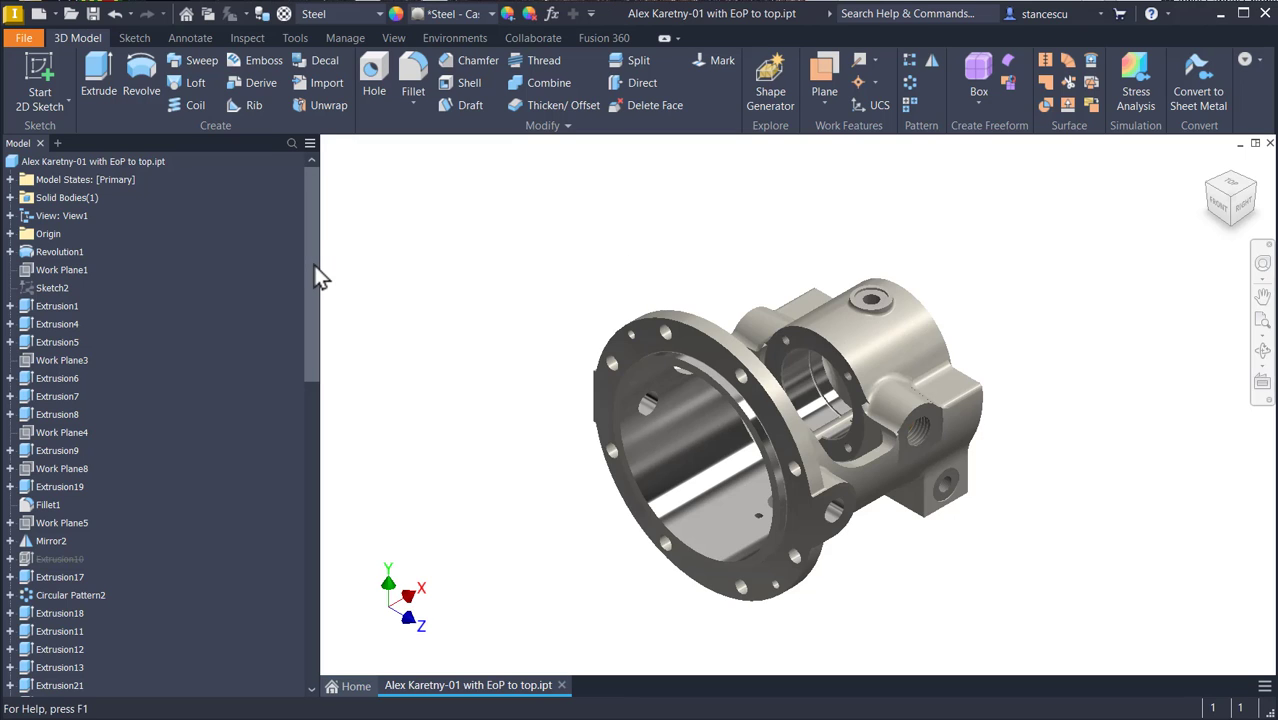
# Step: Move the End of Part marker from the end of the history back to the top, above Revolution1
pyautogui.moveTo(314, 274); pyautogui.dragTo(303, 605)
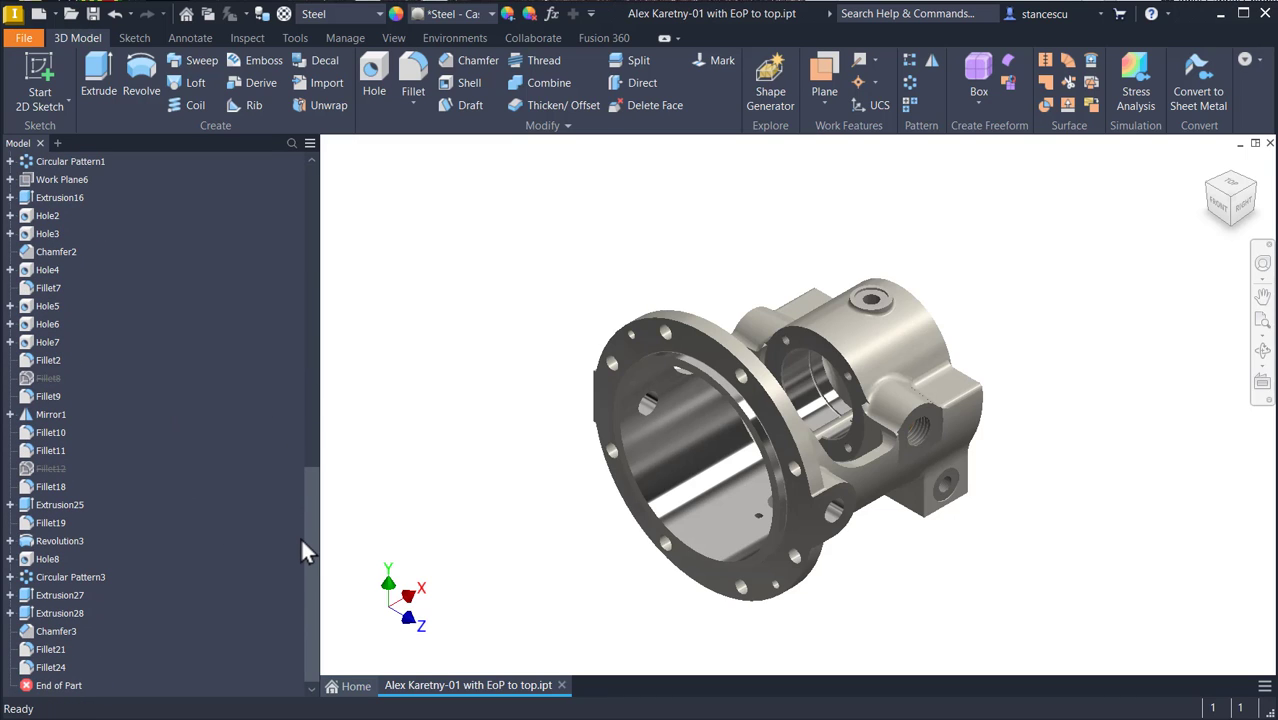
pyautogui.moveTo(310, 548); pyautogui.dragTo(203, 555)
pyautogui.rightClick(62, 686)
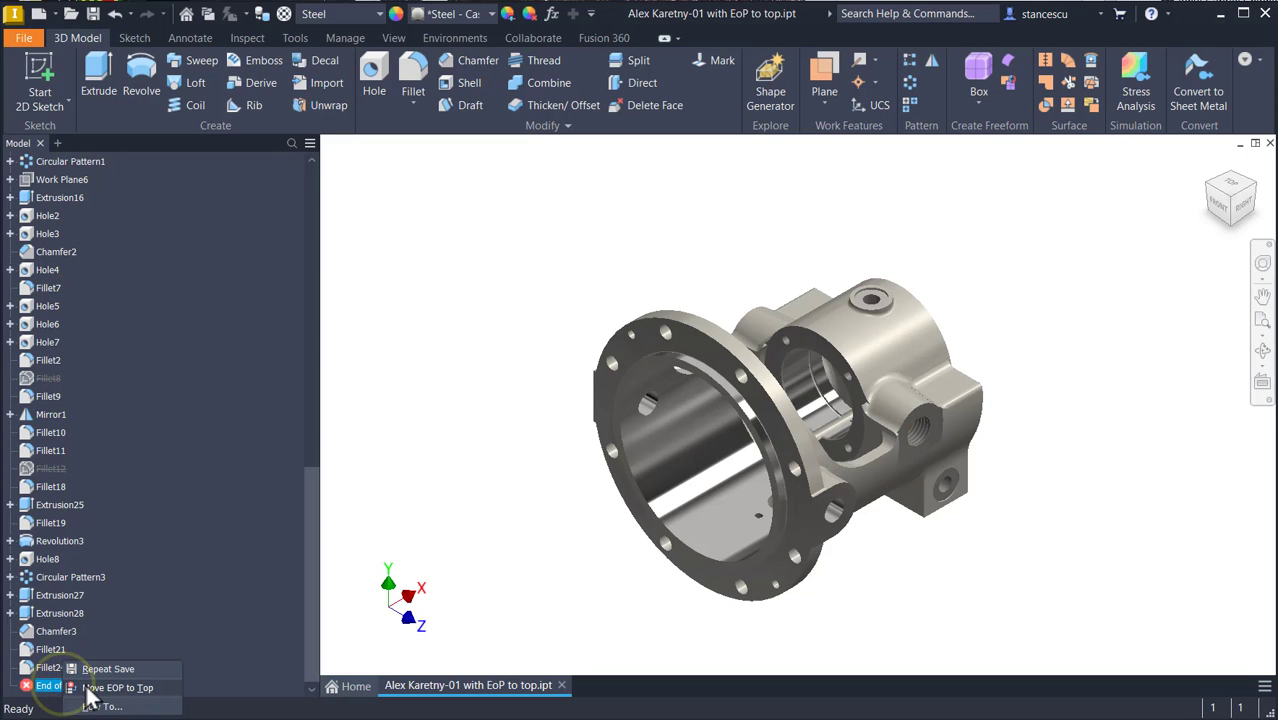
pyautogui.click(100, 688)
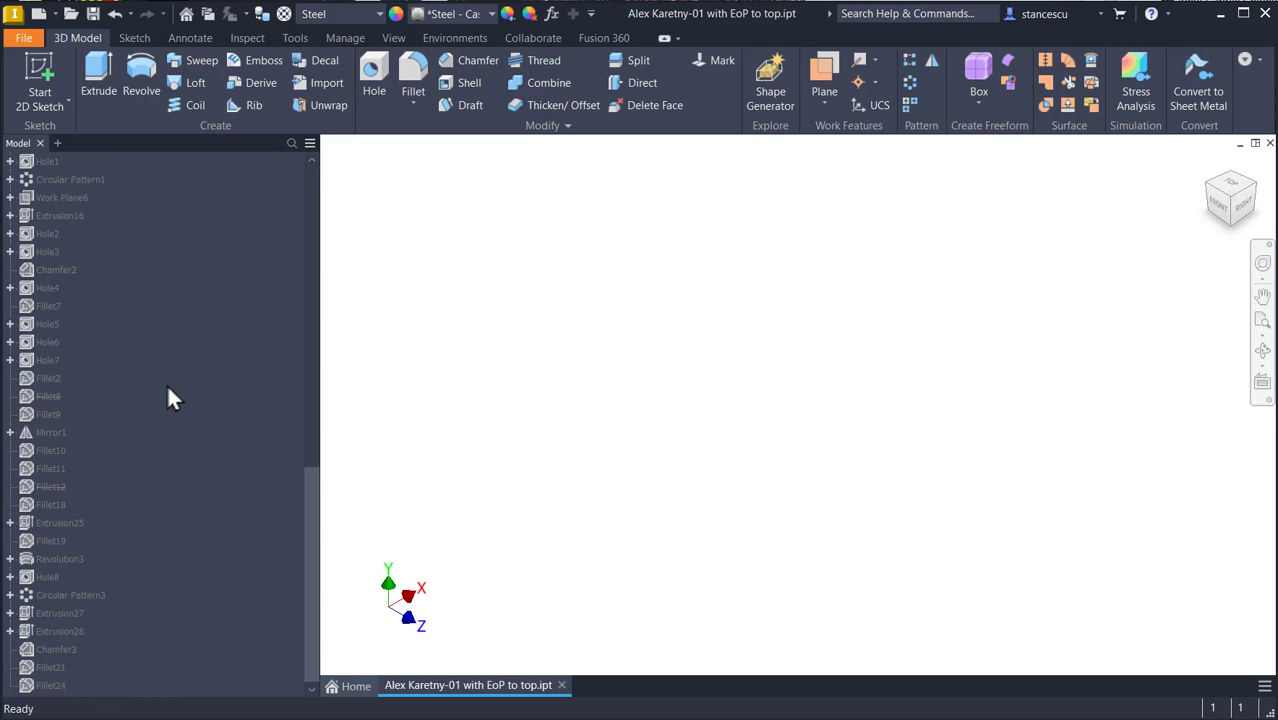
pyautogui.scroll(5, 170, 385)
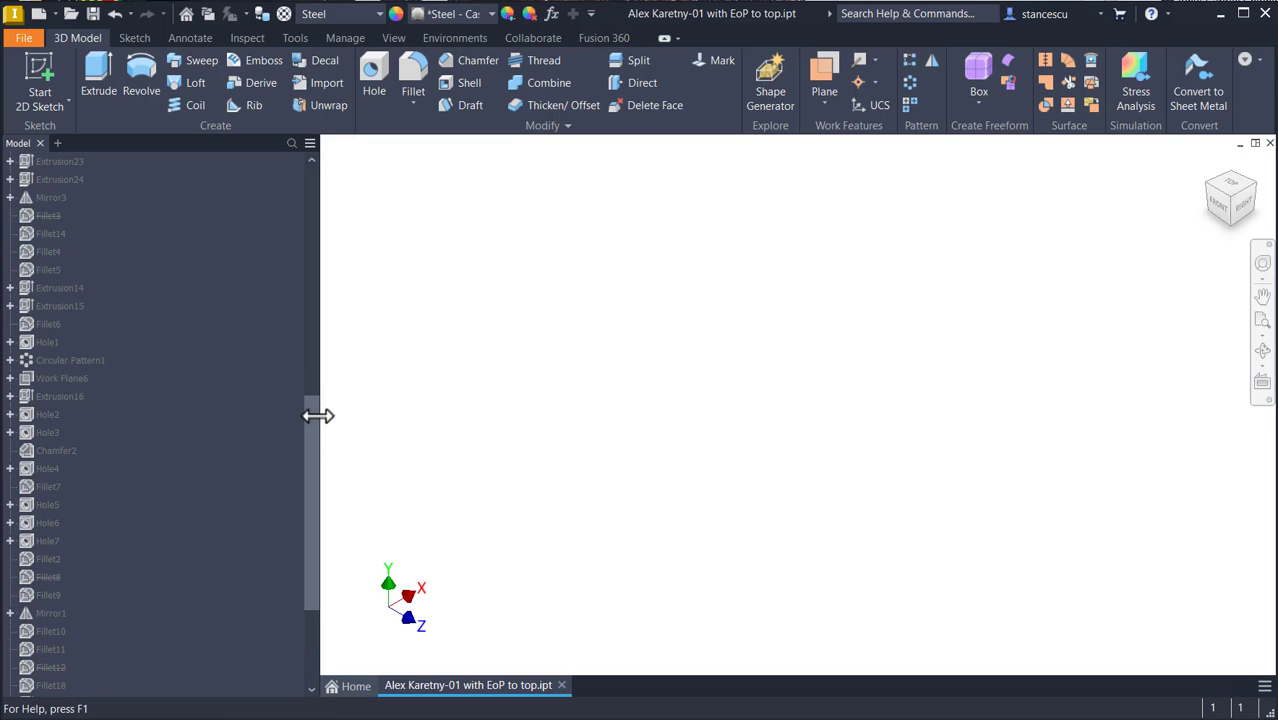
pyautogui.moveTo(314, 419); pyautogui.dragTo(336, 177)
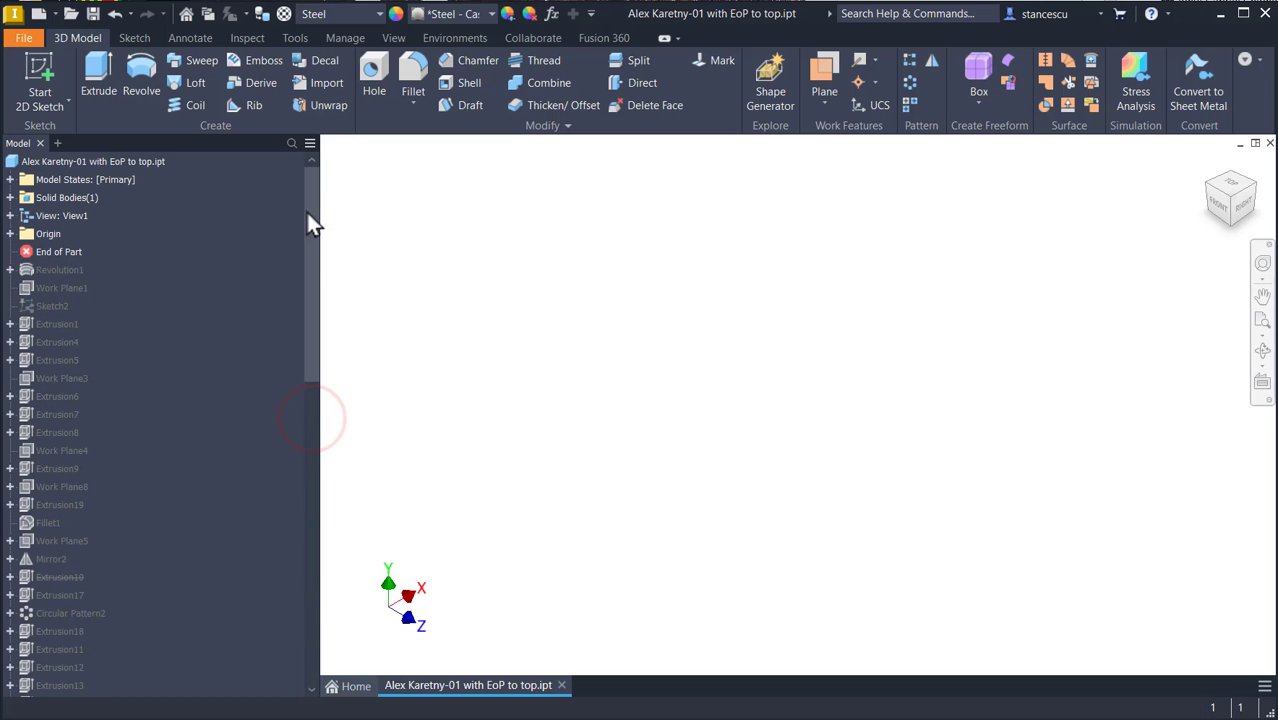
# Step: Move the End of Part marker just below Revolution1 and examine the dimensions of that feature's sketch
pyautogui.moveTo(31, 252); pyautogui.dragTo(45, 279)
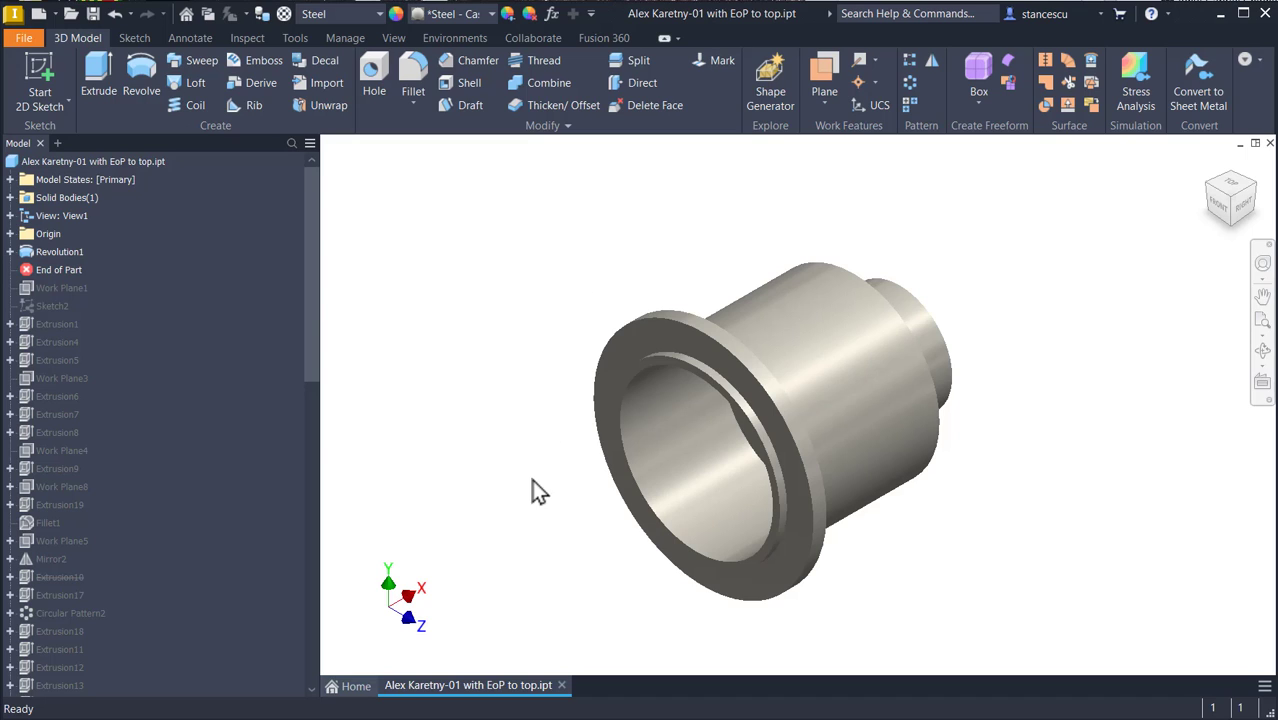
pyautogui.rightClick(62, 252)
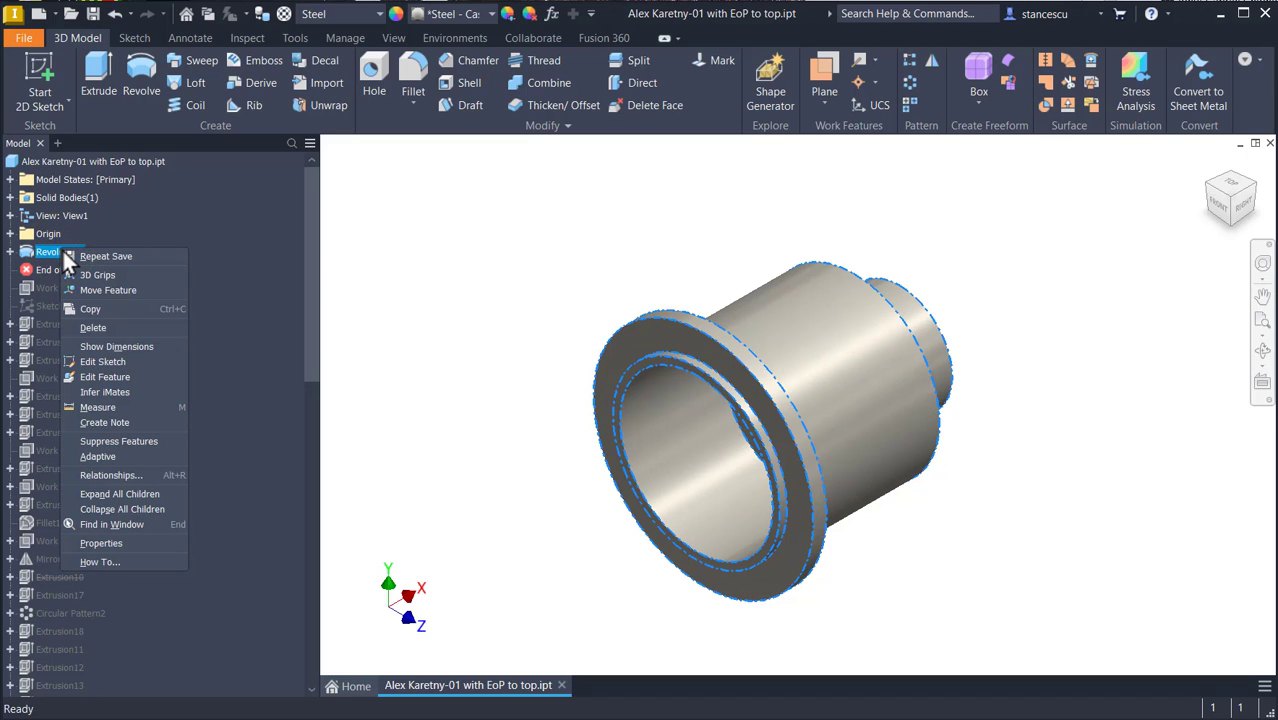
pyautogui.click(111, 361)
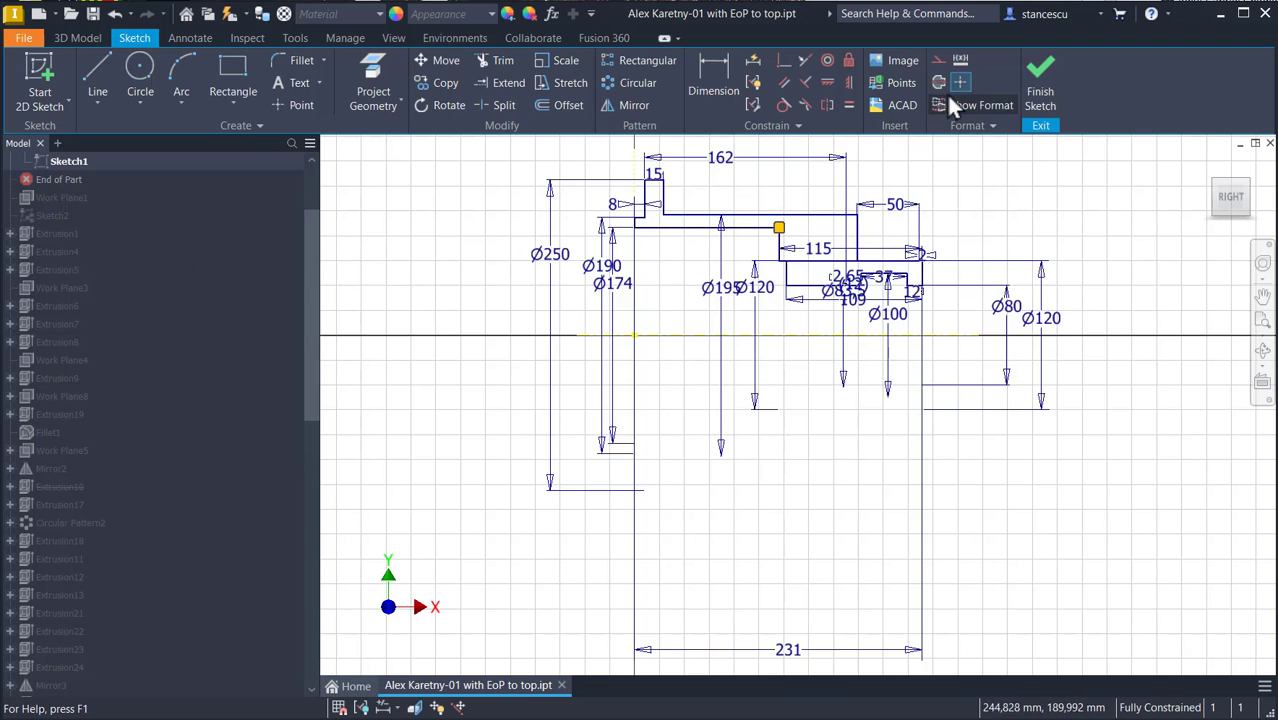
pyautogui.click(1030, 92)
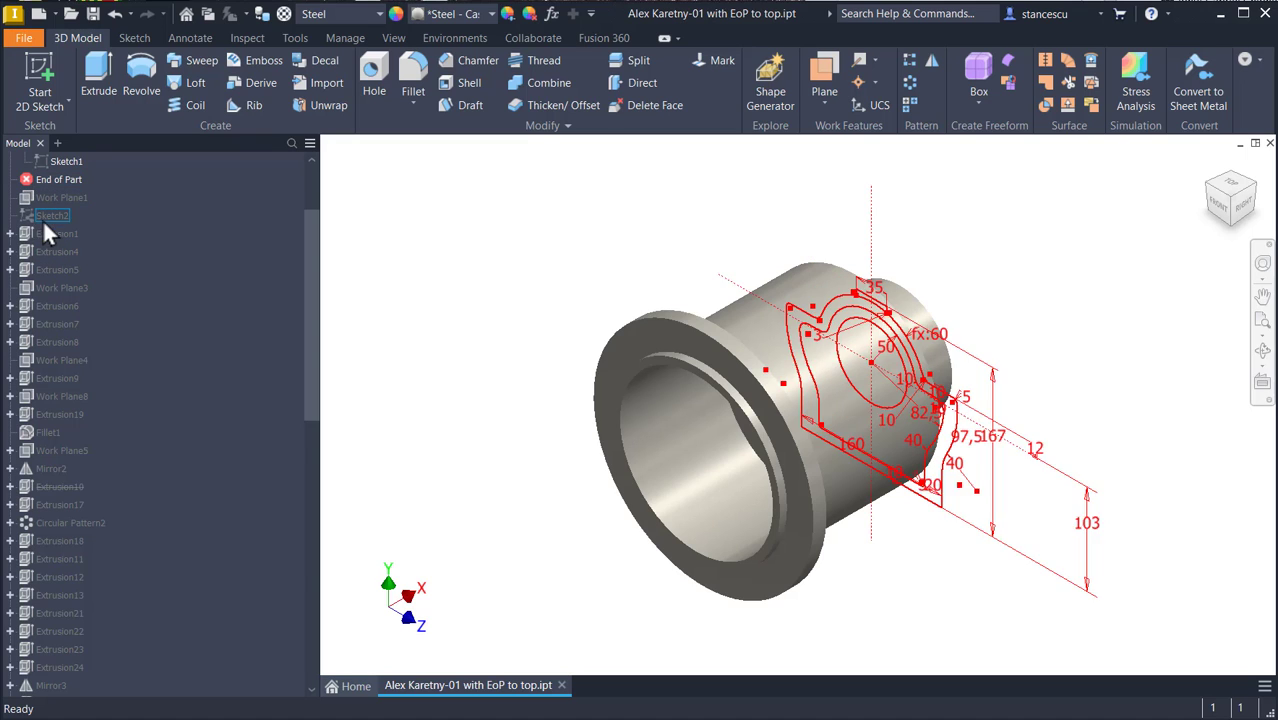
# Step: Move the End of Part marker just below Extrusion6 in the feature history
pyautogui.rightClick(48, 304)
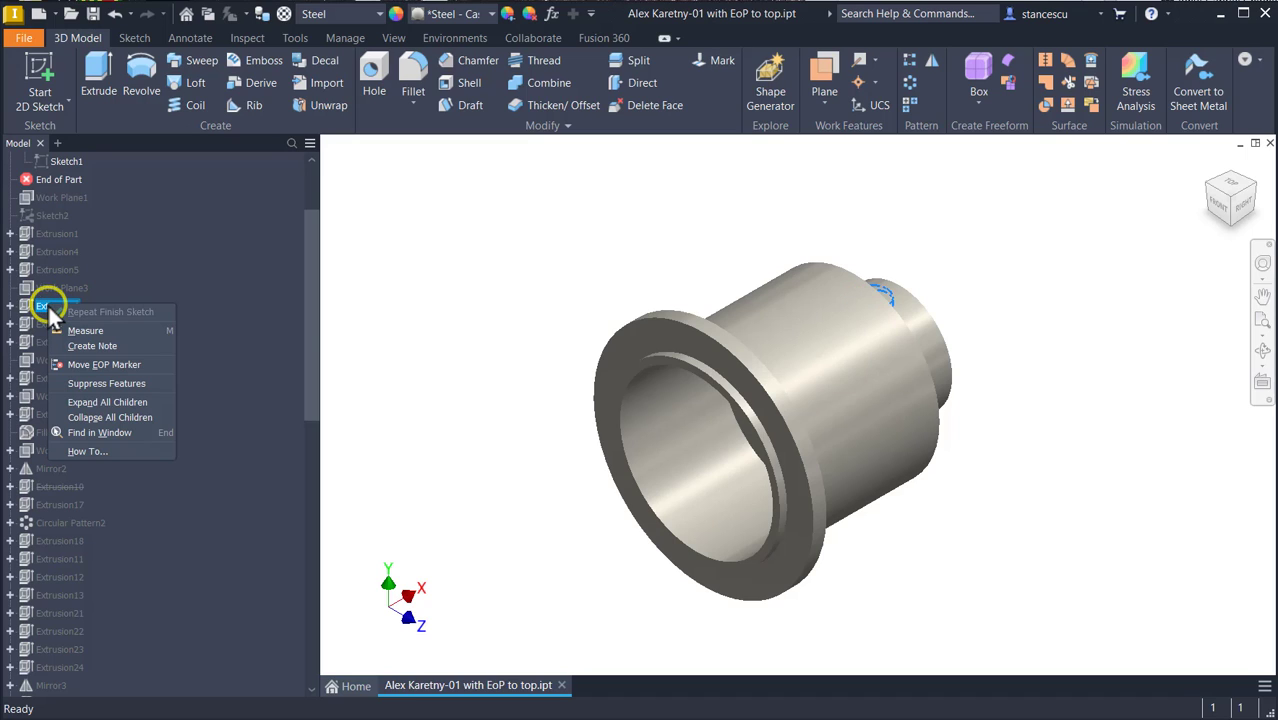
pyautogui.click(102, 366)
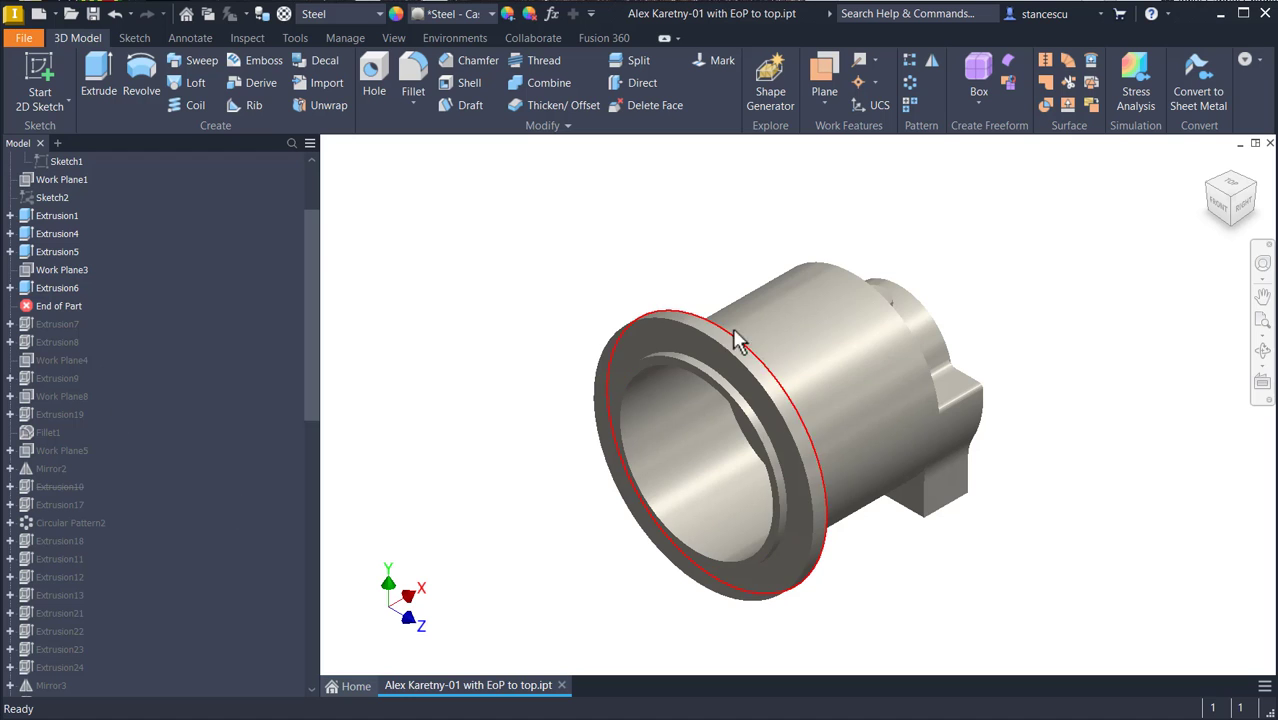
pyautogui.press('F6')
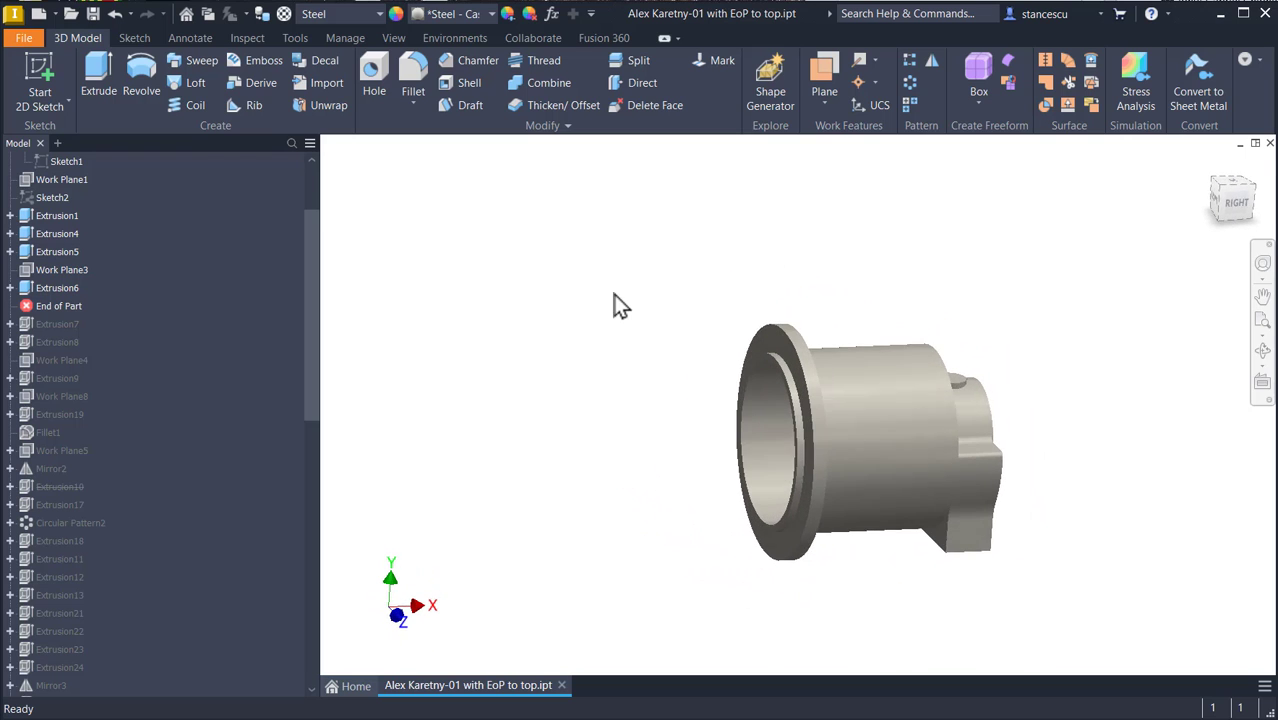
# Step: Examine the dimensions of Extrusion6 on the model and inspect its sketch, leaving the sketch without edits
pyautogui.rightClick(60, 288)
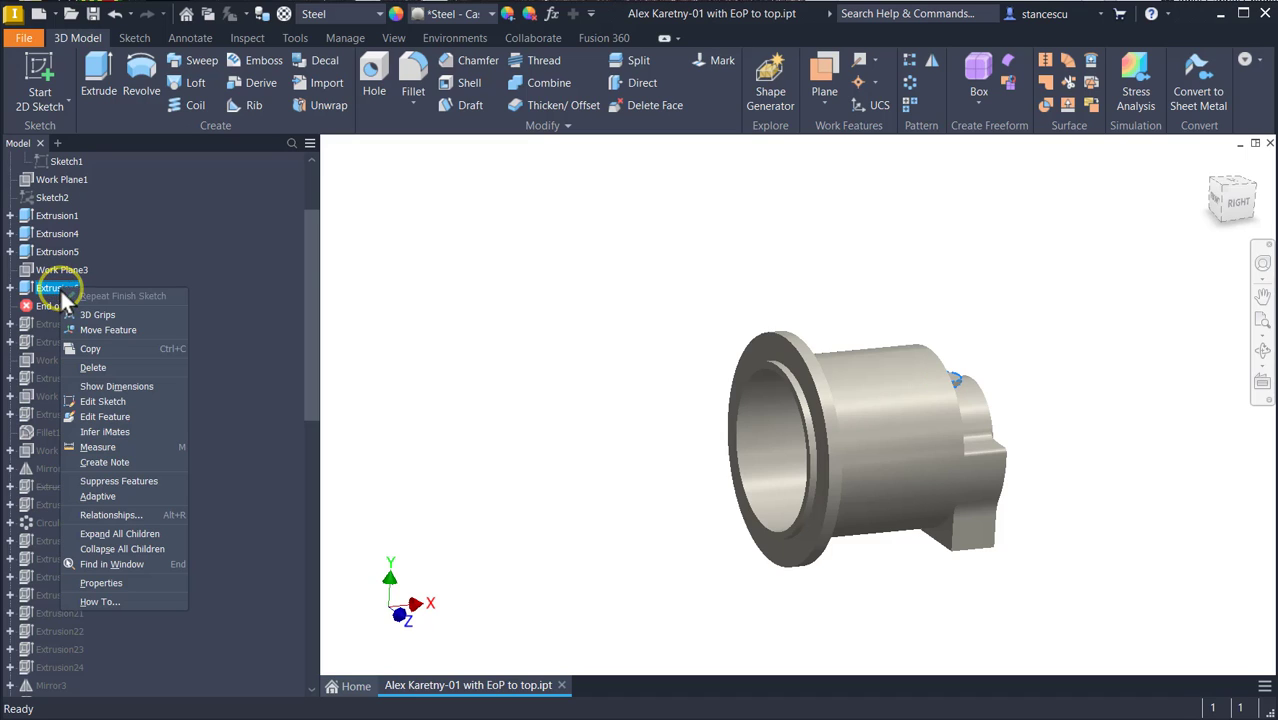
pyautogui.click(110, 389)
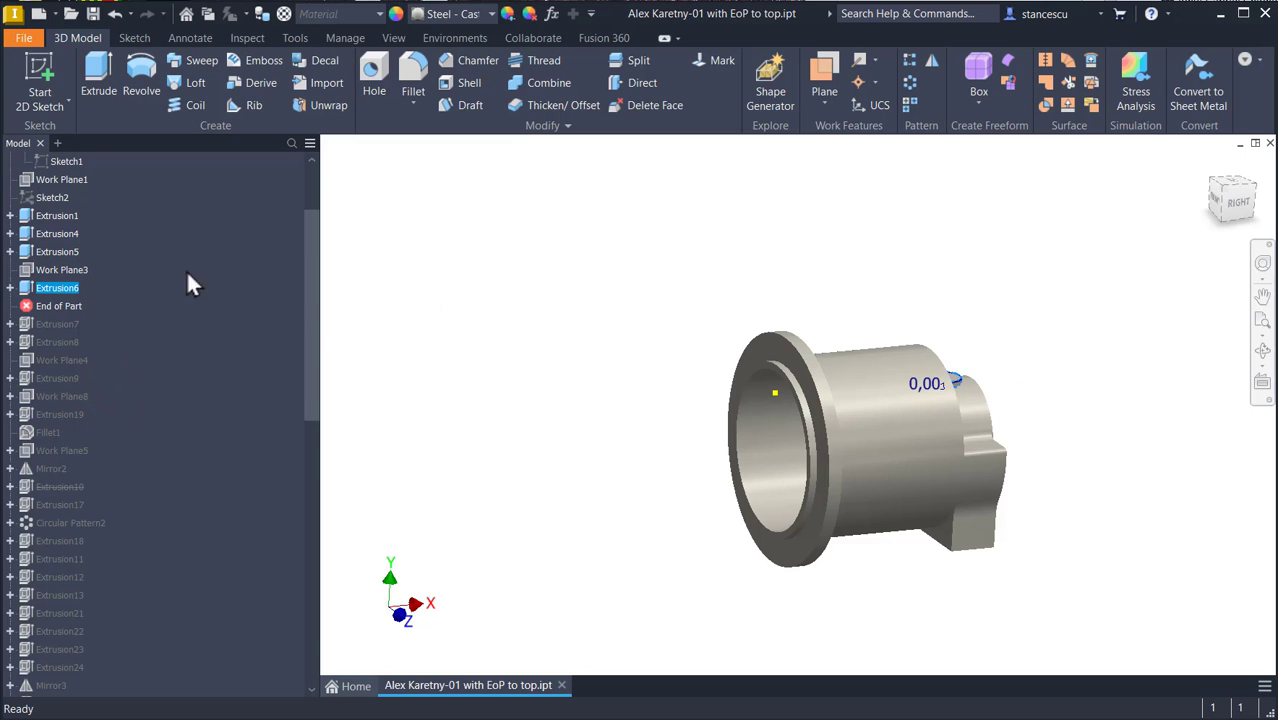
pyautogui.scroll(6, 988, 418)
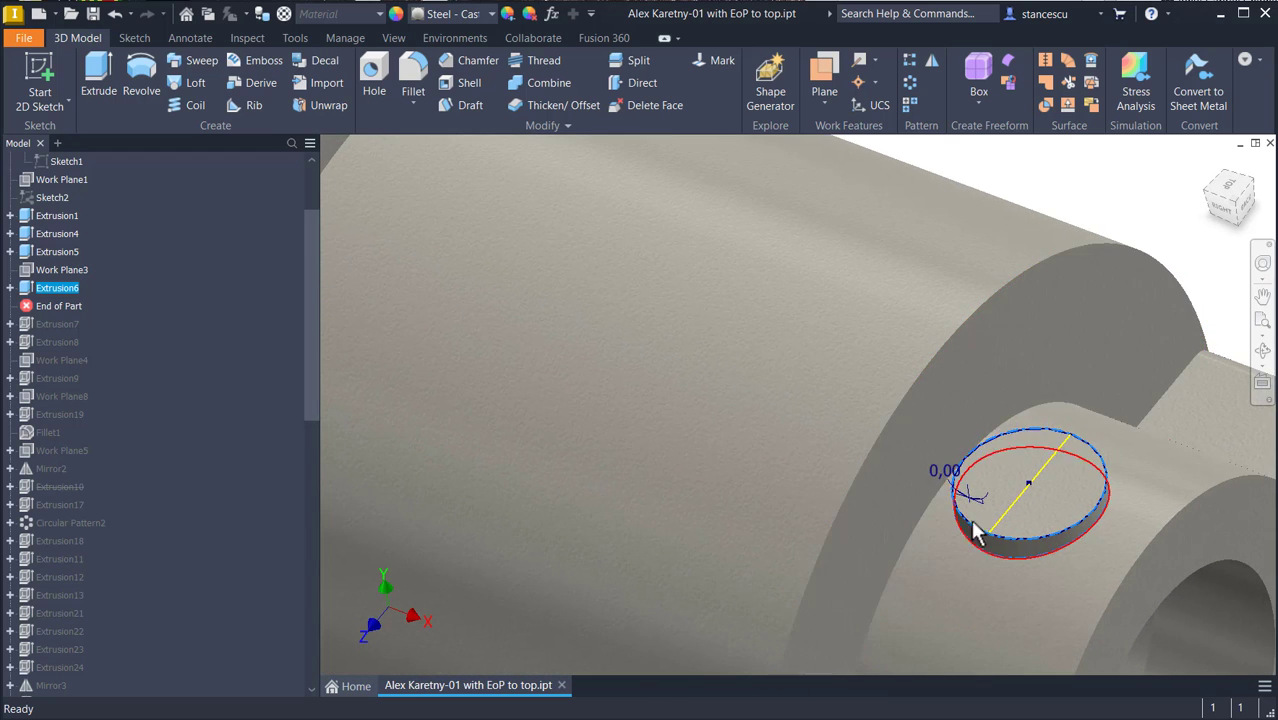
pyautogui.scroll(-5, 1013, 257)
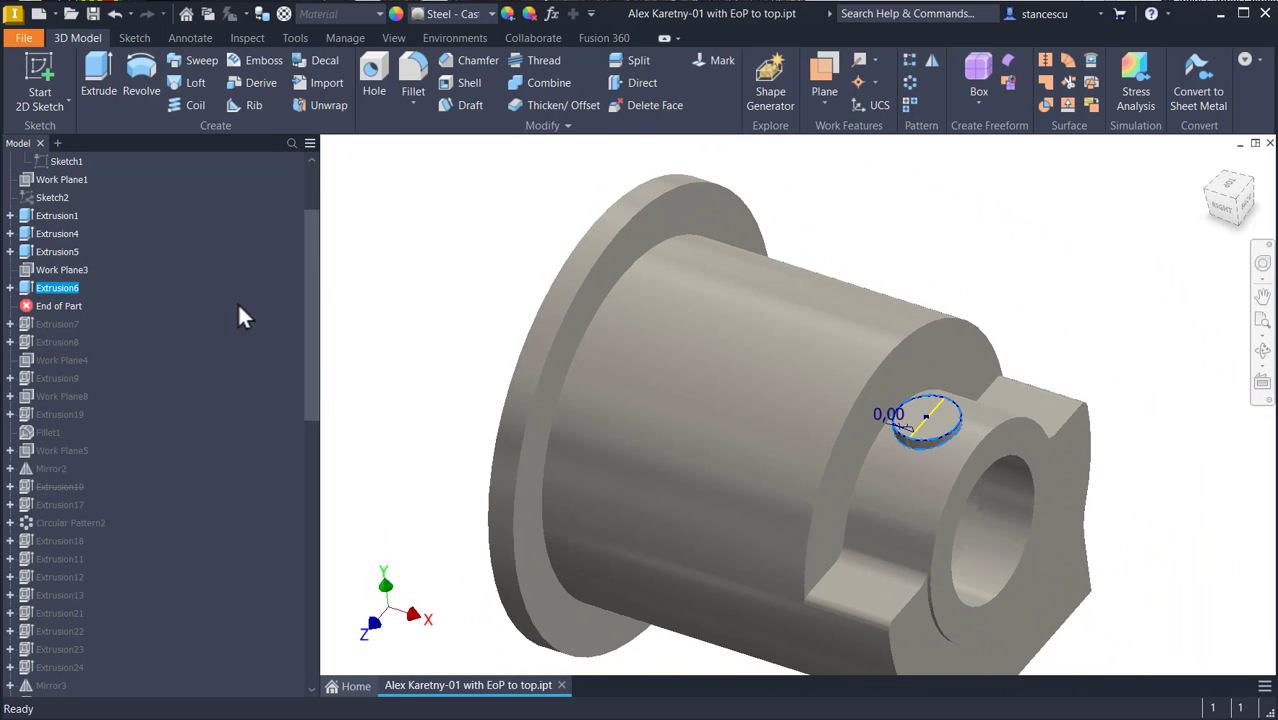
pyautogui.rightClick(47, 292)
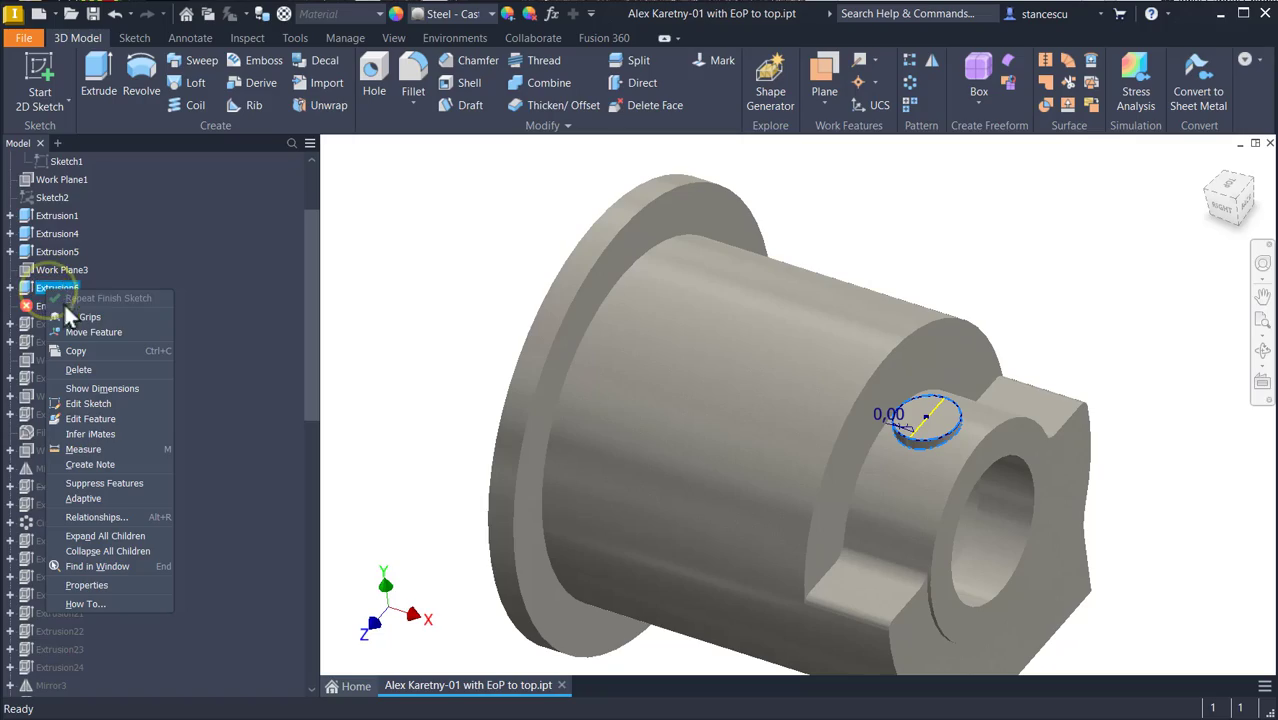
pyautogui.click(102, 403)
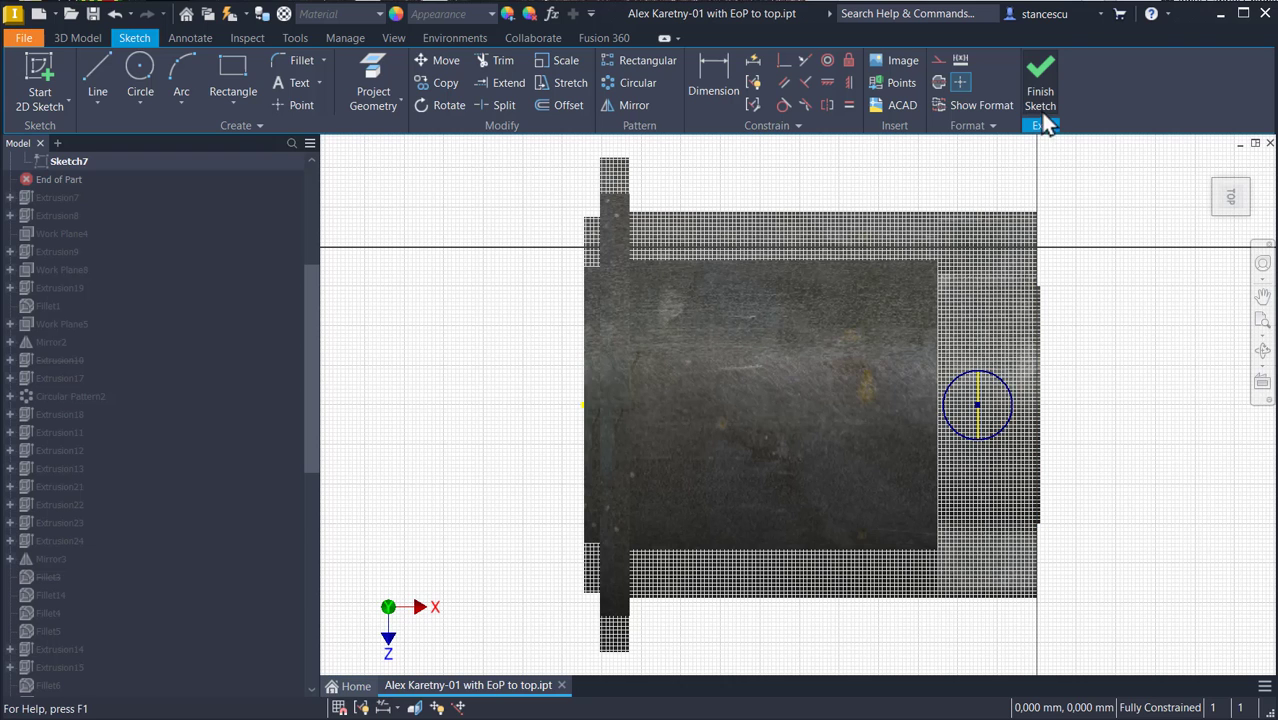
pyautogui.click(1040, 78)
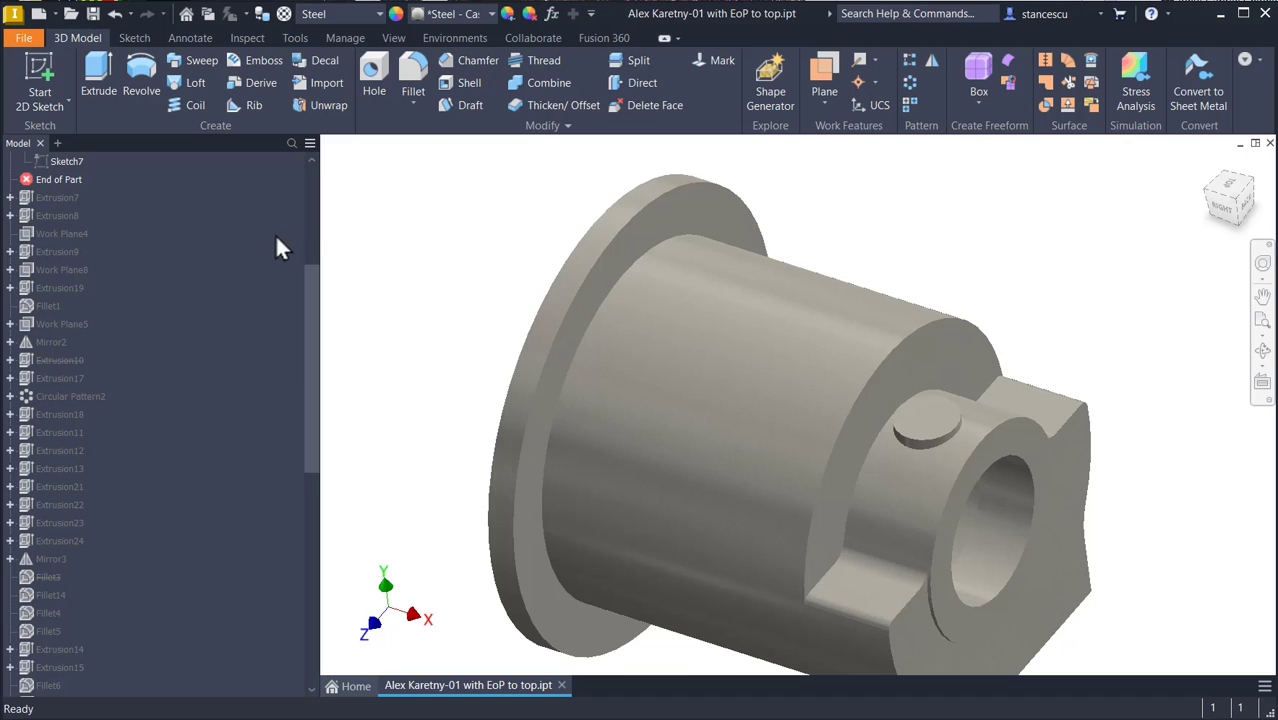
# Step: Advance the End of Part marker to just below Extrusion7 and view the underside of the housing
pyautogui.scroll(1, 242, 257)
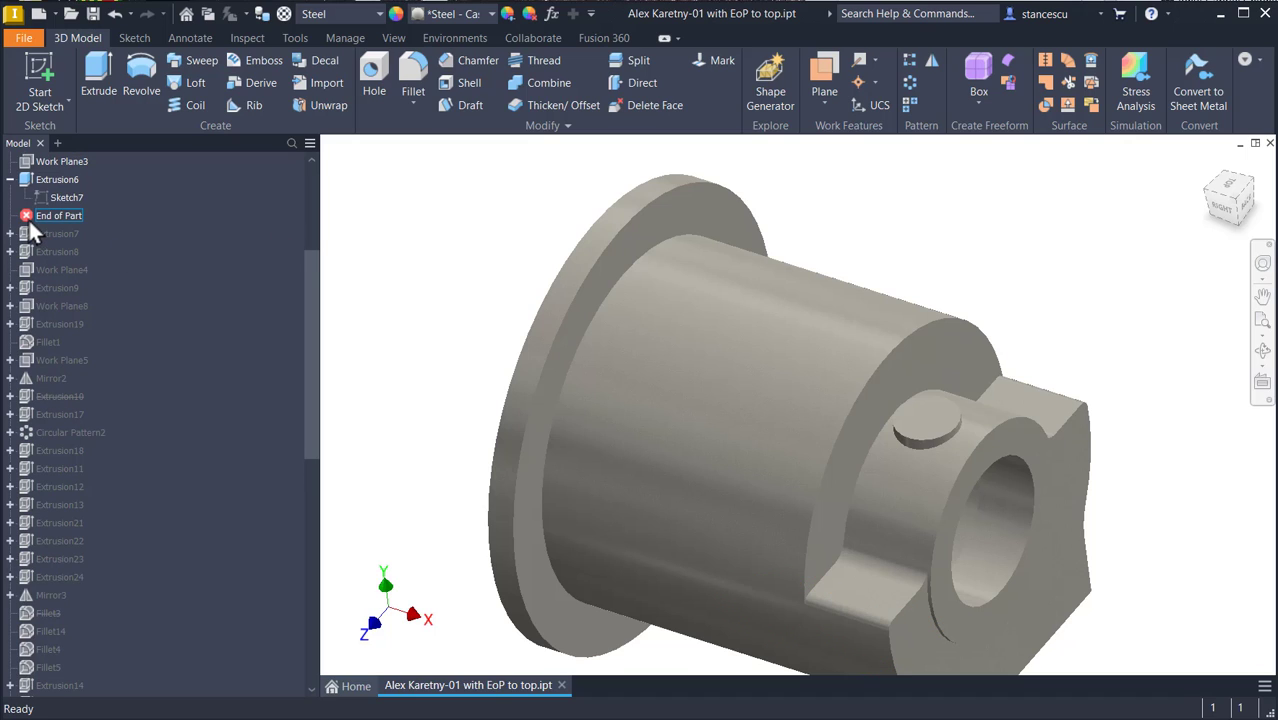
pyautogui.moveTo(30, 224); pyautogui.dragTo(28, 243)
pyautogui.keyDown('shift'); pyautogui.moveTo(418, 313); pyautogui.dragTo(134, 236, button='middle'); pyautogui.keyUp('shift')
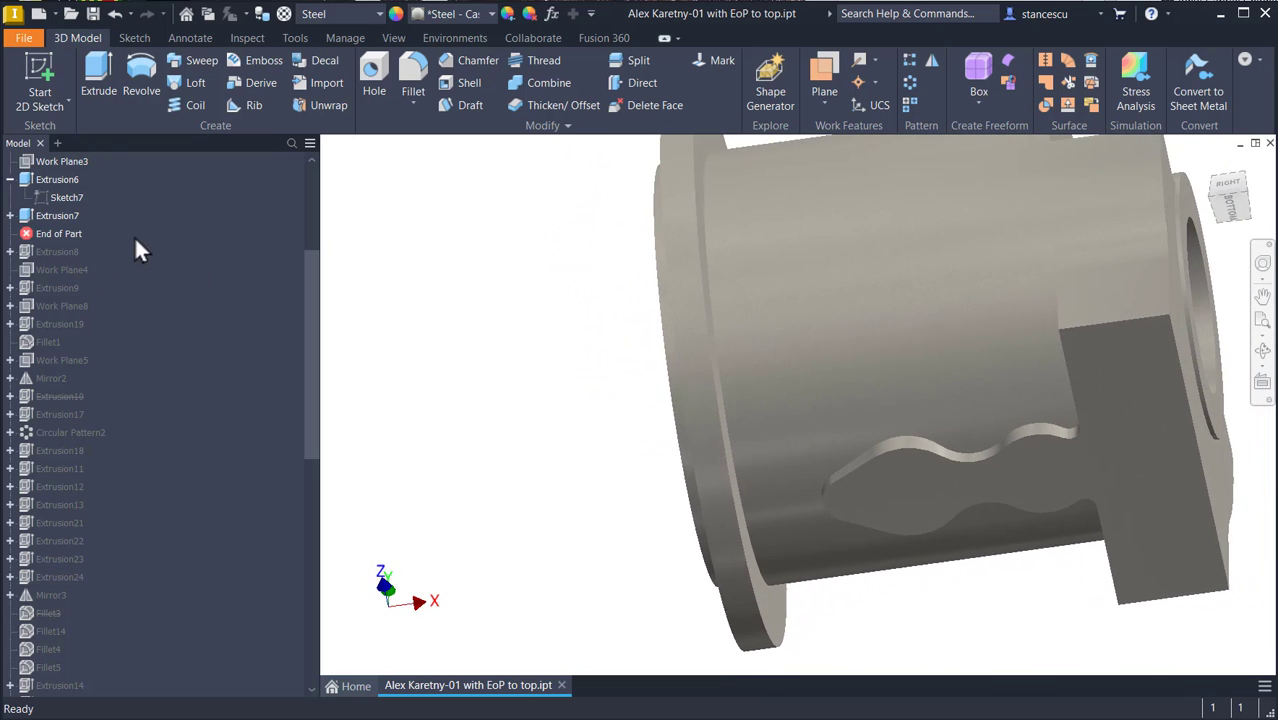
# Step: Inspect the dimensioned sketch behind Extrusion7, exit it unedited and restore the home view
pyautogui.rightClick(48, 218)
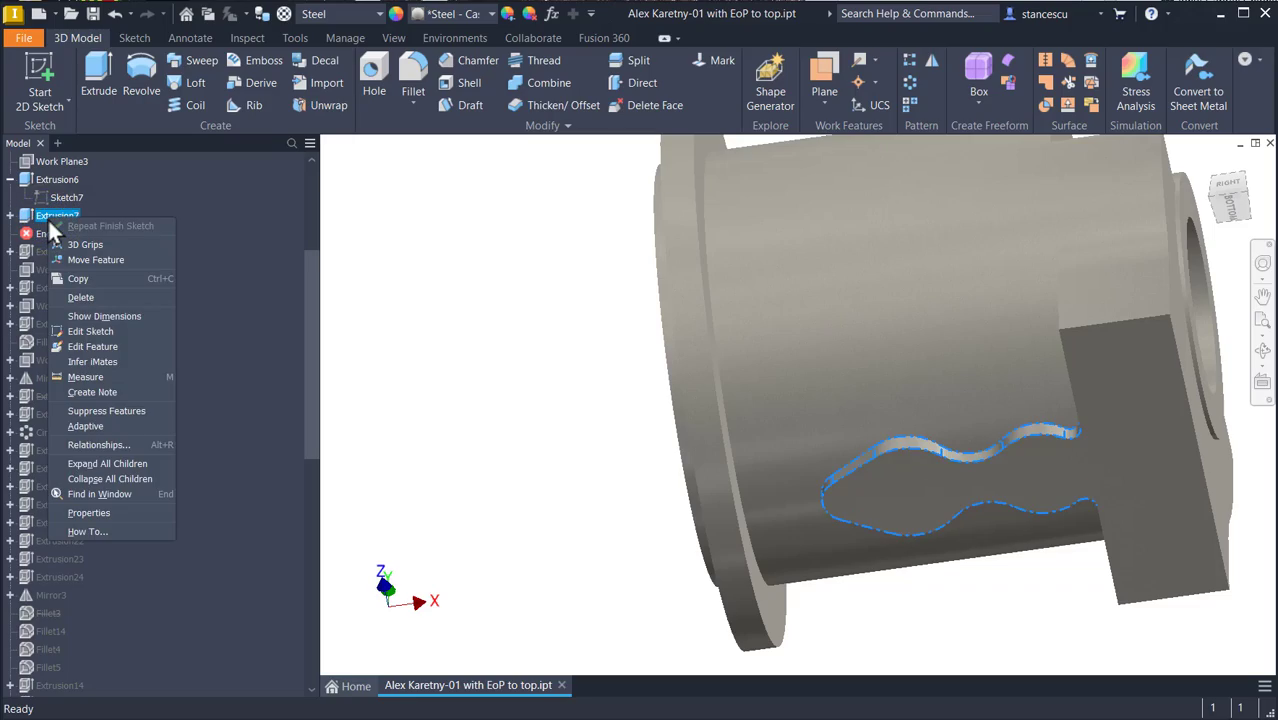
pyautogui.click(105, 333)
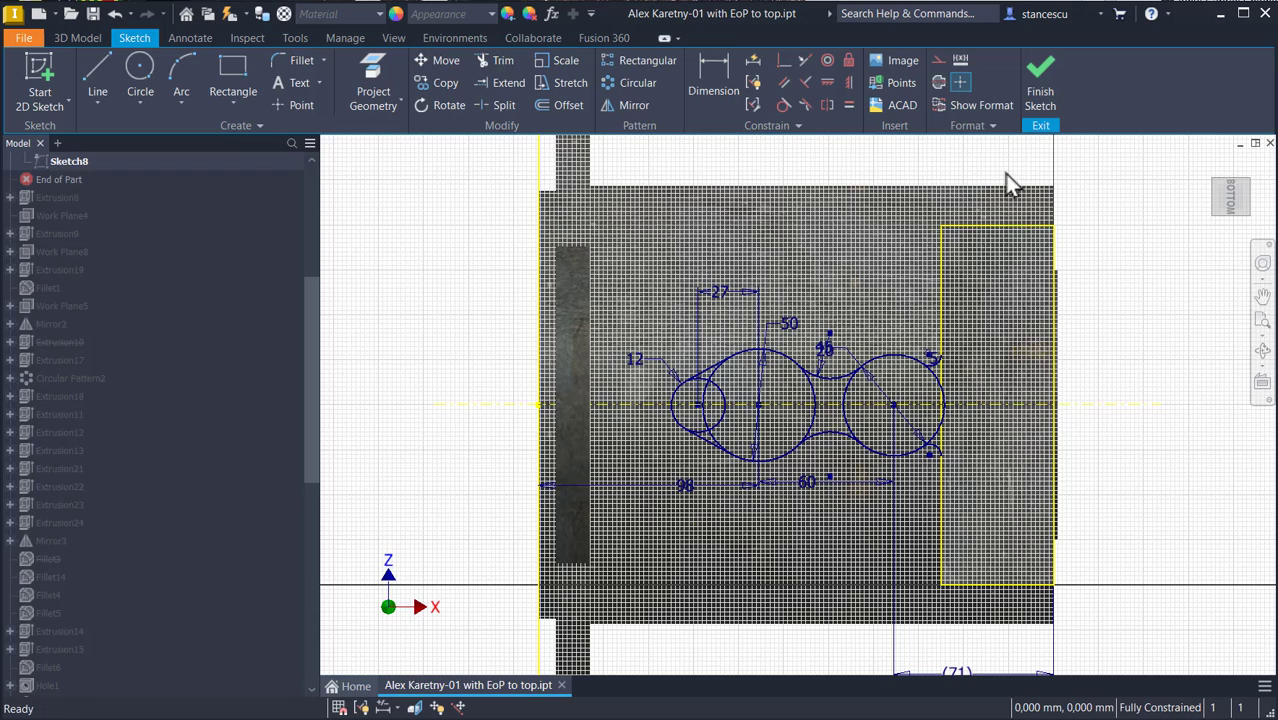
pyautogui.click(1040, 78)
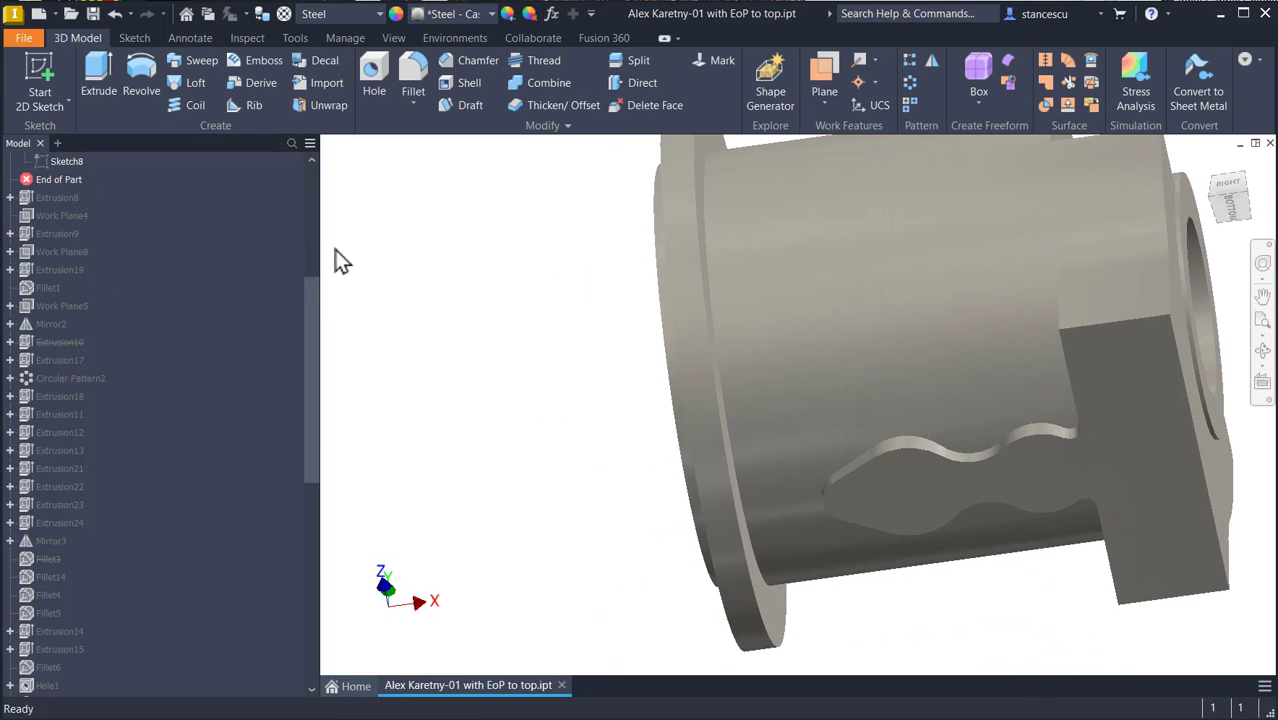
pyautogui.press('F6')
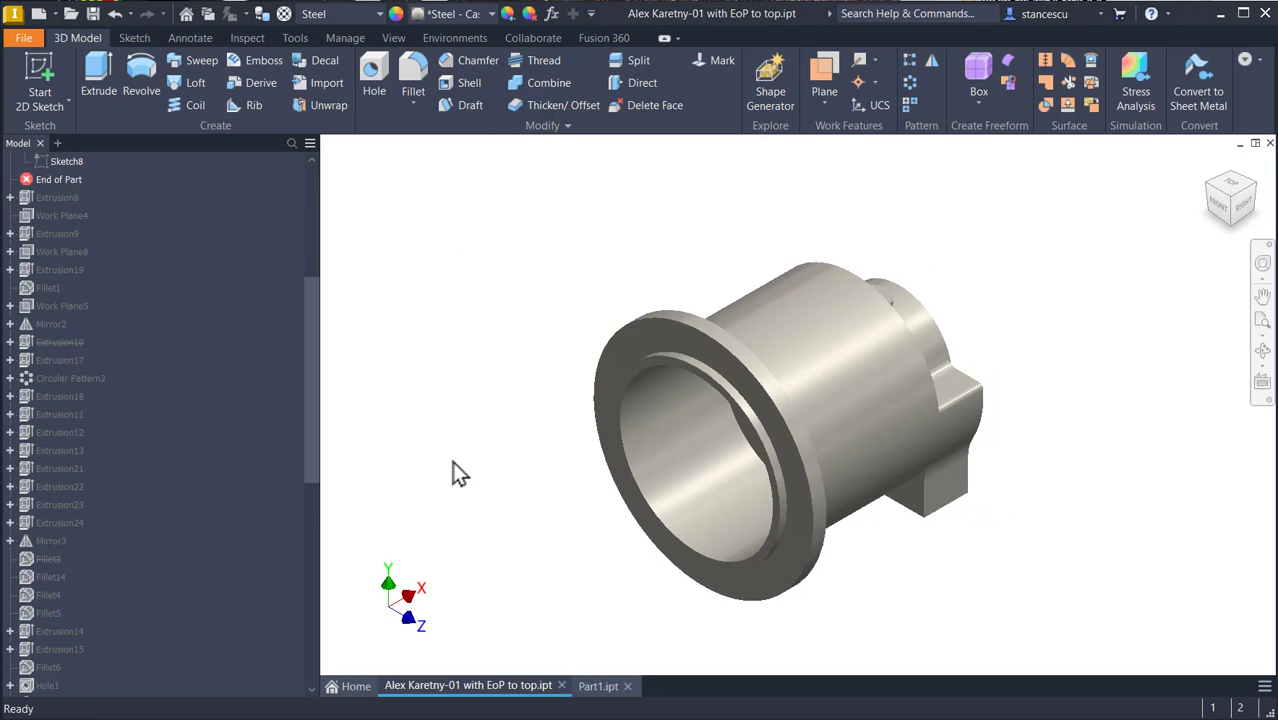
# Step: Switch to Part1.ipt and sketch a horizontal center-to-center slot on the block's front face, starting at the rounded corner's arc centre
pyautogui.click(606, 689)
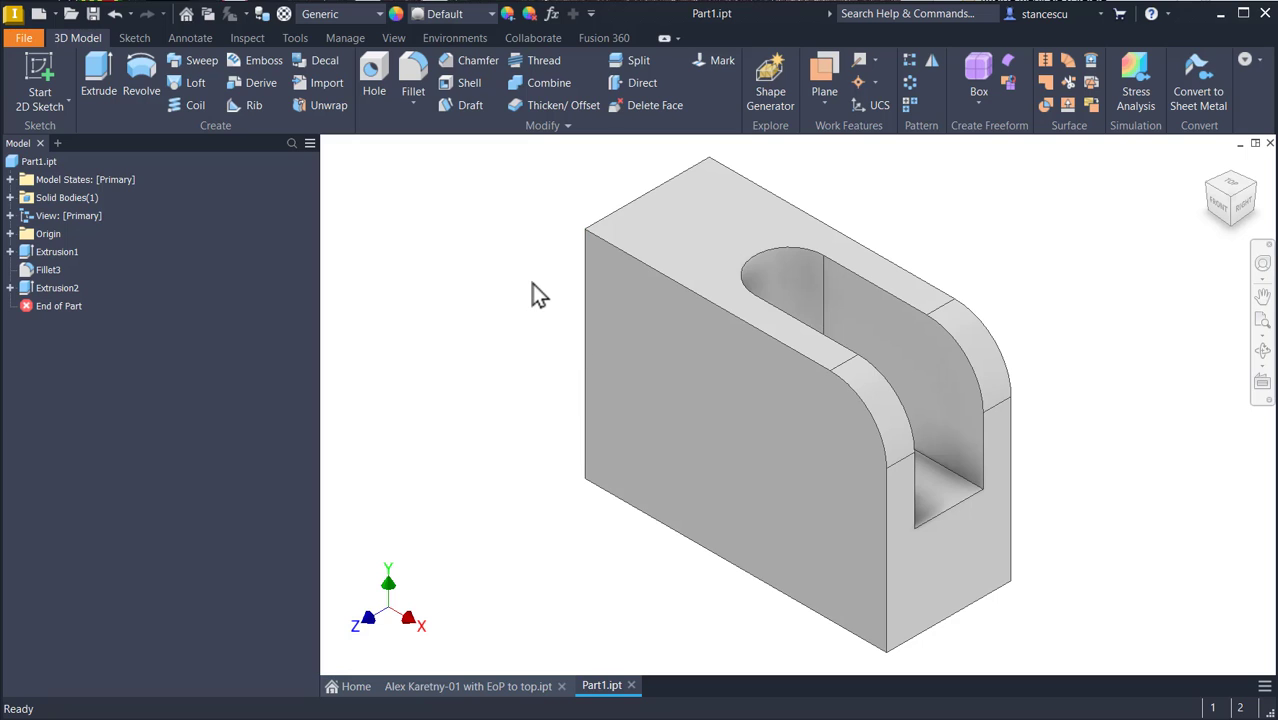
pyautogui.click(801, 425)
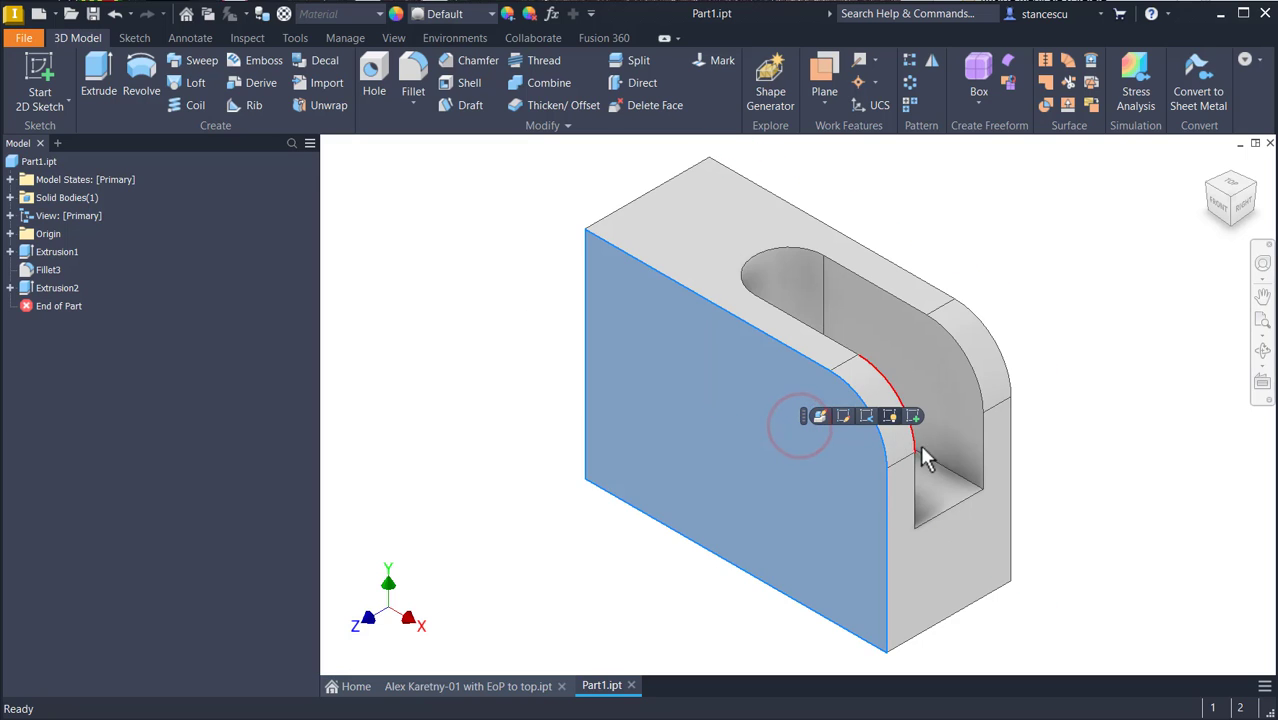
pyautogui.click(911, 416)
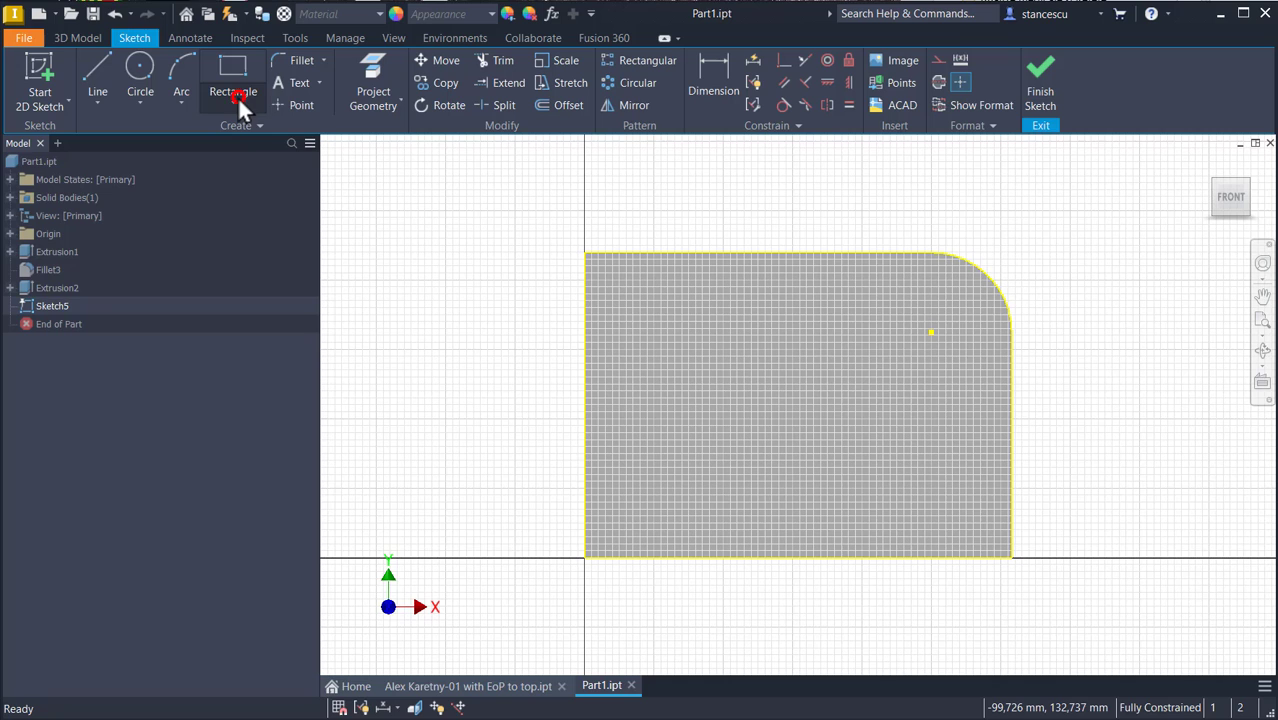
pyautogui.click(236, 97)
pyautogui.click(253, 289)
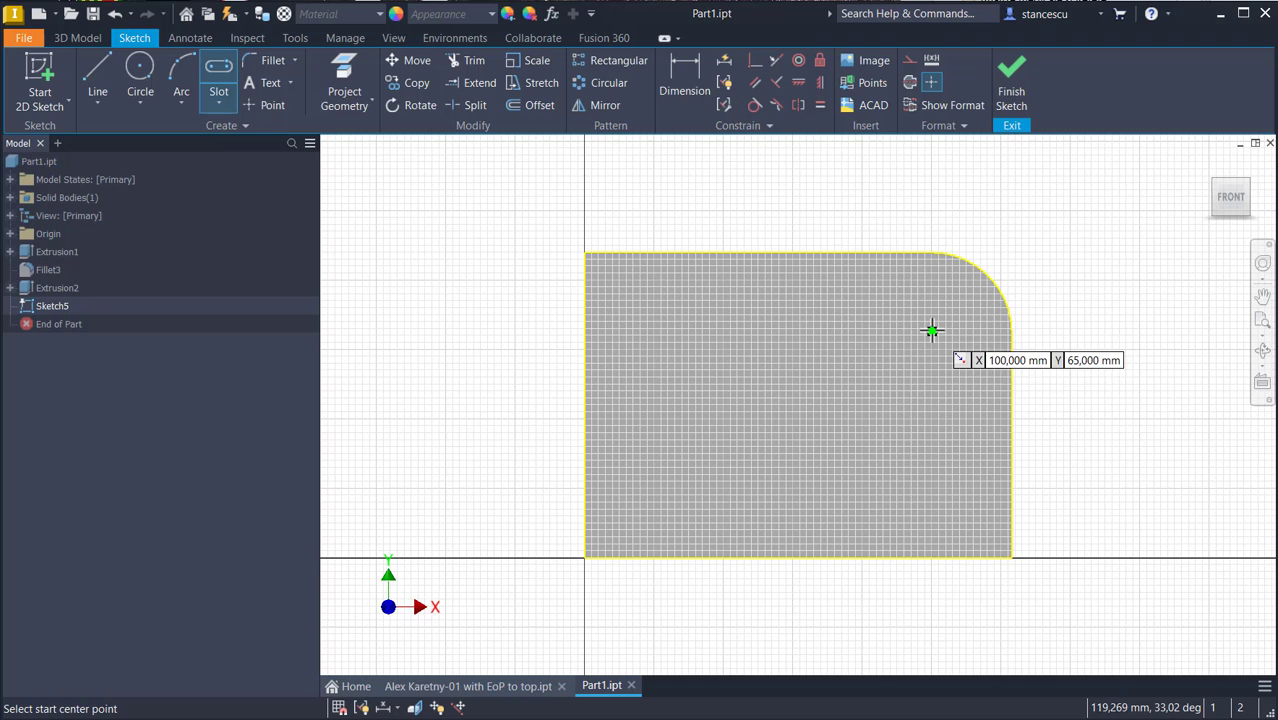
pyautogui.click(931, 331)
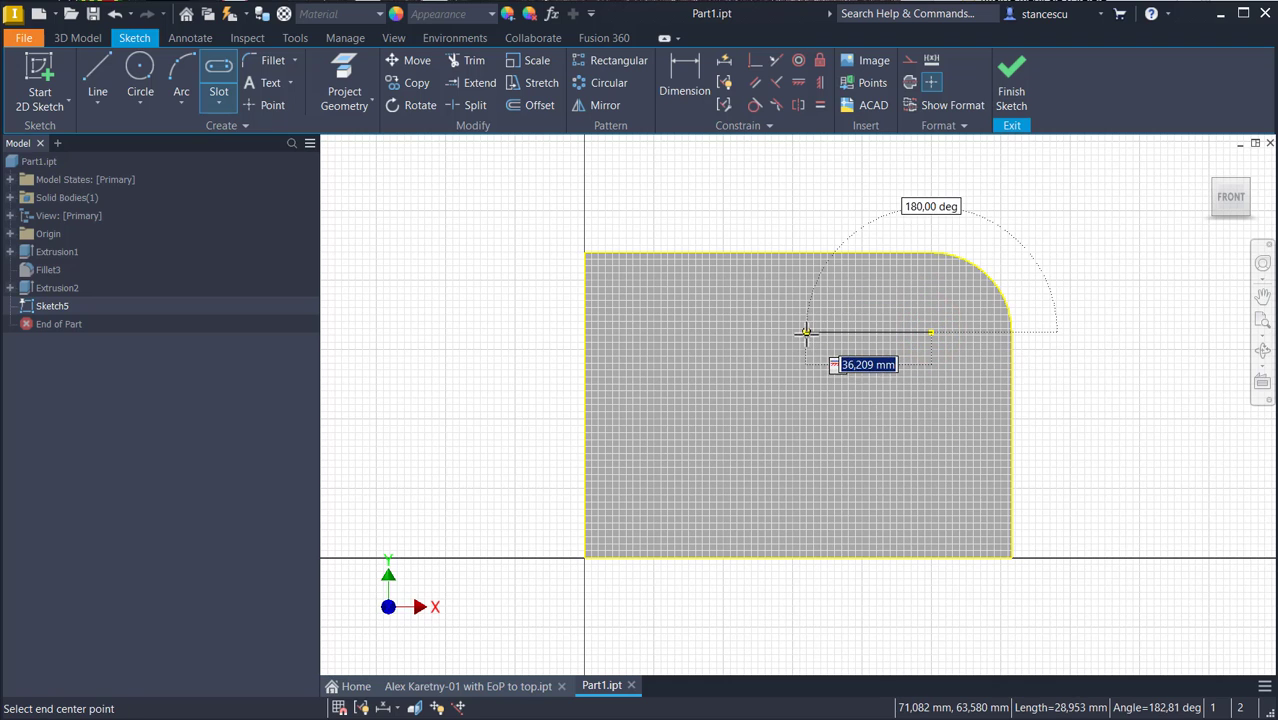
pyautogui.click(751, 331)
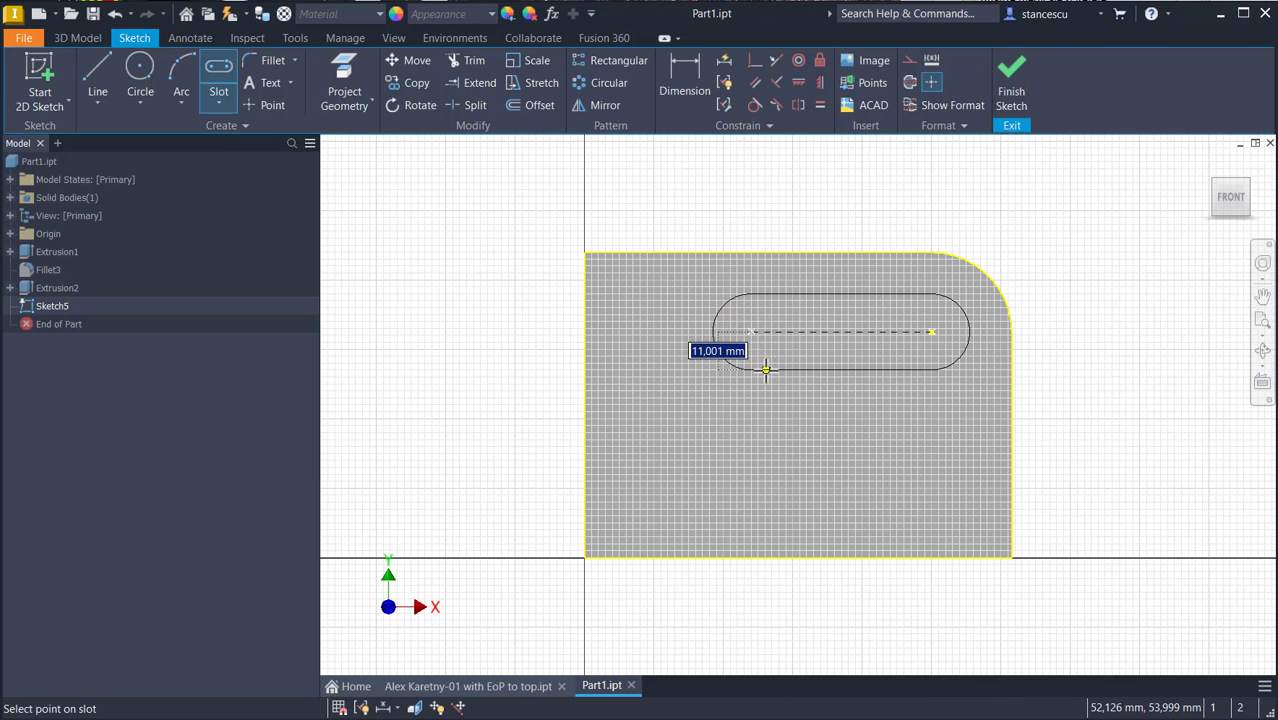
pyautogui.click(765, 367)
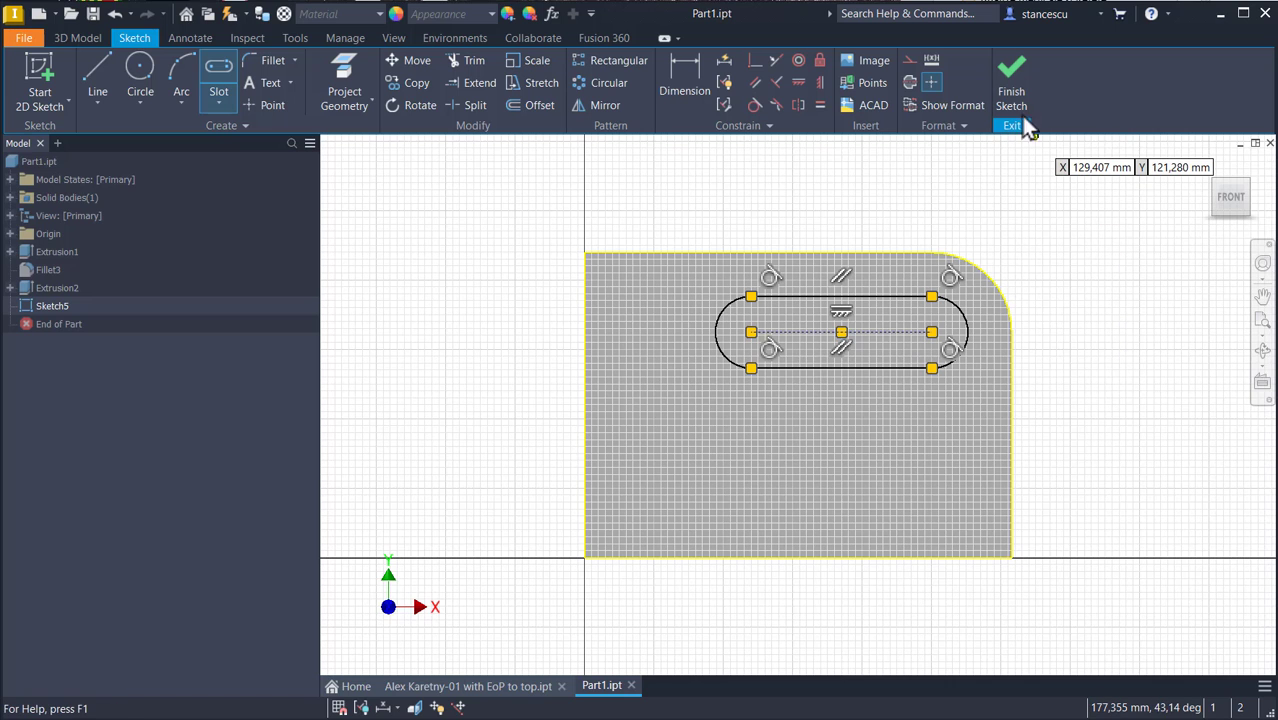
pyautogui.click(1019, 82)
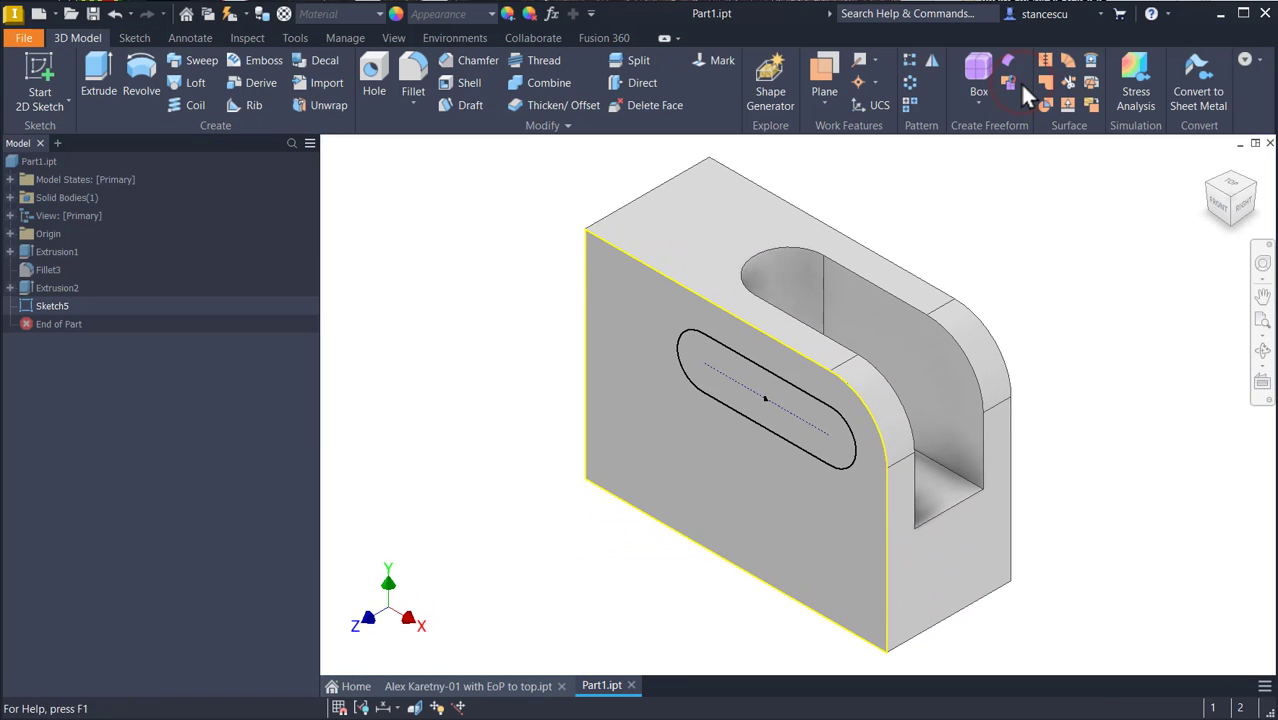
# Step: Extrude the slot profile as a cut through all of the block
pyautogui.click(106, 66)
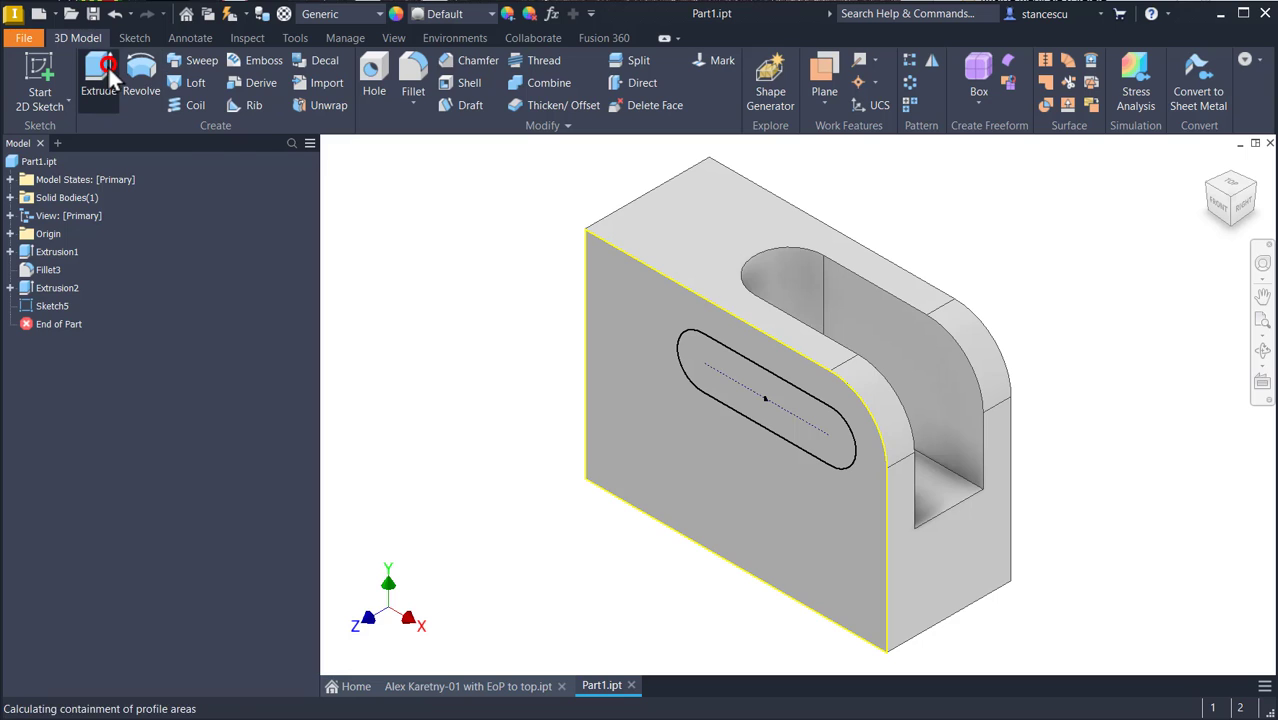
pyautogui.click(756, 412)
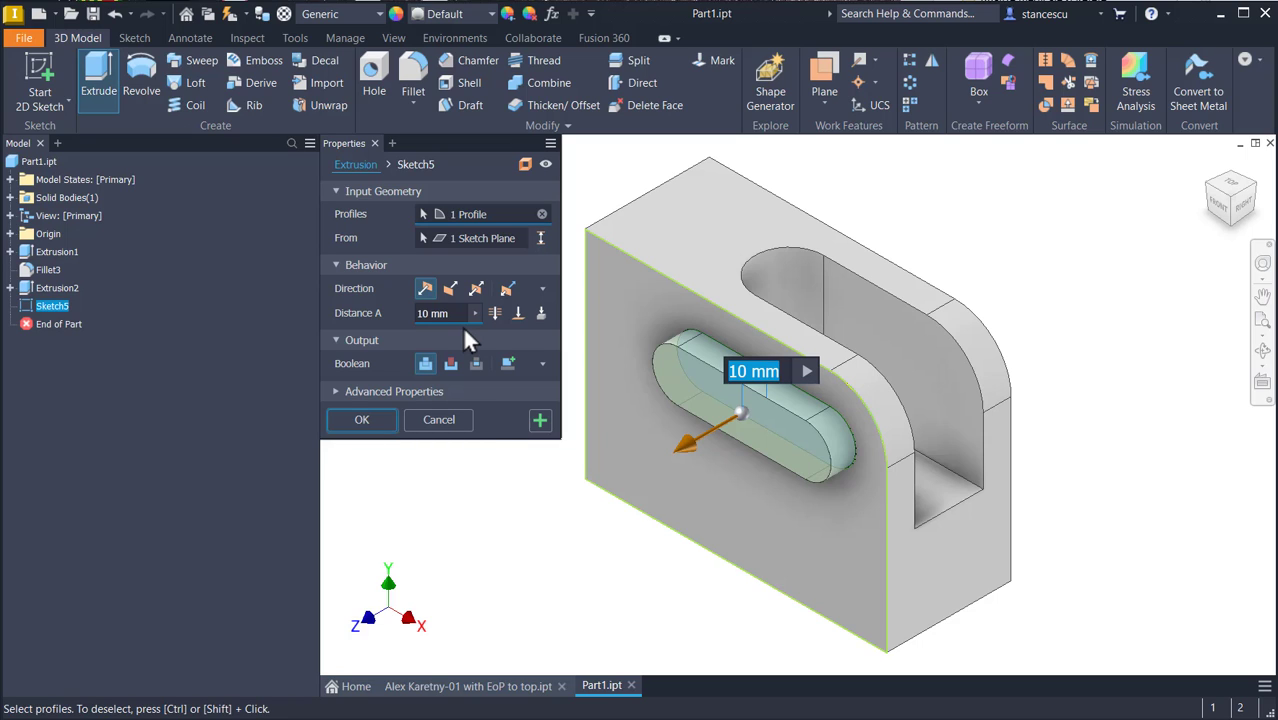
pyautogui.click(493, 314)
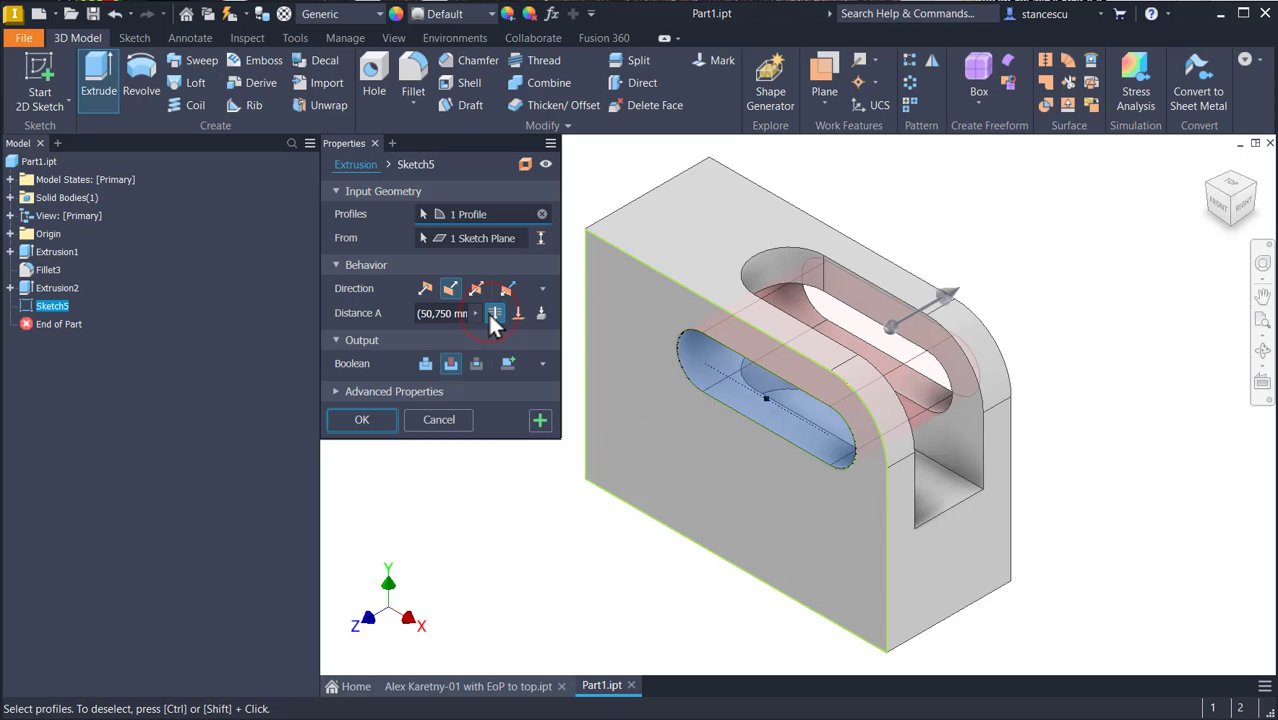
pyautogui.click(375, 416)
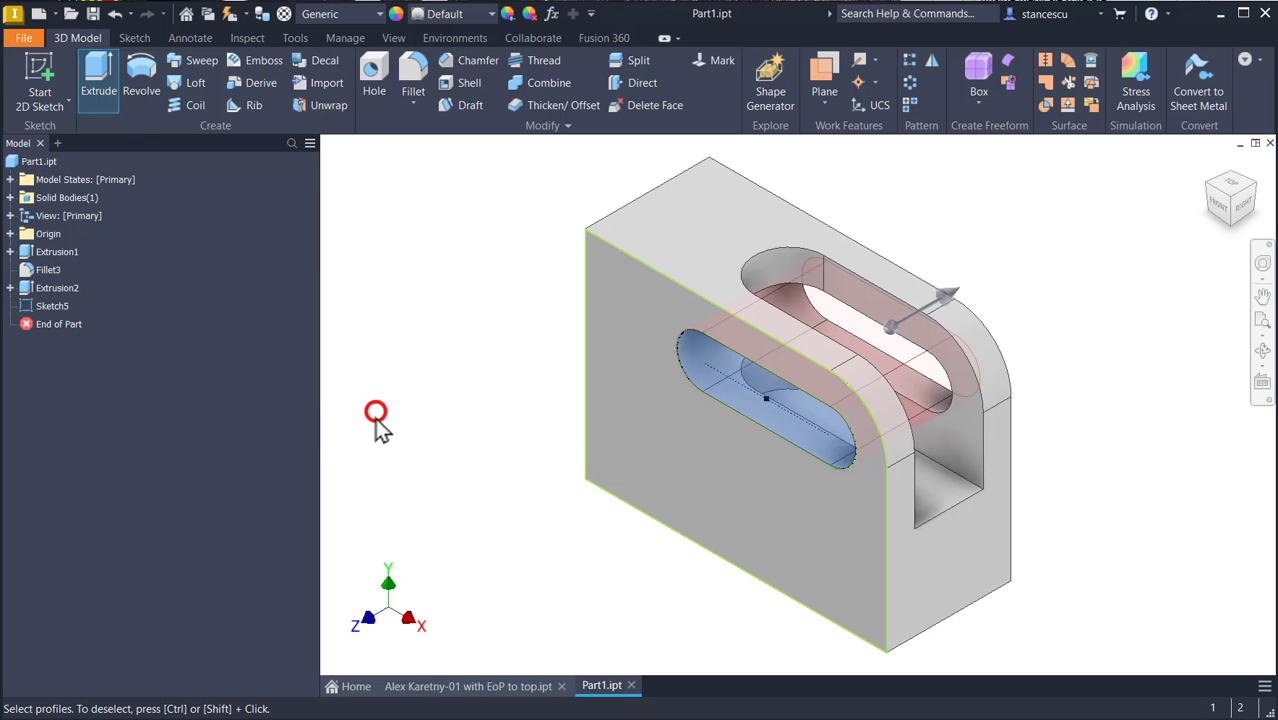
pyautogui.click(487, 298)
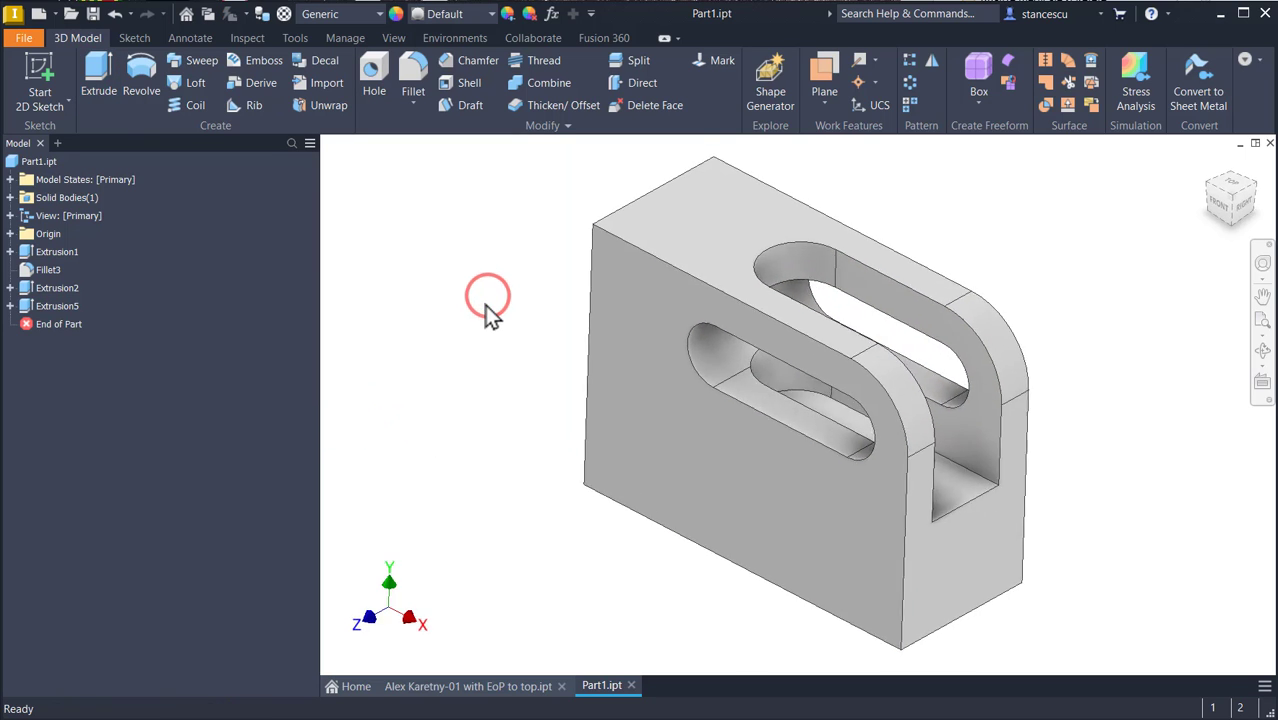
pyautogui.press('F6')
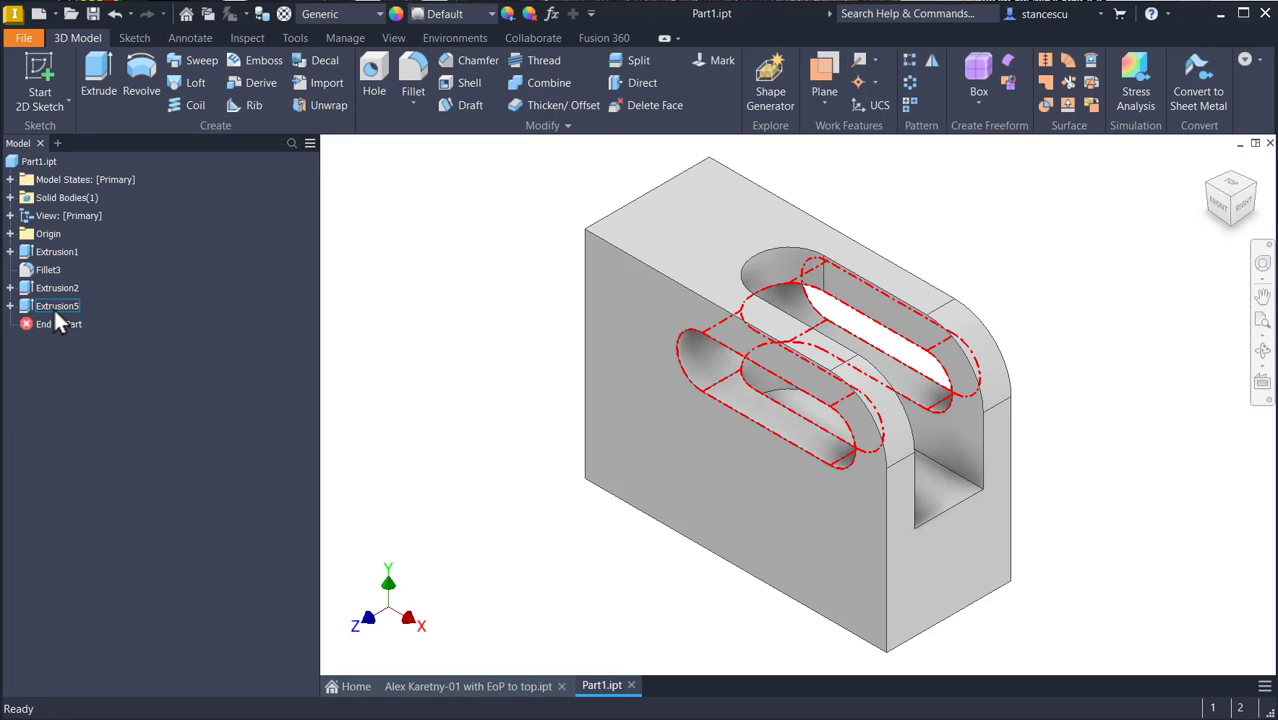
# Step: Delete Fillet3 while keeping its dependent sketches and features
pyautogui.rightClick(46, 268)
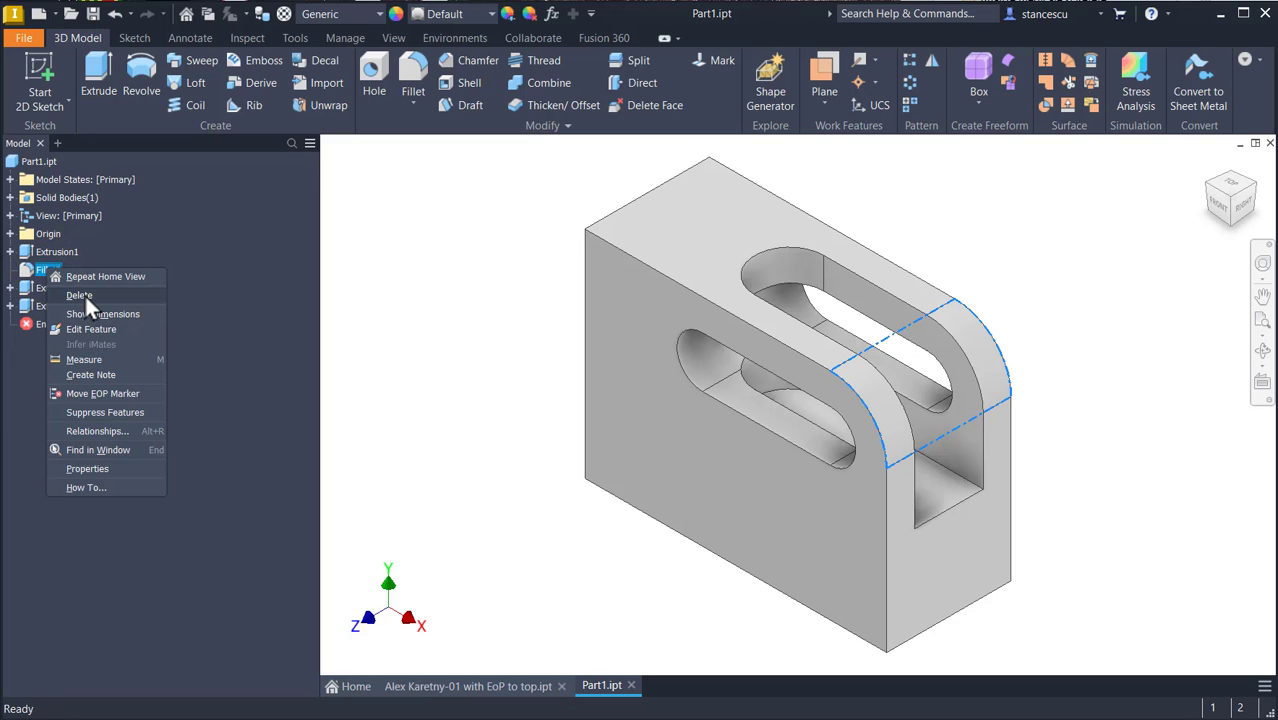
pyautogui.click(80, 295)
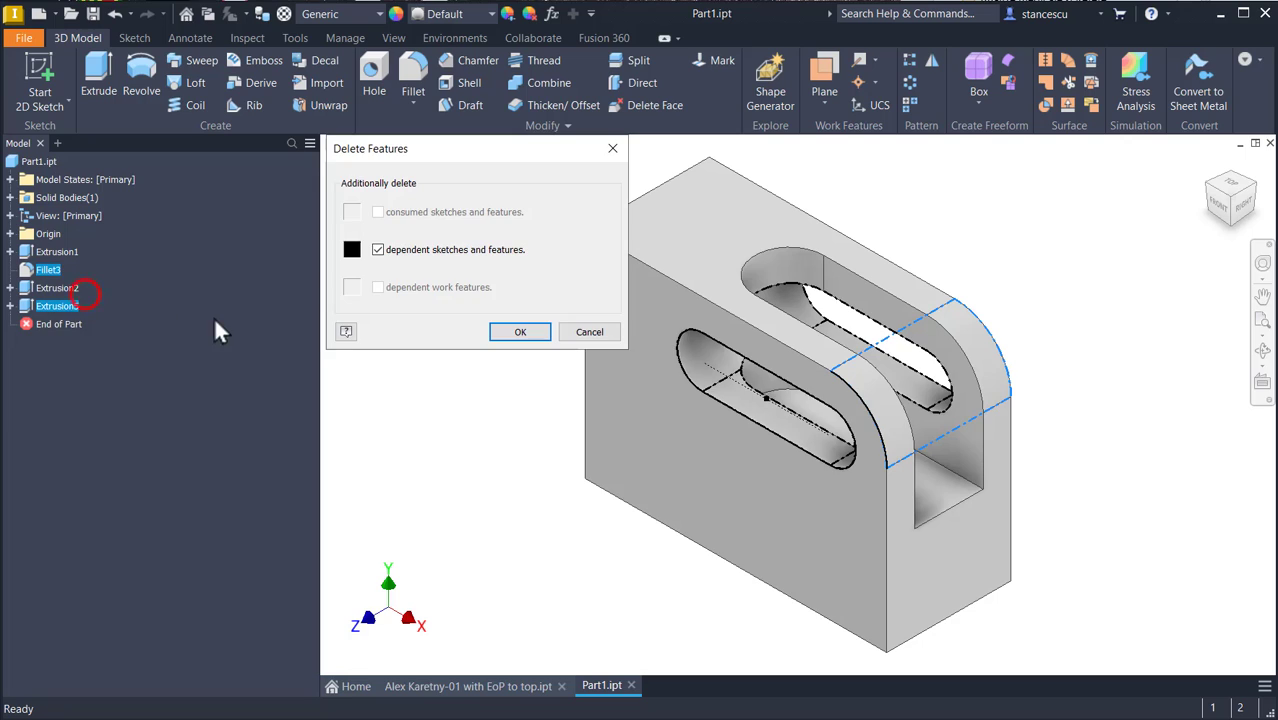
pyautogui.click(377, 250)
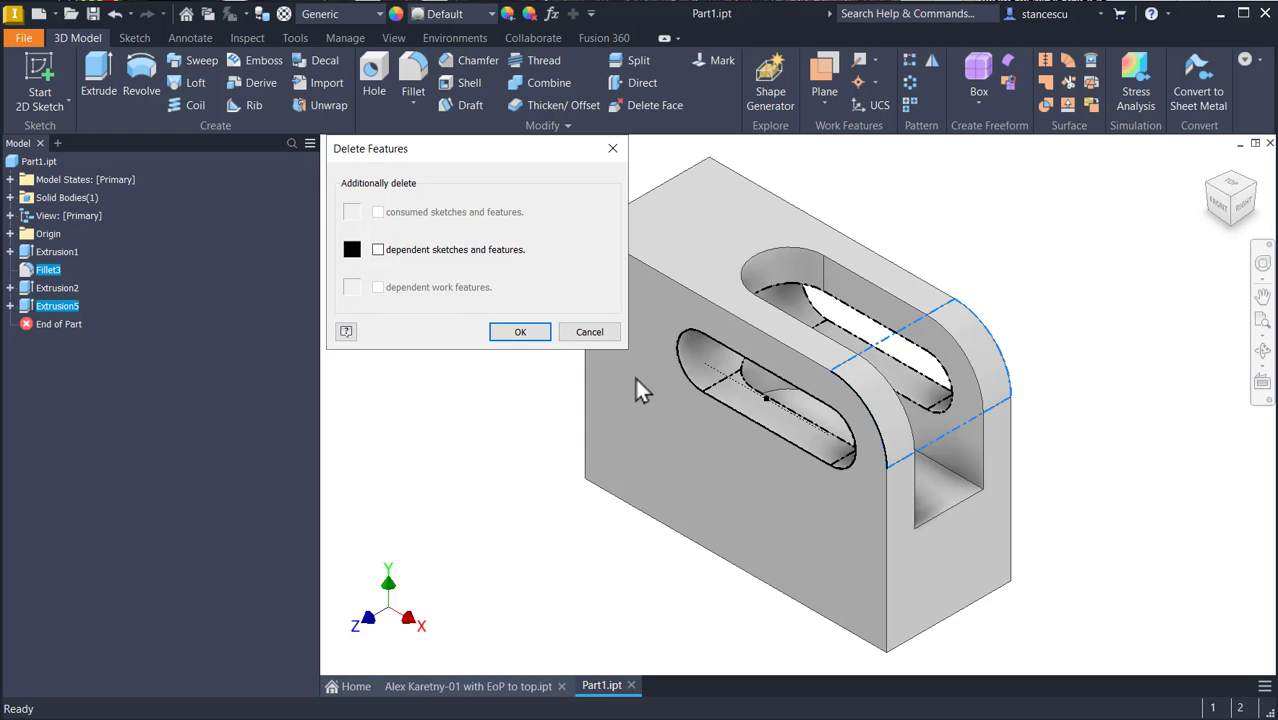
pyautogui.click(516, 338)
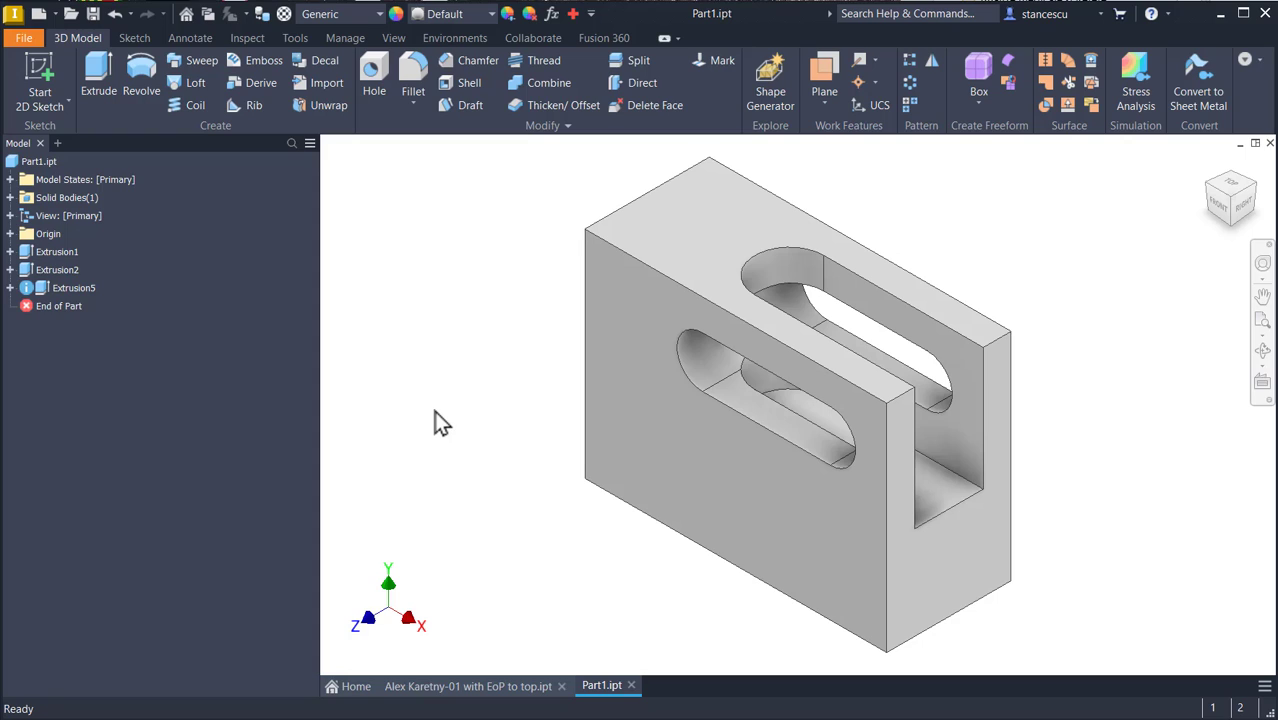
# Step: Open the sketch behind Extrusion5 for editing and inspect the leftover projected fillet arc near the slot
pyautogui.rightClick(58, 298)
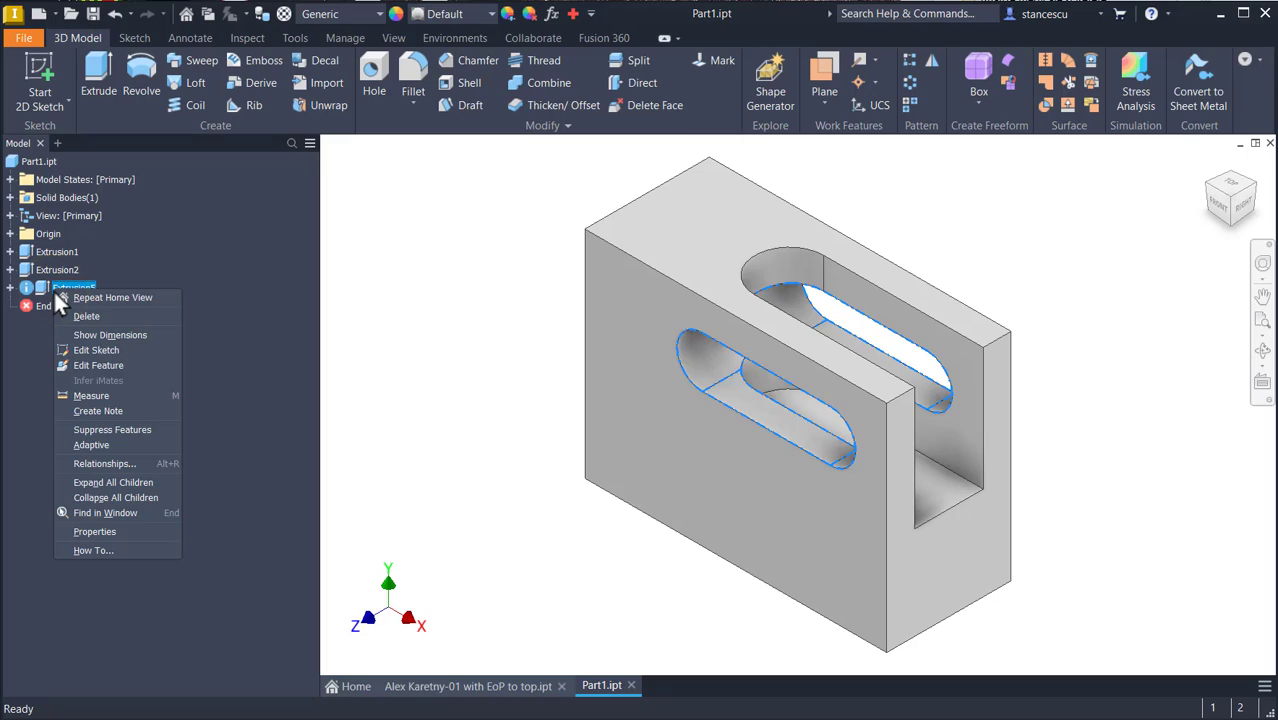
pyautogui.click(104, 350)
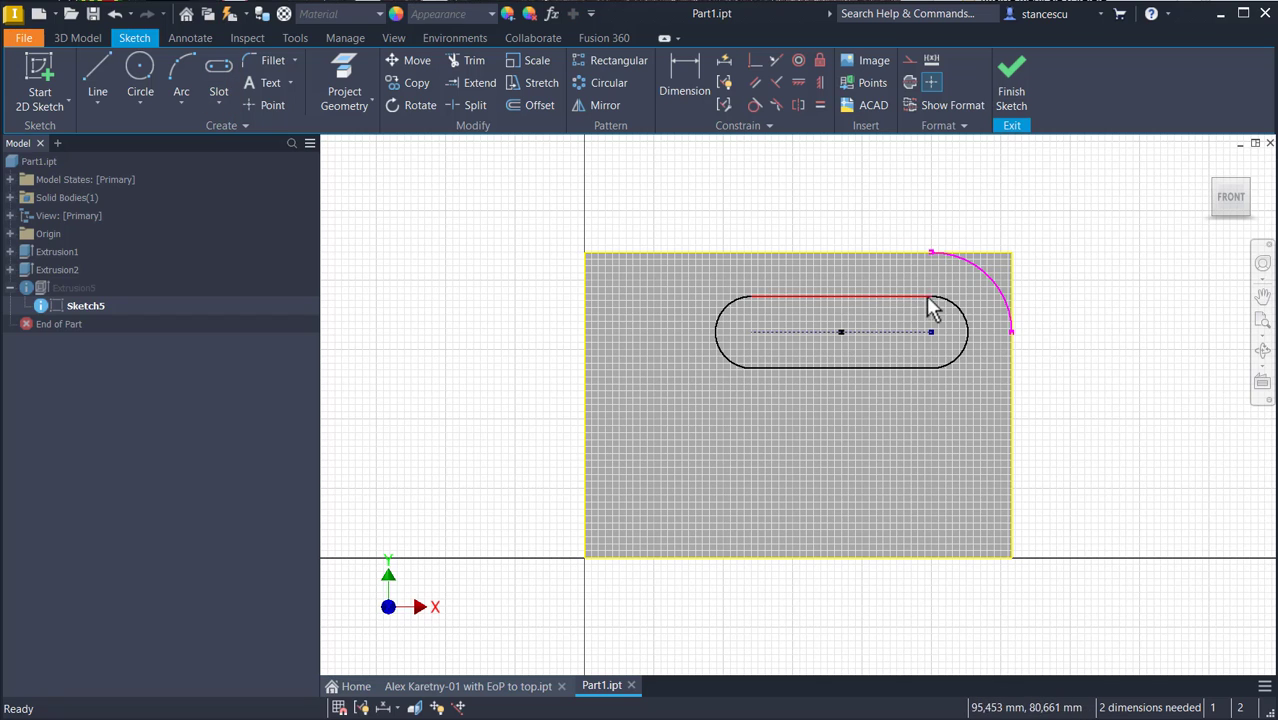
pyautogui.scroll(3, 1000, 312)
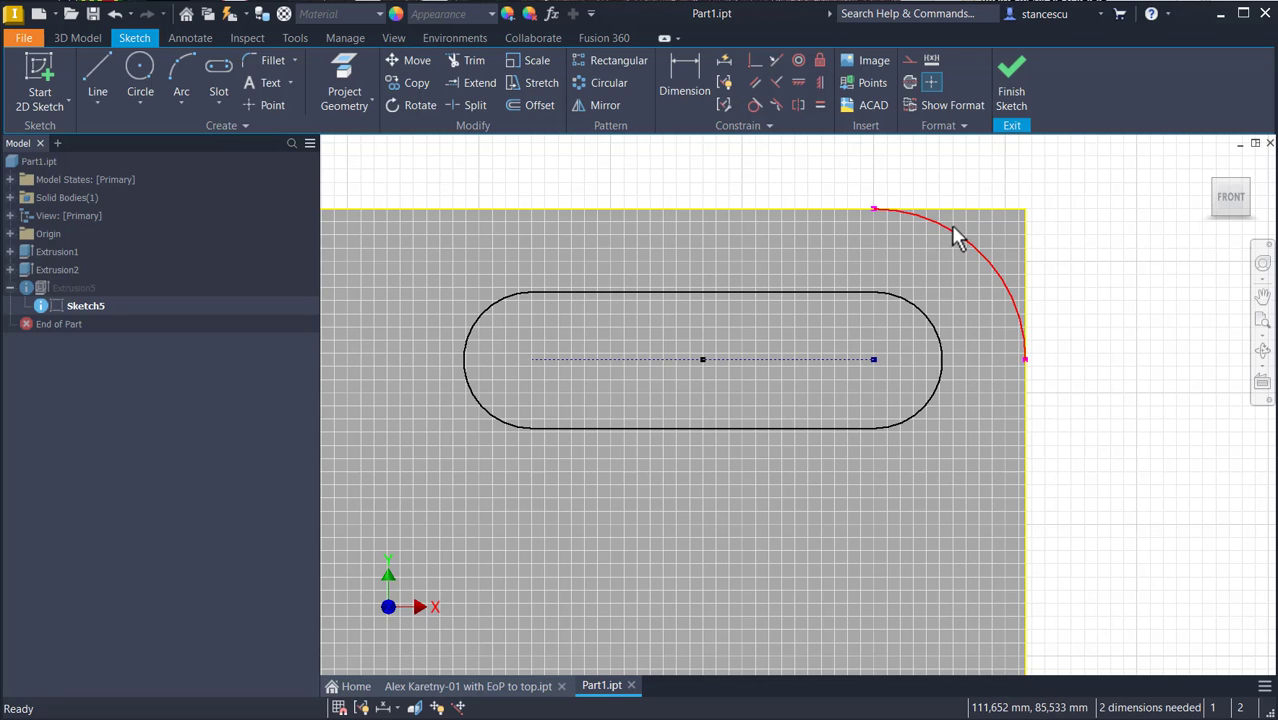
pyautogui.click(983, 254)
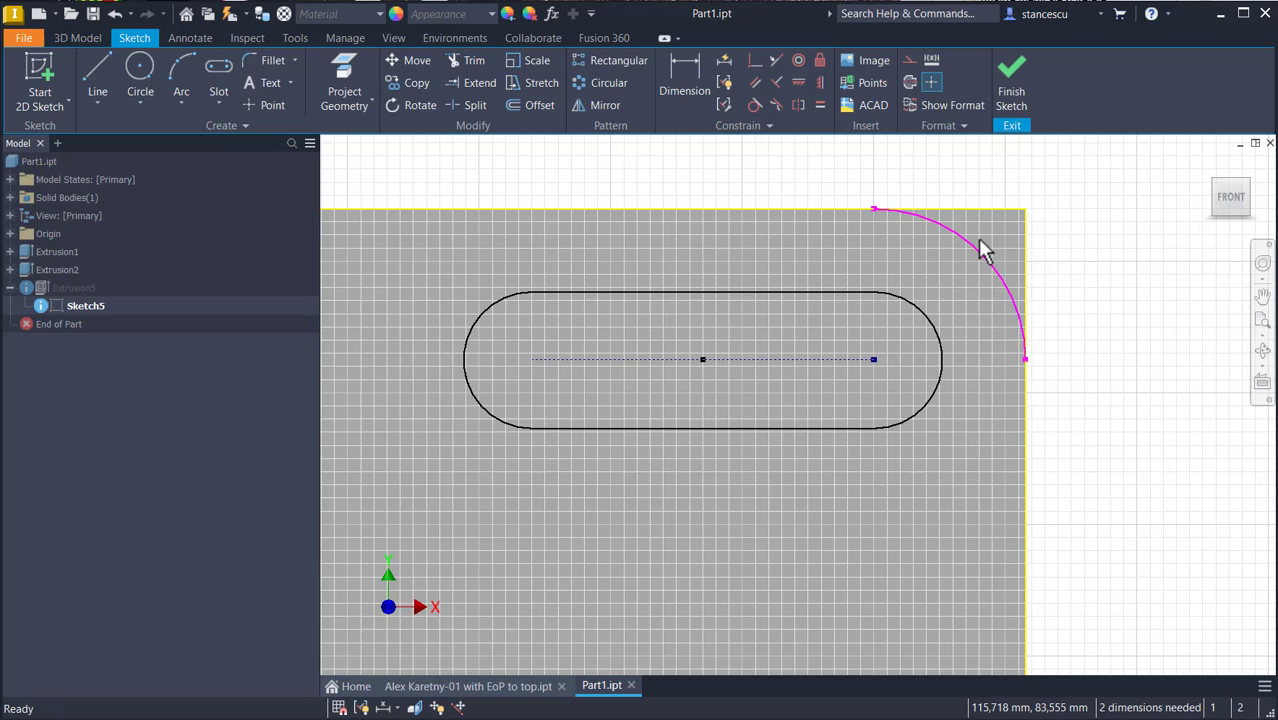
pyautogui.click(1111, 263)
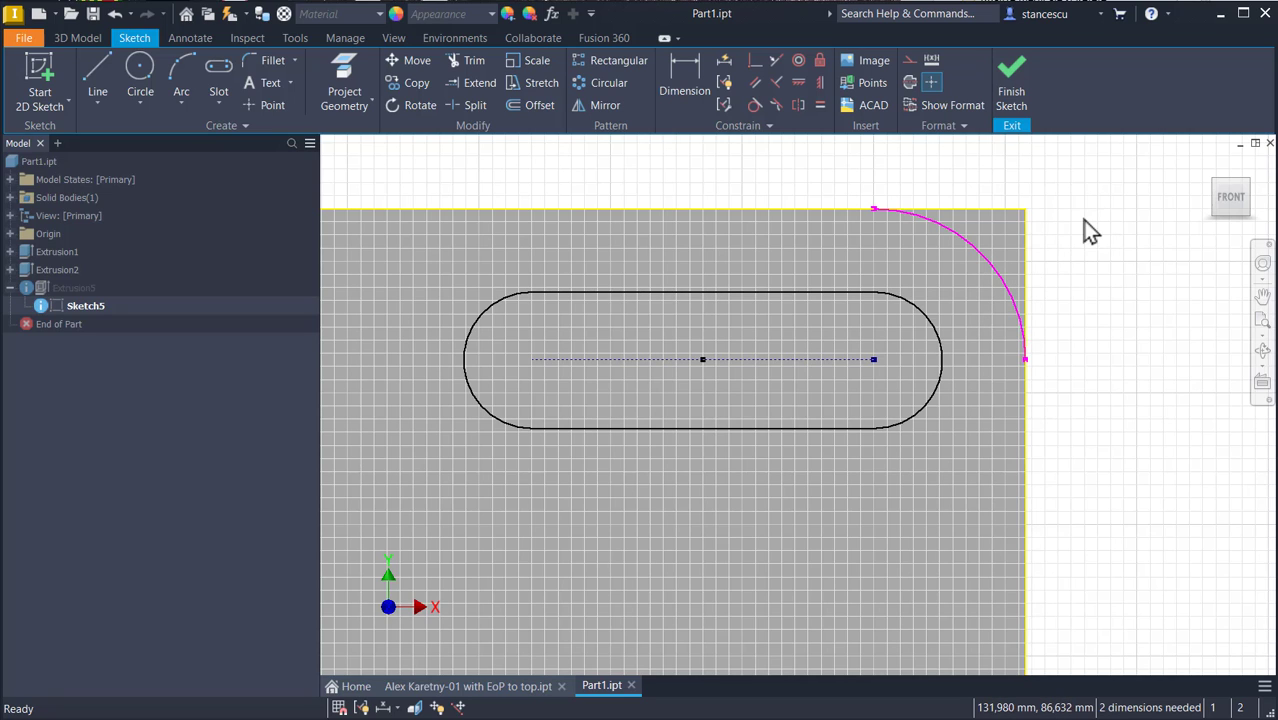
# Step: Try to break the link of the projected fillet arc in Sketch5 and finish the sketch
pyautogui.rightClick(995, 276)
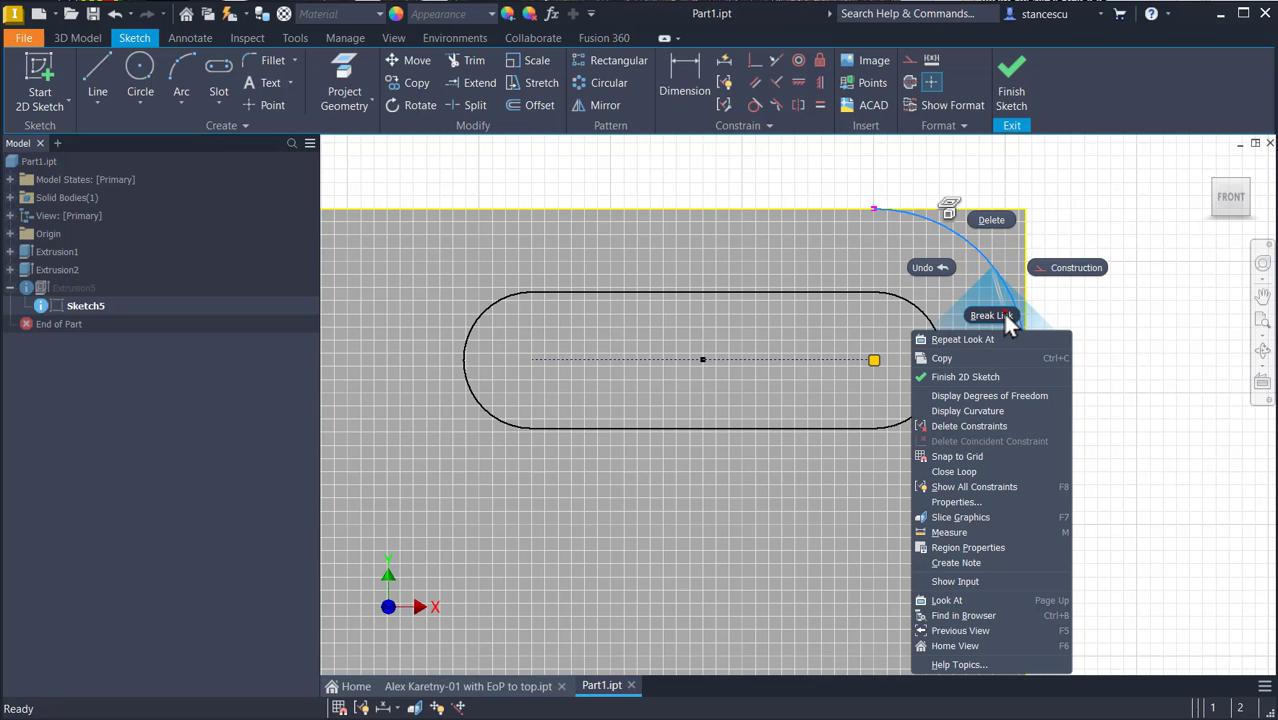
pyautogui.click(1005, 316)
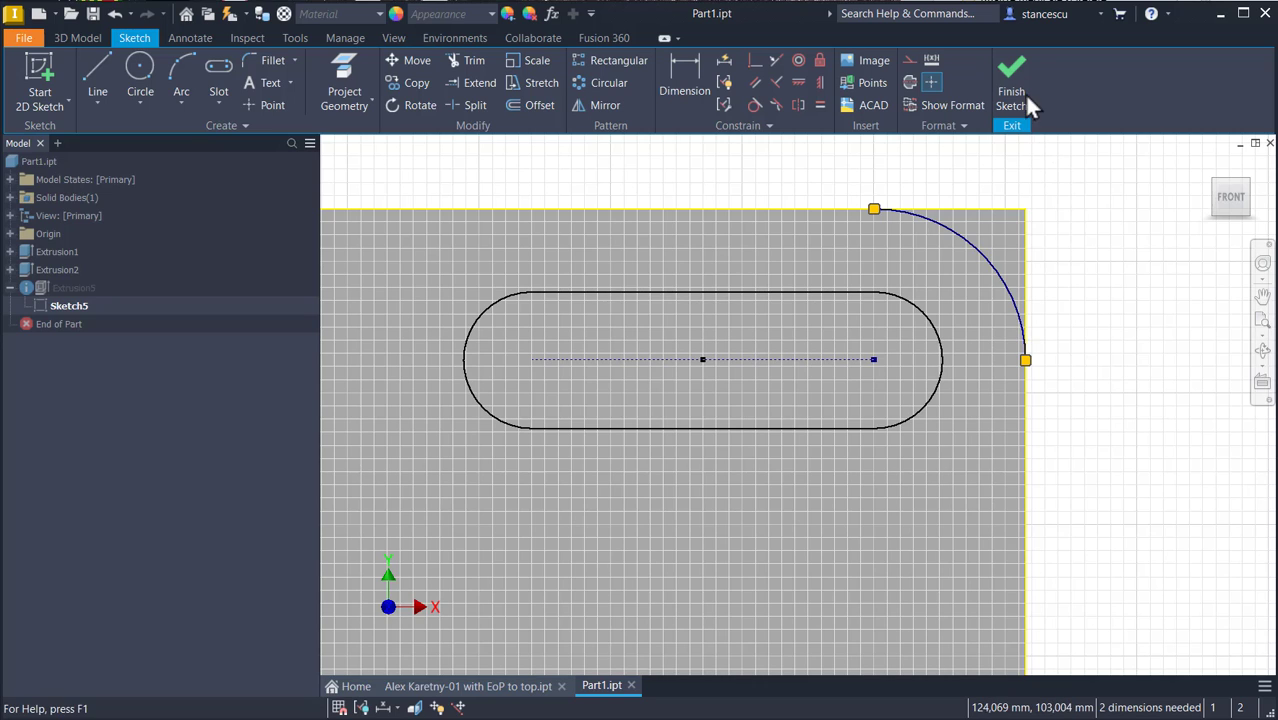
pyautogui.click(990, 245)
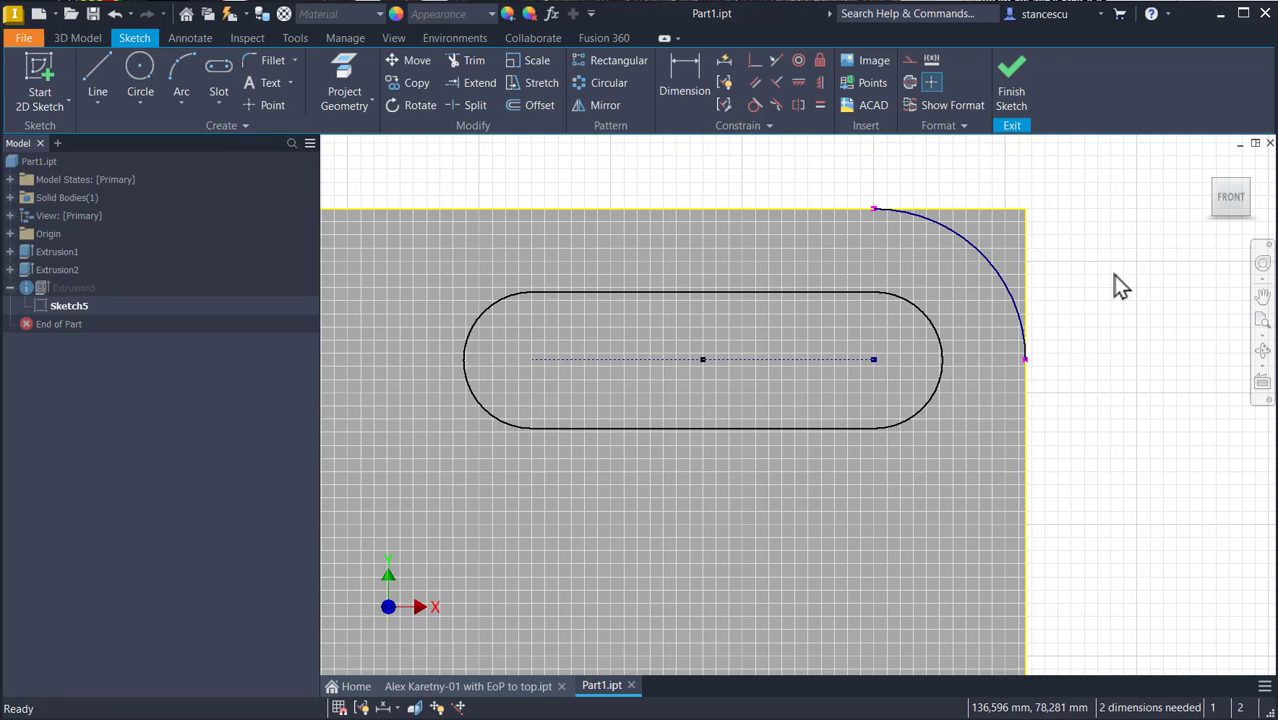
pyautogui.click(1011, 80)
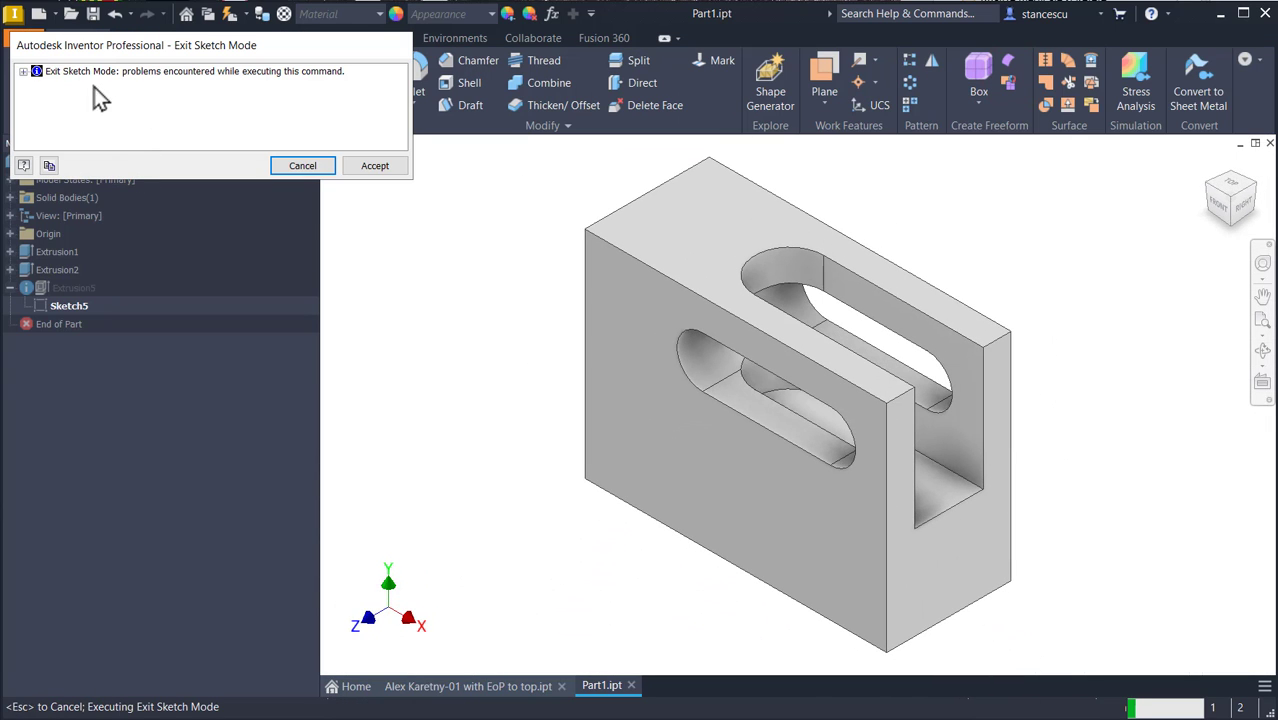
# Step: Expand the sketch exit report down to the individual Sketch5 problems, then accept it
pyautogui.click(23, 71)
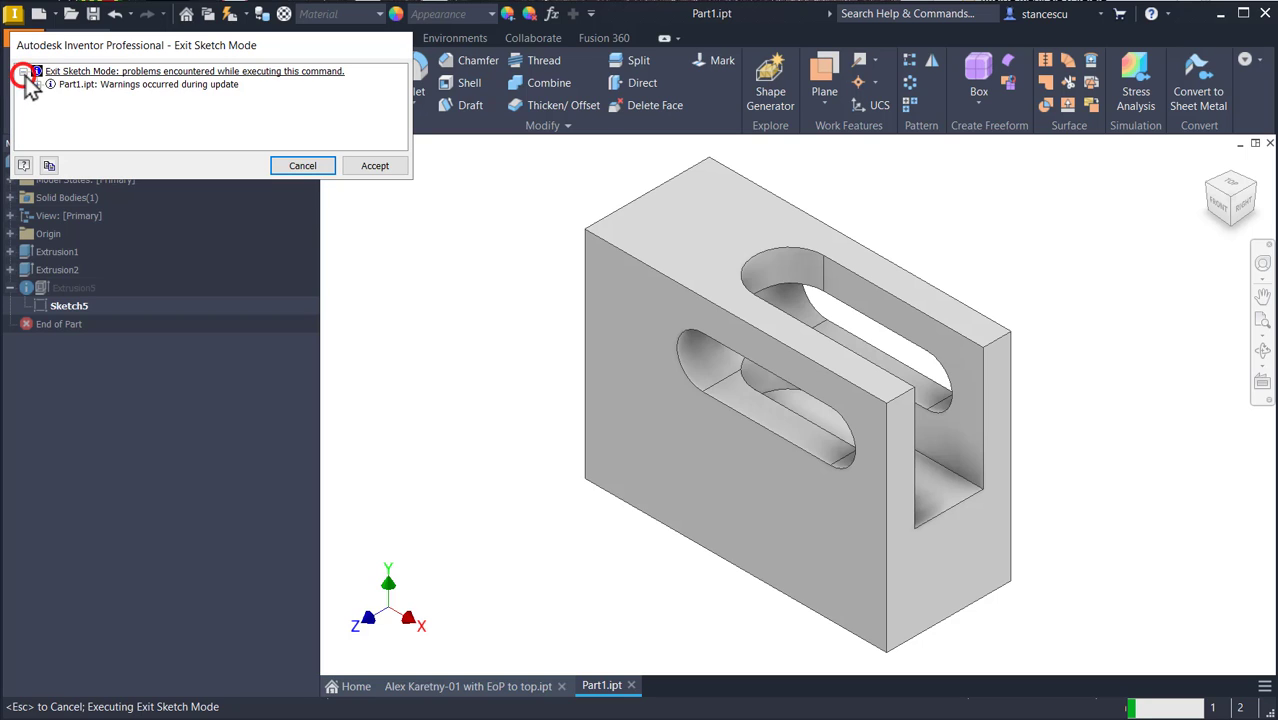
pyautogui.click(37, 84)
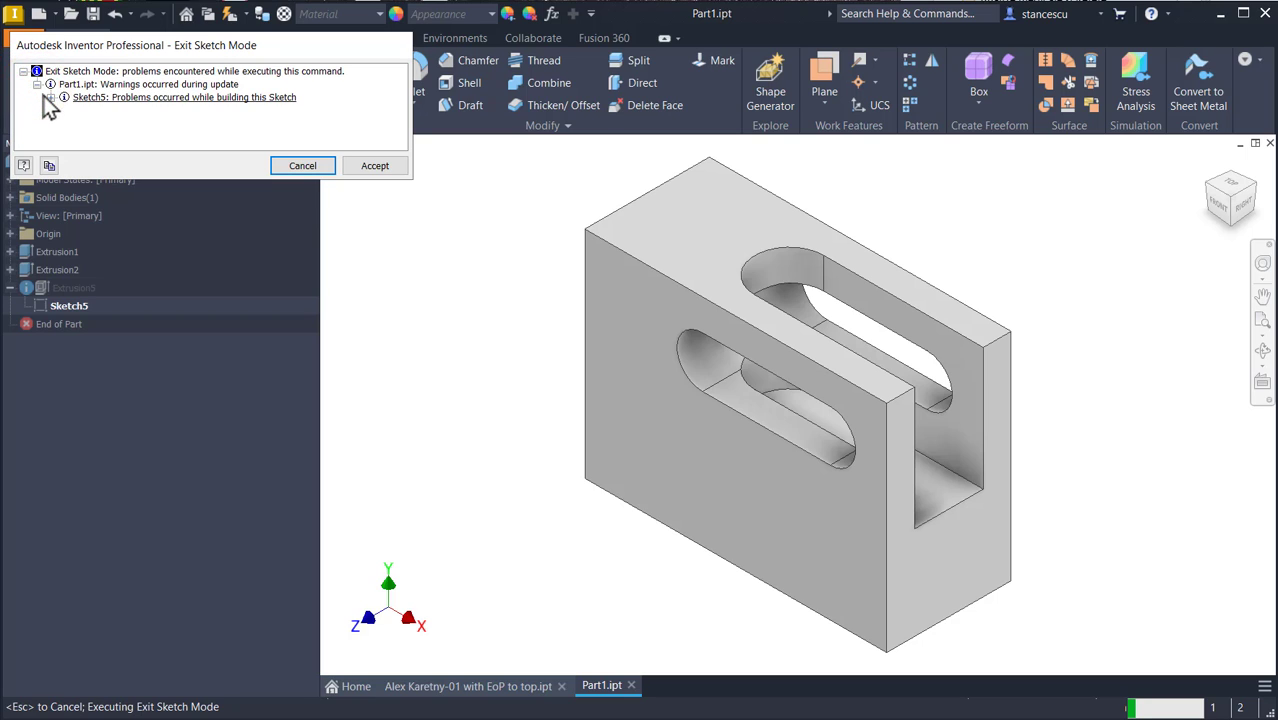
pyautogui.click(50, 99)
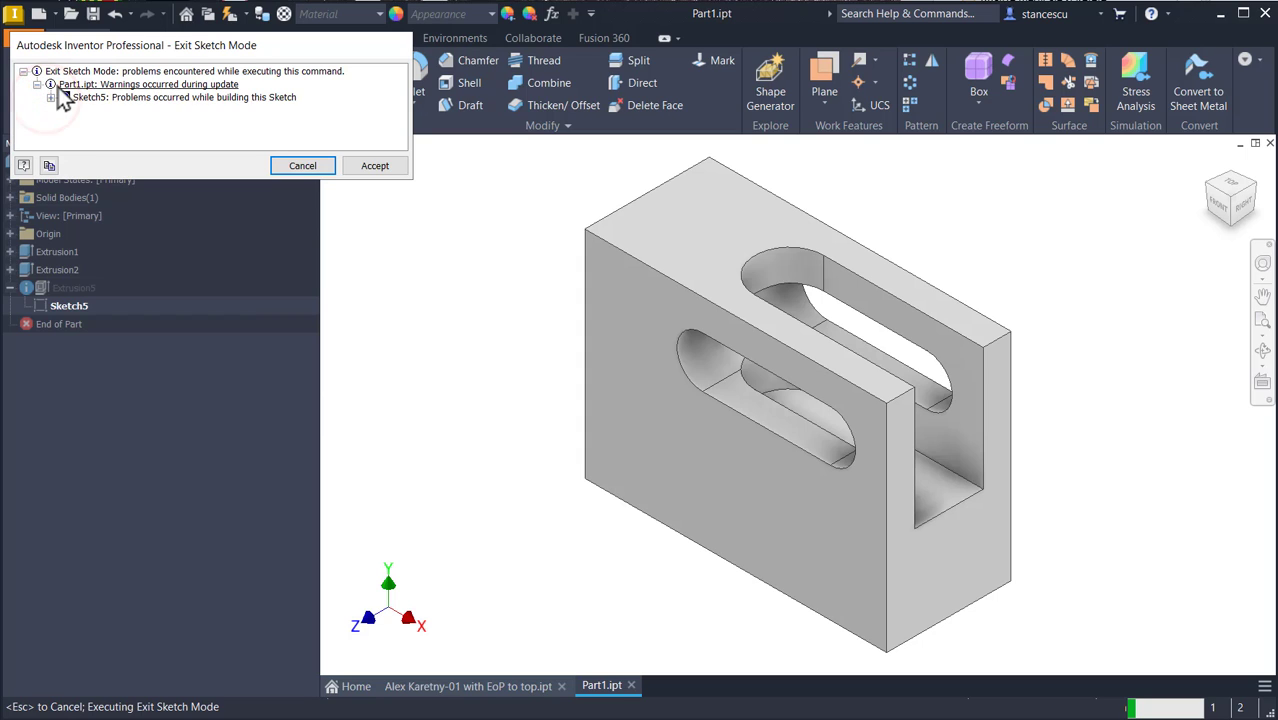
pyautogui.click(50, 97)
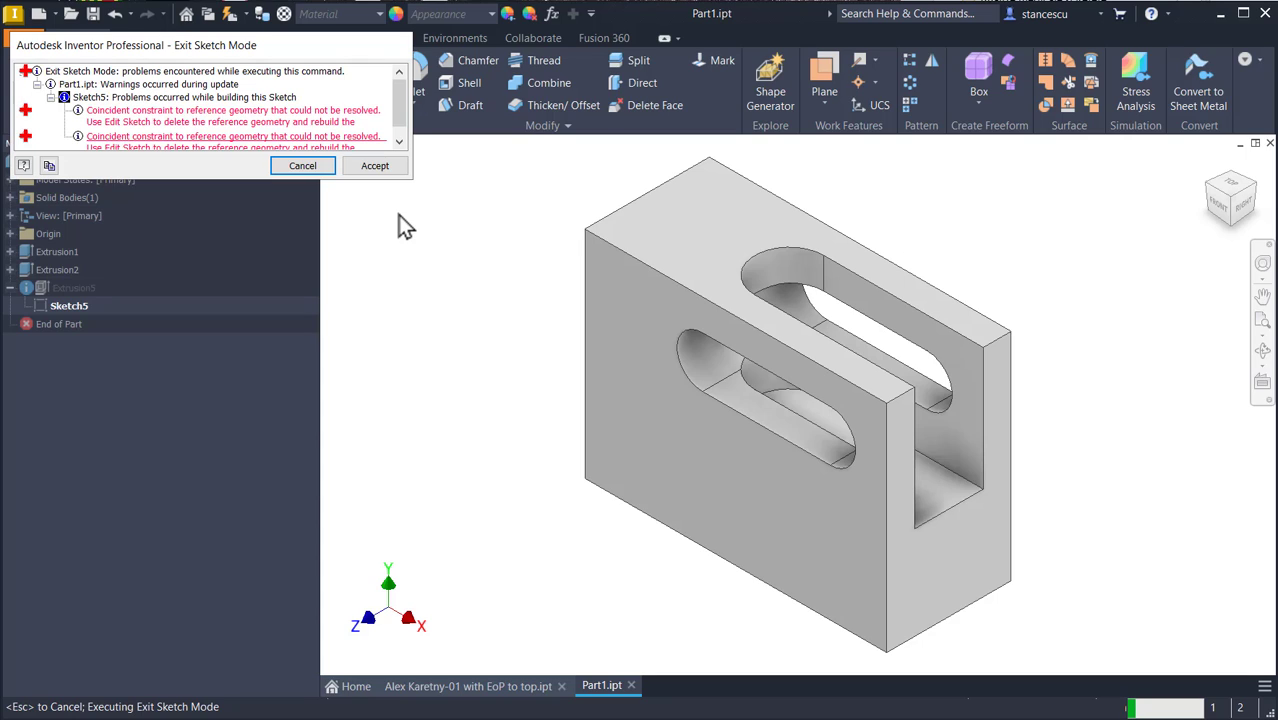
pyautogui.click(375, 166)
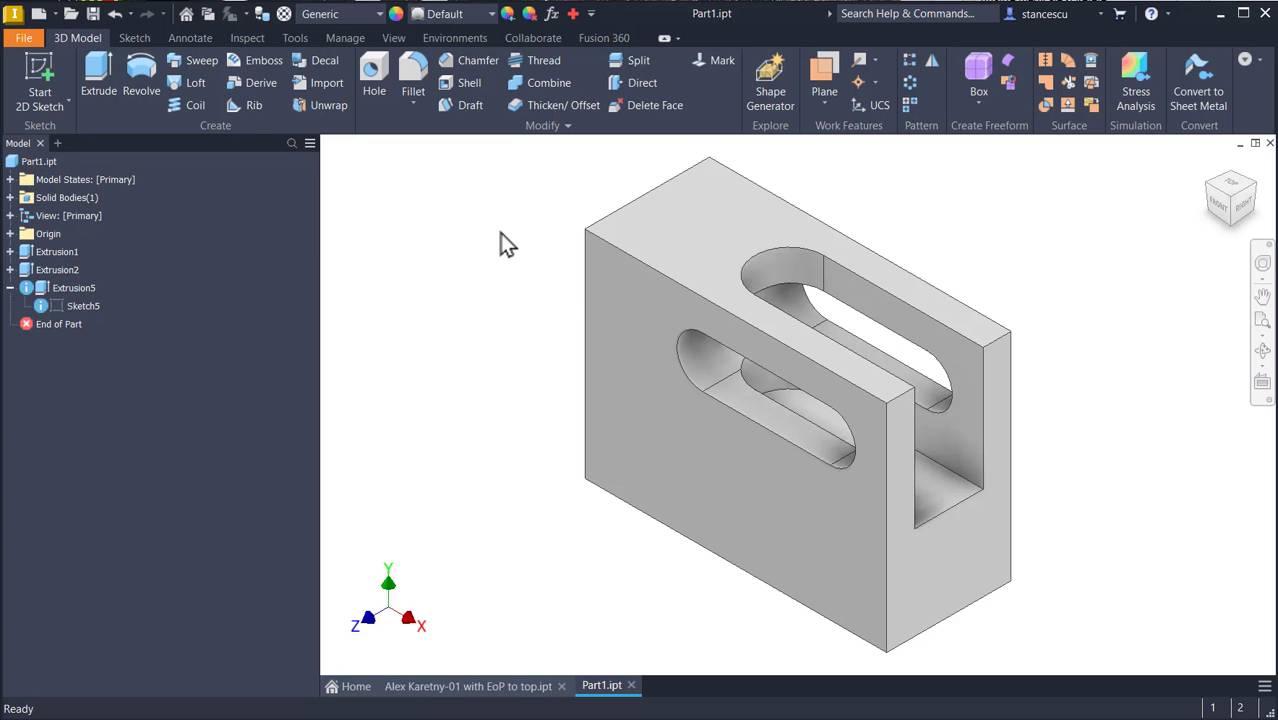
# Step: Undo the sketch exit and the broken link on the projected arc
pyautogui.hotkey('ctrl', 'z')
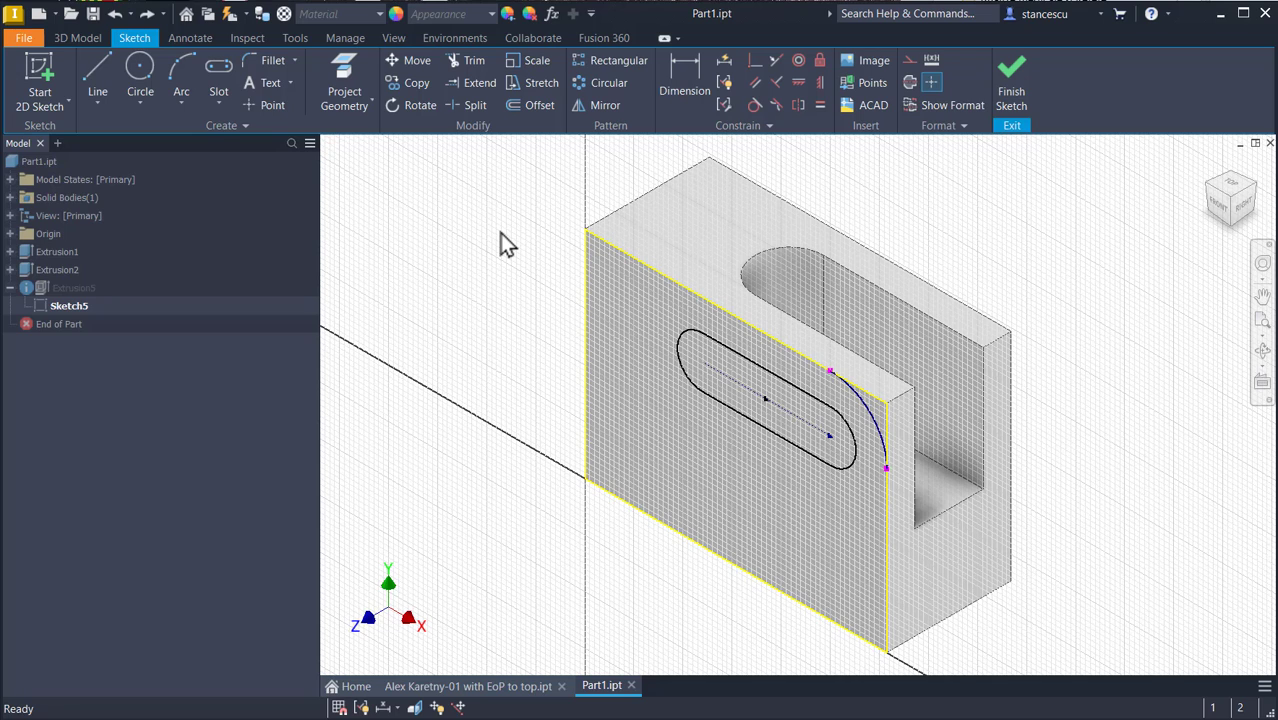
pyautogui.hotkey('ctrl', 'z')
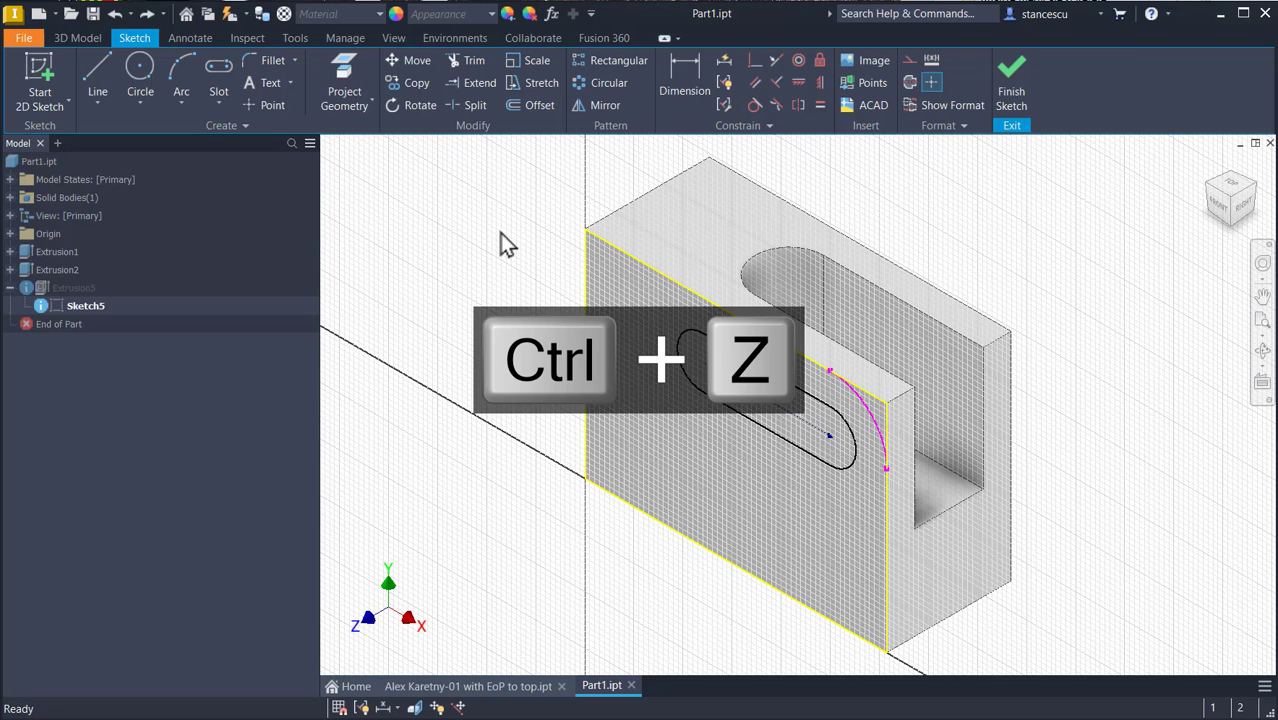
# Step: Delete the leftover projected fillet arc from Sketch5, finish the sketch and restore the home view
pyautogui.moveTo(508, 245)
pyautogui.keyDown('shift'); pyautogui.mouseDown(button='middle')
pyautogui.moveTo(790, 300)
pyautogui.moveTo(1118, 341)
pyautogui.moveTo(1010, 306)
pyautogui.moveTo(1010, 357)
pyautogui.moveTo(964, 342)
pyautogui.moveTo(1070, 251)
pyautogui.moveTo(947, 354)
pyautogui.mouseUp(button='middle'); pyautogui.keyUp('shift')
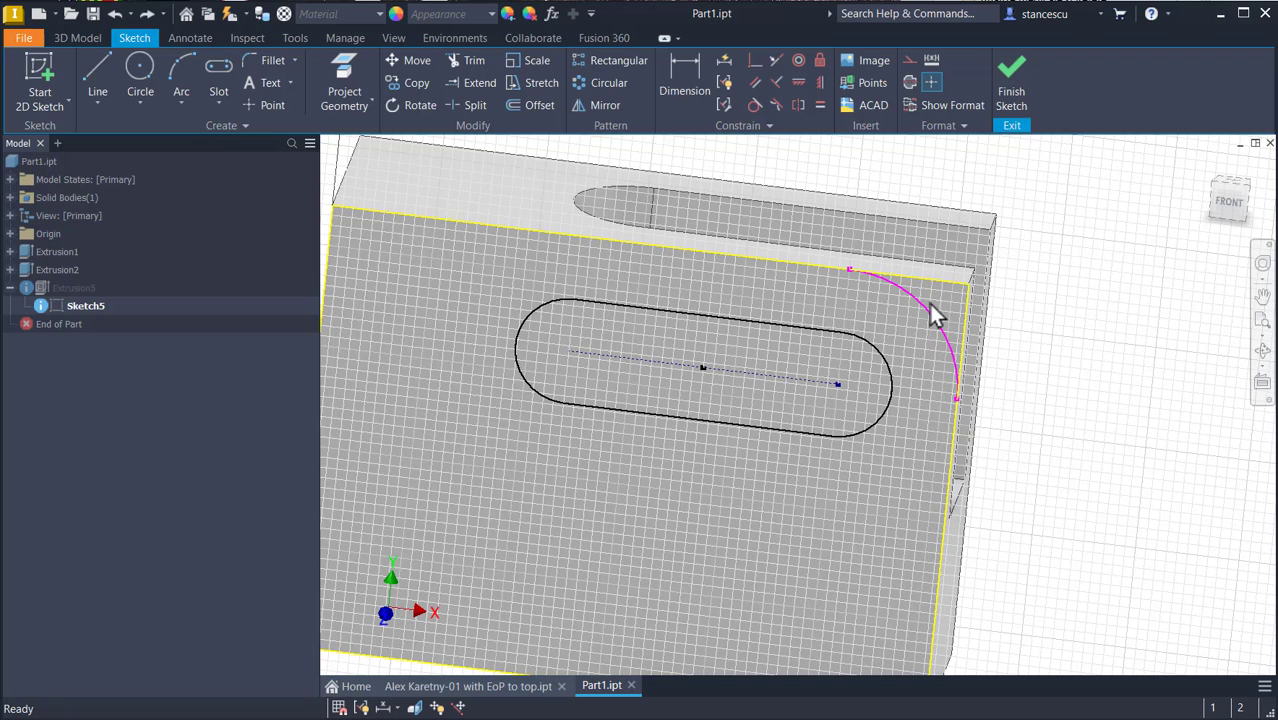
pyautogui.click(932, 320)
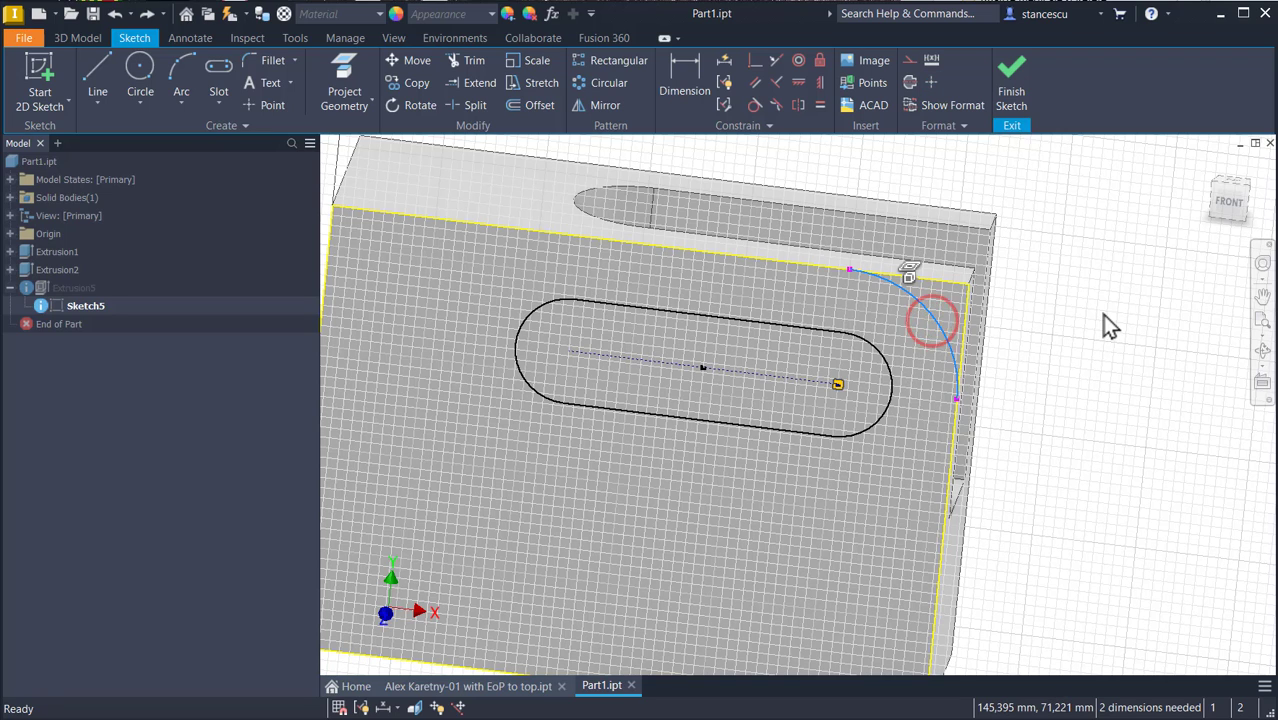
pyautogui.press('Delete')
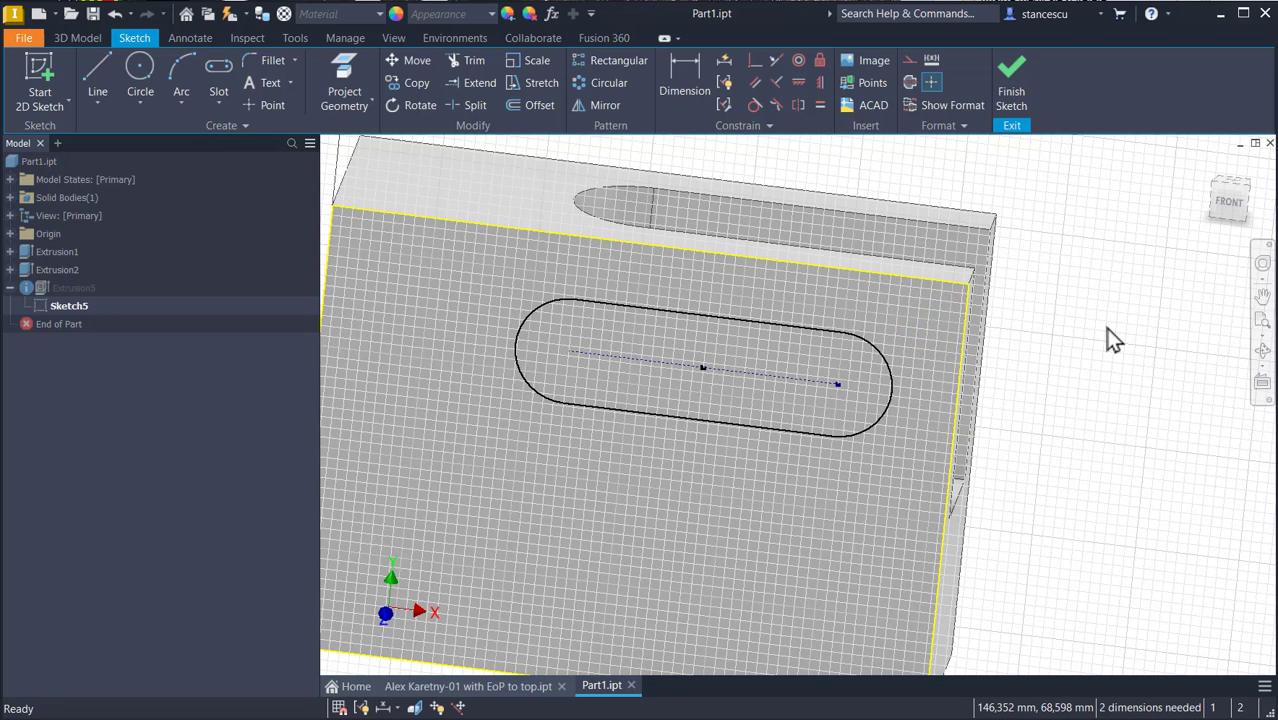
pyautogui.click(1013, 80)
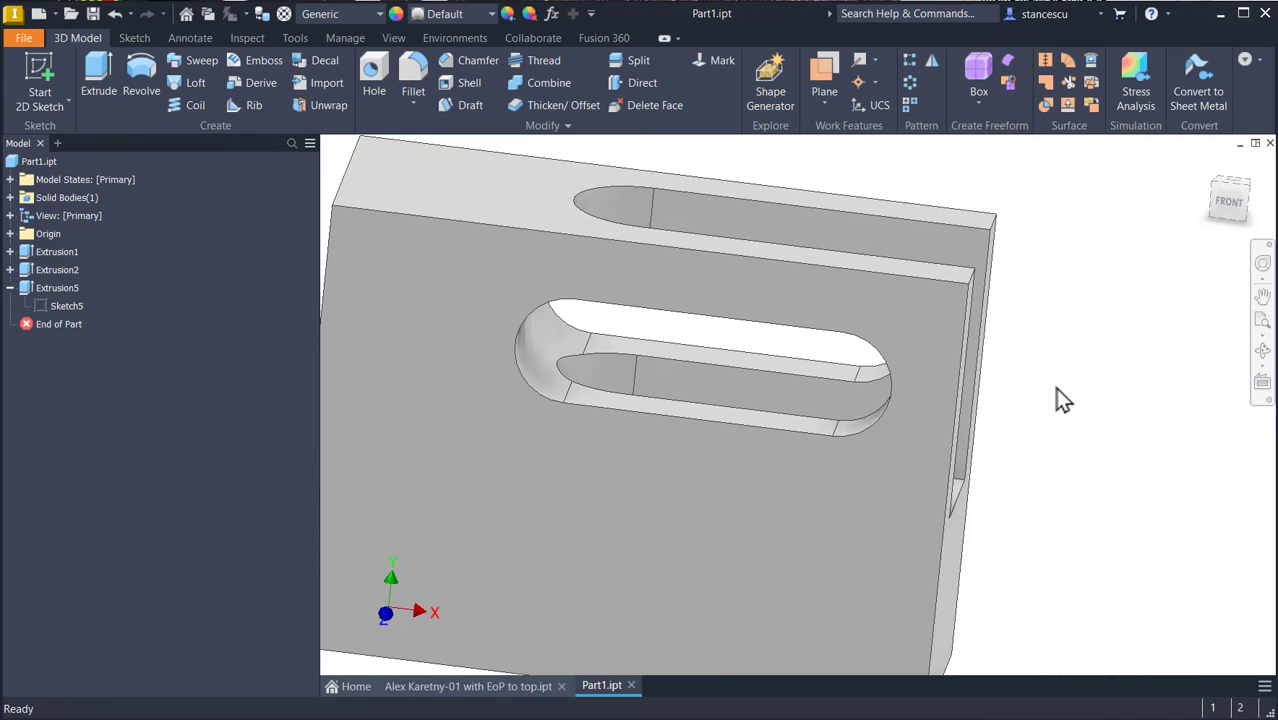
pyautogui.press('F6')
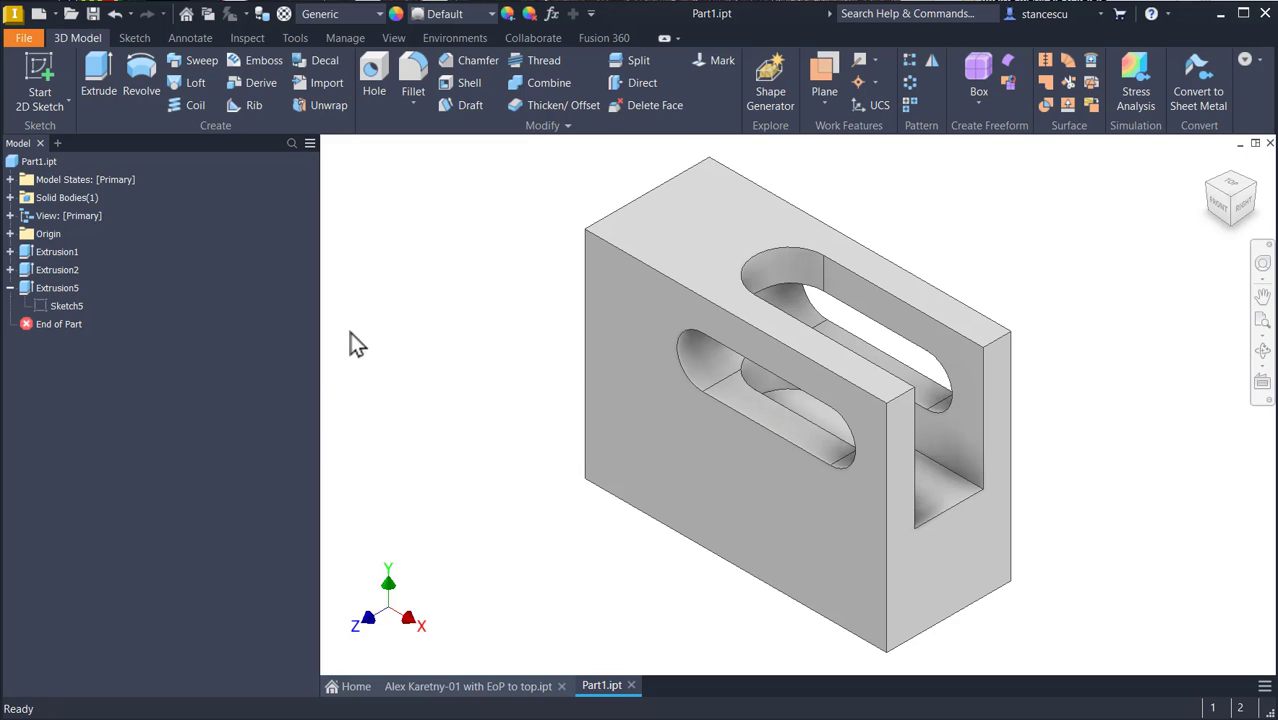
# Step: Reopen the sketch of Extrusion5, check the centre point of the slot's end arc nearest the removed fillet, and exit the sketch
pyautogui.click(42, 288)
pyautogui.rightClick(42, 288)
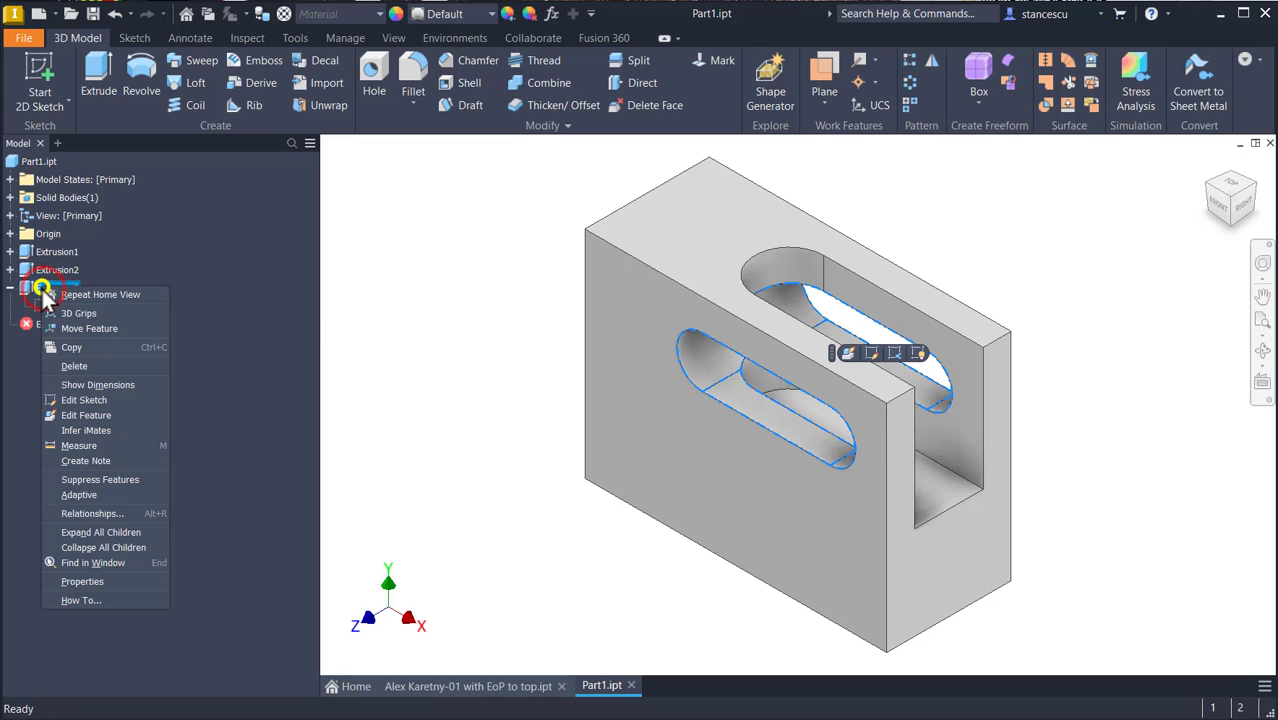
pyautogui.click(86, 399)
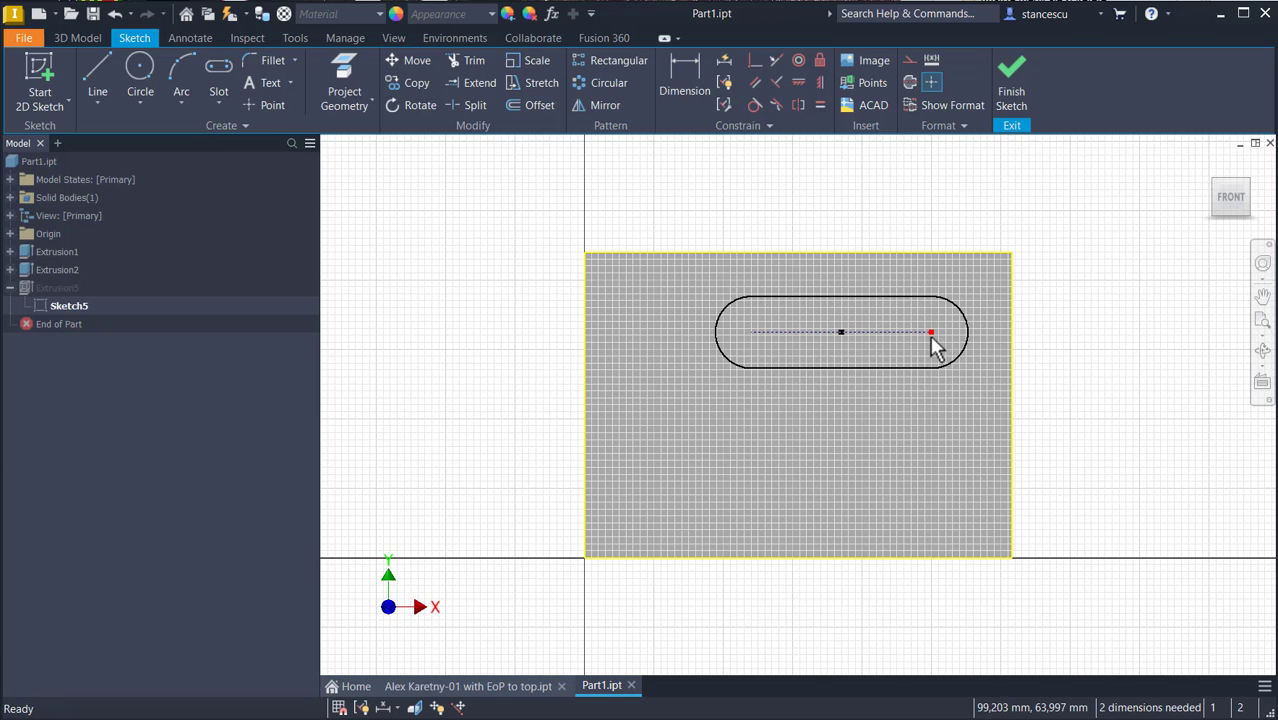
pyautogui.click(931, 333)
pyautogui.click(1014, 76)
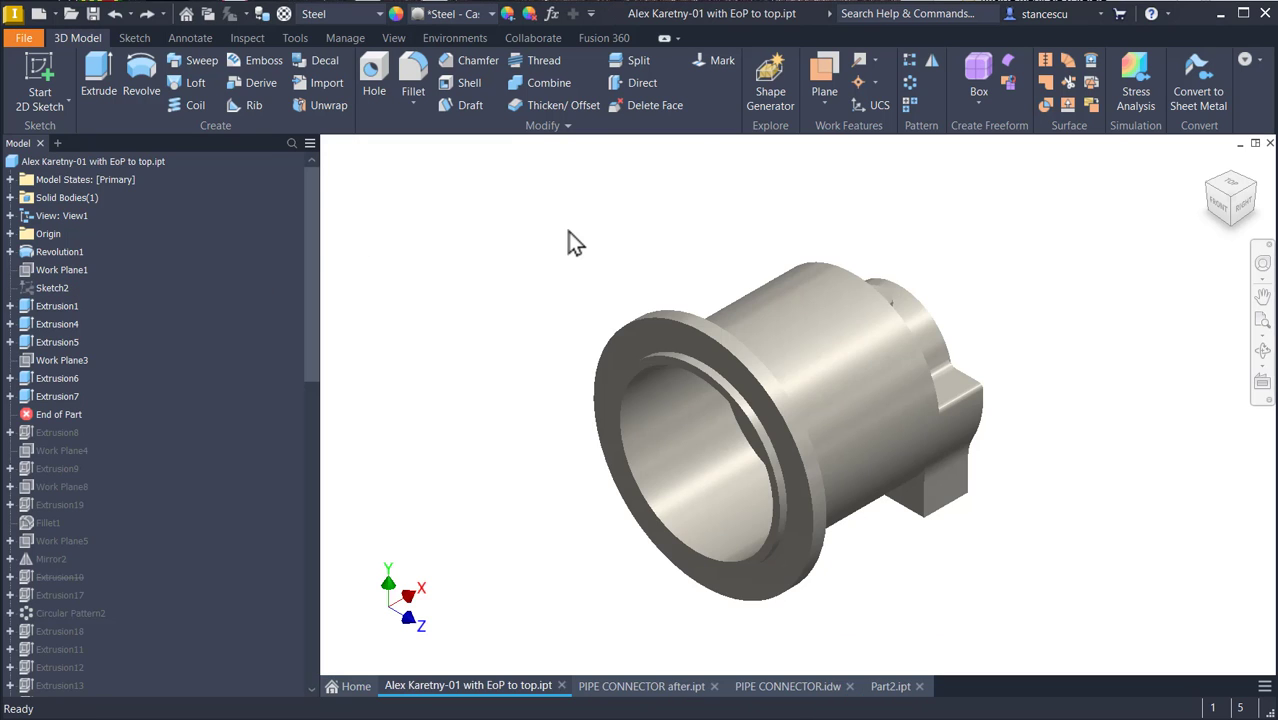
# Step: Switch to Part2.ipt, inspect the dimensioned placement sketch of Hole1 and exit it unedited
pyautogui.click(577, 229)
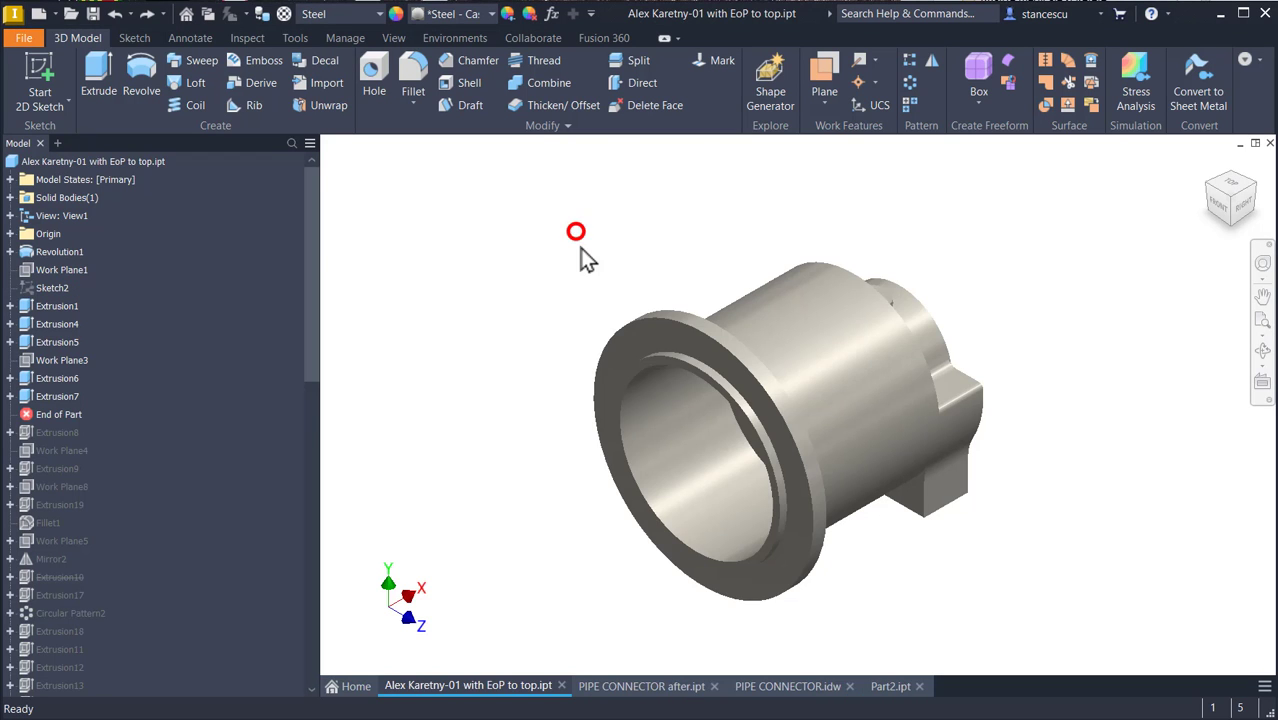
pyautogui.click(884, 684)
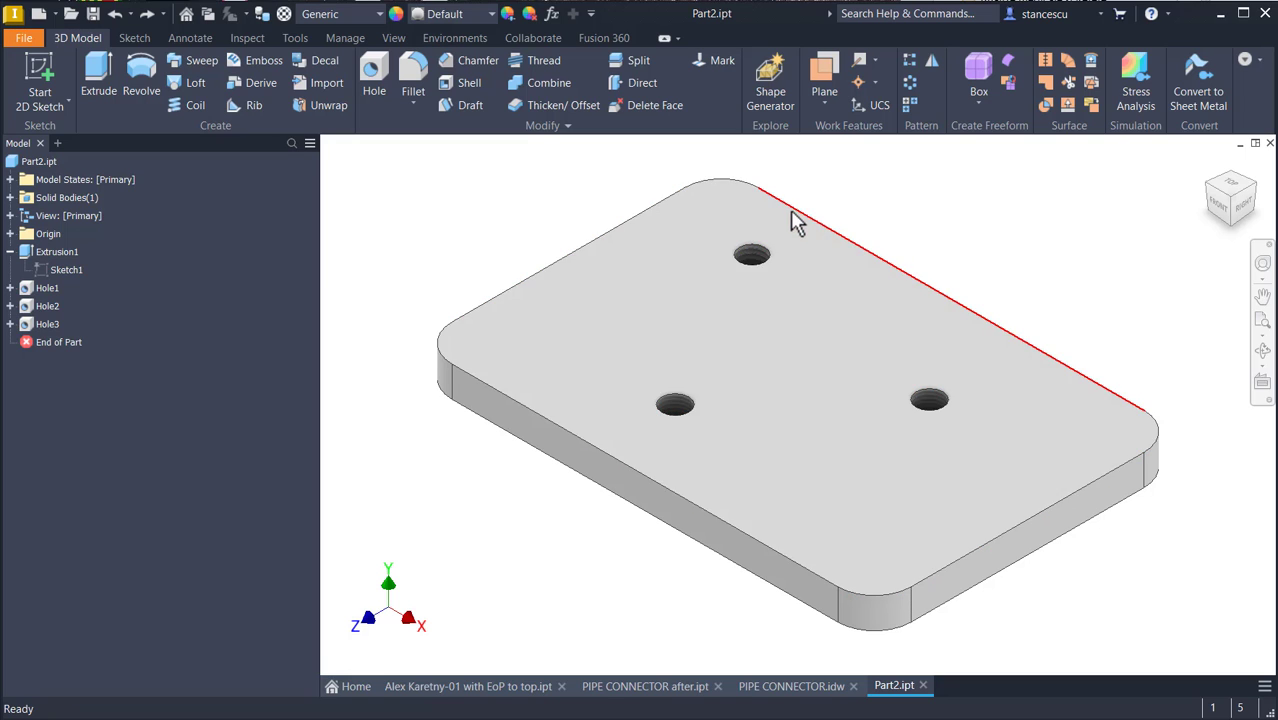
pyautogui.rightClick(22, 294)
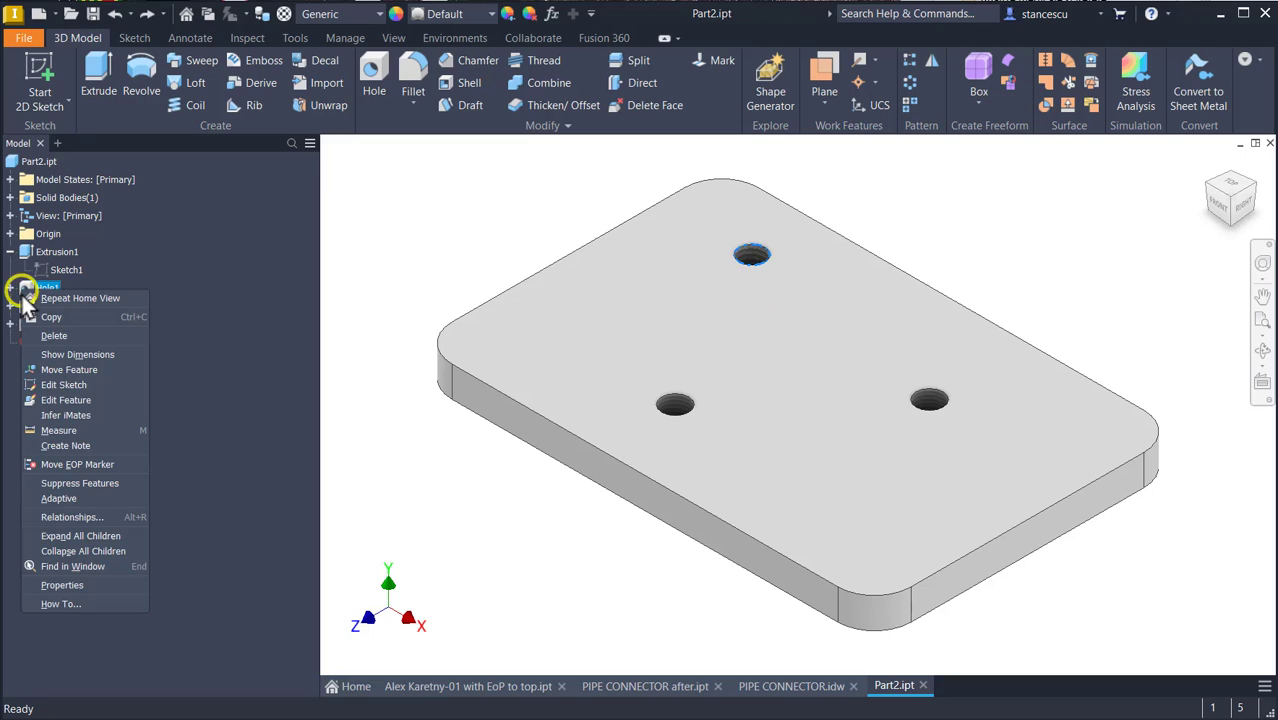
pyautogui.click(104, 384)
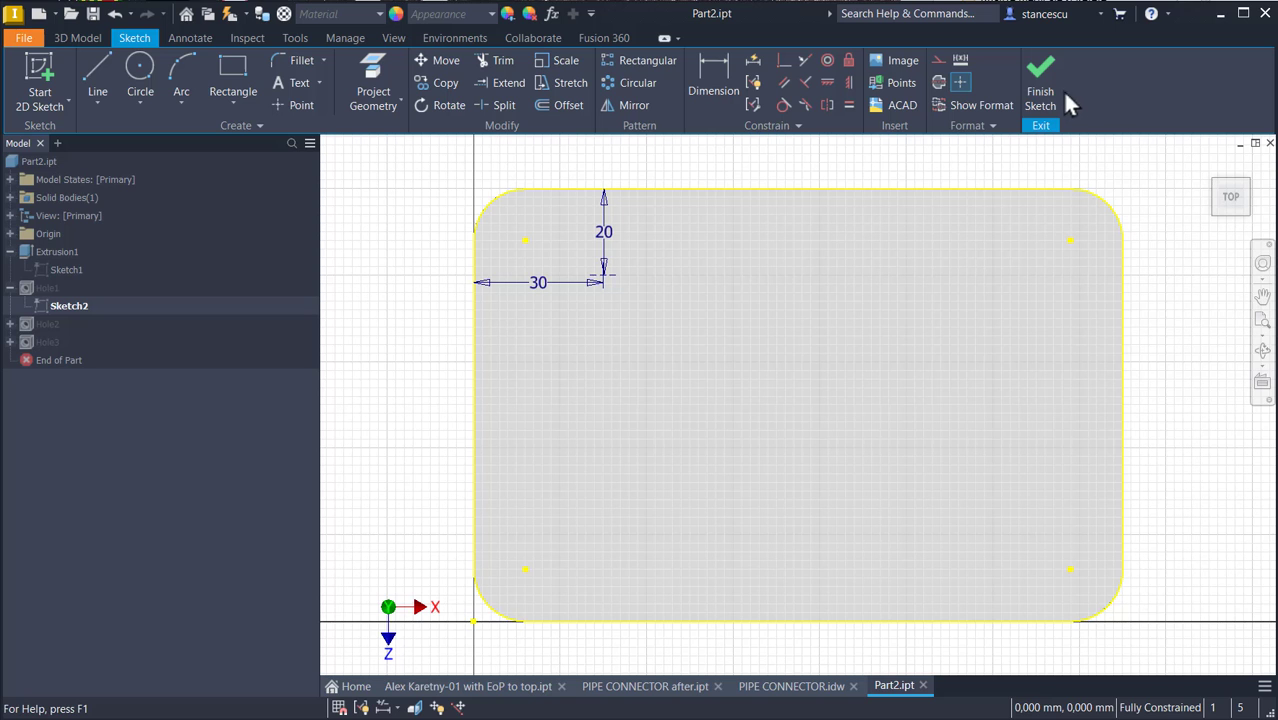
pyautogui.click(1042, 70)
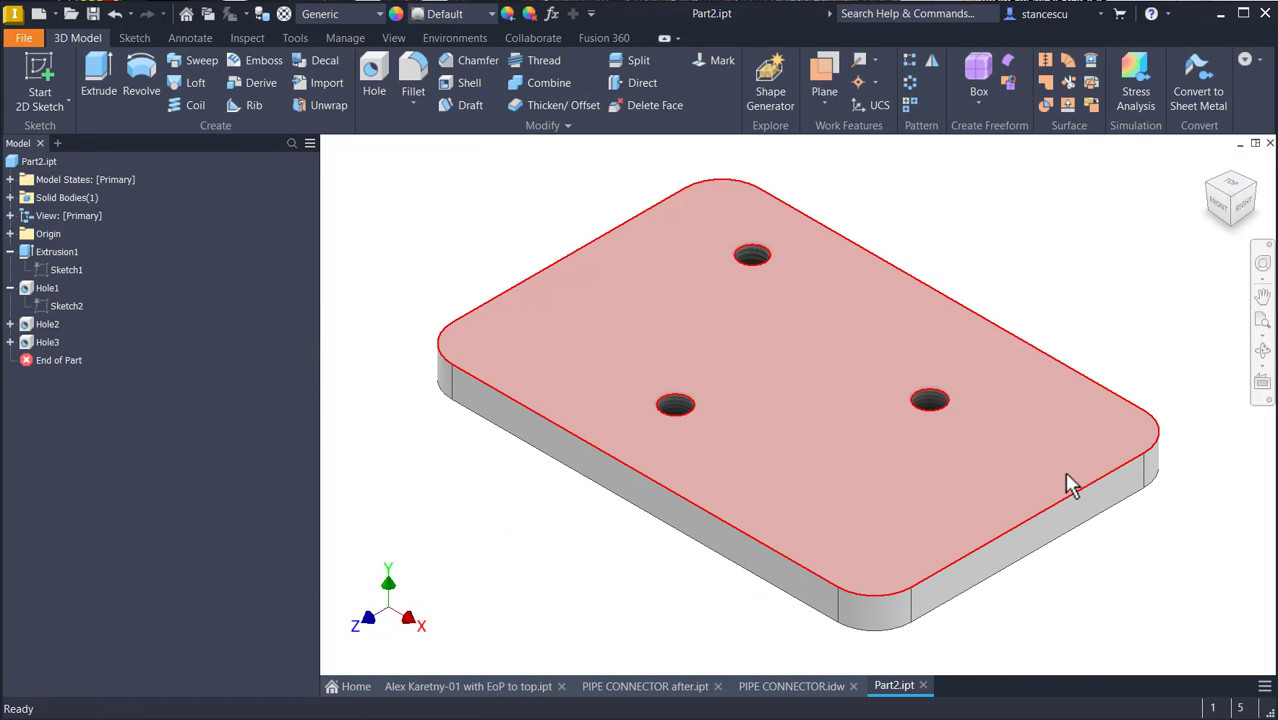
# Step: Set the 100 mm plate dimension in Extrusion1's sketch to 185 mm, finish the sketch and restore the home view
pyautogui.click(38, 271)
pyautogui.doubleClick(39, 271)
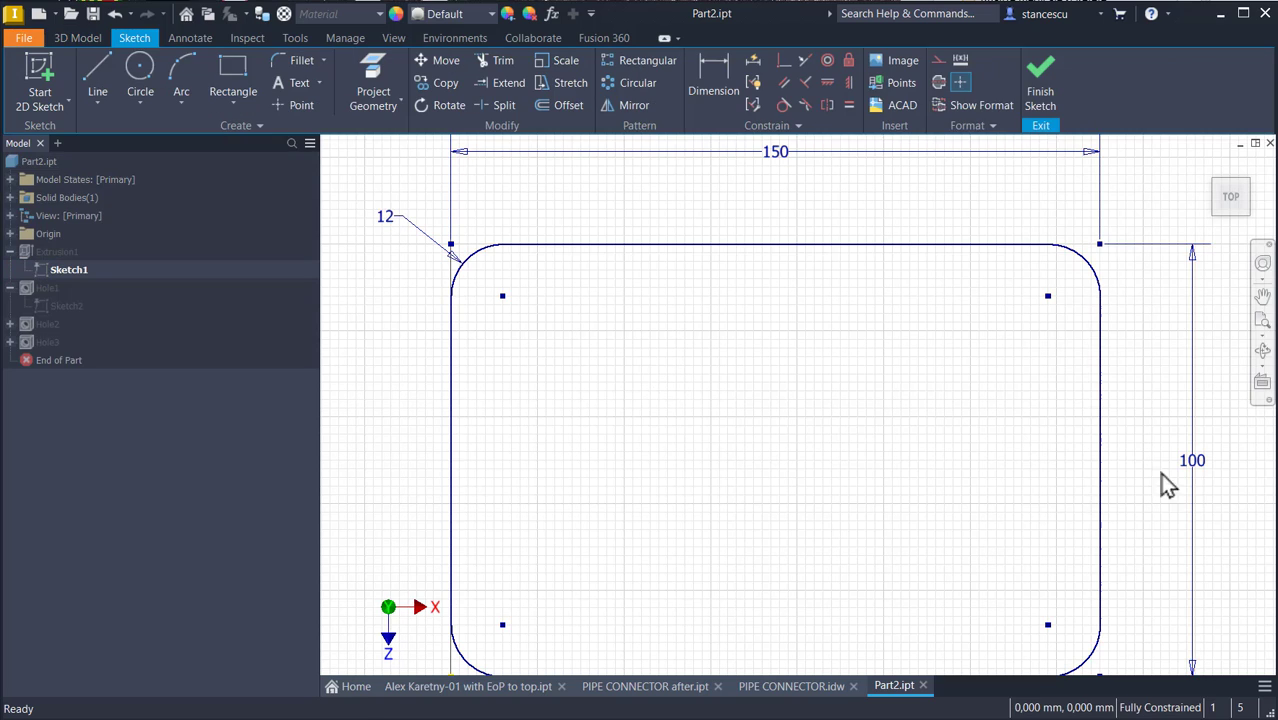
pyautogui.click(1197, 467)
pyautogui.click(1196, 464)
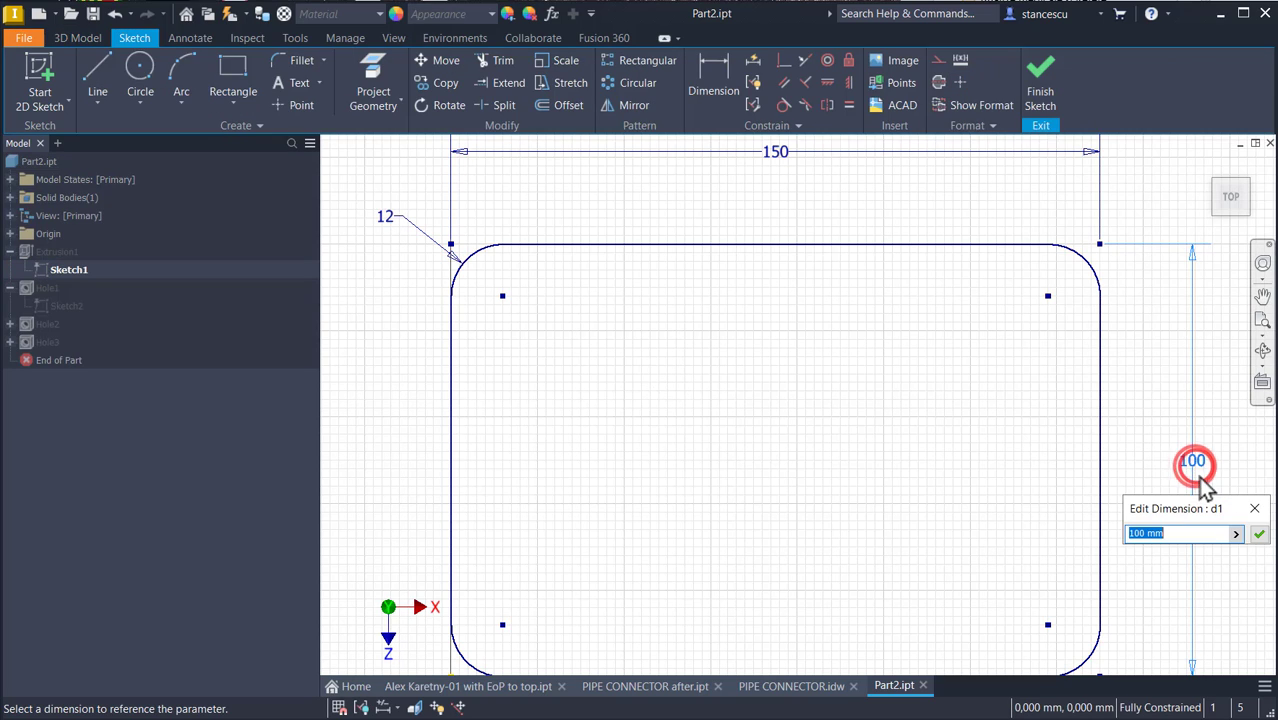
pyautogui.write('185')
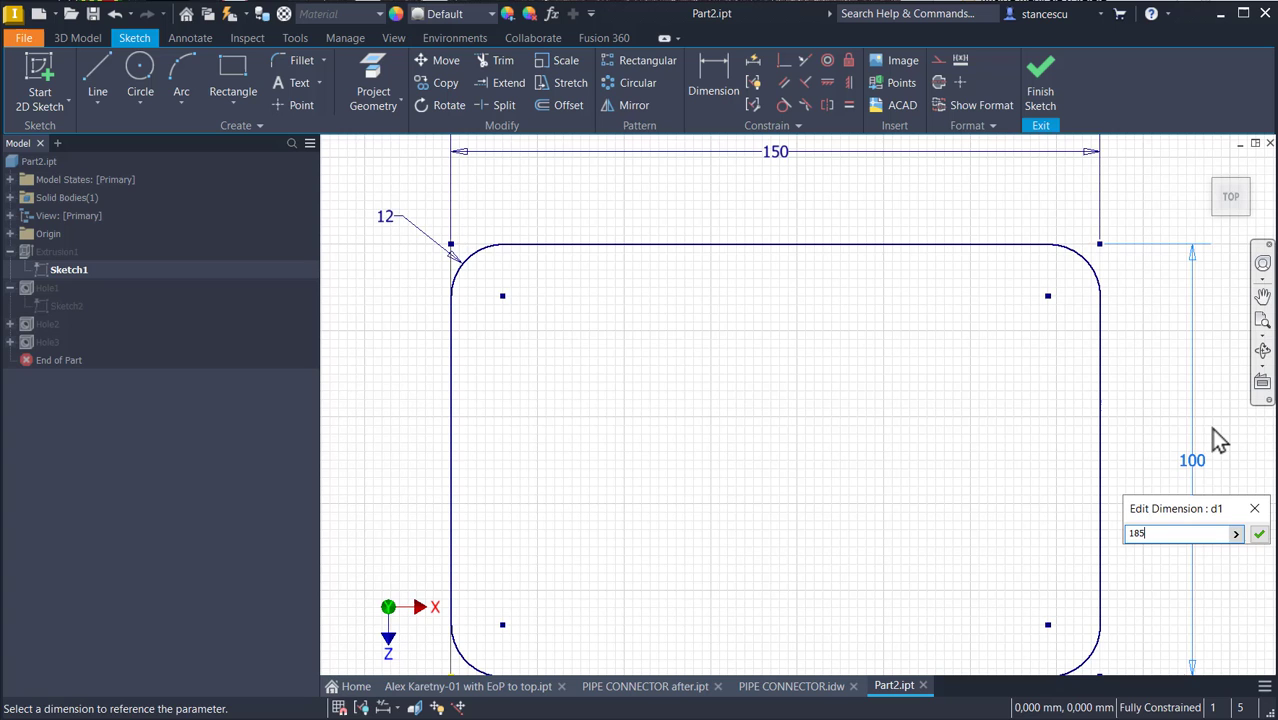
pyautogui.press('Return')
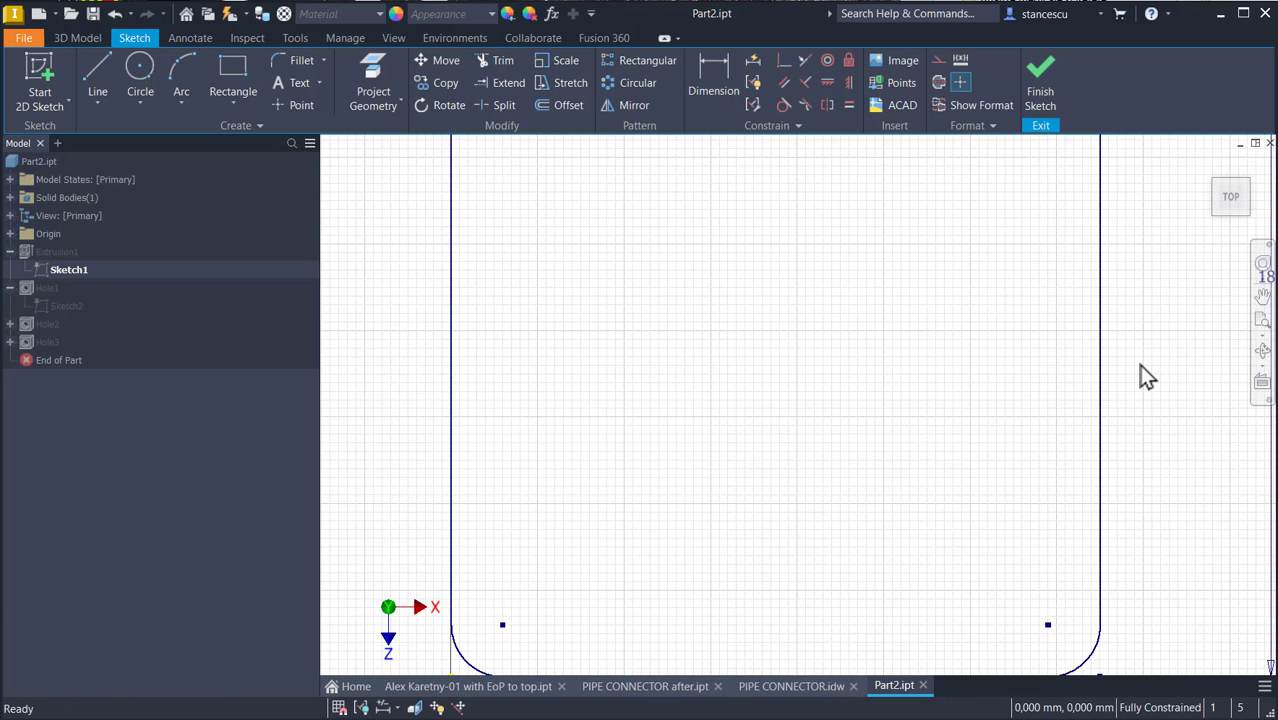
pyautogui.click(1038, 96)
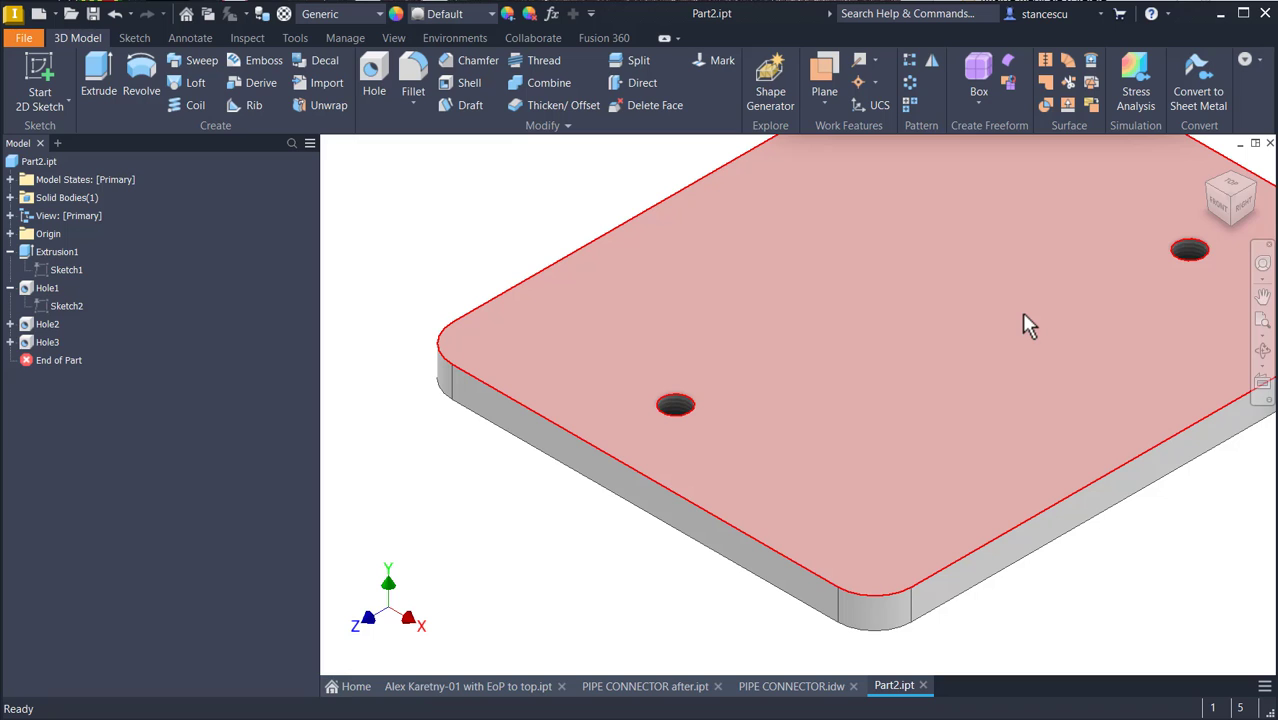
pyautogui.press('F6')
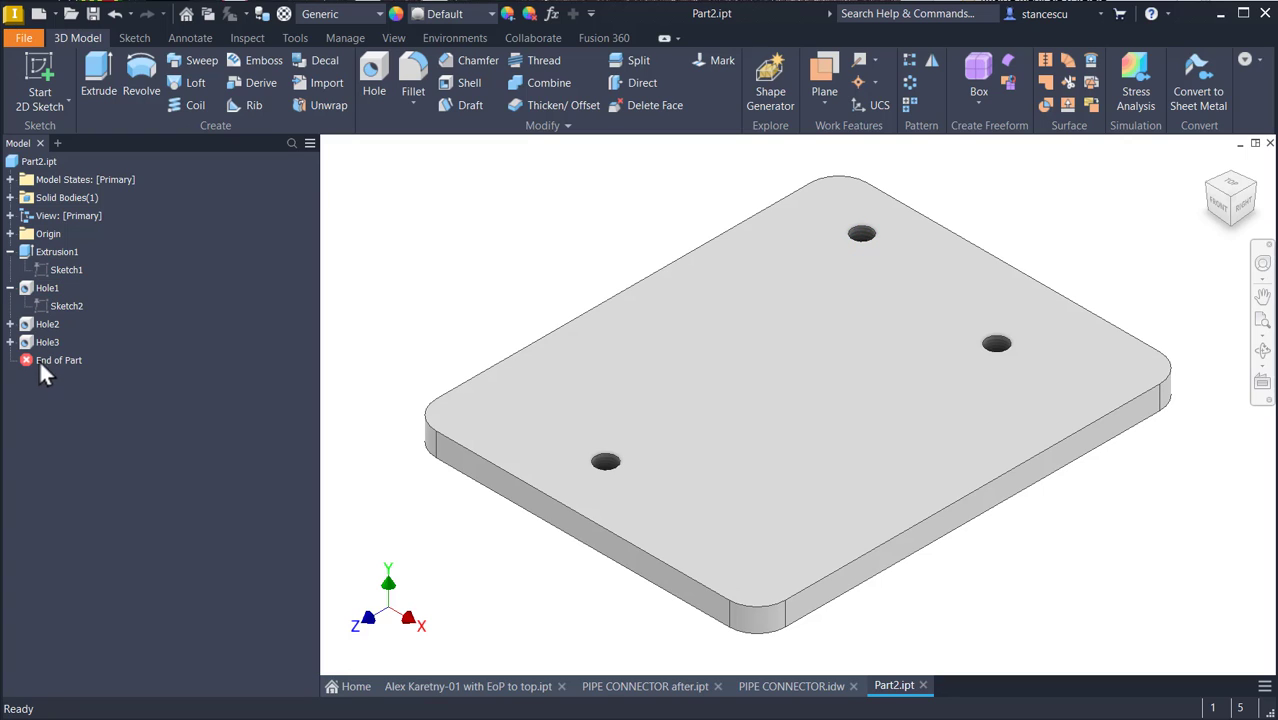
# Step: Move the End of Part marker directly below Extrusion1 and create a midplane between the plate's front and back side faces
pyautogui.rightClick(28, 262)
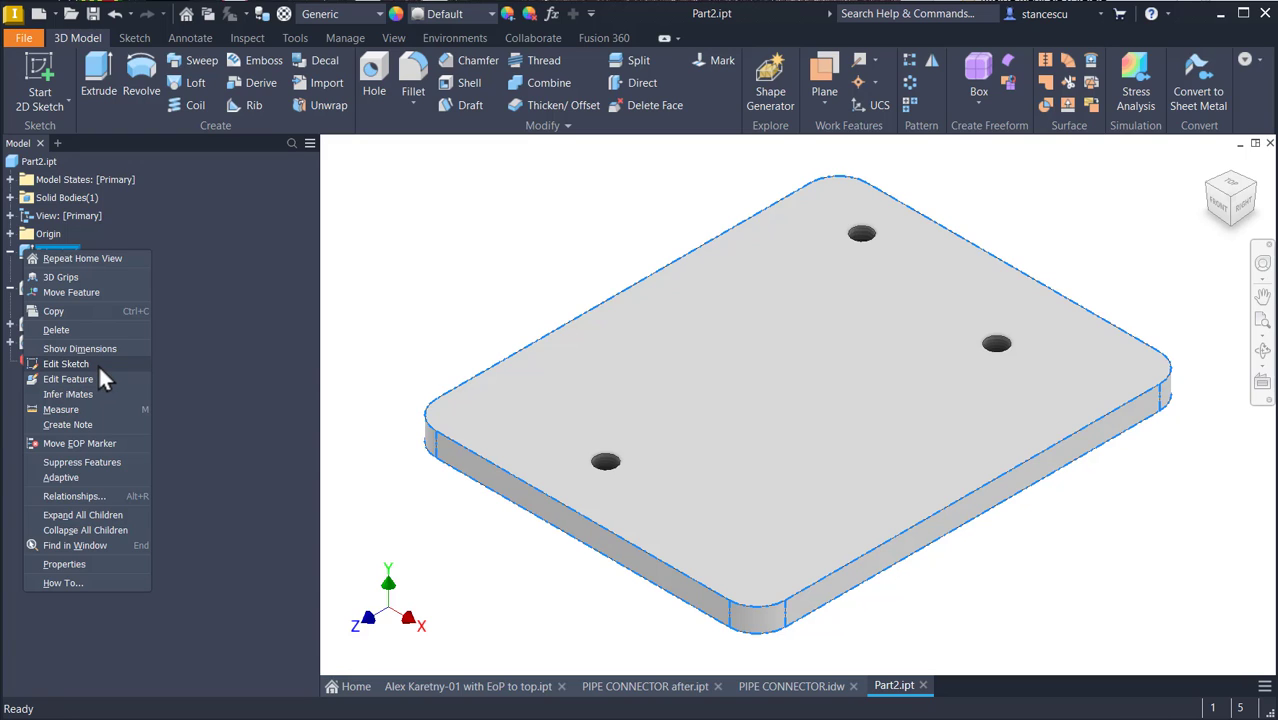
pyautogui.click(95, 443)
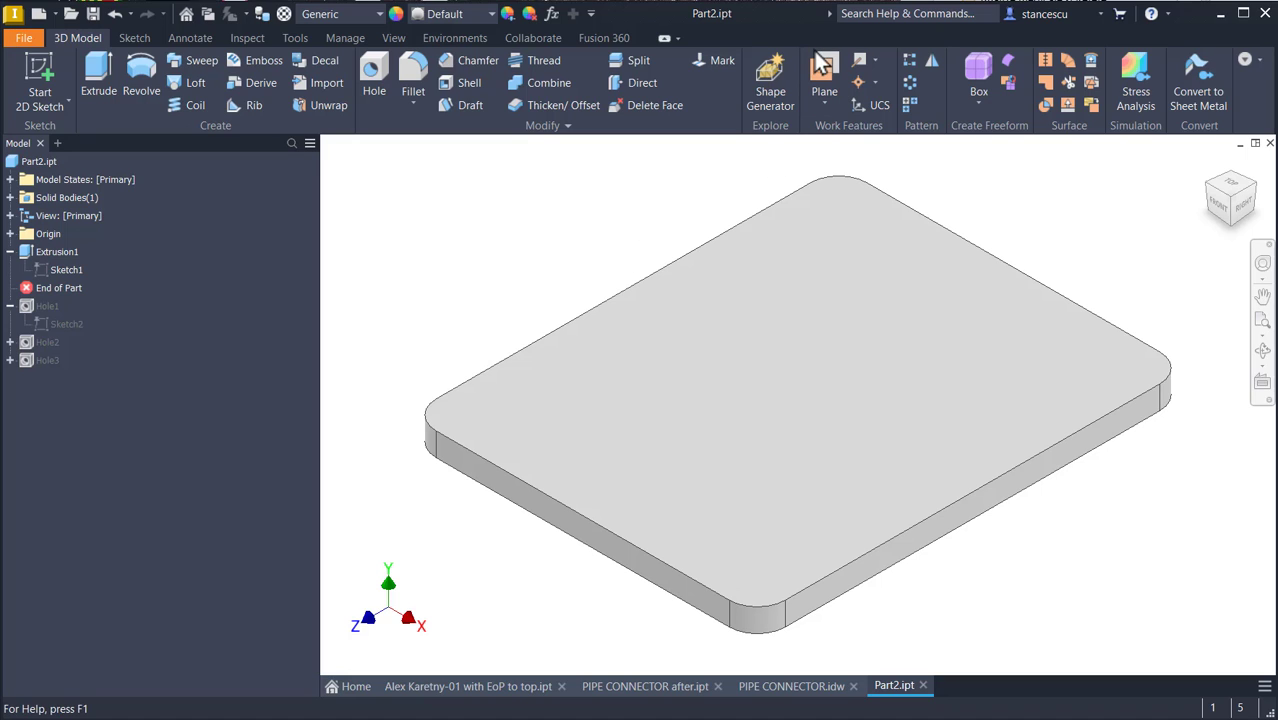
pyautogui.click(827, 110)
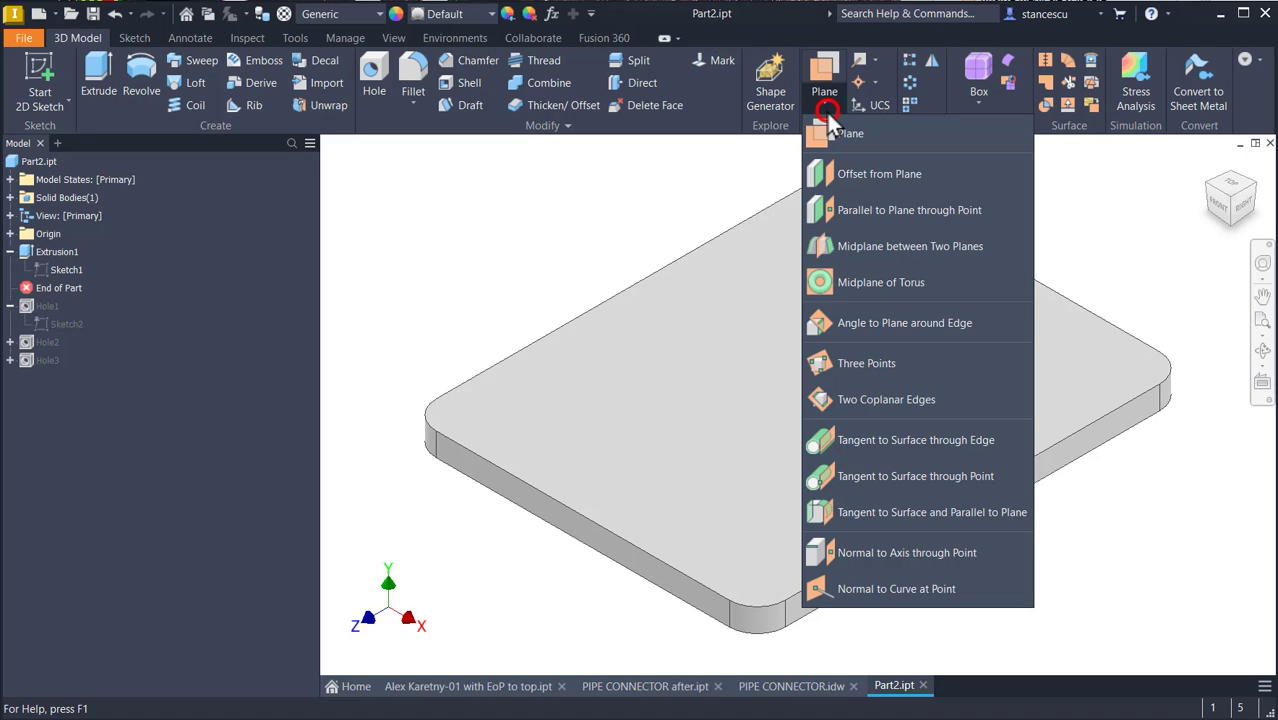
pyautogui.click(889, 249)
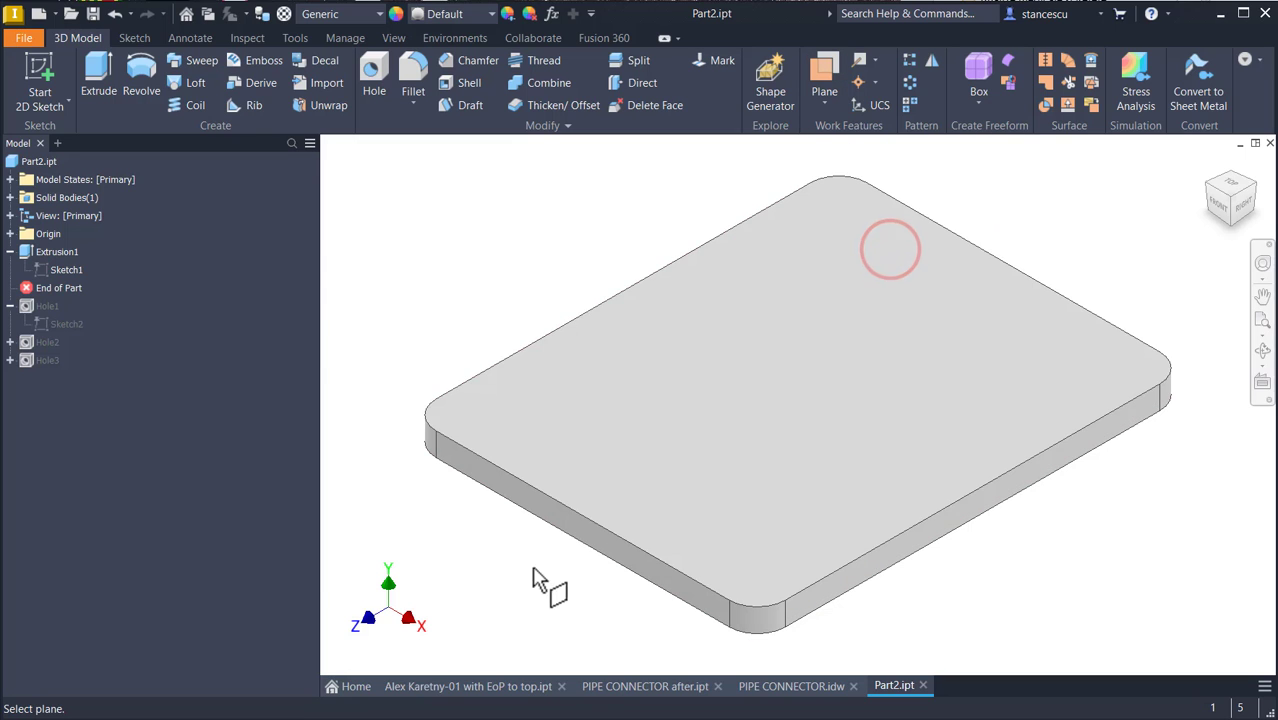
pyautogui.click(610, 555)
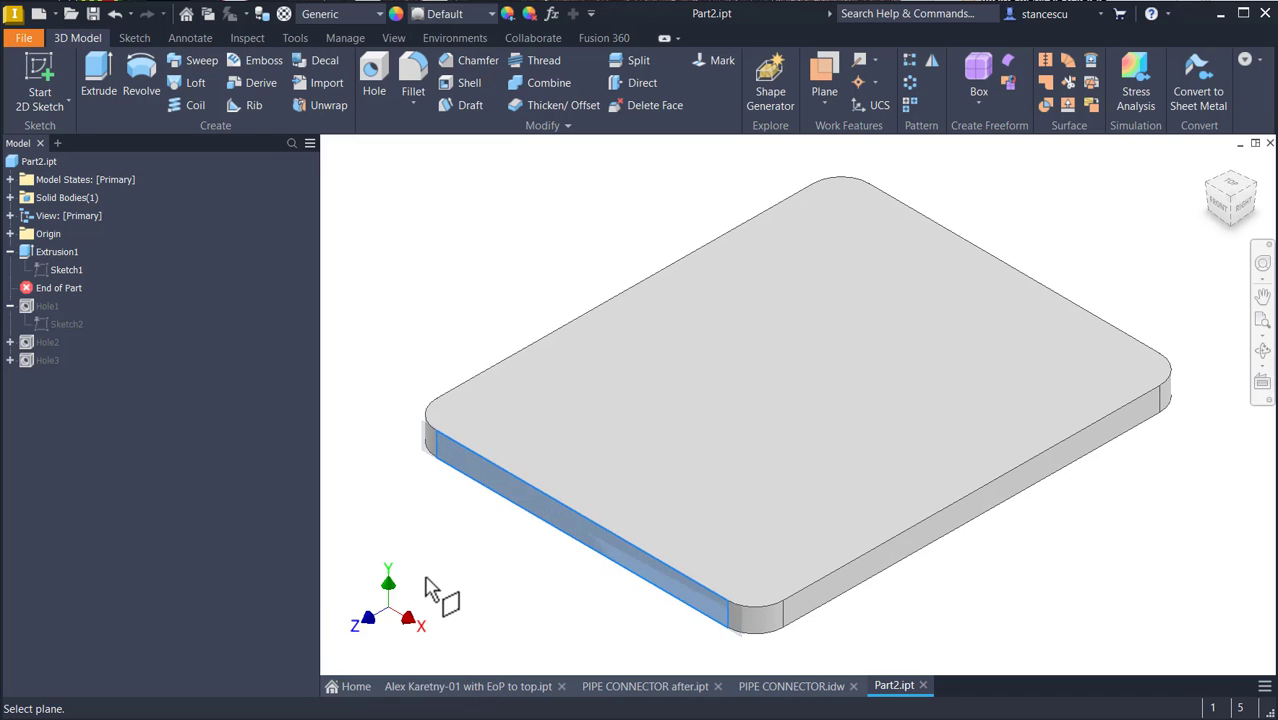
pyautogui.keyDown('shift'); pyautogui.moveTo(430, 590); pyautogui.dragTo(907, 357, button='middle'); pyautogui.keyUp('shift')
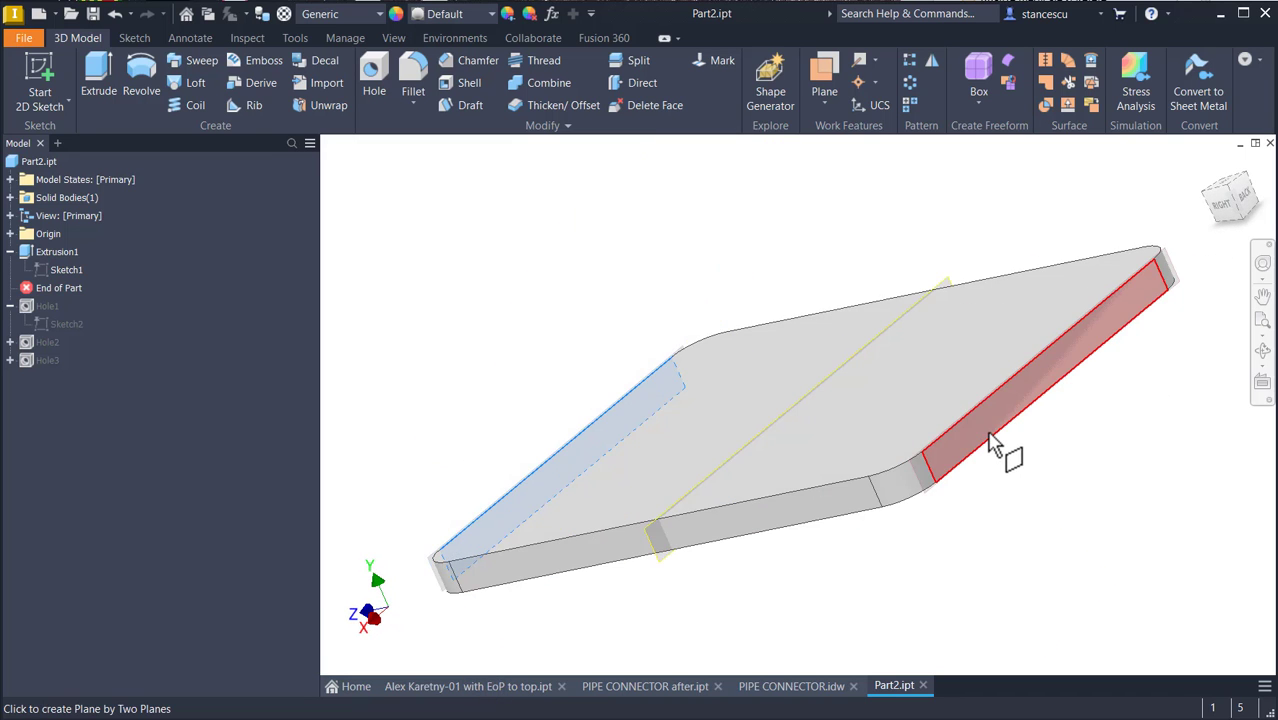
pyautogui.click(990, 437)
pyautogui.press('F6')
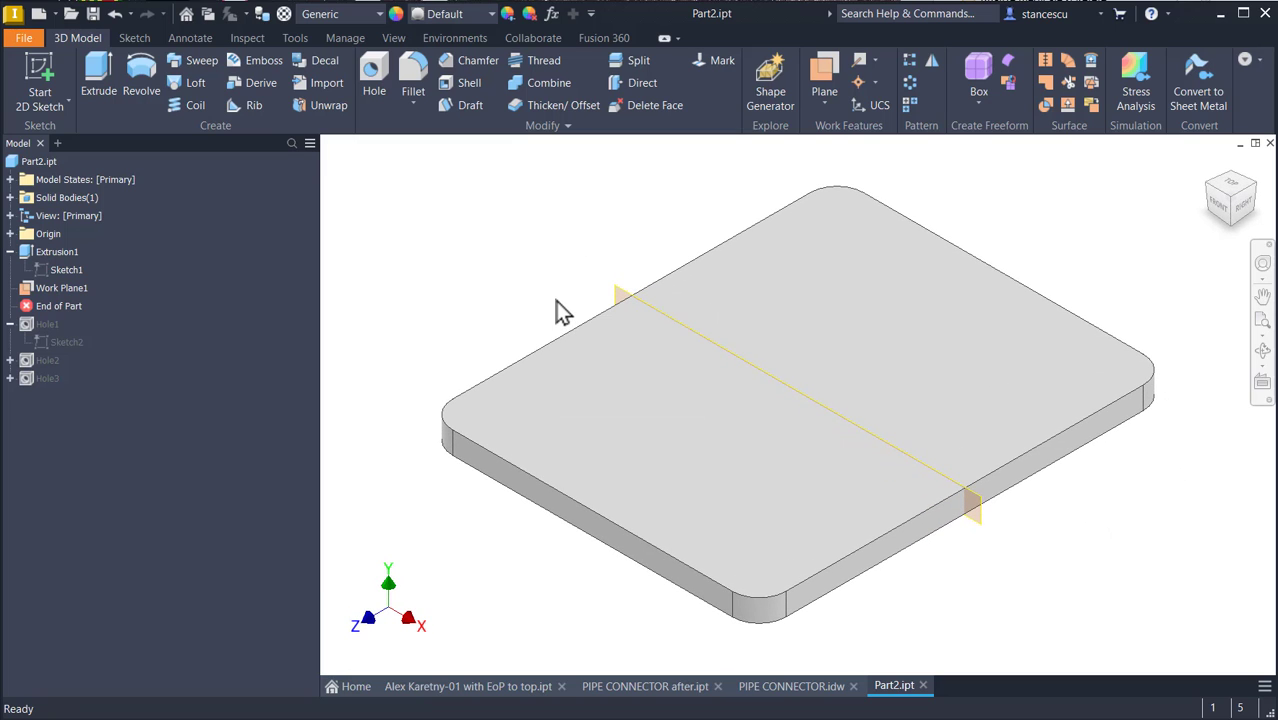
# Step: Move the End of Part marker back to the end and delete the 20 mm dimension in Hole1's Sketch2
pyautogui.rightClick(27, 309)
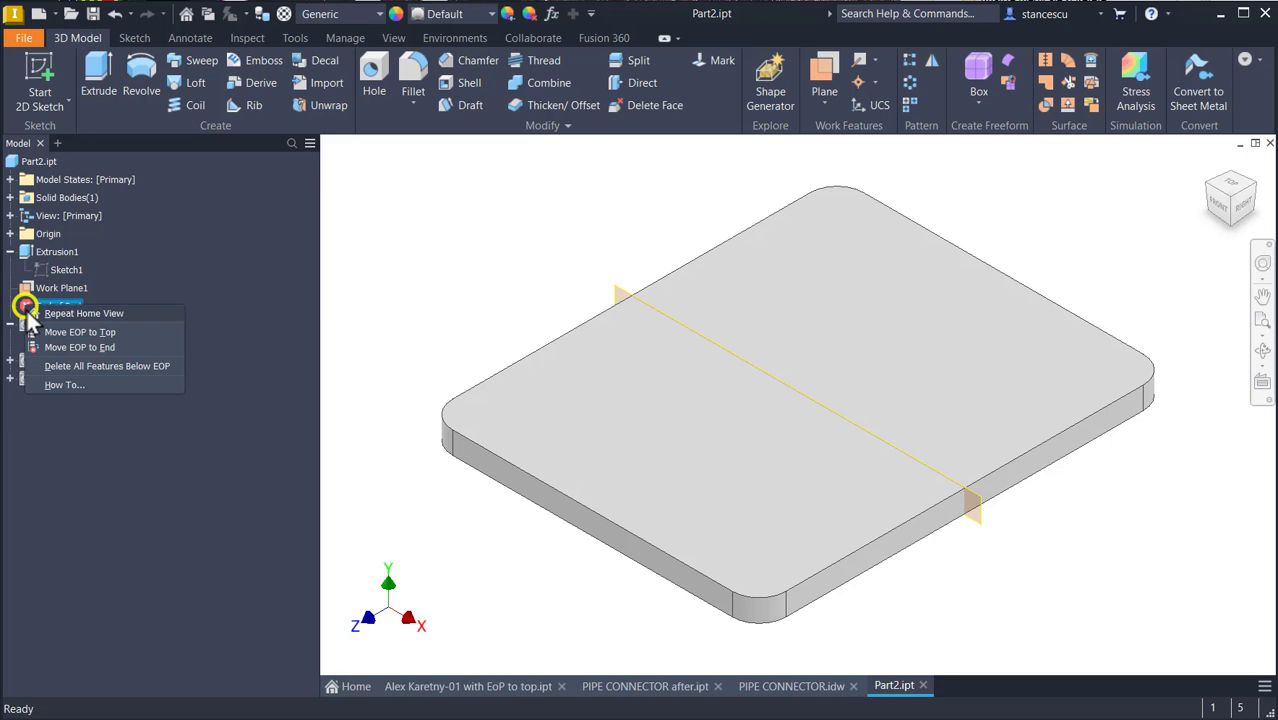
pyautogui.click(82, 345)
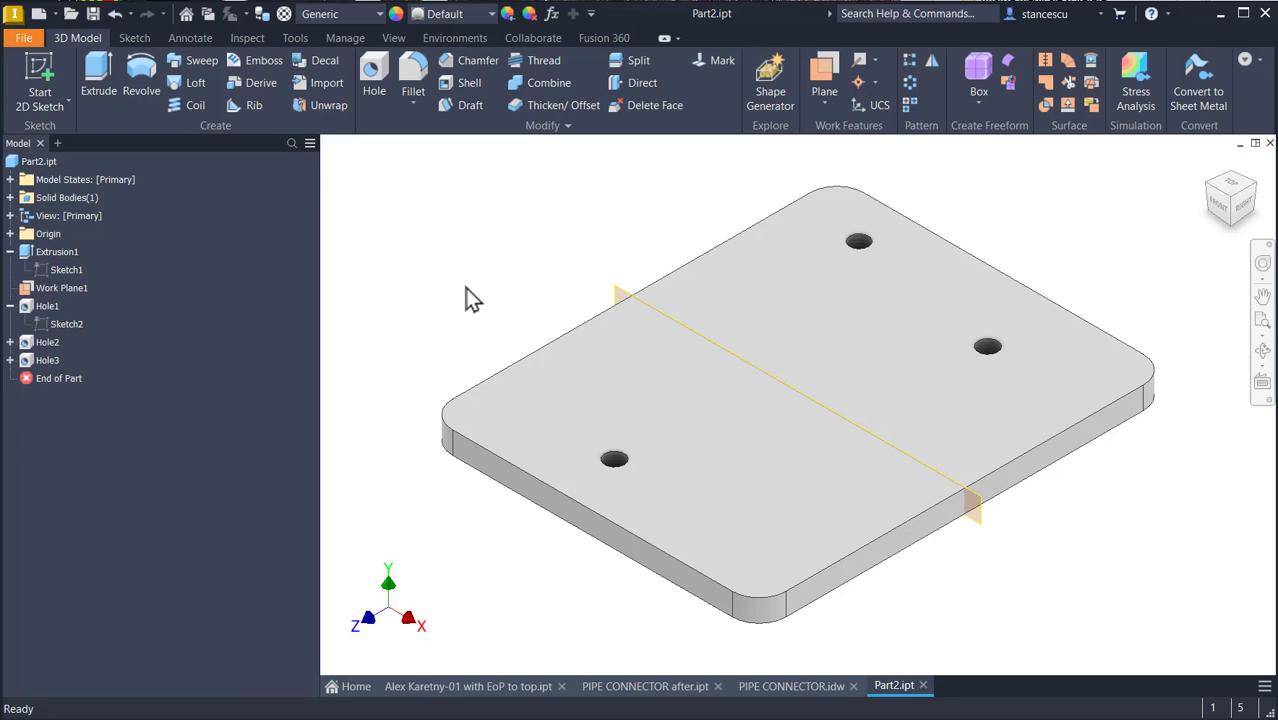
pyautogui.doubleClick(62, 324)
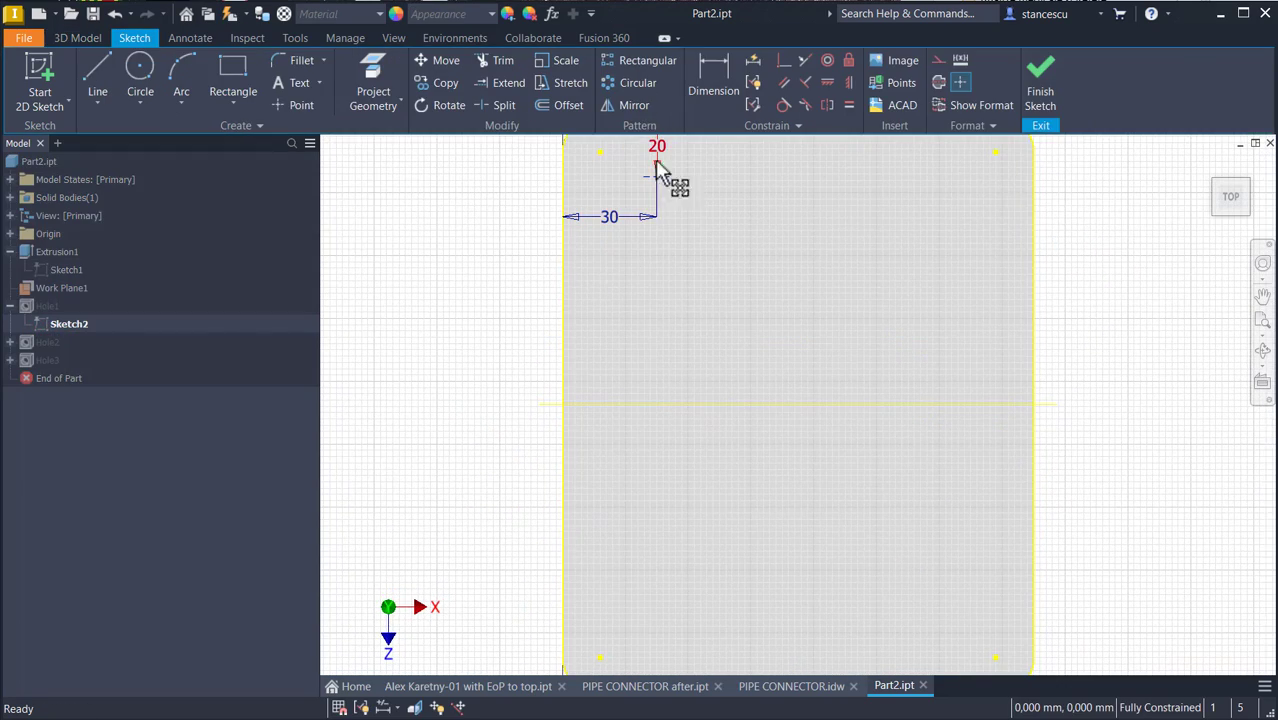
pyautogui.click(656, 147)
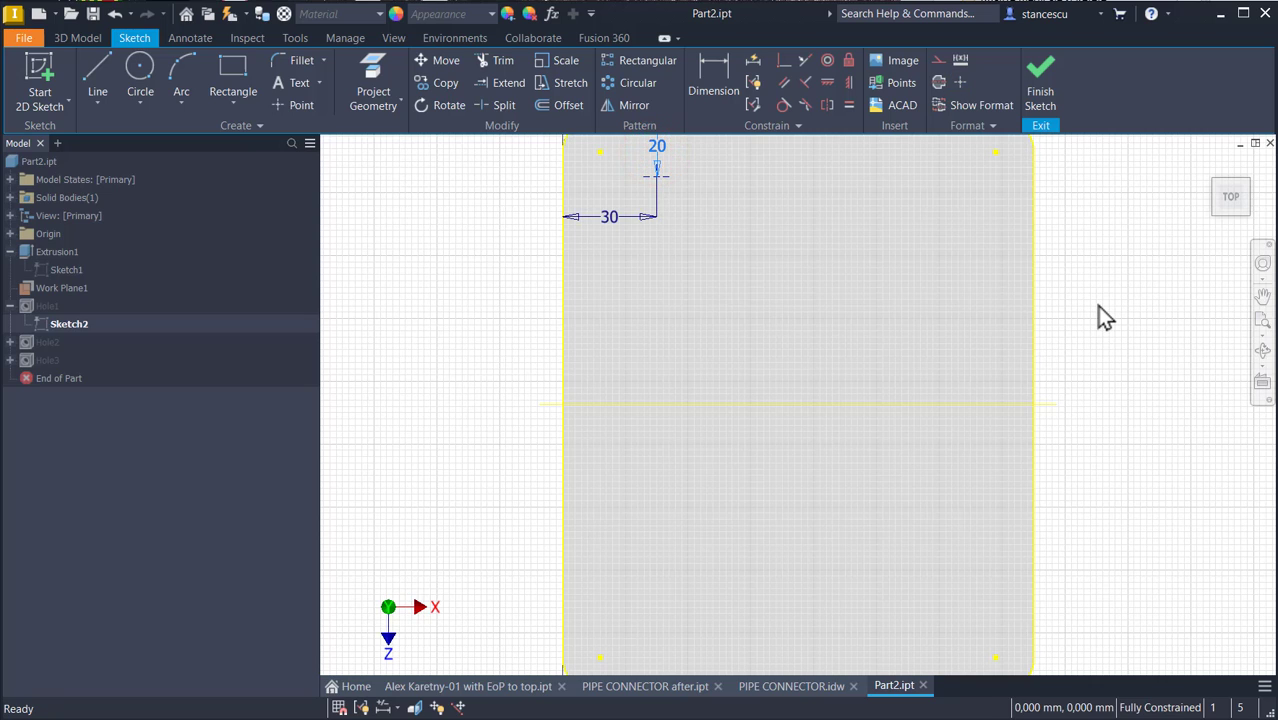
pyautogui.press('Delete')
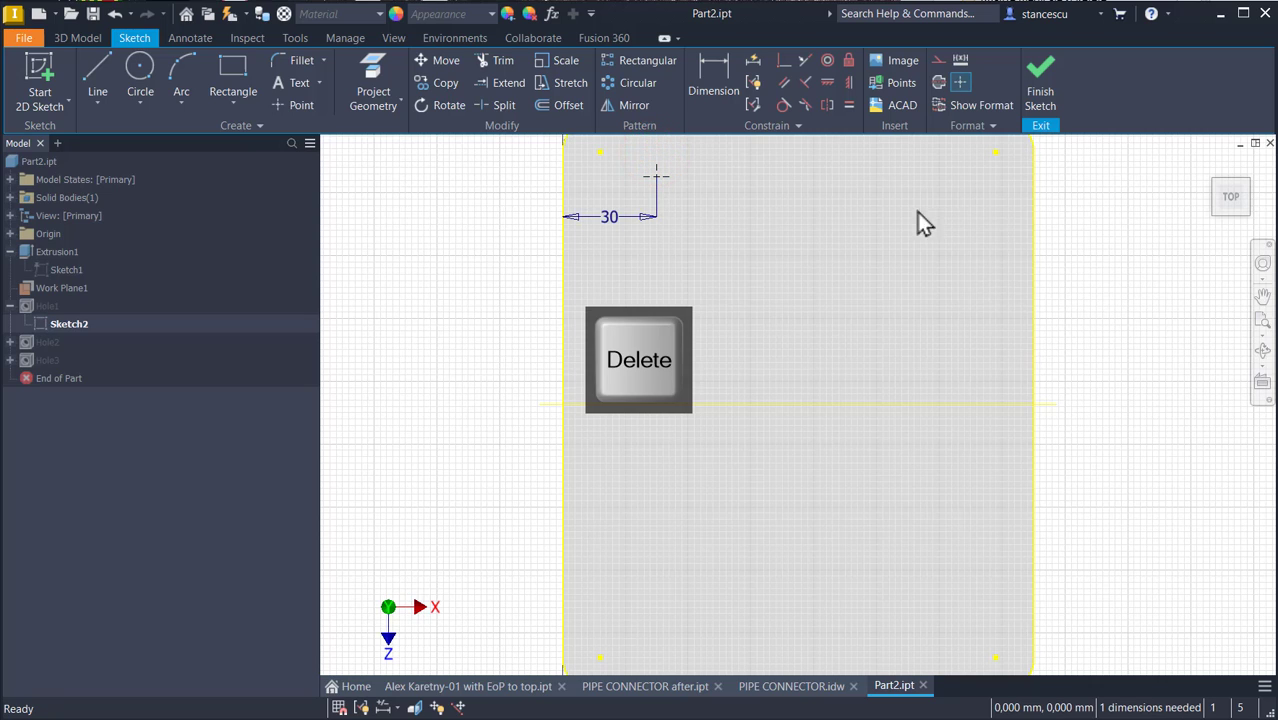
# Step: Dimension Hole1's centre point 33 mm from Work Plane1 and finish the sketch
pyautogui.click(717, 82)
pyautogui.click(657, 176)
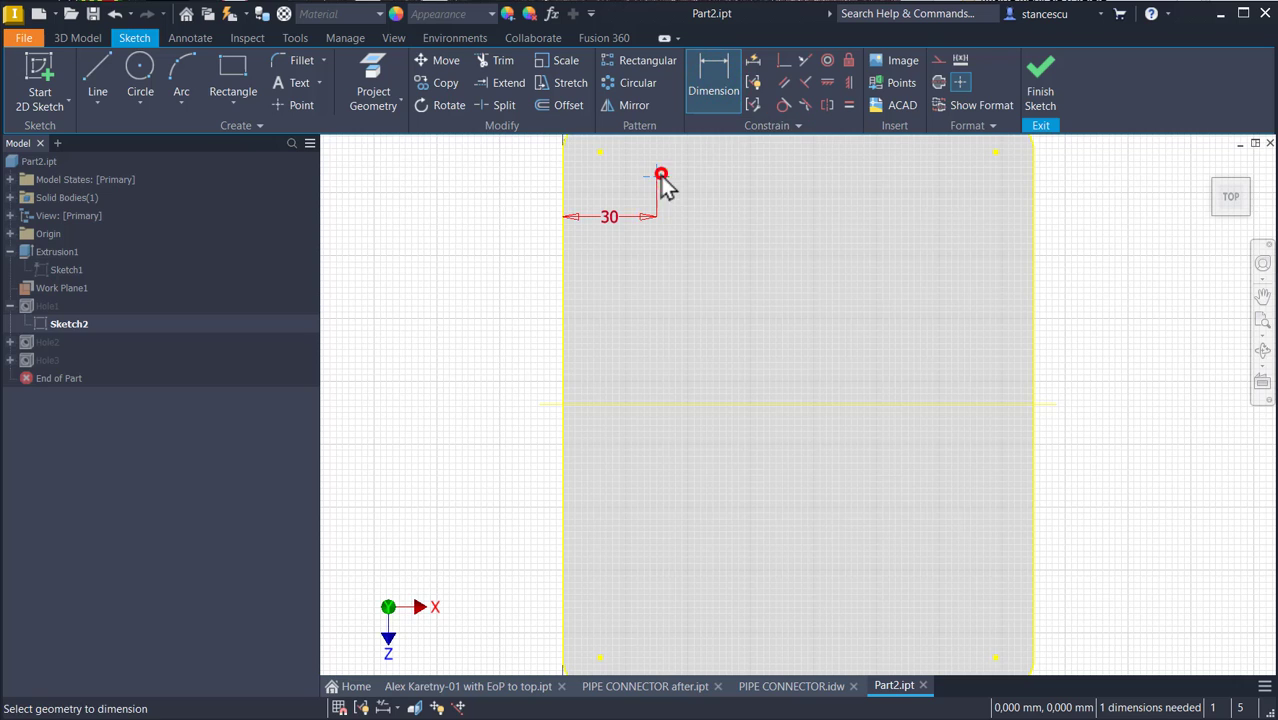
pyautogui.click(727, 401)
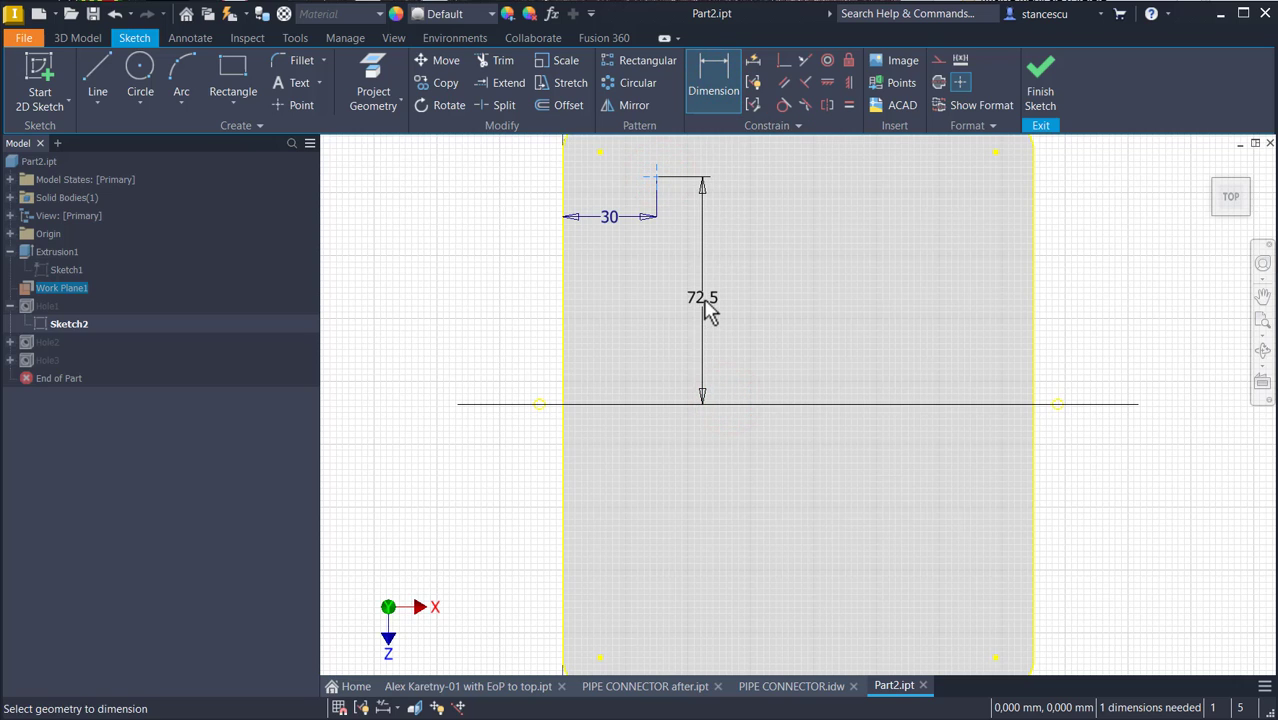
pyautogui.click(466, 310)
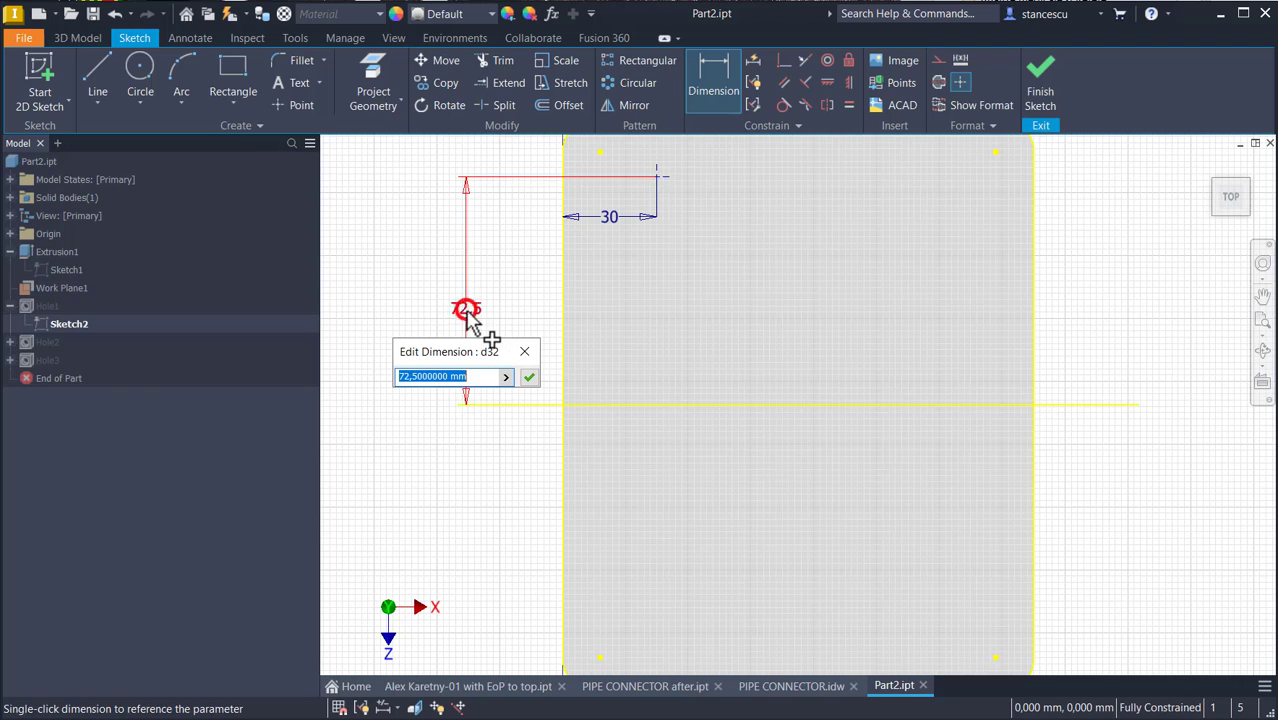
pyautogui.write('33')
pyautogui.press('Return')
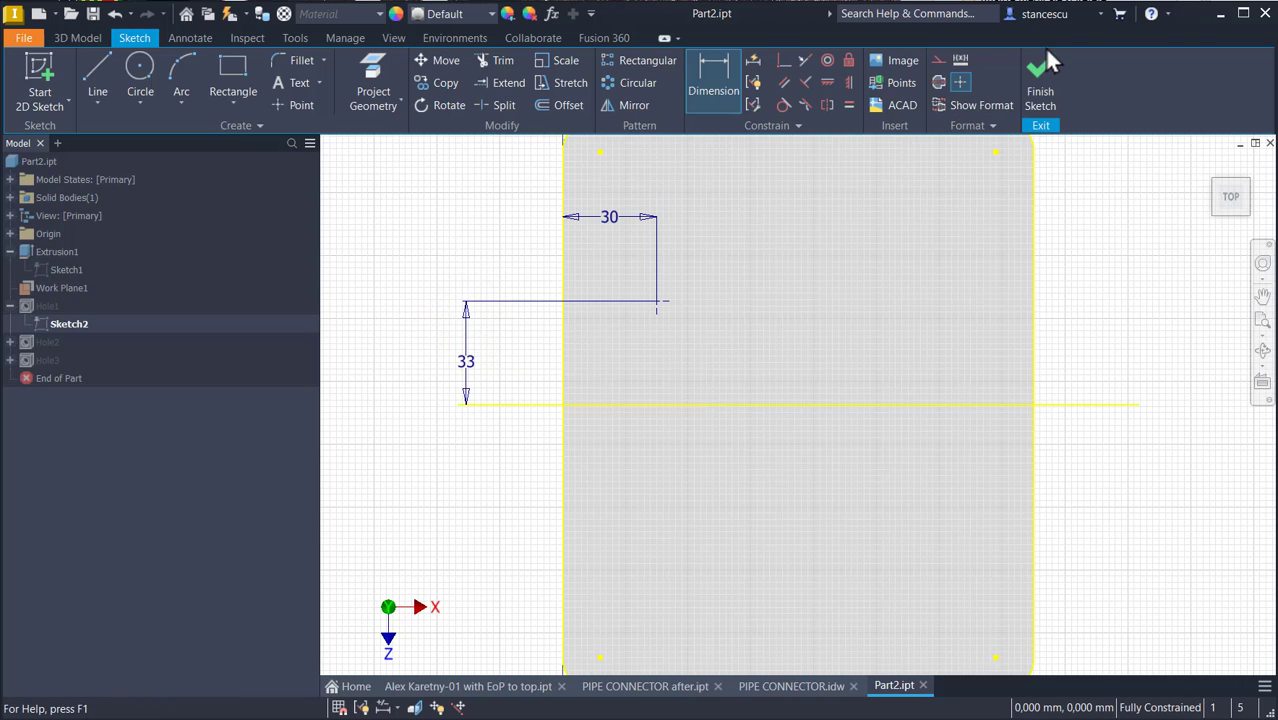
pyautogui.click(1045, 95)
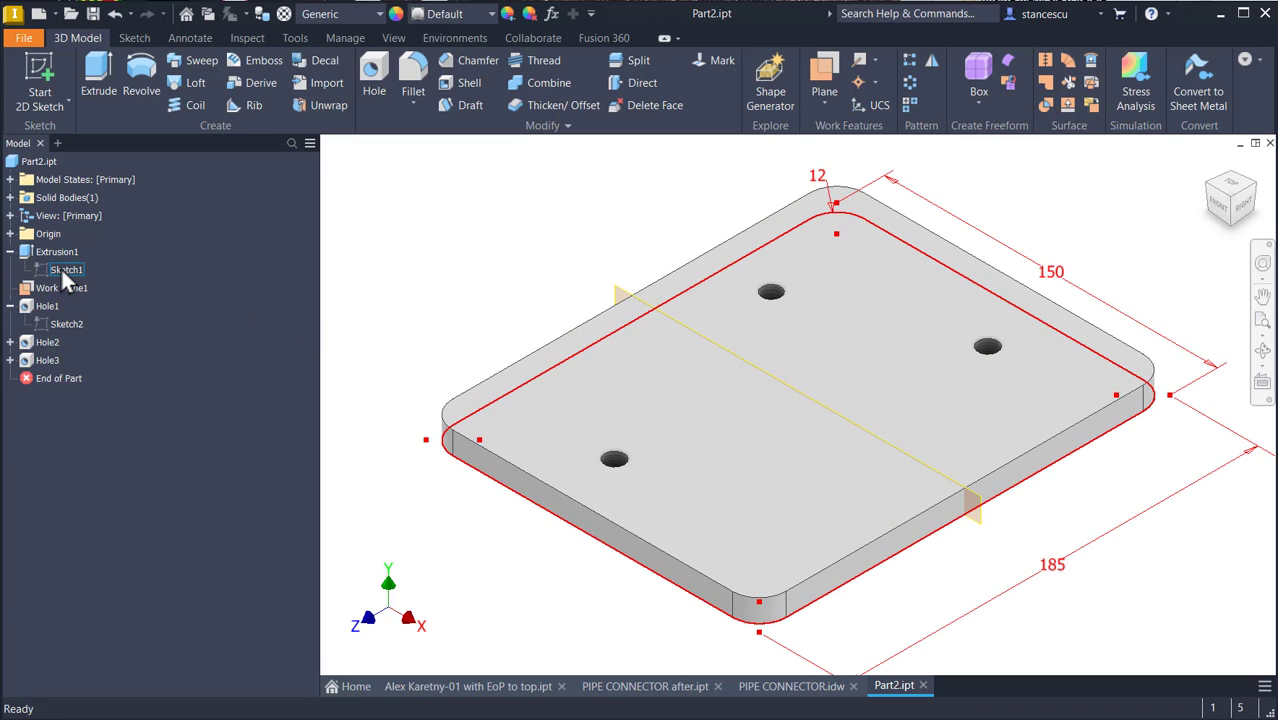
# Step: Set the 185 mm plate dimension in Extrusion1's Sketch1 to 110 mm and finish the sketch
pyautogui.doubleClick(44, 263)
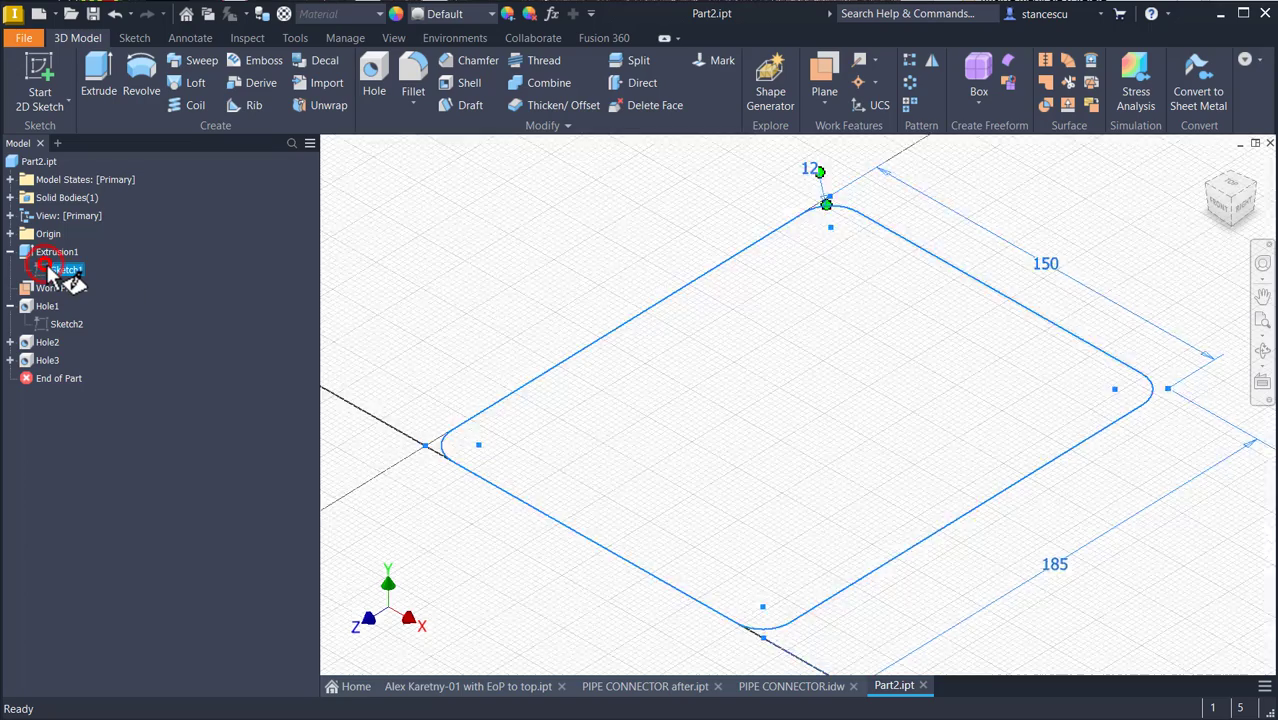
pyautogui.click(1100, 447)
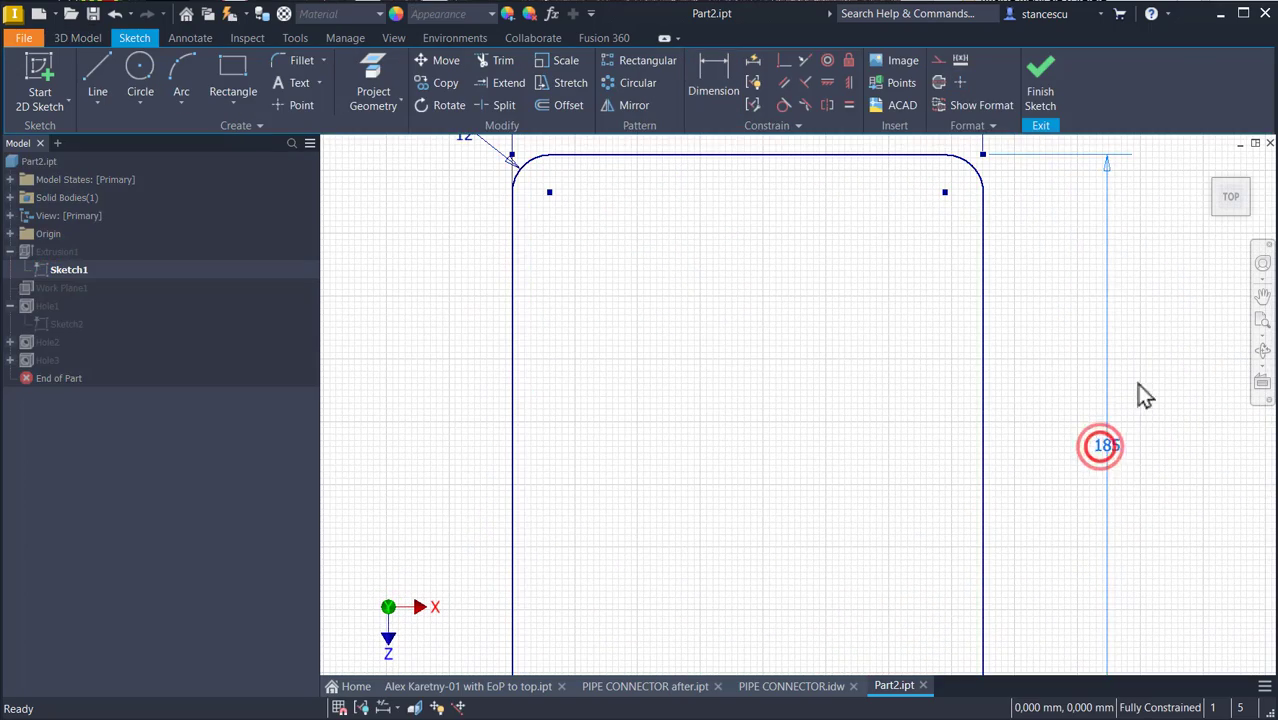
pyautogui.click(1101, 451)
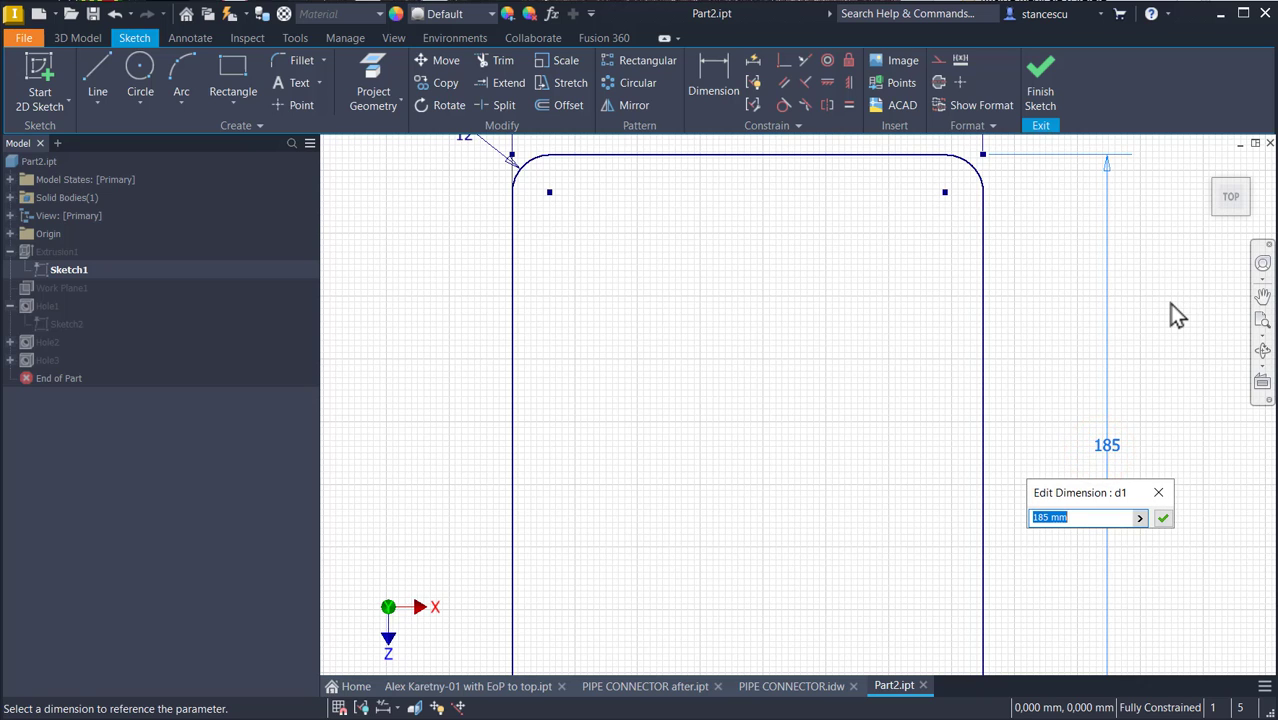
pyautogui.write('110')
pyautogui.press('Return')
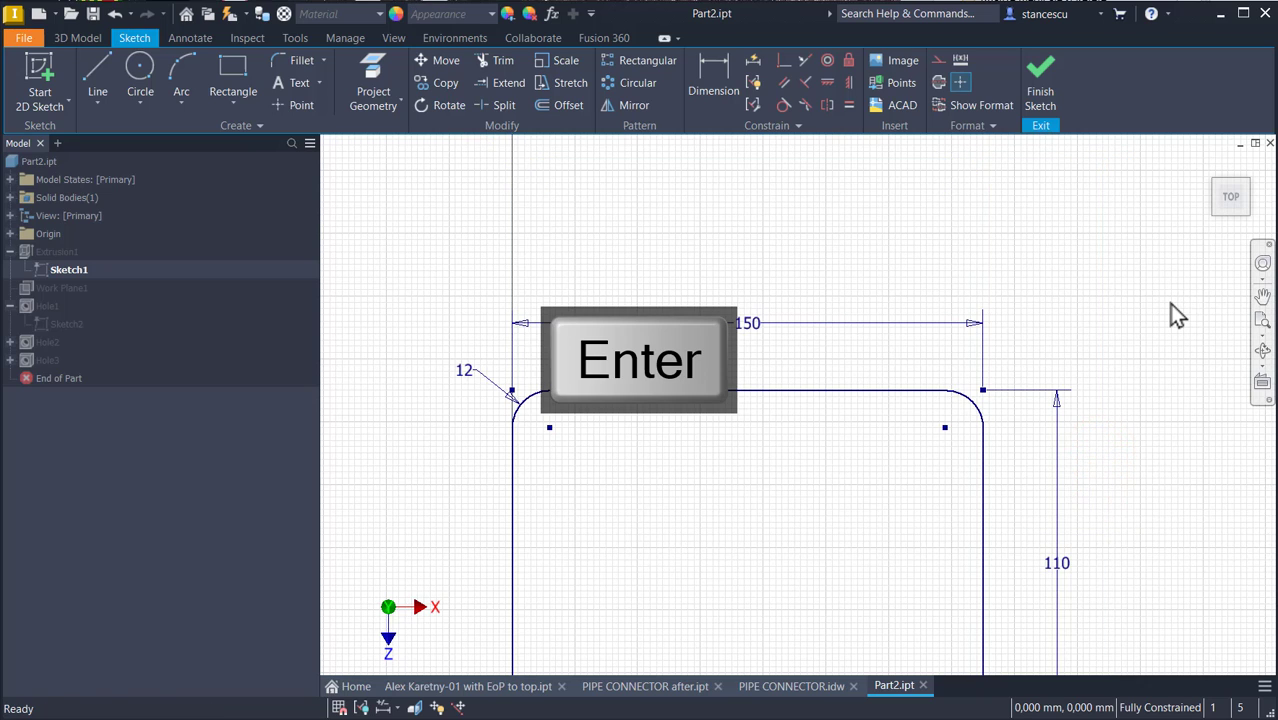
pyautogui.click(1040, 95)
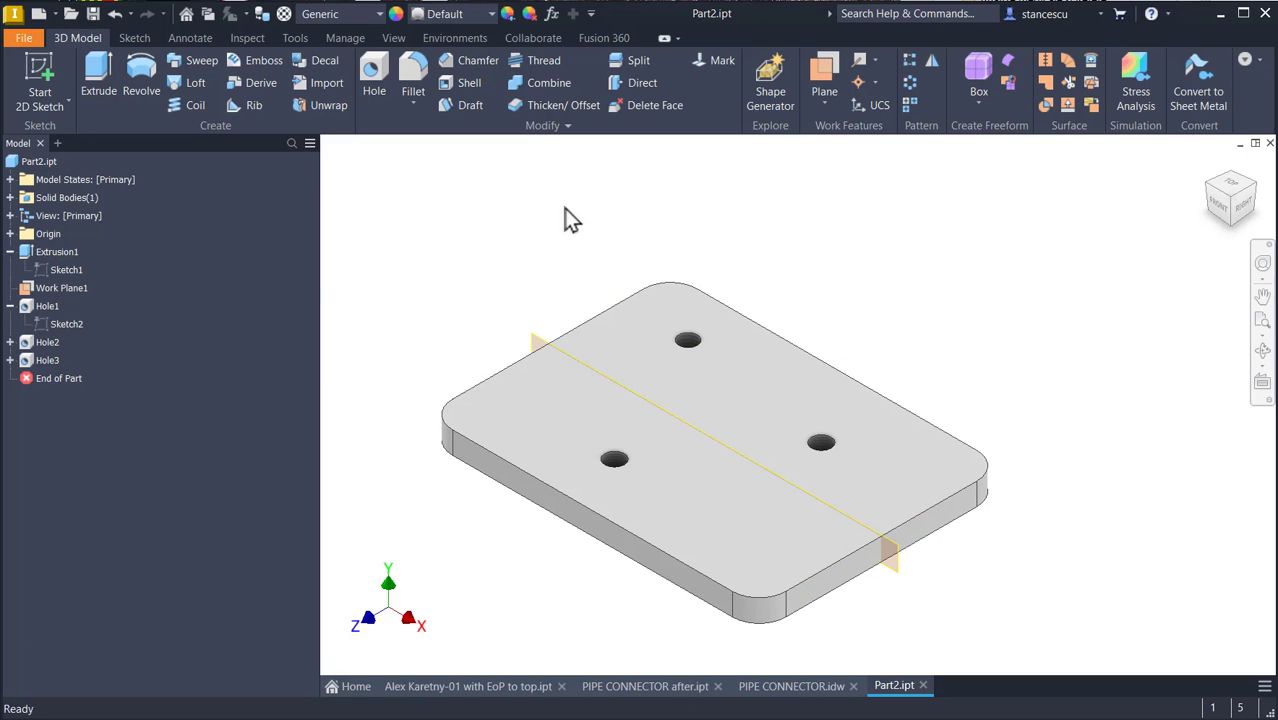
# Step: Expand Hole2 and Hole3 in the model tree to check which sketches place them
pyautogui.click(10, 342)
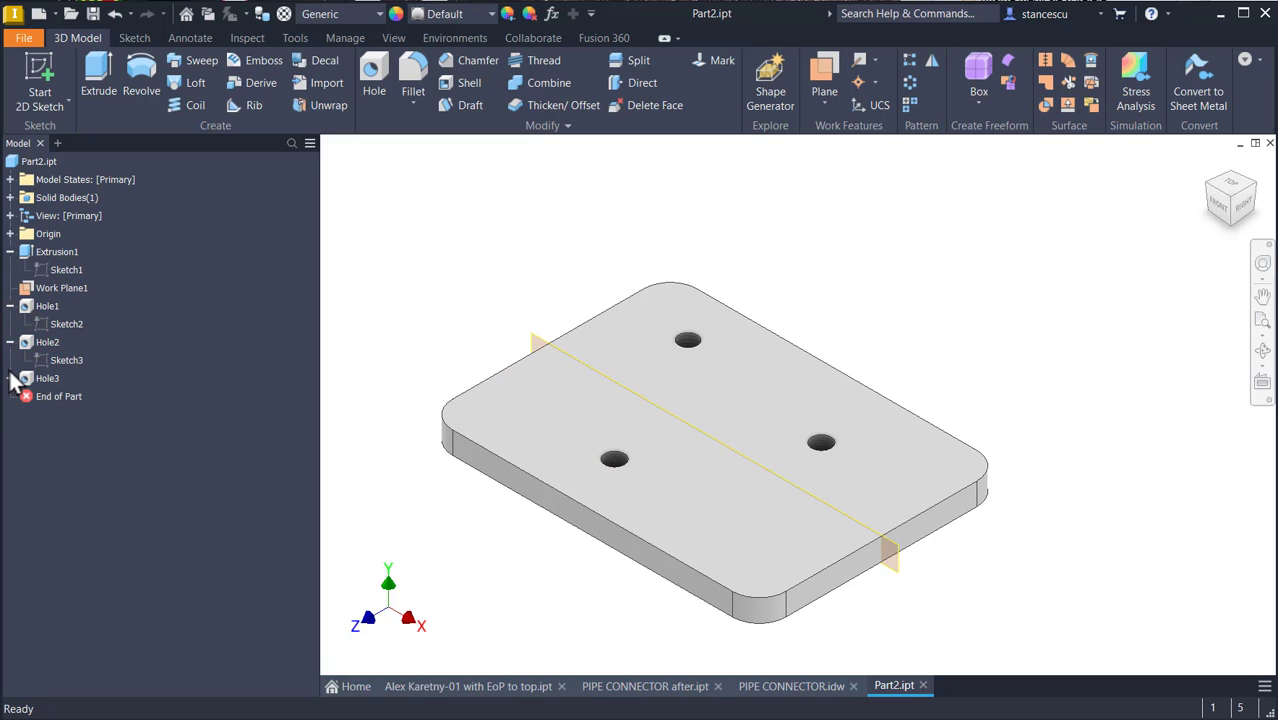
pyautogui.click(10, 379)
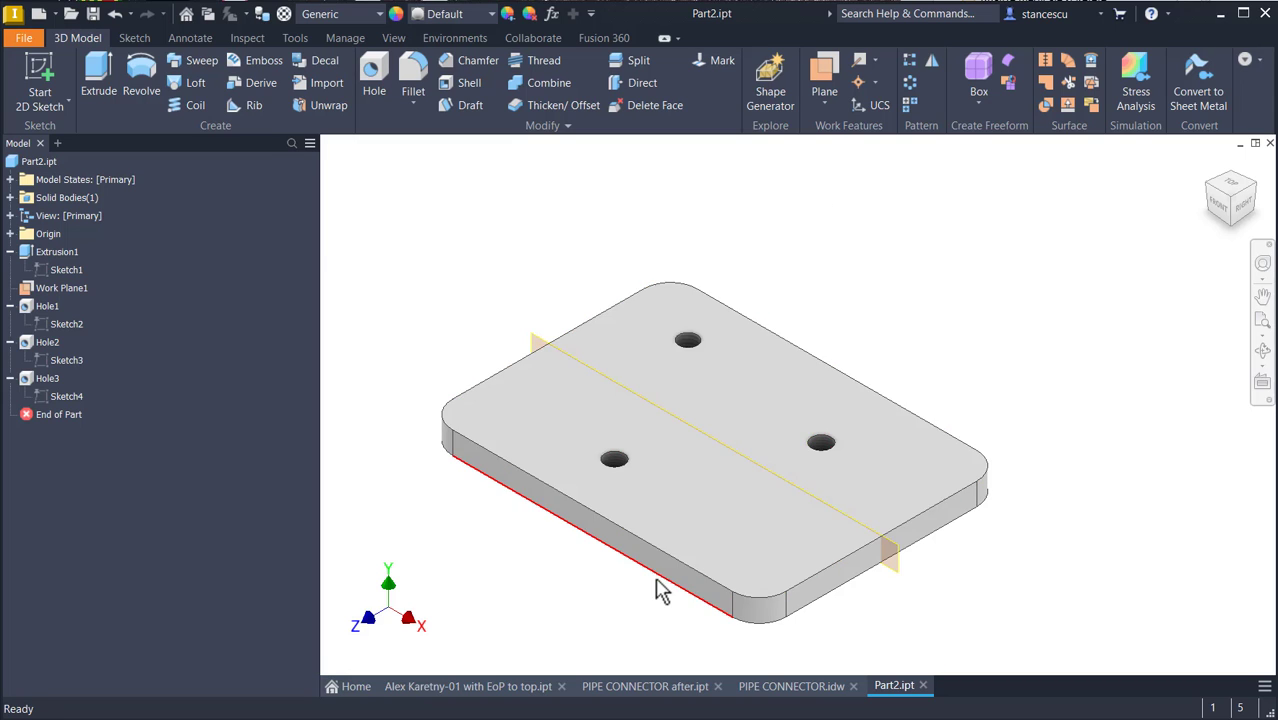
pyautogui.click(879, 251)
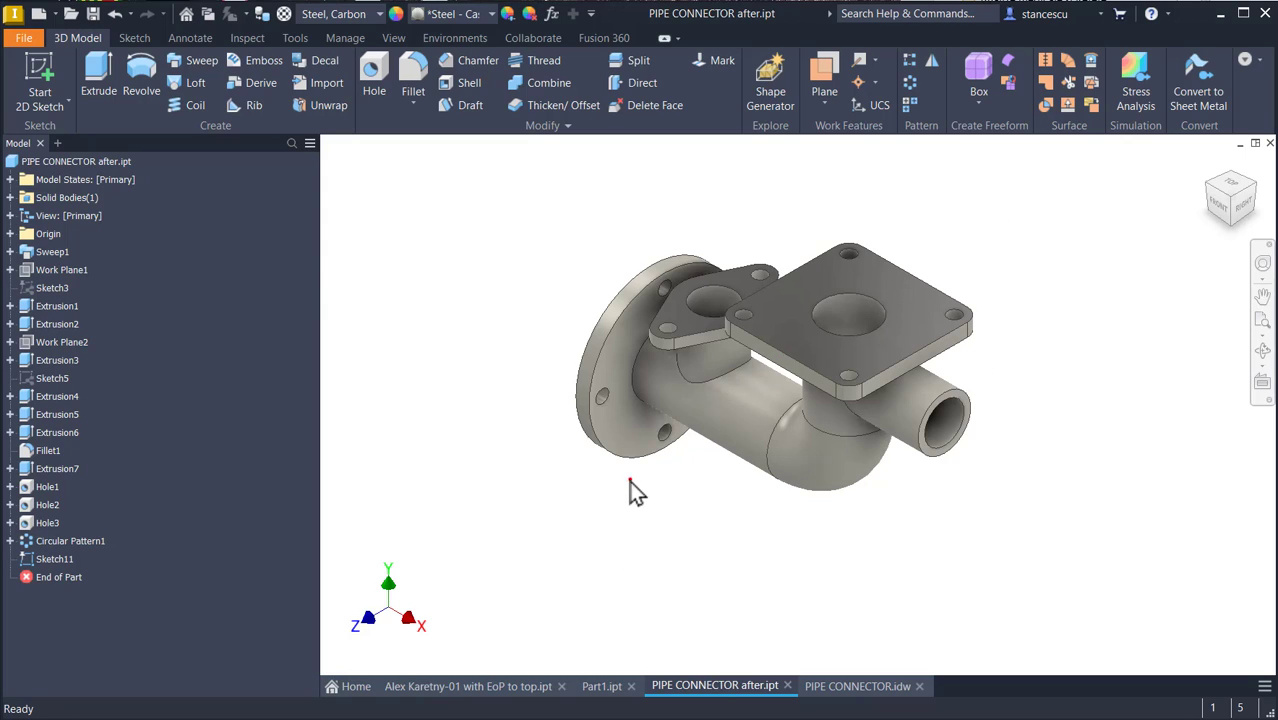
# Step: In PIPE CONNECTOR after.ipt, restore the home view and expand Extrusion1 to check the sketch it is built on
pyautogui.keyDown('shift'); pyautogui.moveTo(629, 480); pyautogui.dragTo(778, 521, button='middle'); pyautogui.keyUp('shift')
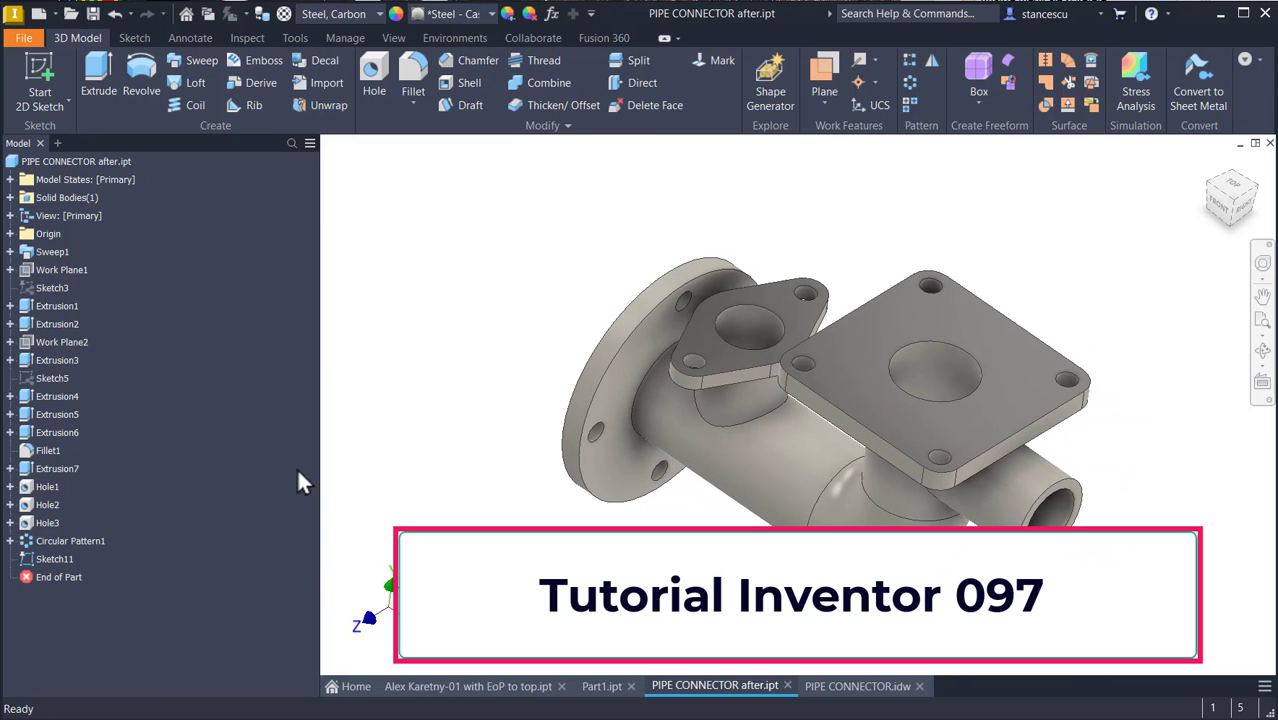
pyautogui.press('F6')
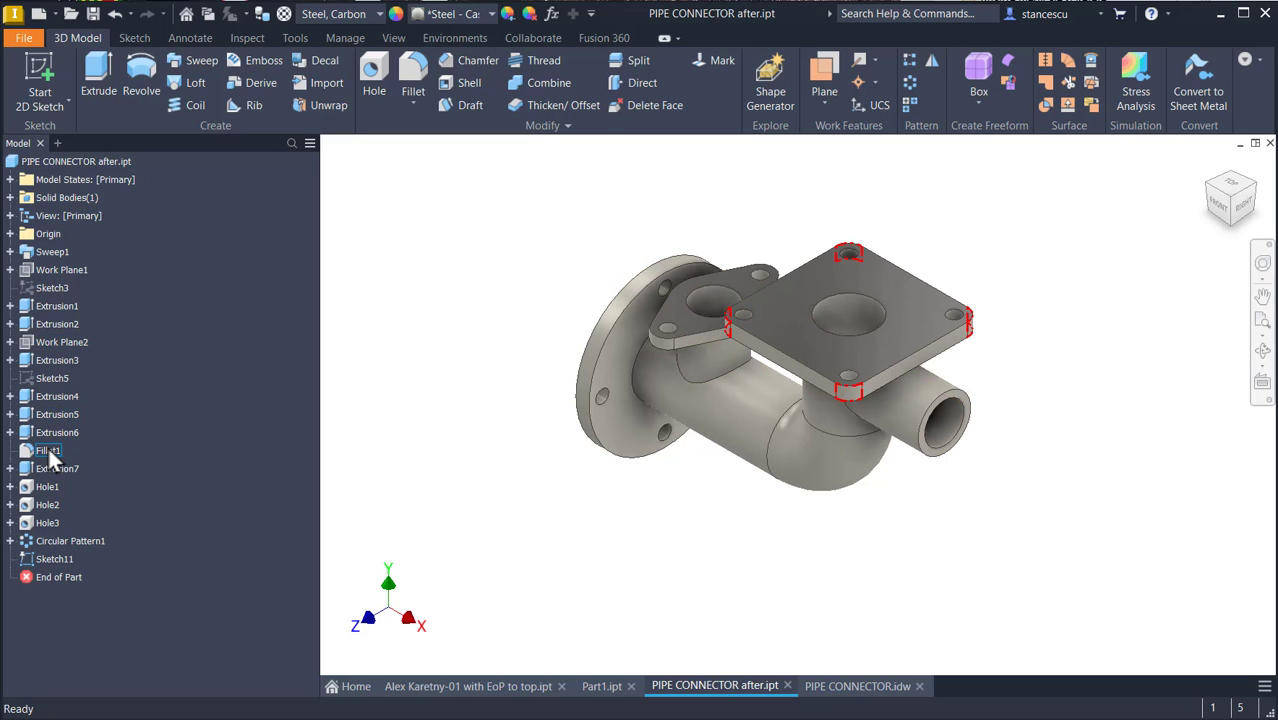
pyautogui.click(10, 307)
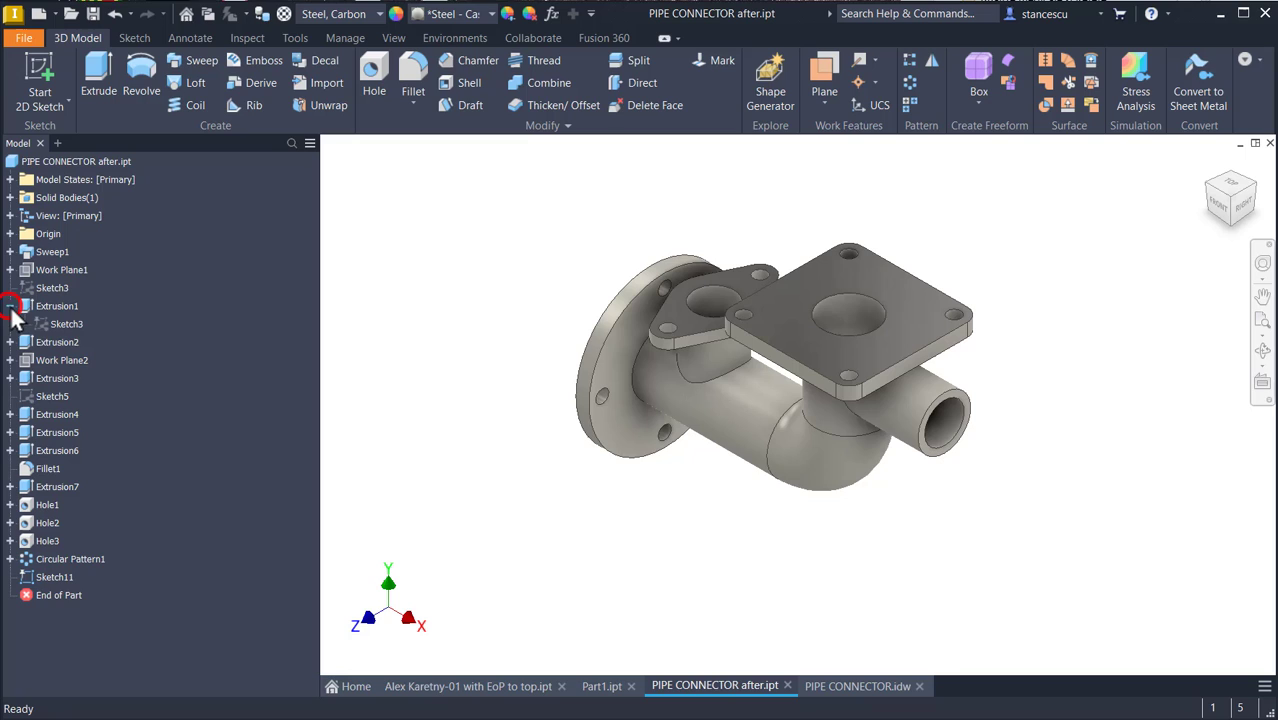
pyautogui.click(63, 308)
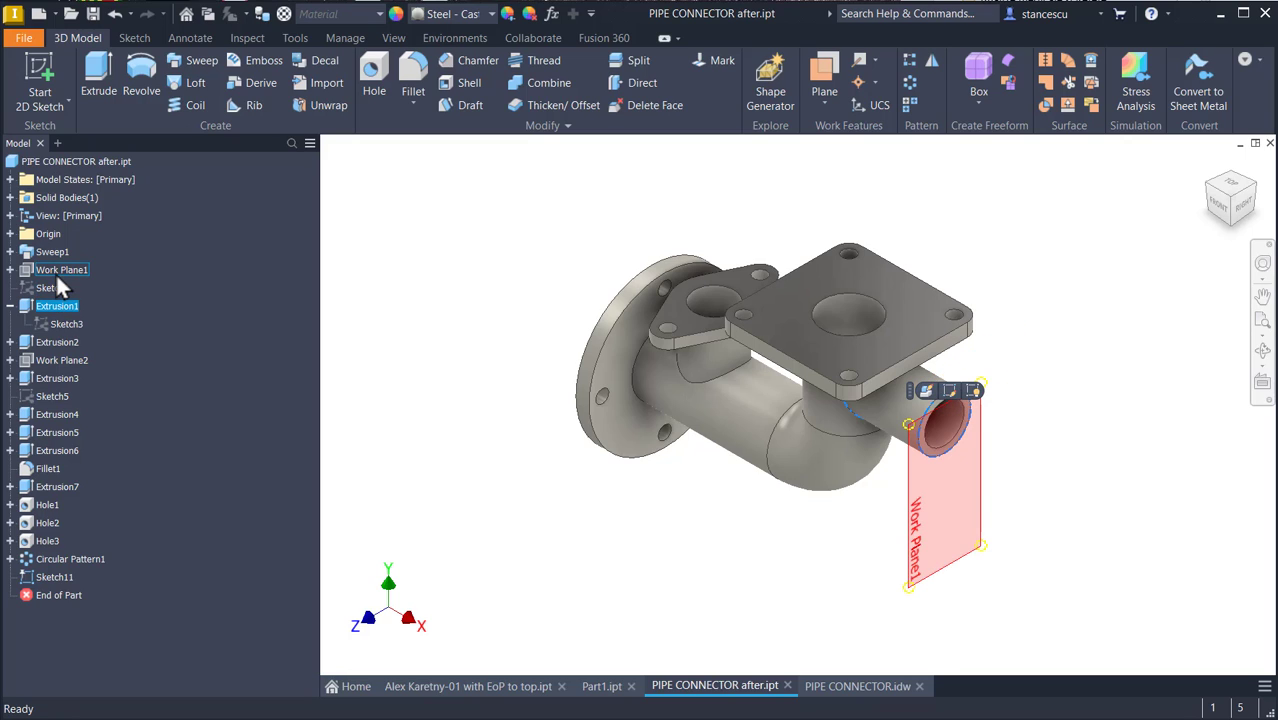
# Step: Delete Work Plane1 but keep its dependent sketches and features
pyautogui.click(55, 272)
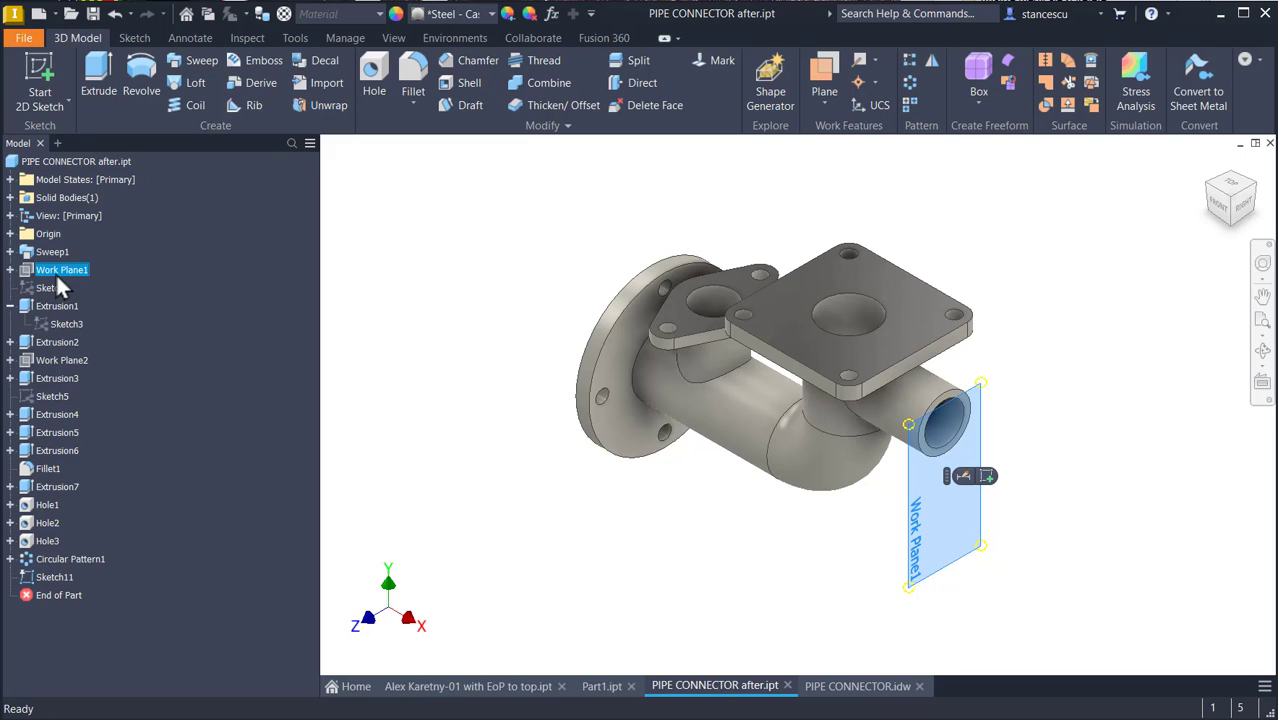
pyautogui.rightClick(56, 288)
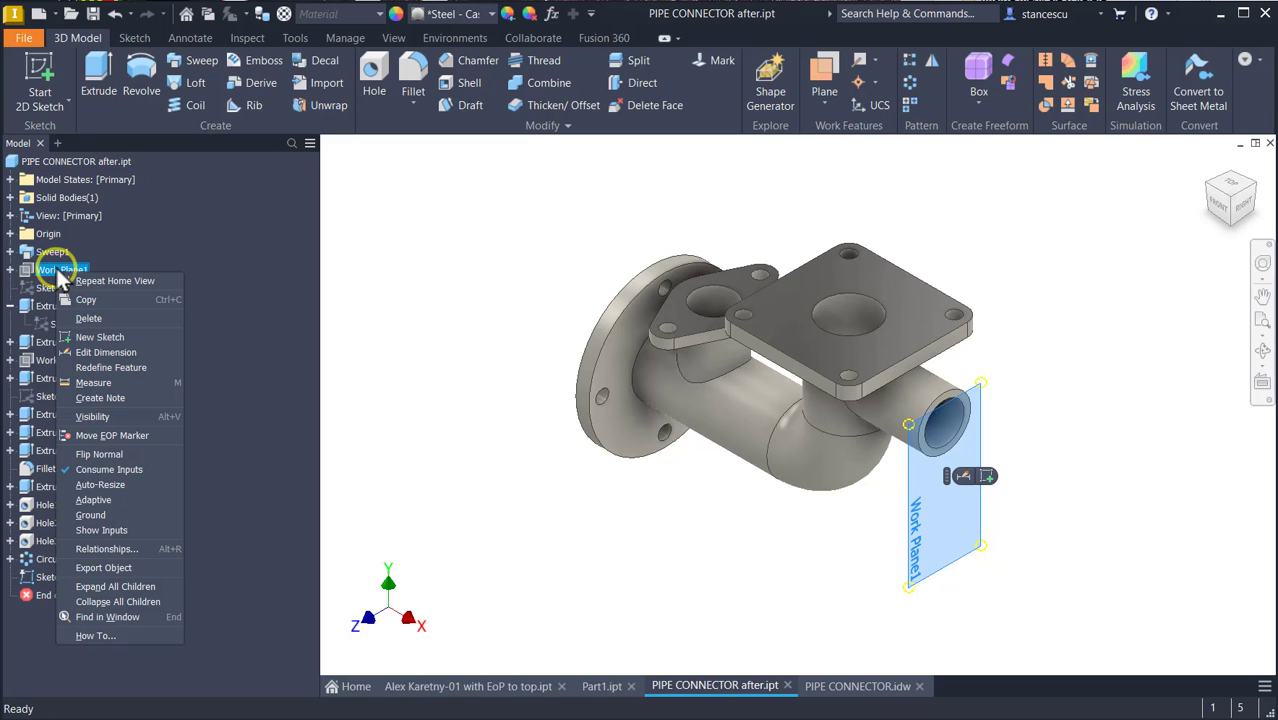
pyautogui.click(108, 319)
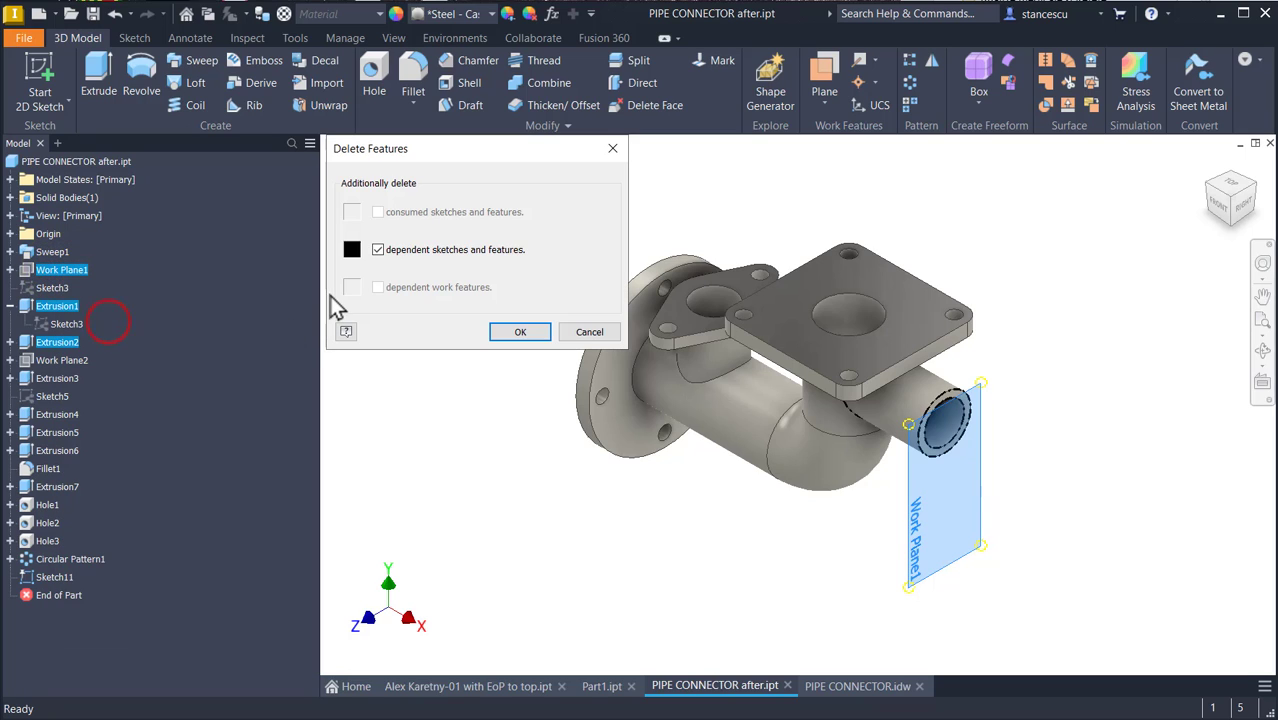
pyautogui.click(377, 250)
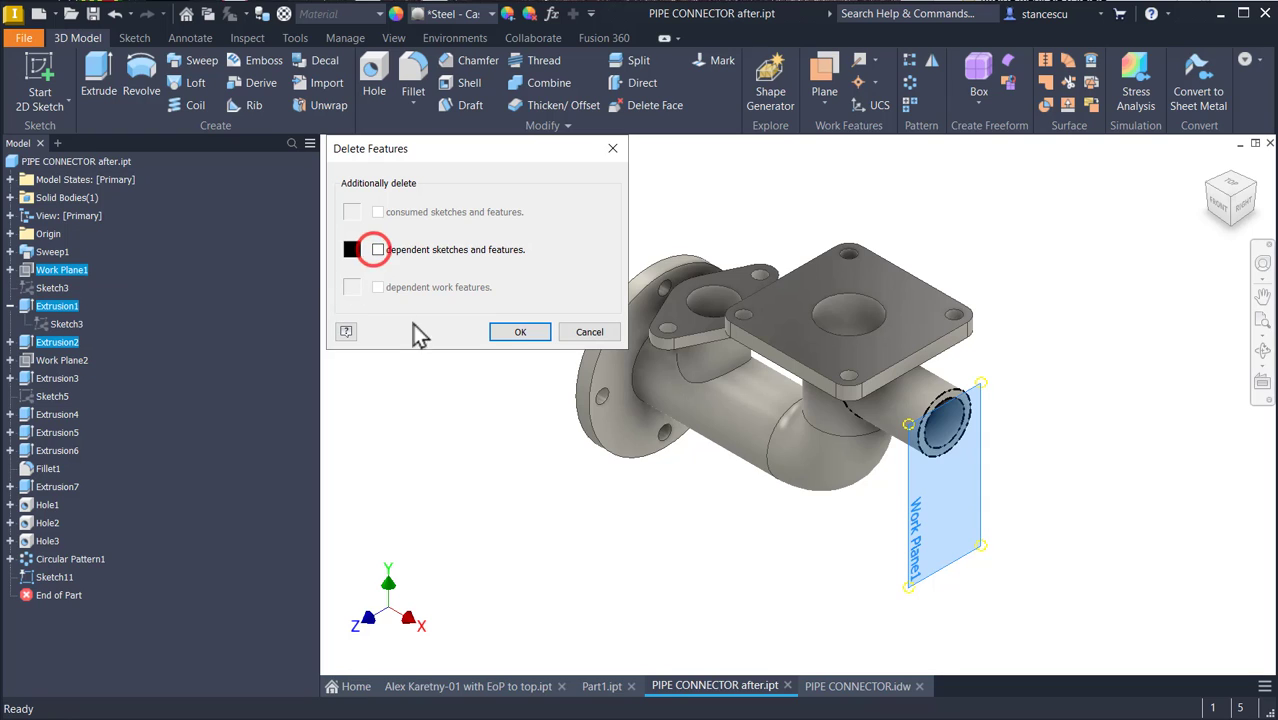
pyautogui.click(519, 335)
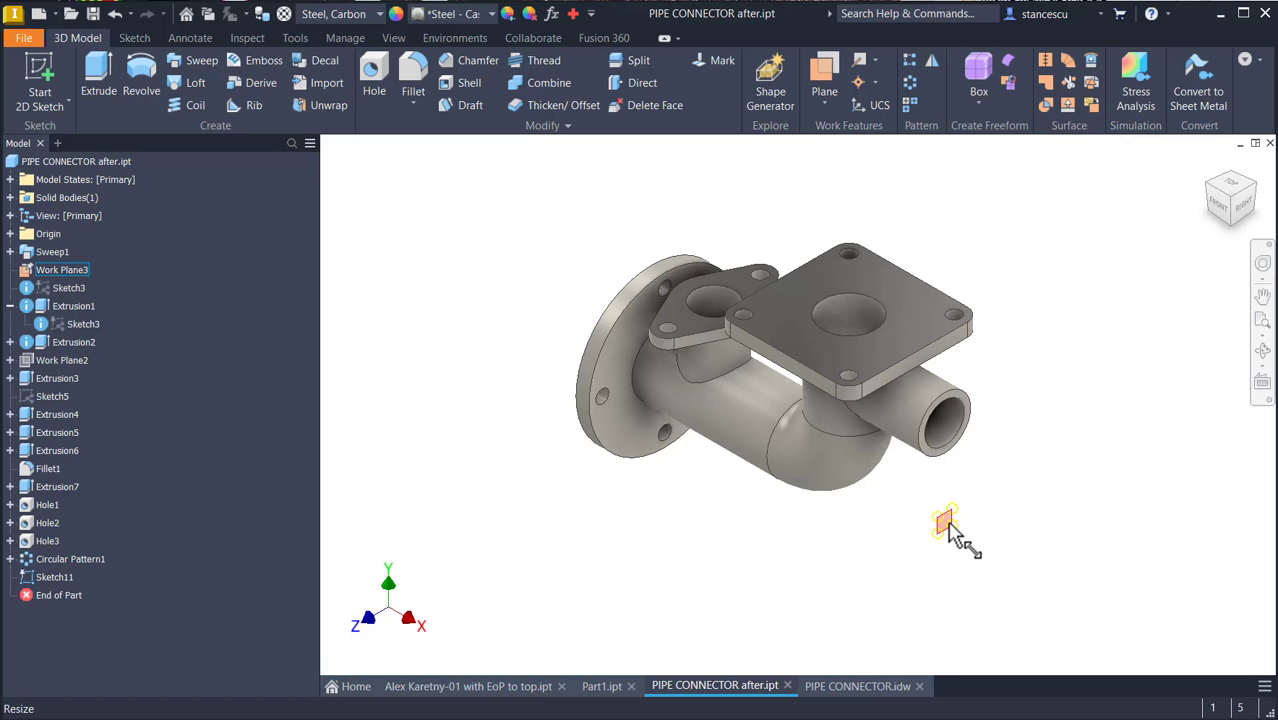
# Step: Switch to the PIPE CONNECTOR.idw drawing to consult the pipe connector's dimensions
pyautogui.click(853, 687)
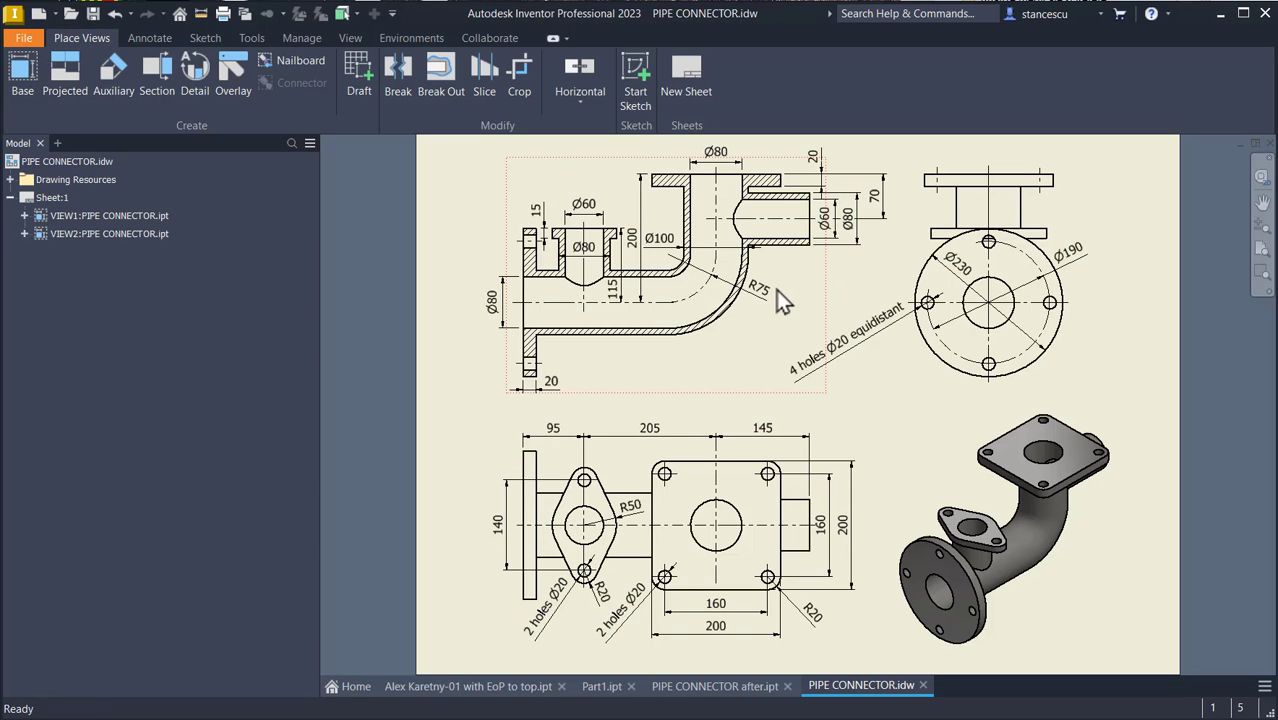
# Step: Switch back to PIPE CONNECTOR after.ipt and move the end-of-part marker directly below Work Plane3
pyautogui.click(704, 687)
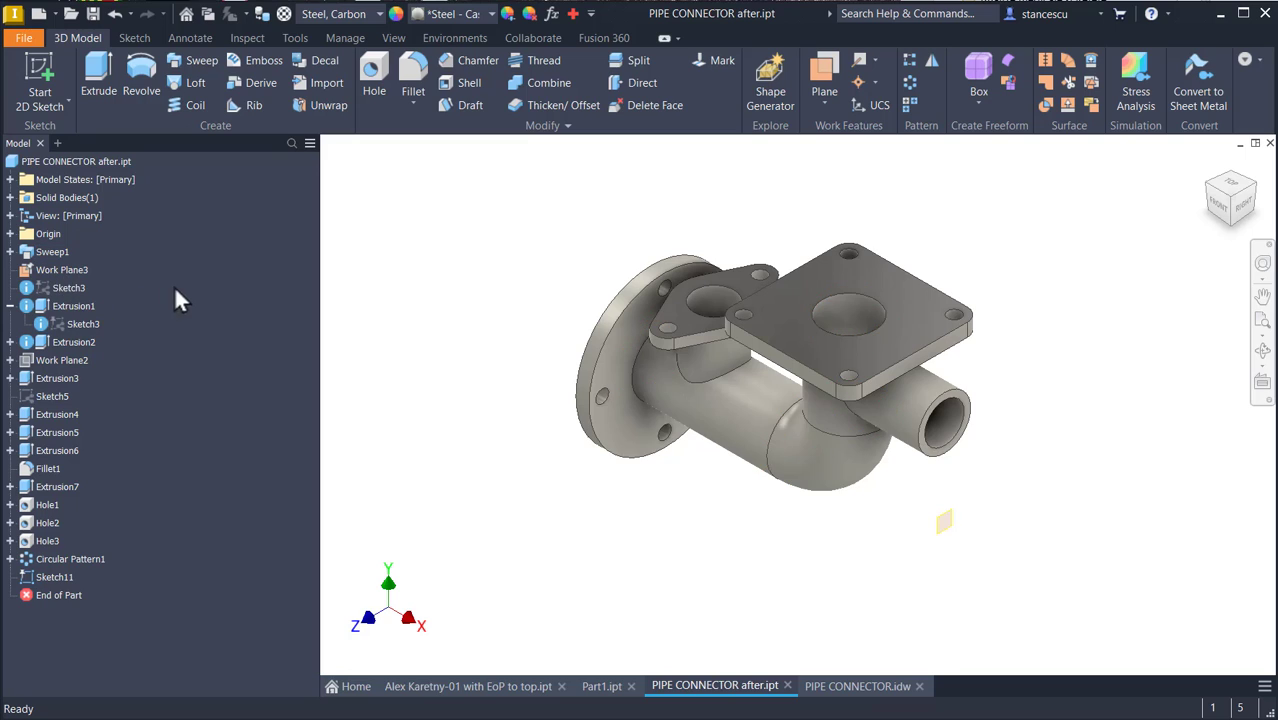
pyautogui.rightClick(38, 269)
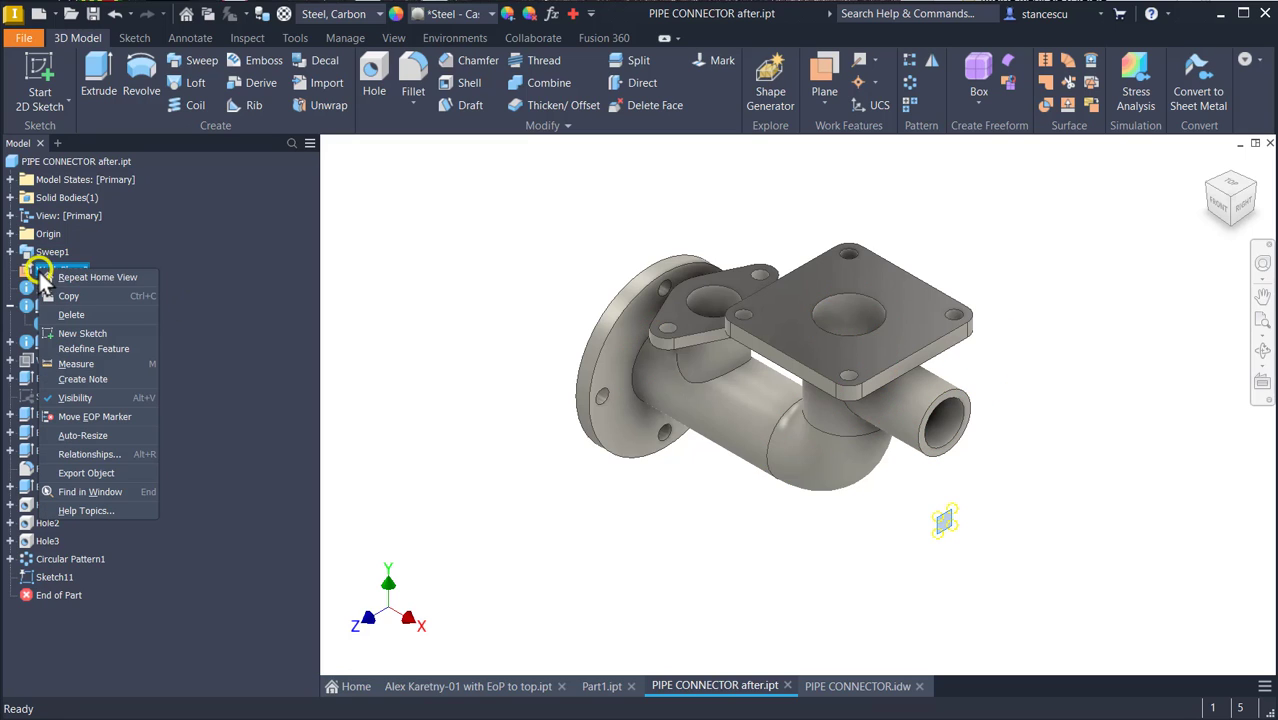
pyautogui.click(111, 418)
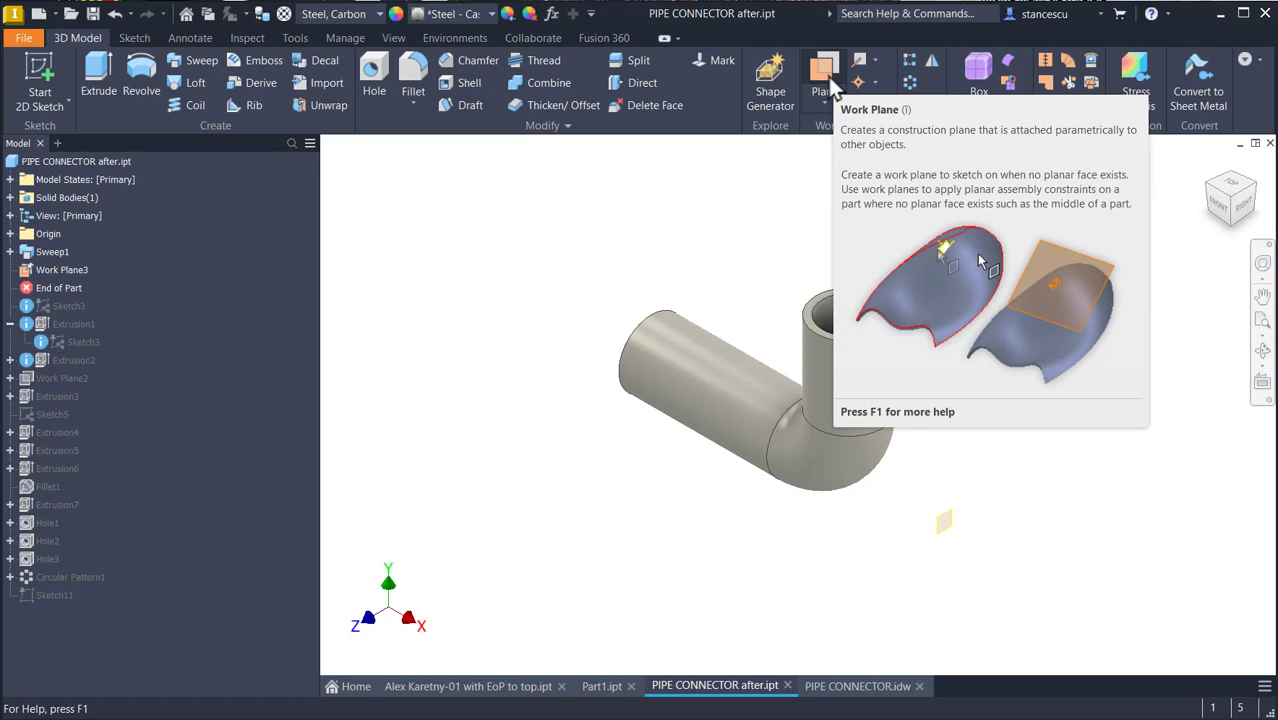
# Step: Create a work plane offset 95+205+145 mm from the origin YZ Plane towards the vertical pipe side
pyautogui.click(10, 233)
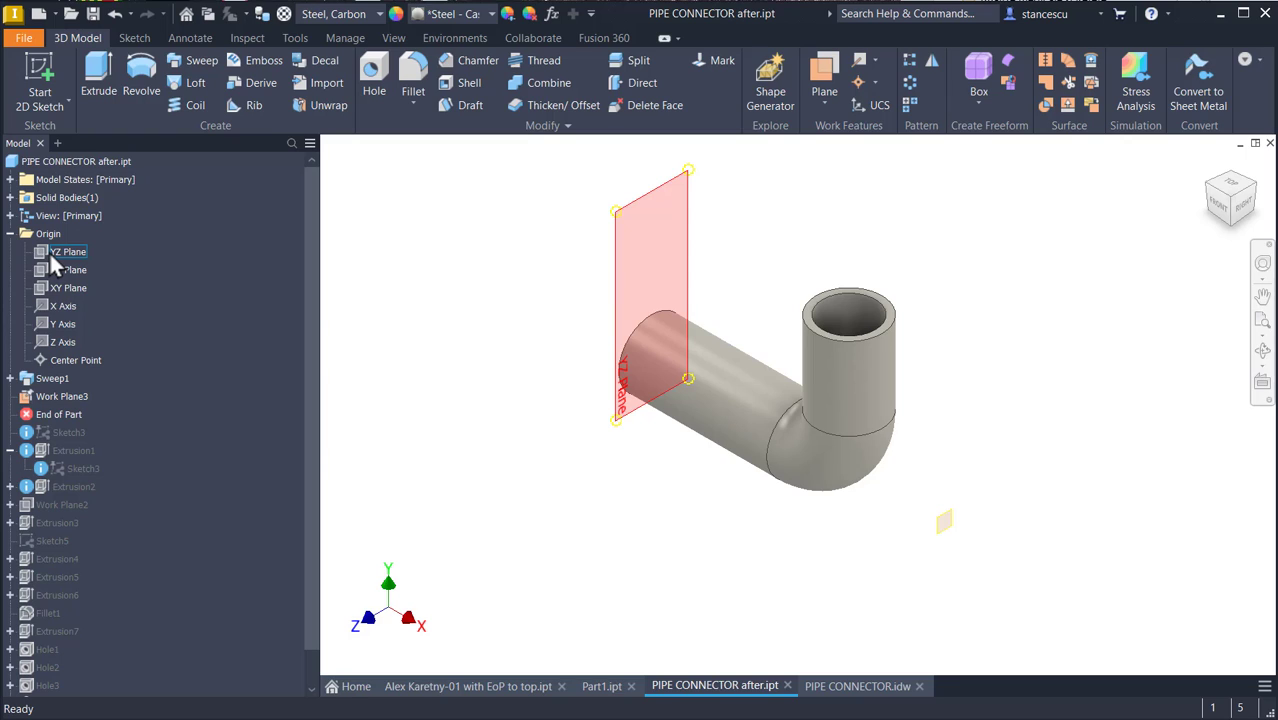
pyautogui.click(815, 73)
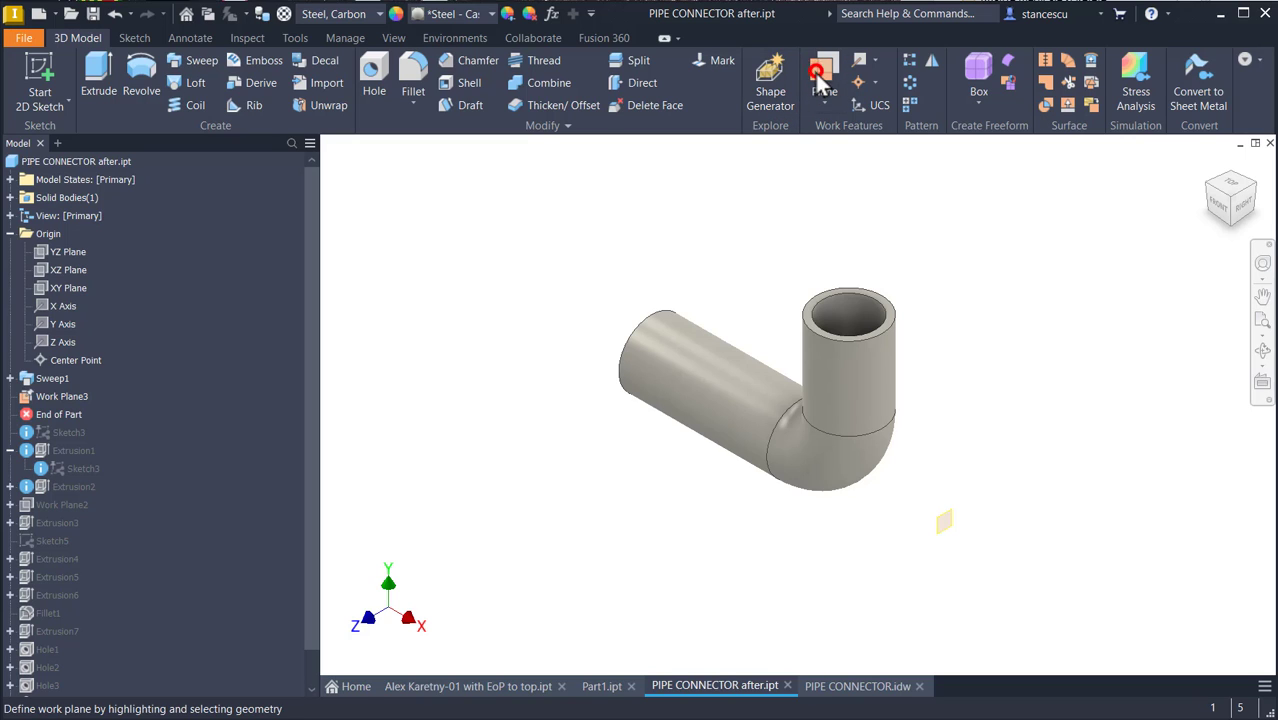
pyautogui.click(62, 252)
pyautogui.moveTo(617, 262); pyautogui.dragTo(731, 276)
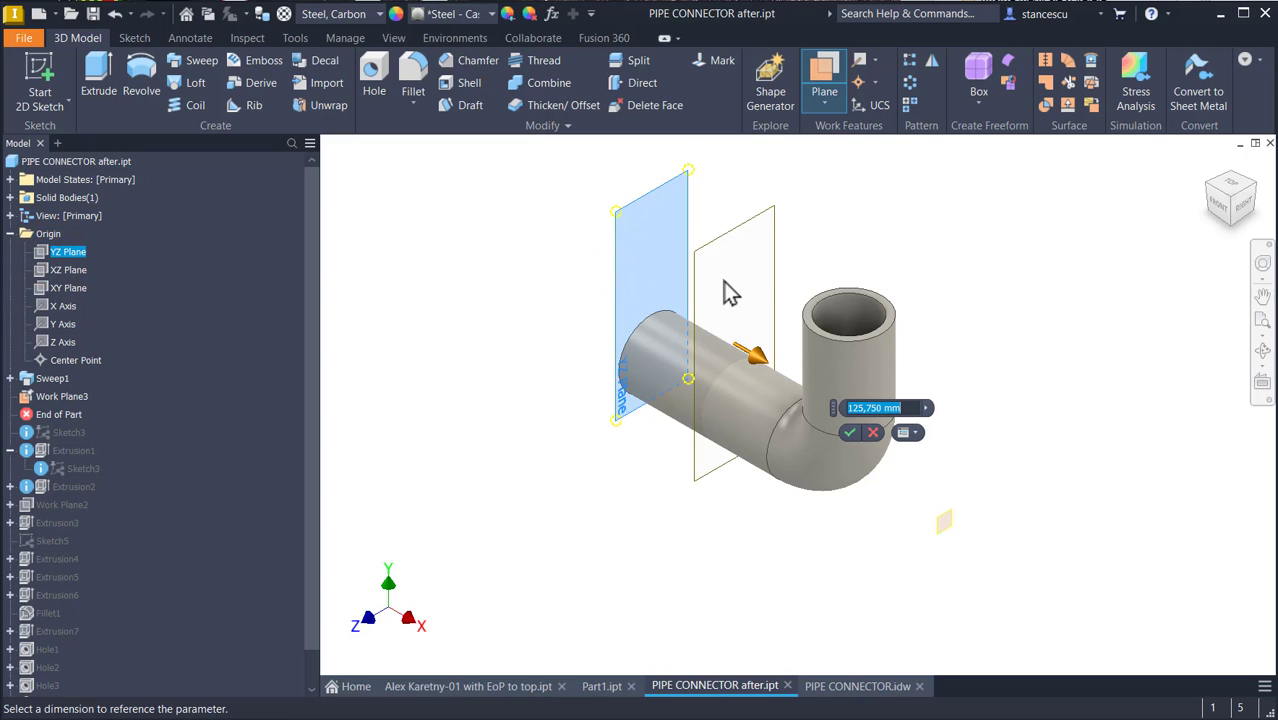
pyautogui.write('95+2')
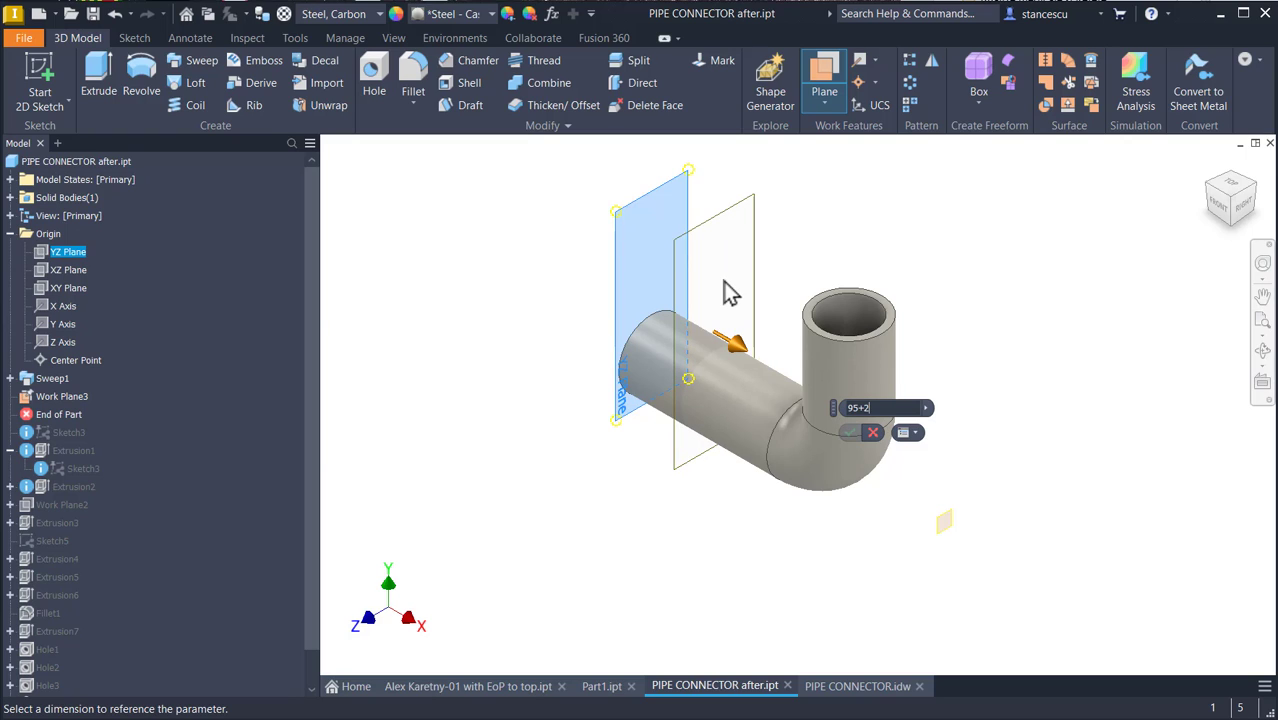
pyautogui.write('05+')
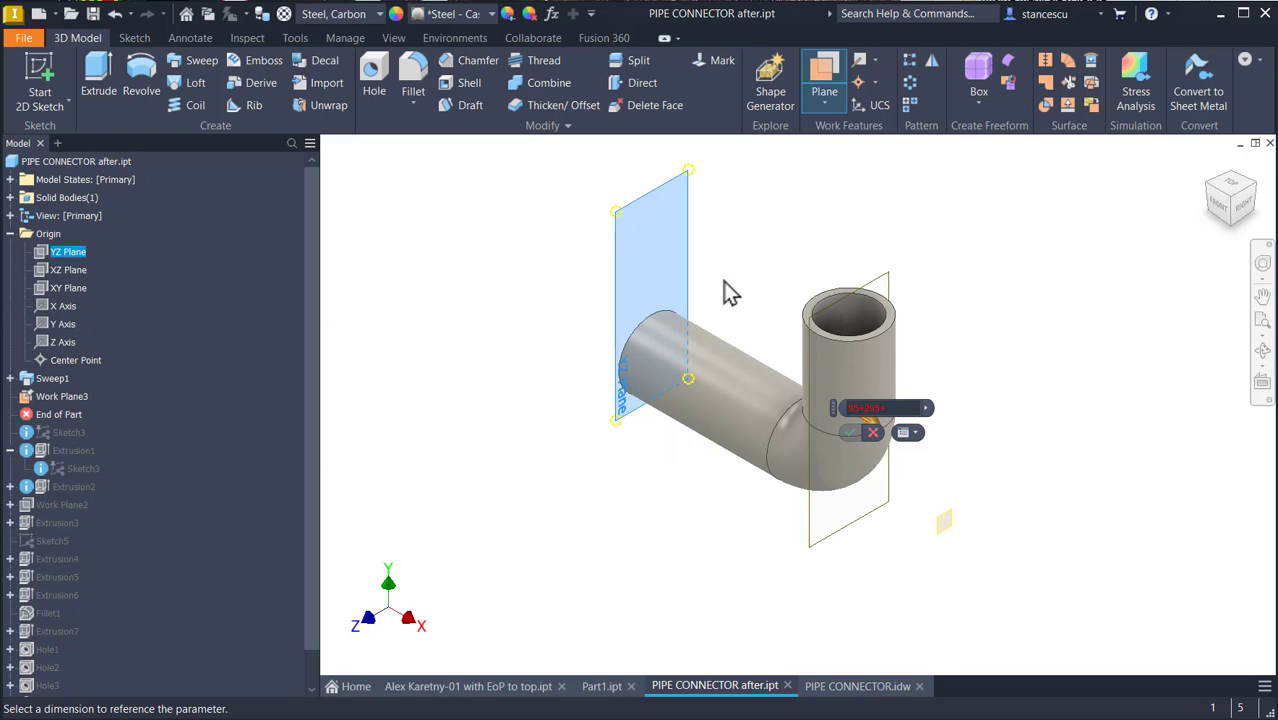
pyautogui.write('145')
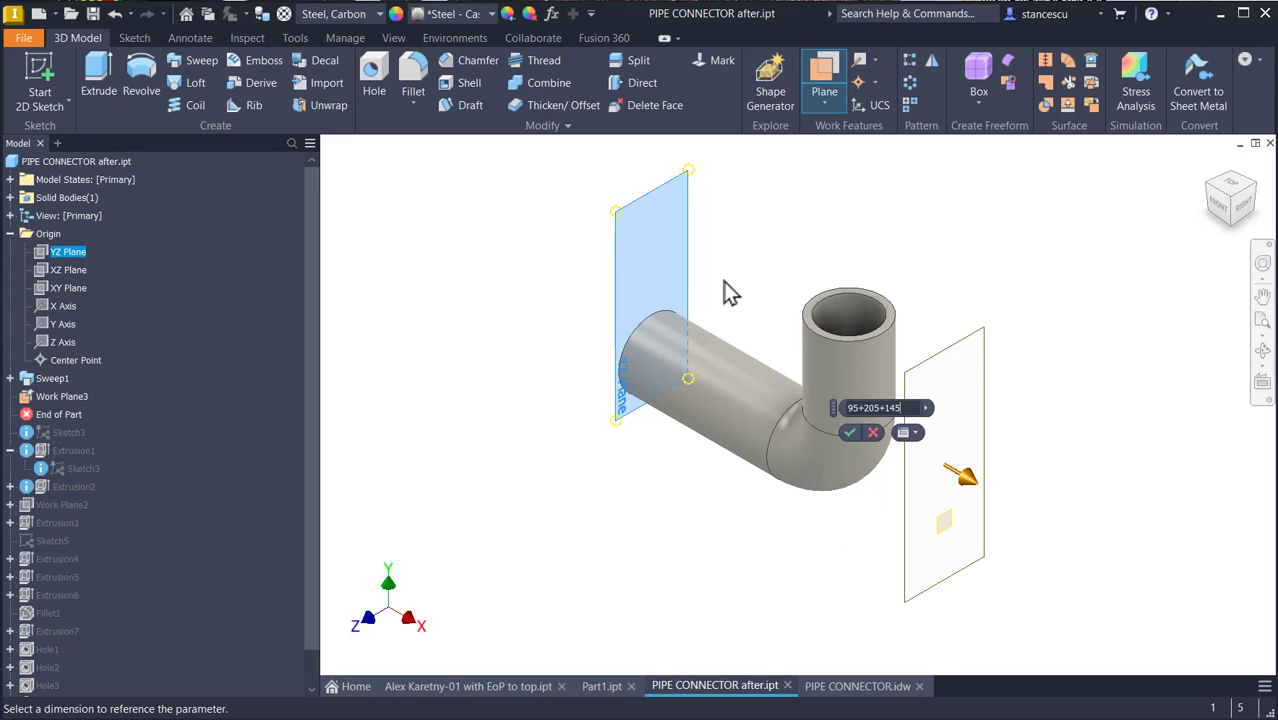
pyautogui.press('Return')
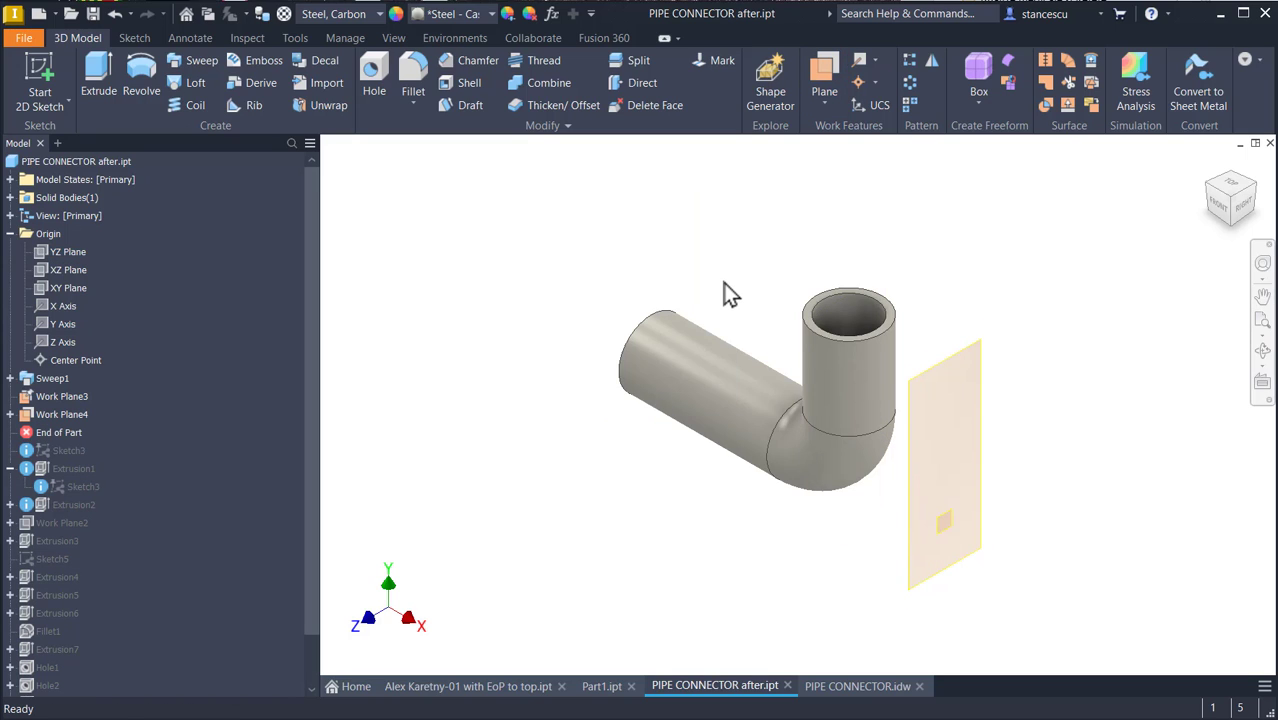
# Step: Move the end-of-part marker down to just below Work Plane2 so Extrusion1 and Extrusion2 are included again
pyautogui.keyDown('shift'); pyautogui.moveTo(987, 563); pyautogui.dragTo(980, 368, button='middle'); pyautogui.keyUp('shift')
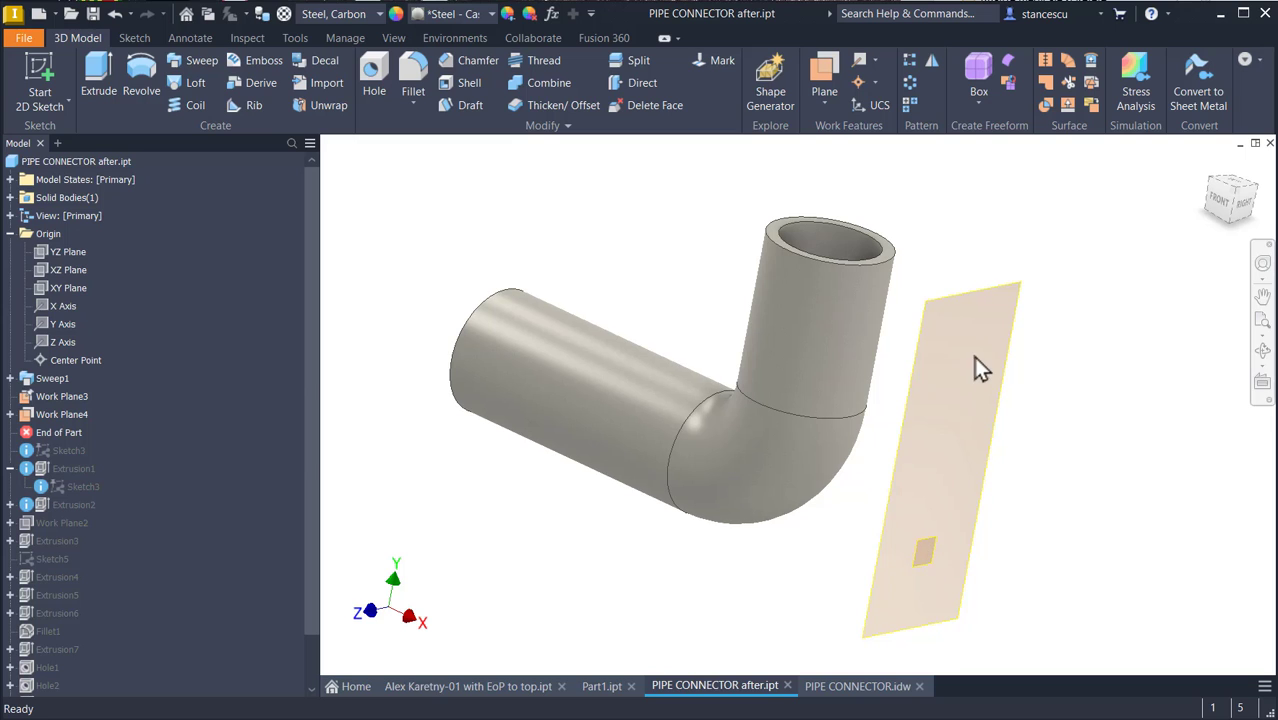
pyautogui.scroll(2, 1004, 414)
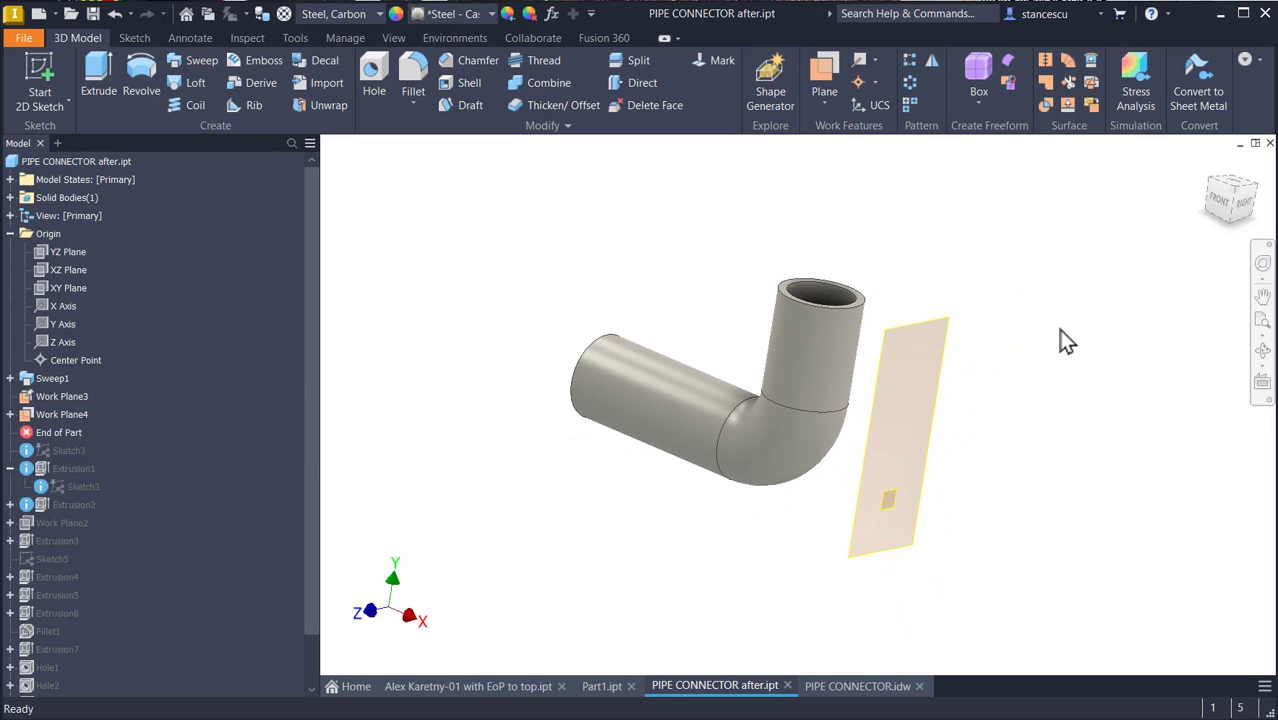
pyautogui.scroll(2, 1061, 330)
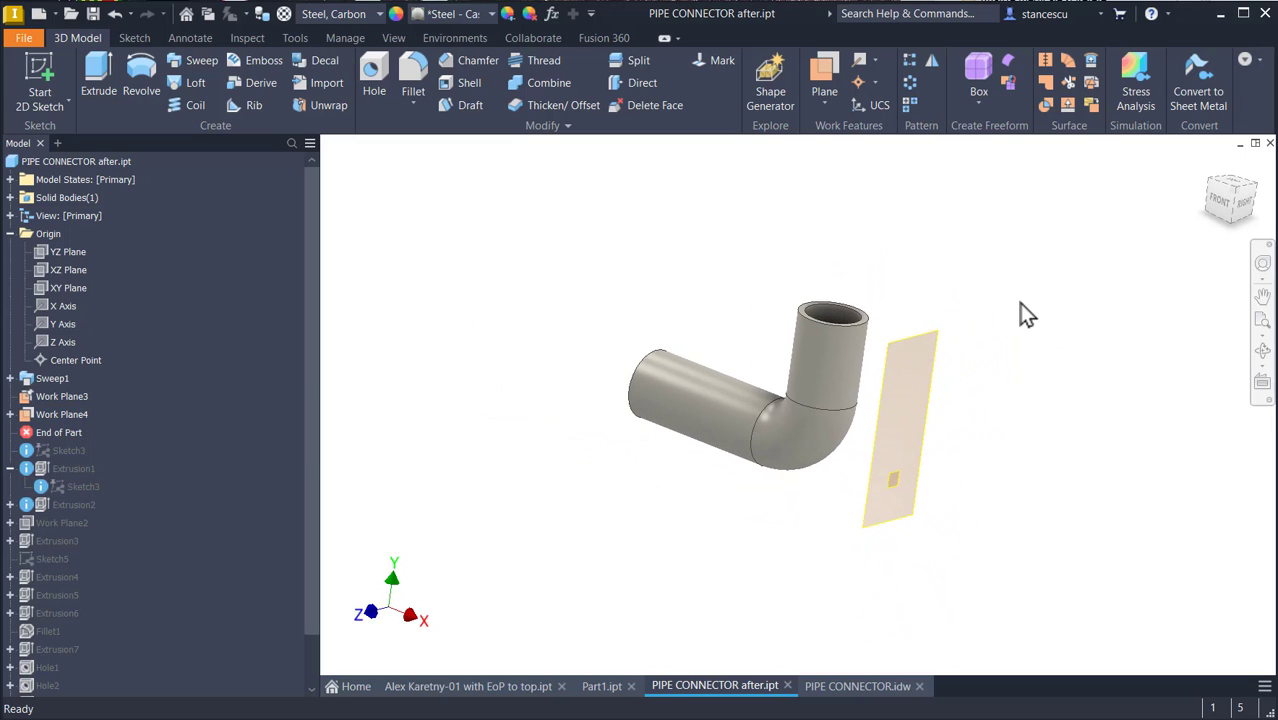
pyautogui.scroll(2, 1020, 303)
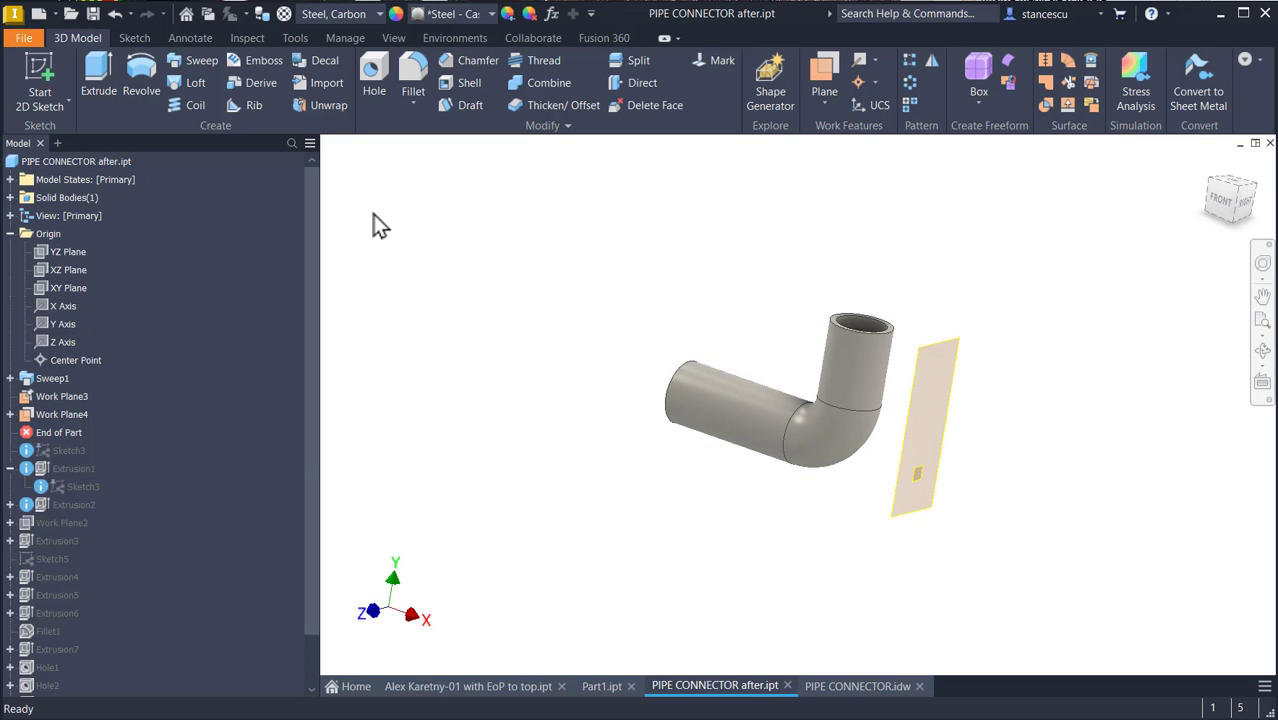
pyautogui.scroll(1, 373, 213)
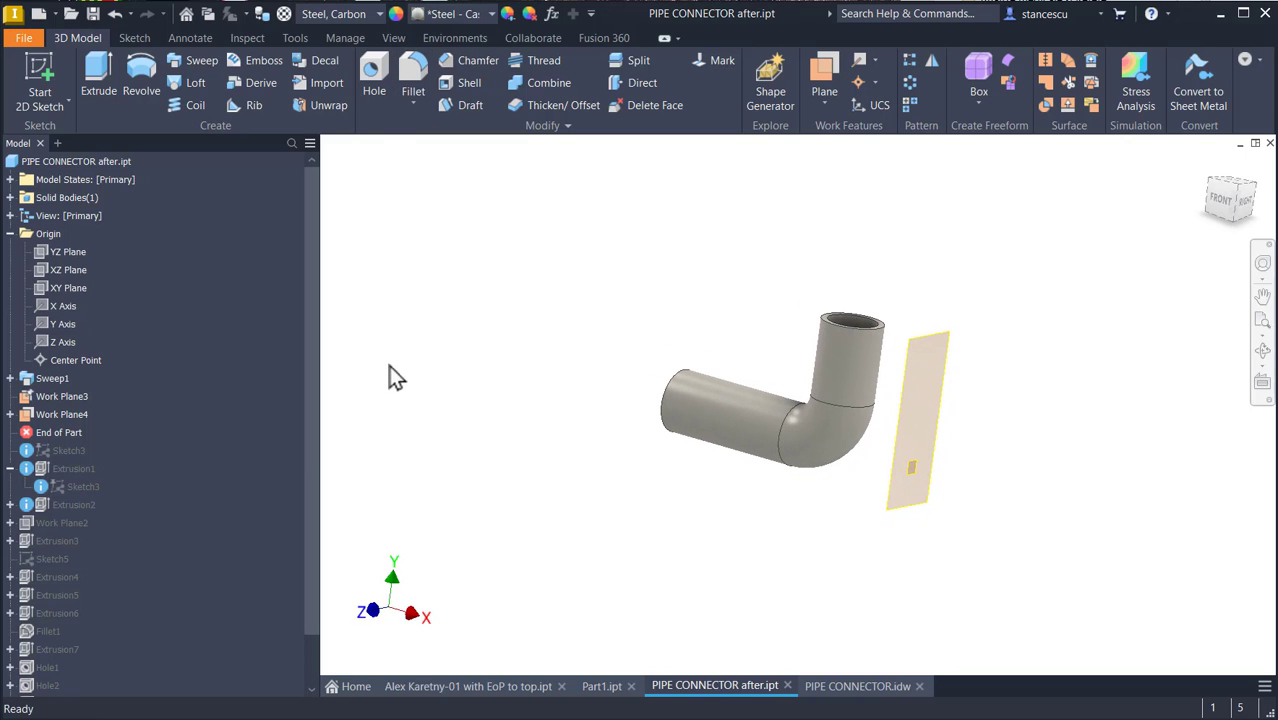
pyautogui.click(28, 436)
pyautogui.moveTo(28, 440); pyautogui.dragTo(34, 552)
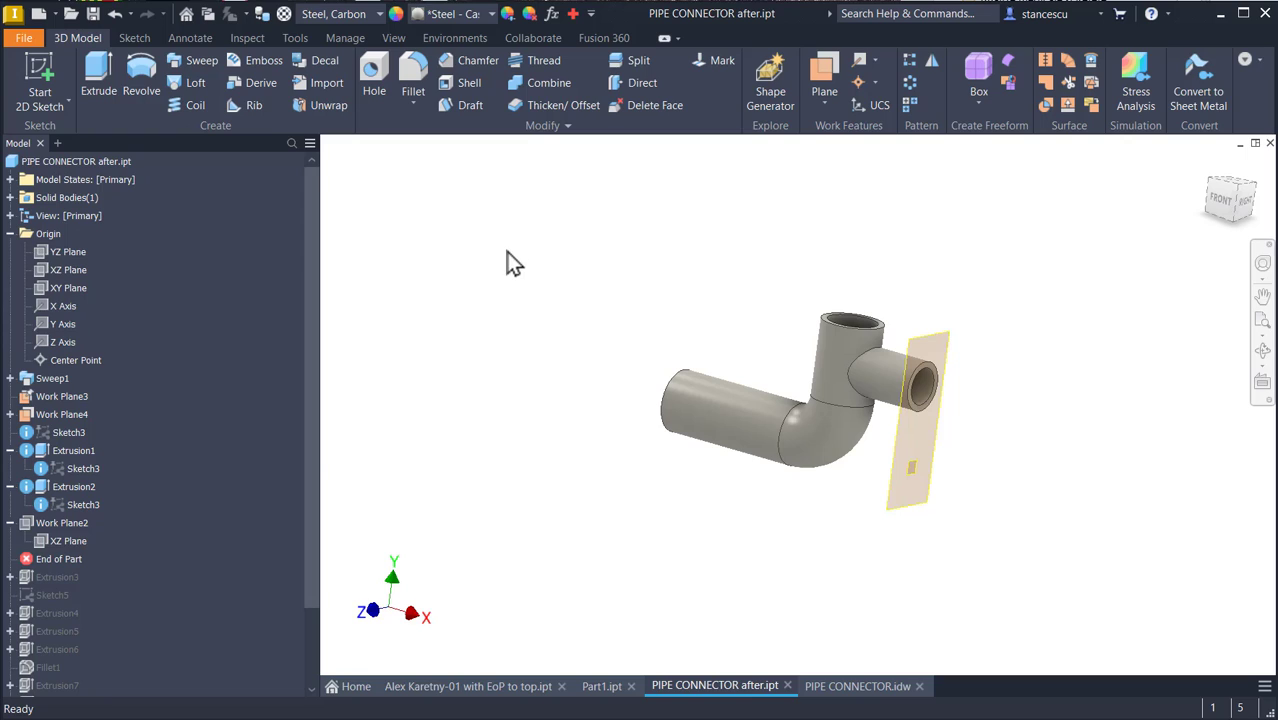
# Step: Redefine Sketch3 under Extrusion1 so that it lies on Work Plane4
pyautogui.click(80, 467)
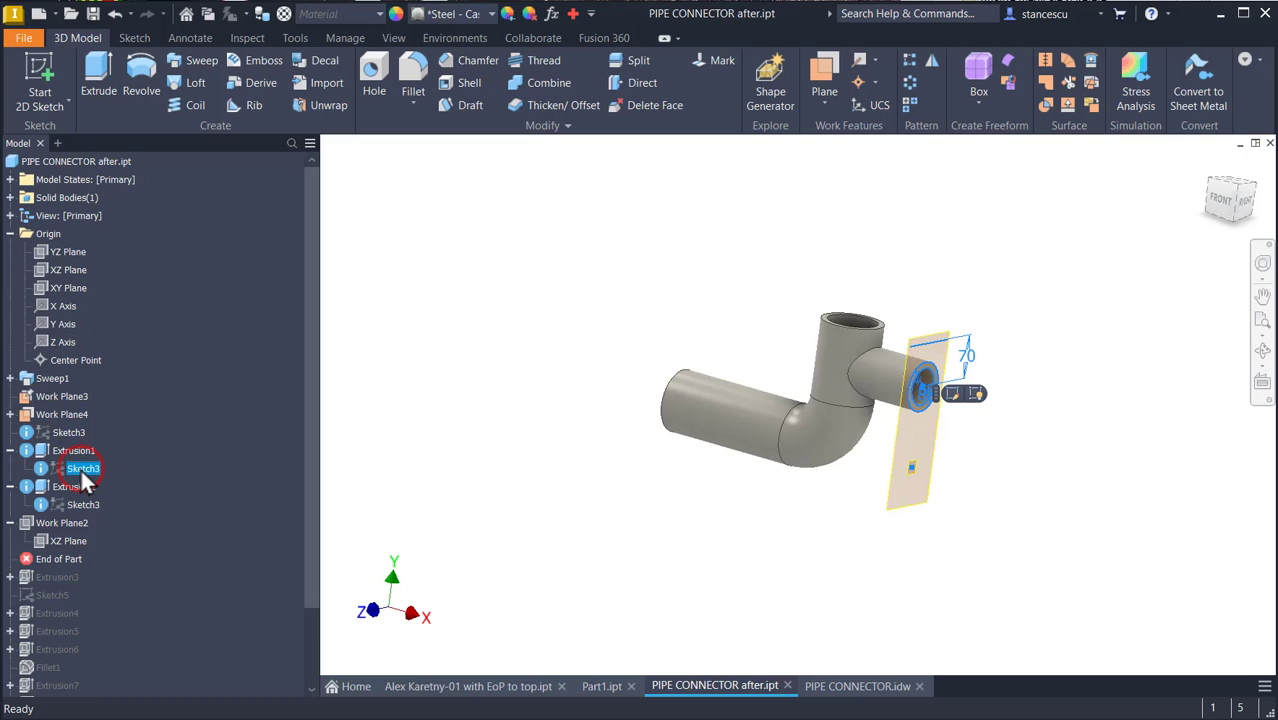
pyautogui.rightClick(80, 467)
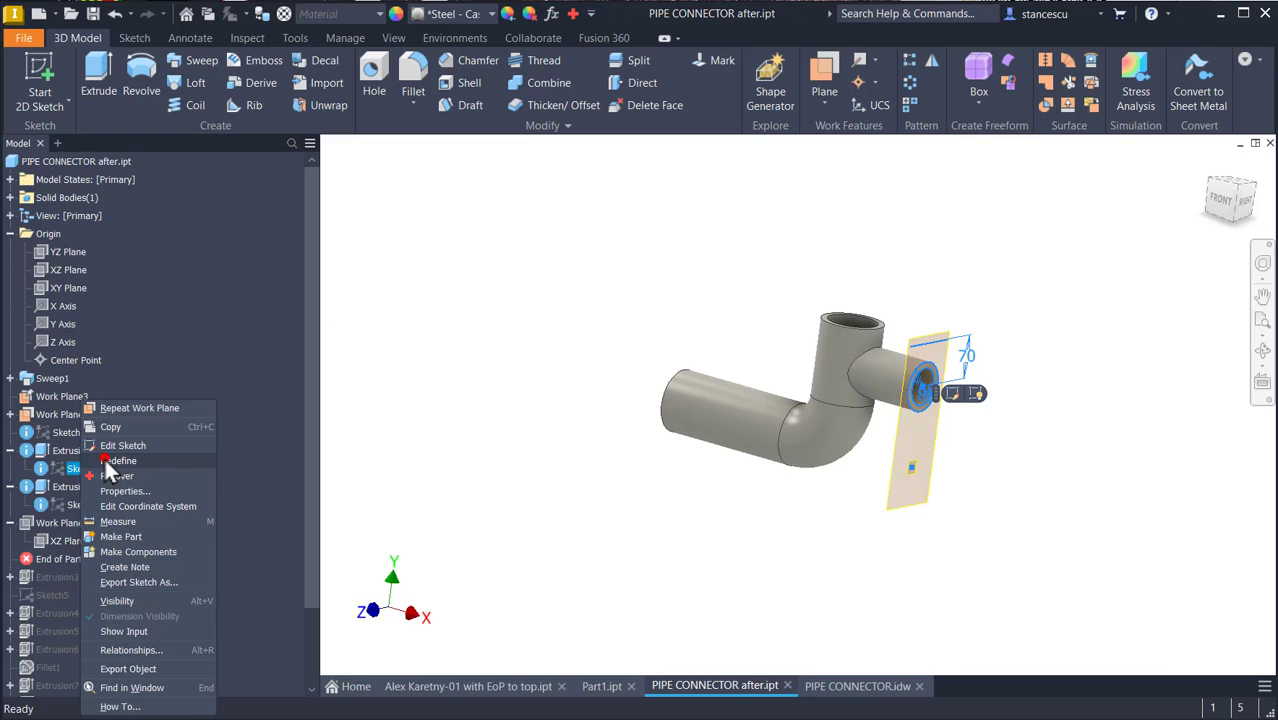
pyautogui.click(106, 460)
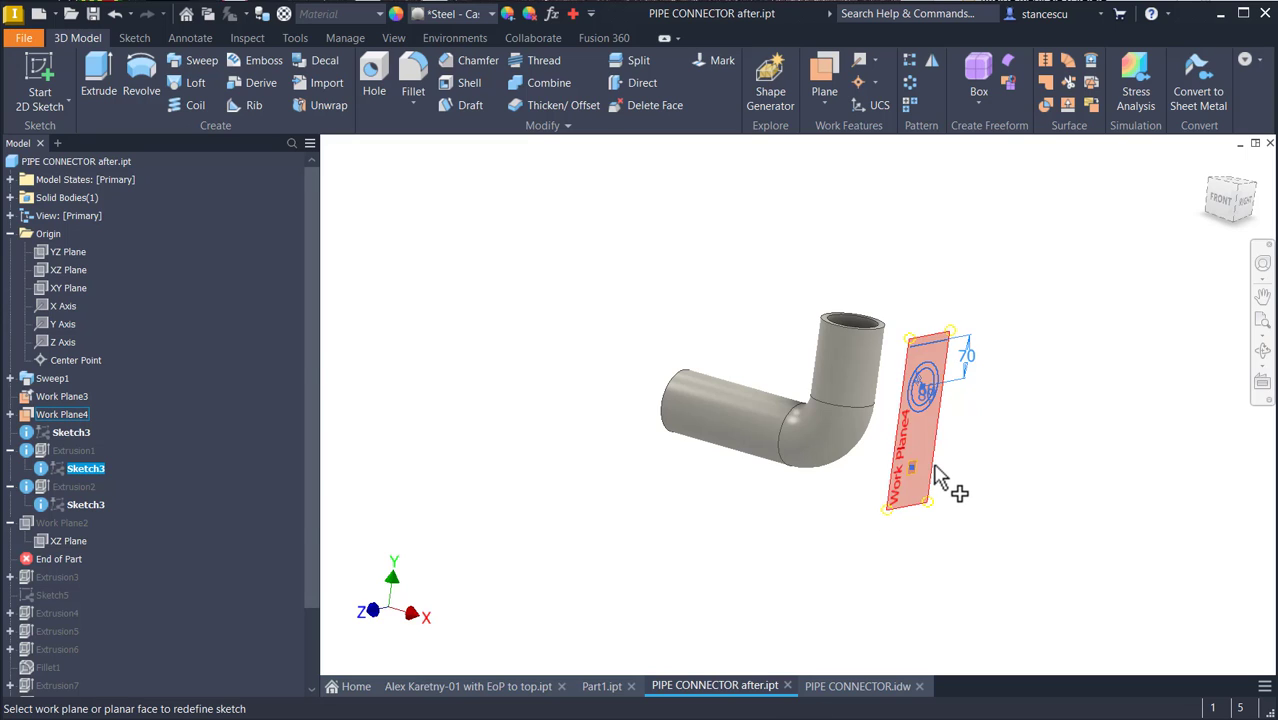
pyautogui.scroll(3, 955, 480)
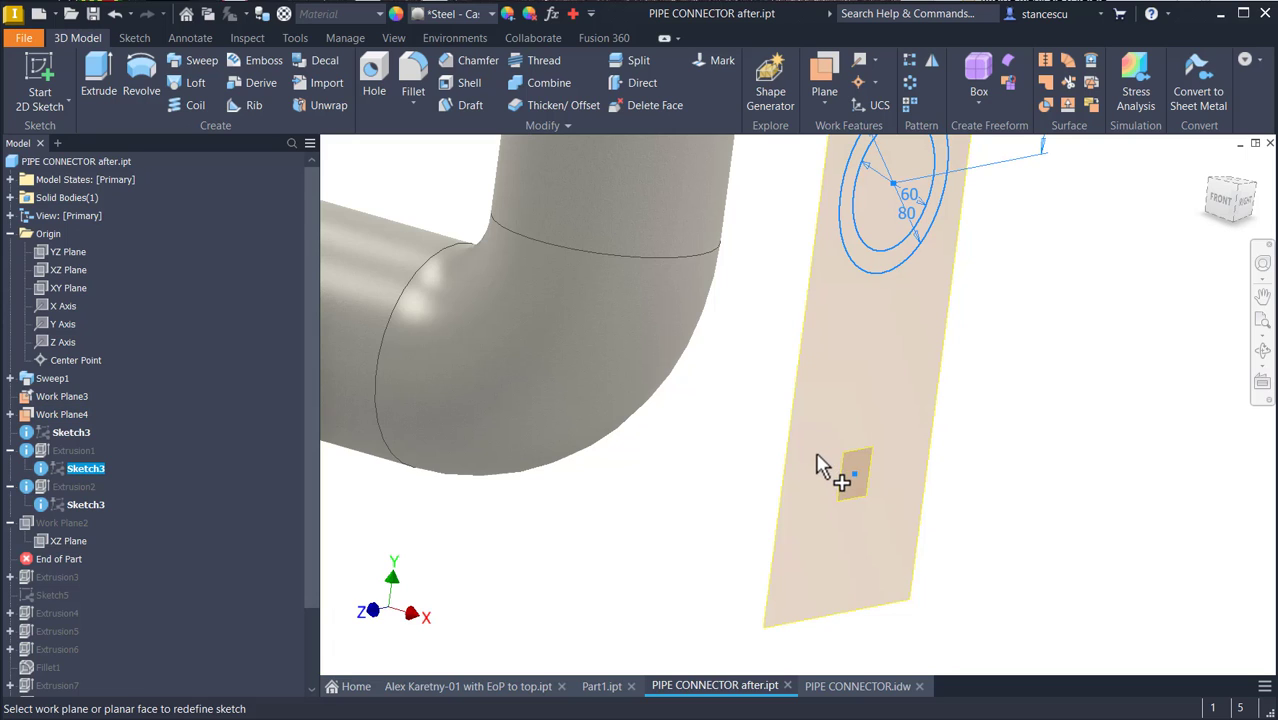
pyautogui.click(950, 310)
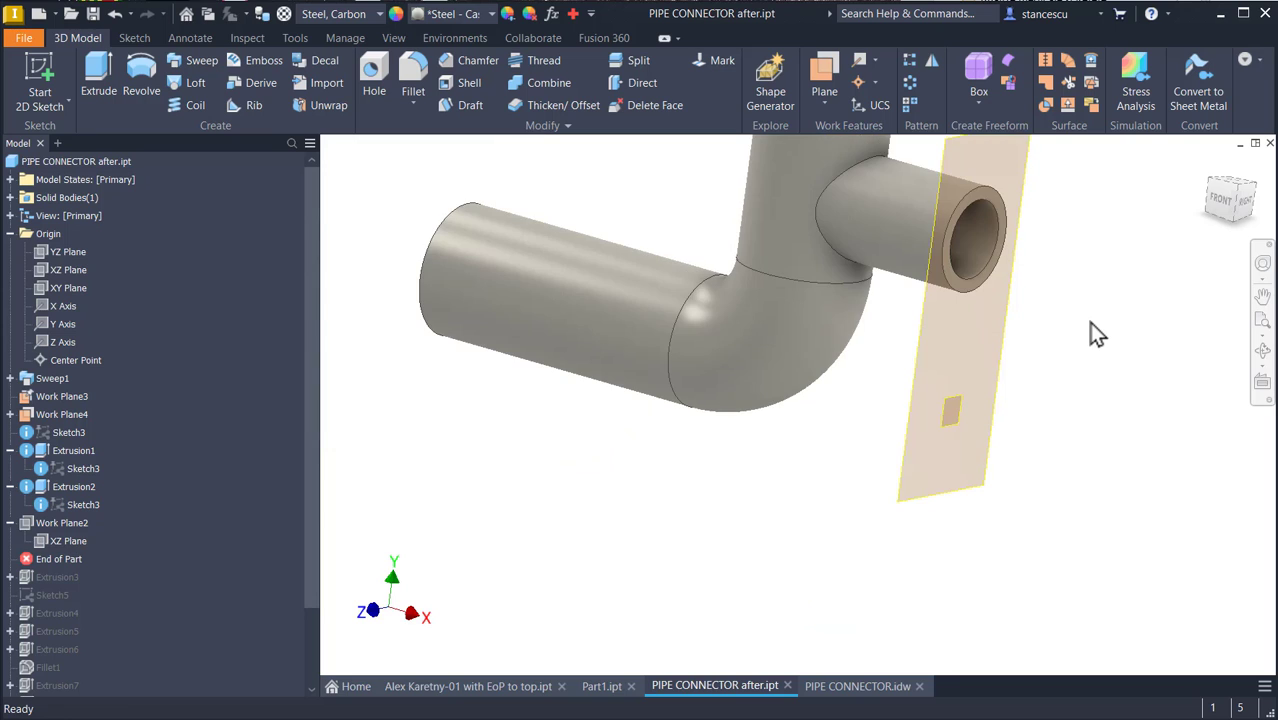
# Step: Start the recovery of Sketch3 in Sketch Doctor and select the problem about the dimension to unresolved reference geometry
pyautogui.scroll(-3, 1091, 322)
pyautogui.moveTo(1091, 324); pyautogui.dragTo(1103, 382, button='middle')
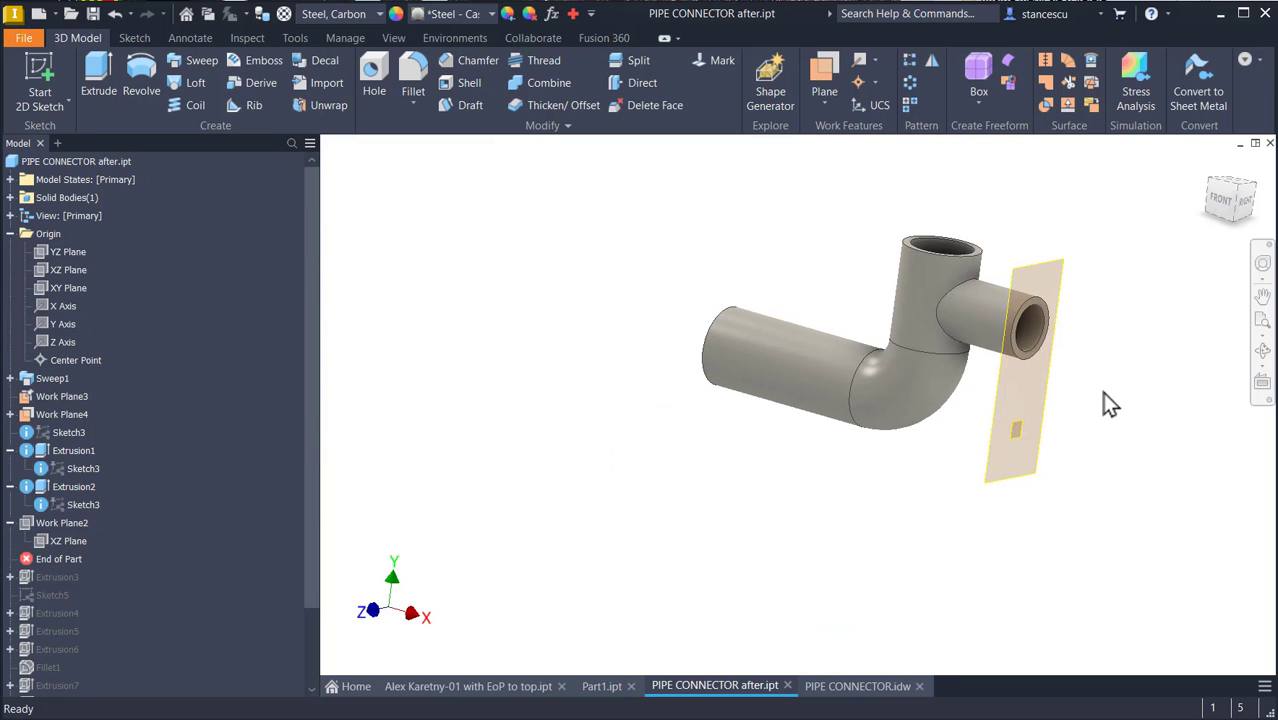
pyautogui.scroll(3, 1033, 330)
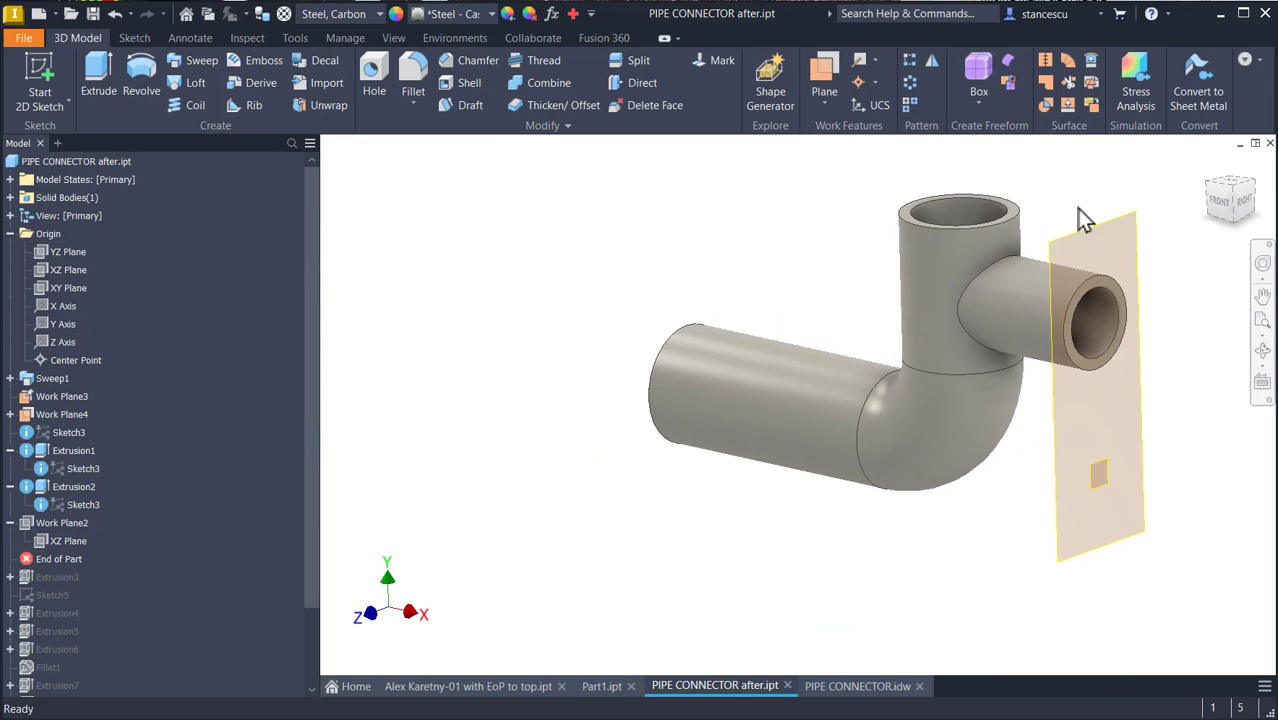
pyautogui.press('F6')
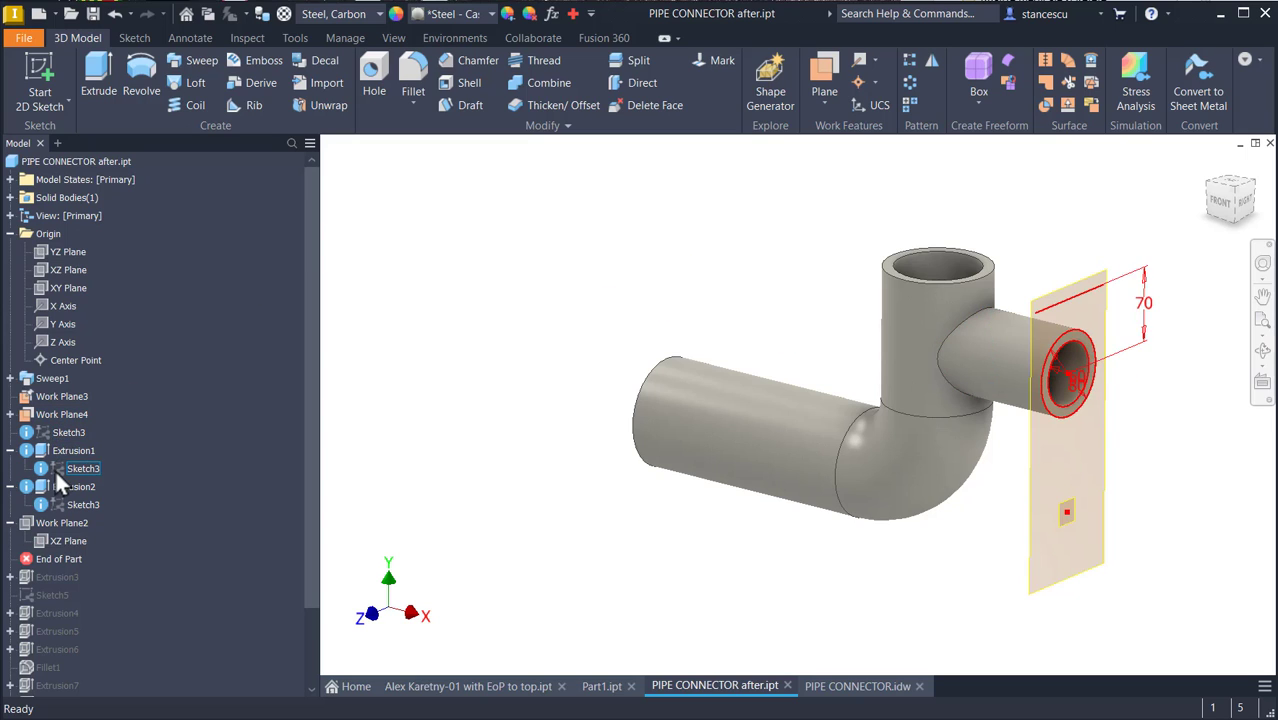
pyautogui.click(458, 265)
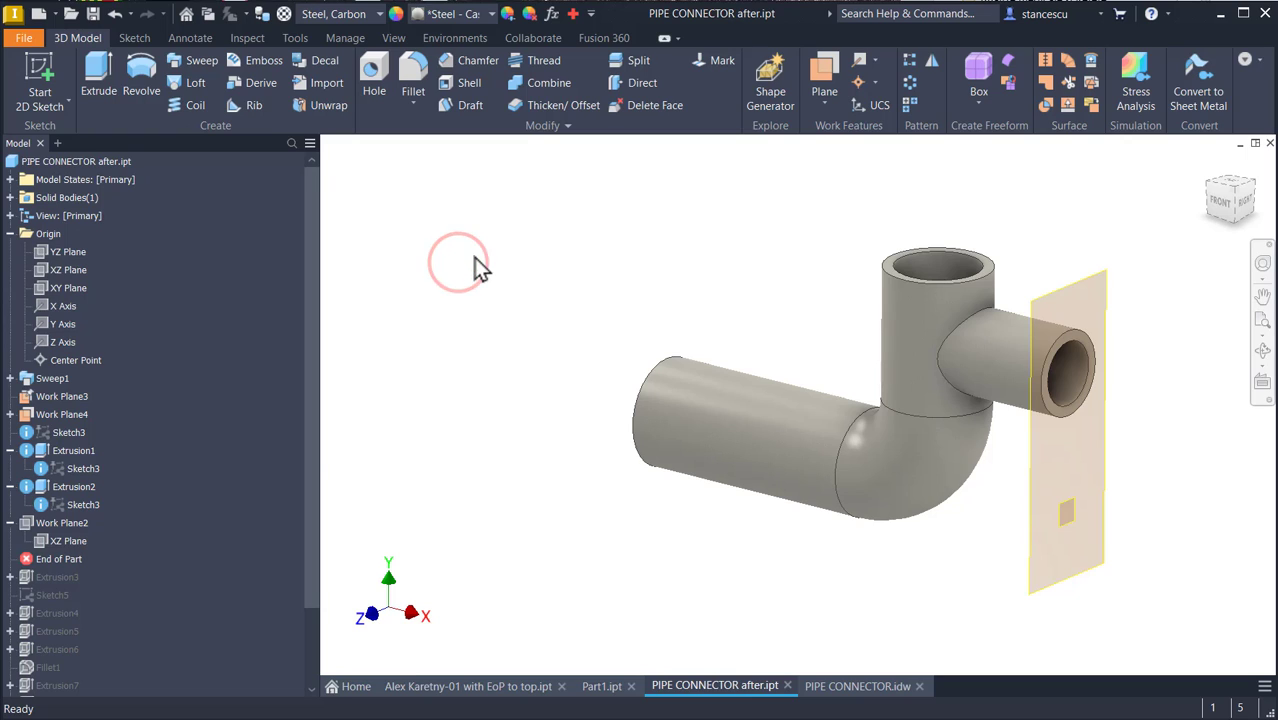
pyautogui.rightClick(41, 456)
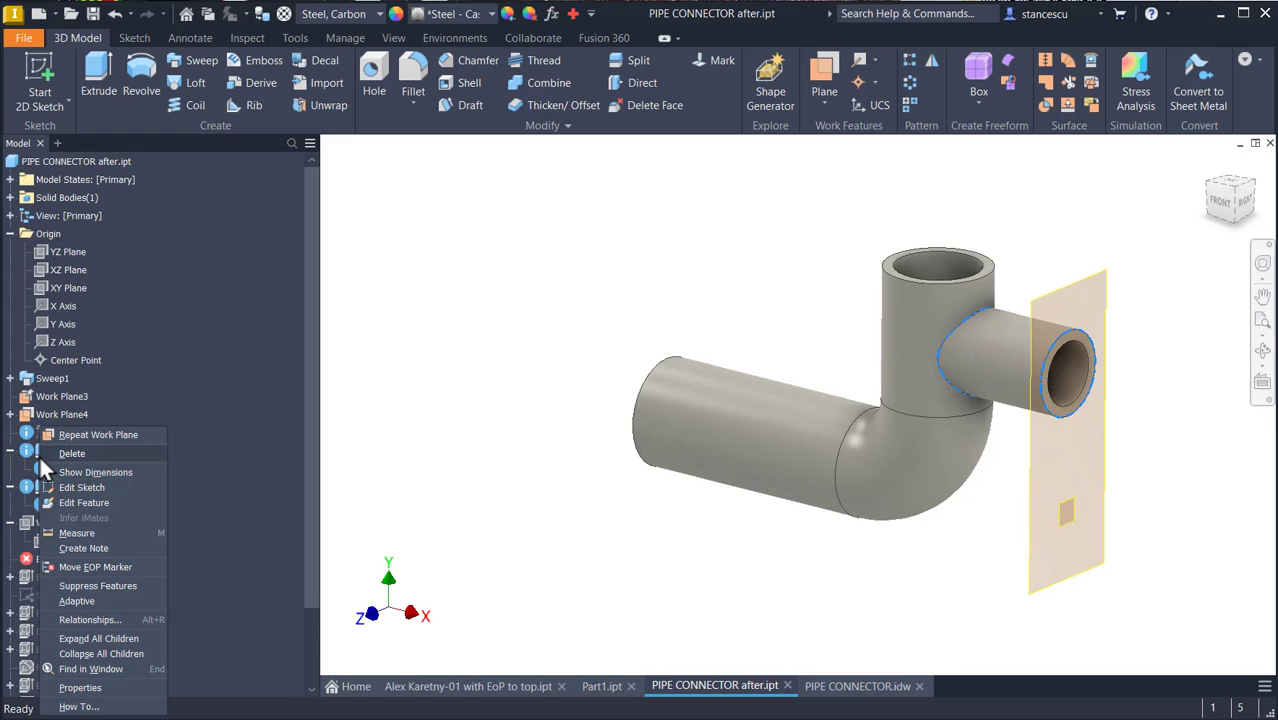
pyautogui.click(381, 300)
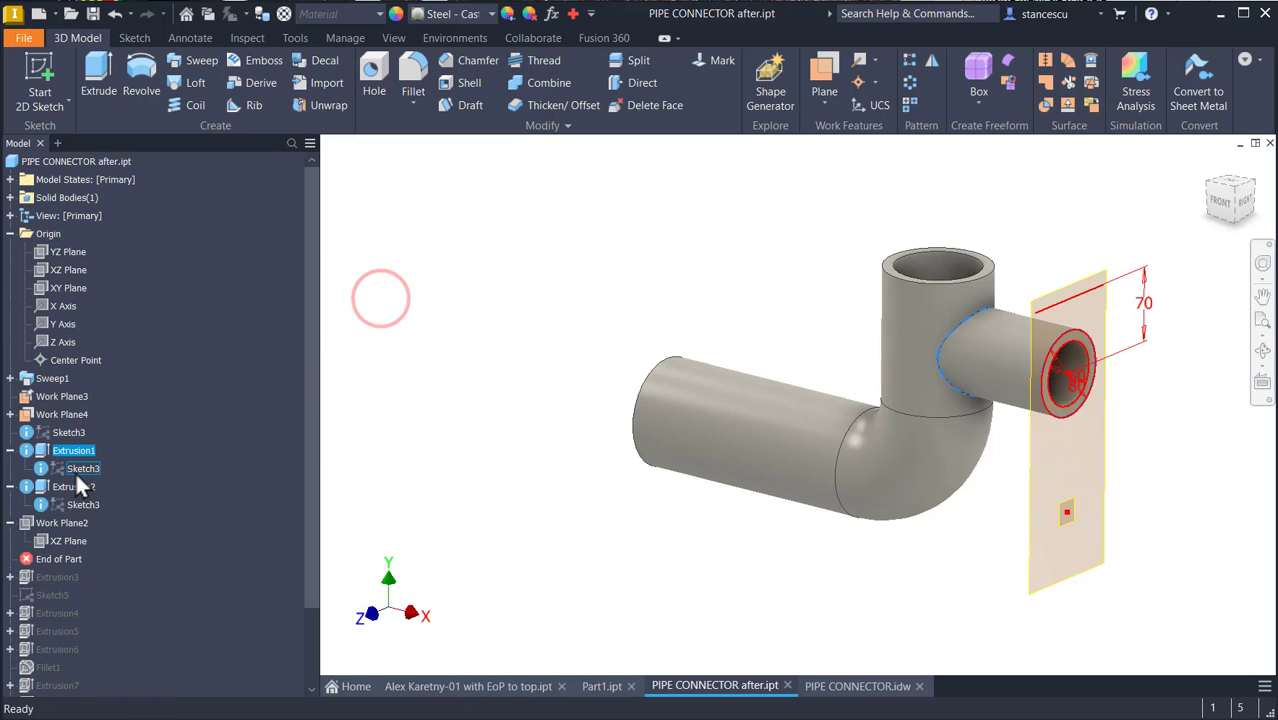
pyautogui.rightClick(75, 470)
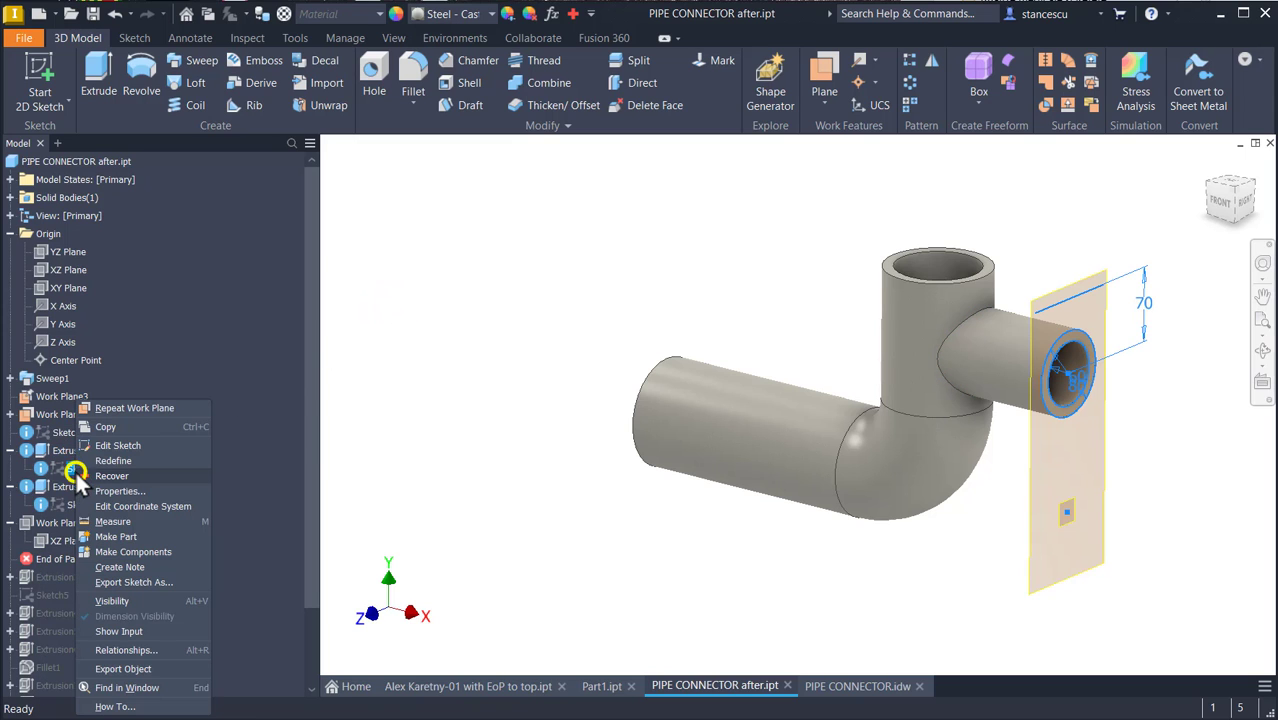
pyautogui.click(131, 478)
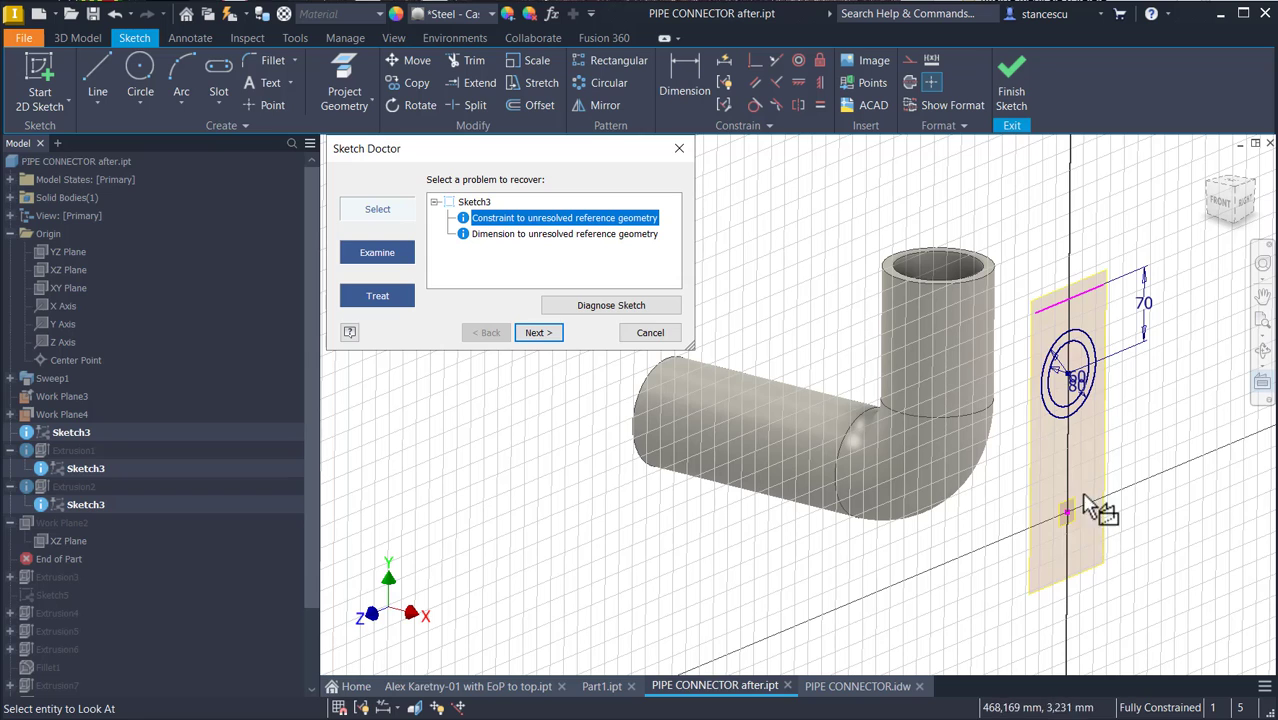
pyautogui.click(558, 237)
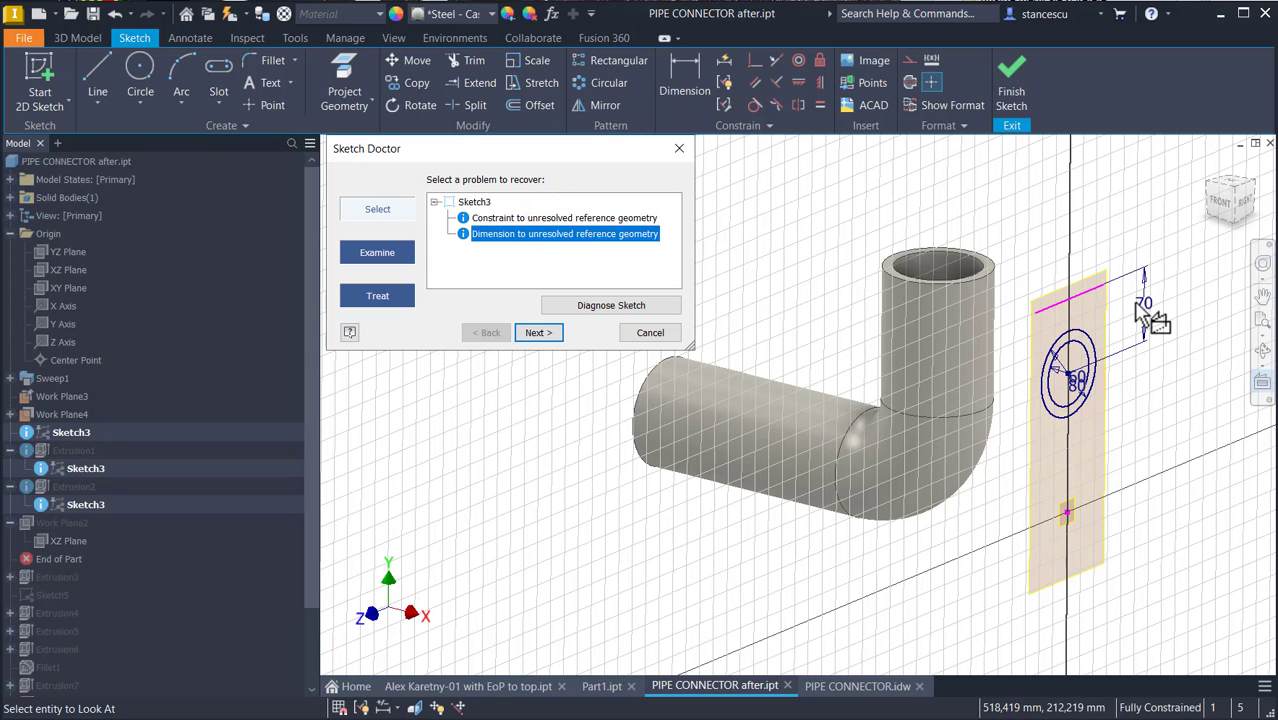
# Step: Diagnose the constraint to unresolved reference geometry and apply the Edit Sketch treatment, returning to the sketch environment
pyautogui.click(594, 218)
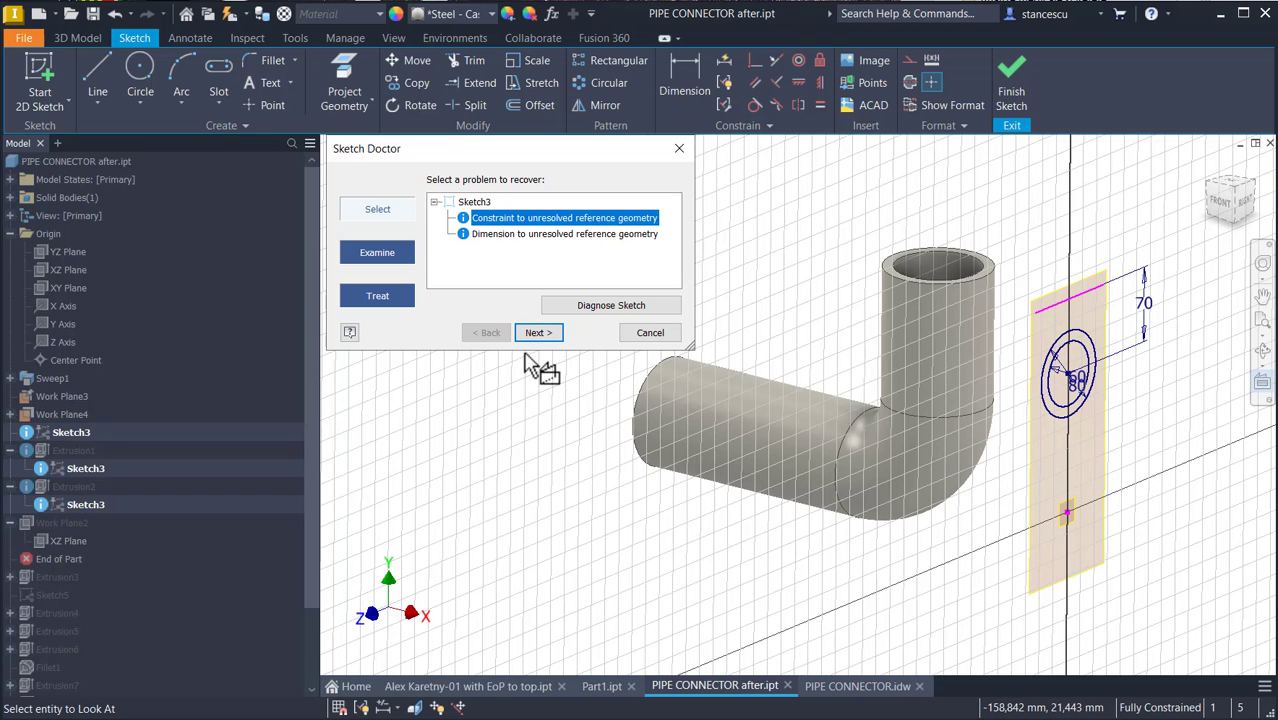
pyautogui.click(552, 333)
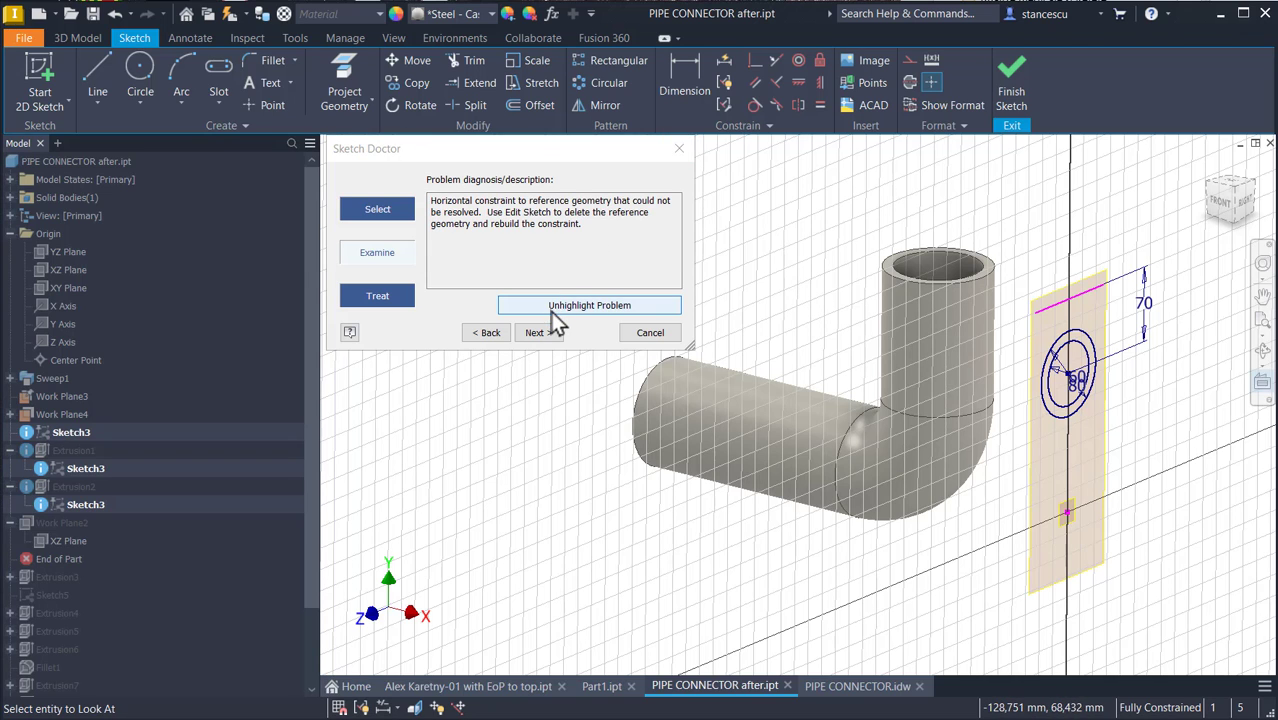
pyautogui.click(548, 334)
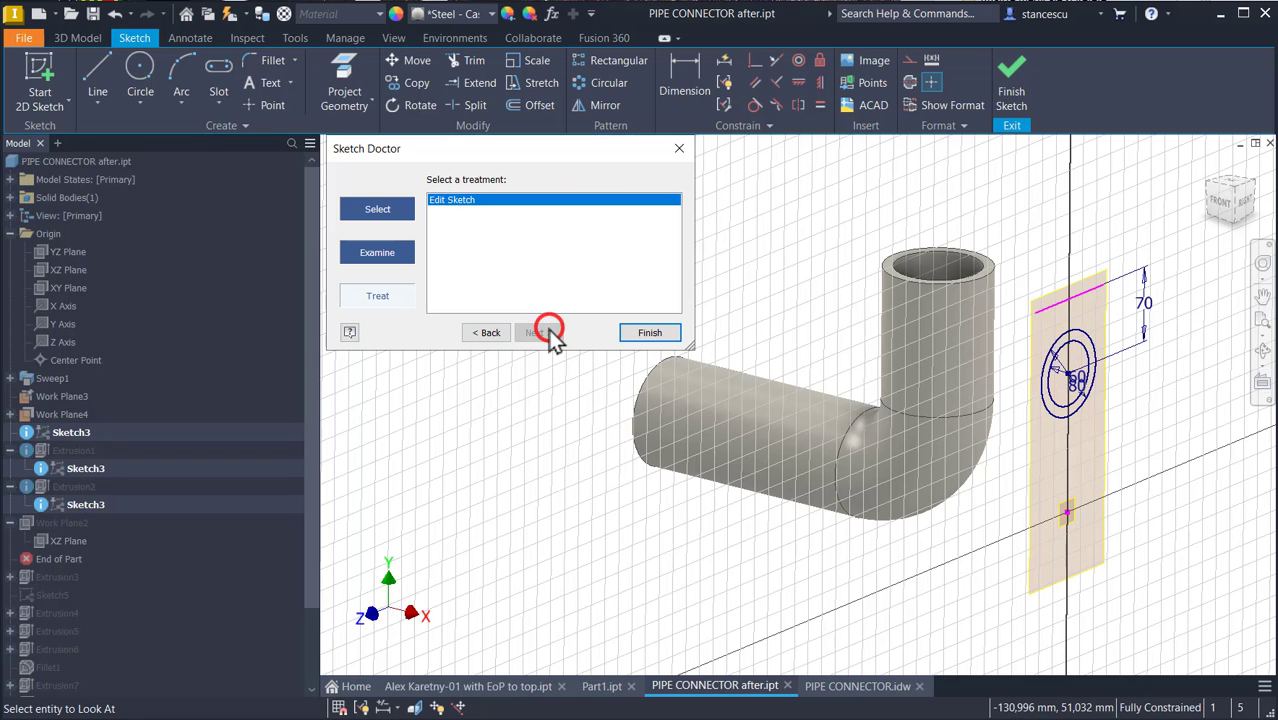
pyautogui.click(650, 335)
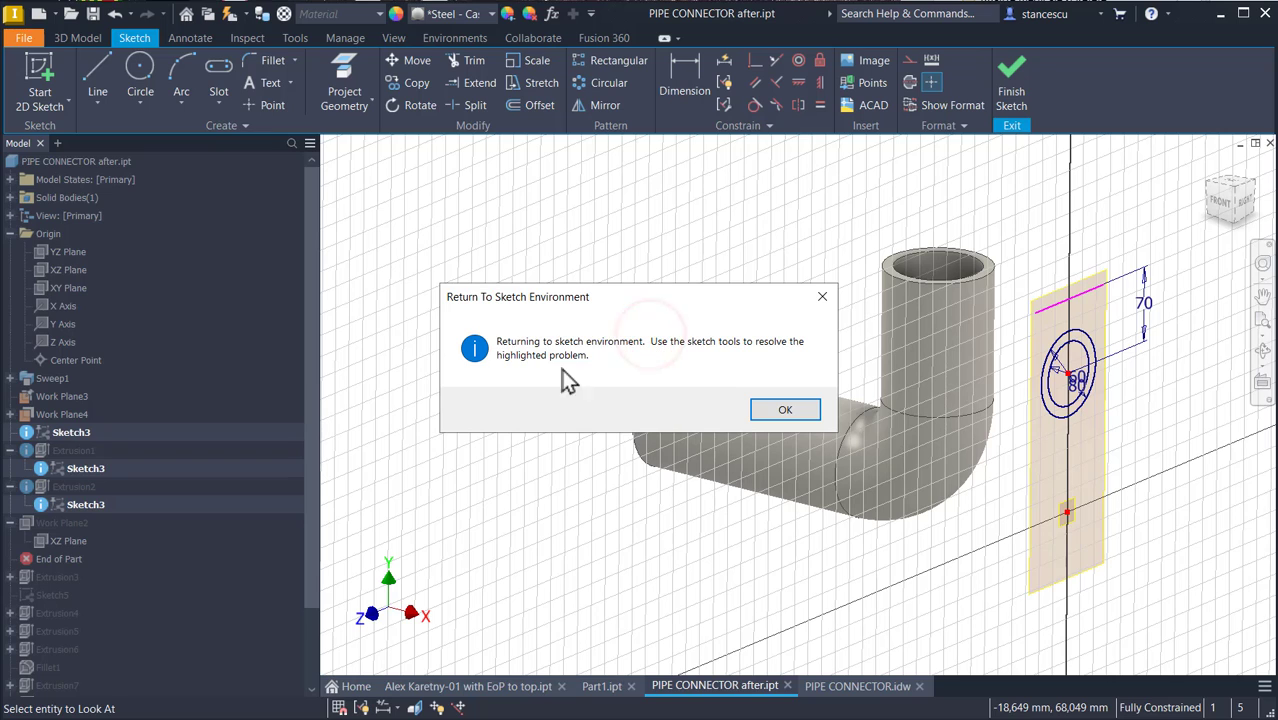
pyautogui.click(767, 417)
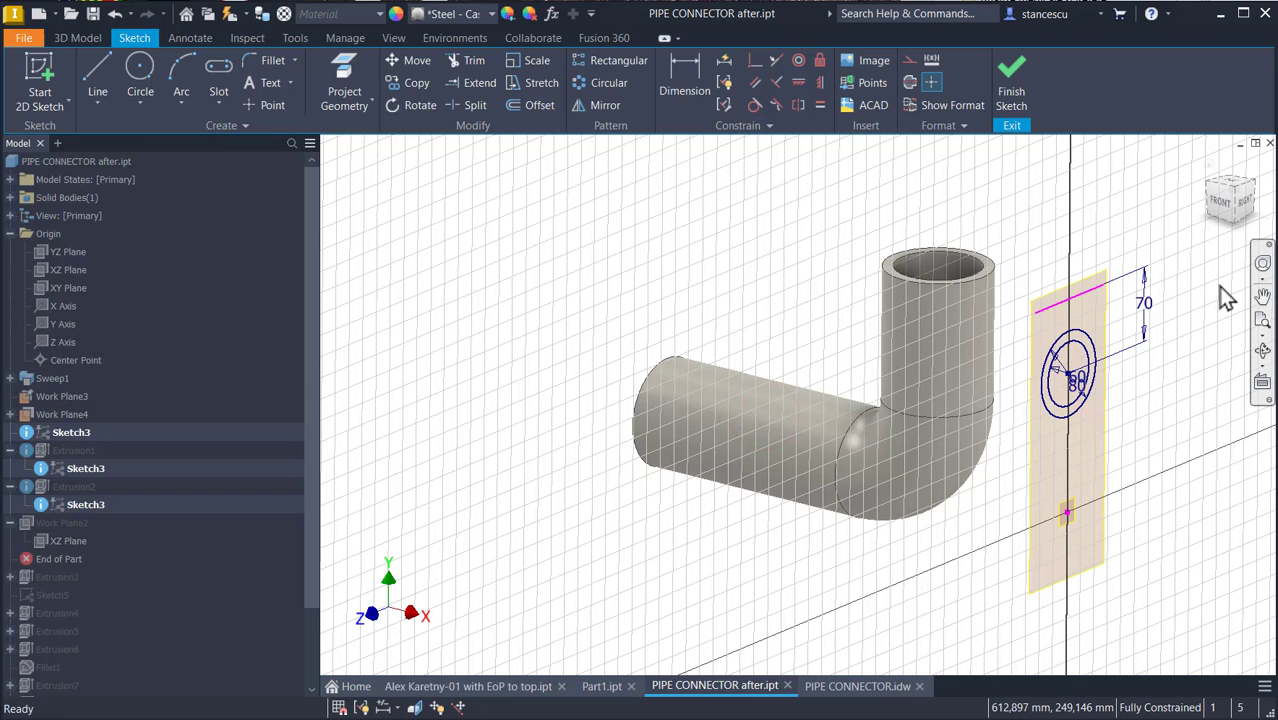
# Step: Delete the unresolved reference line from Sketch3 and project the vertical pipe's upper rim edge onto the sketch plane
pyautogui.click(1092, 297)
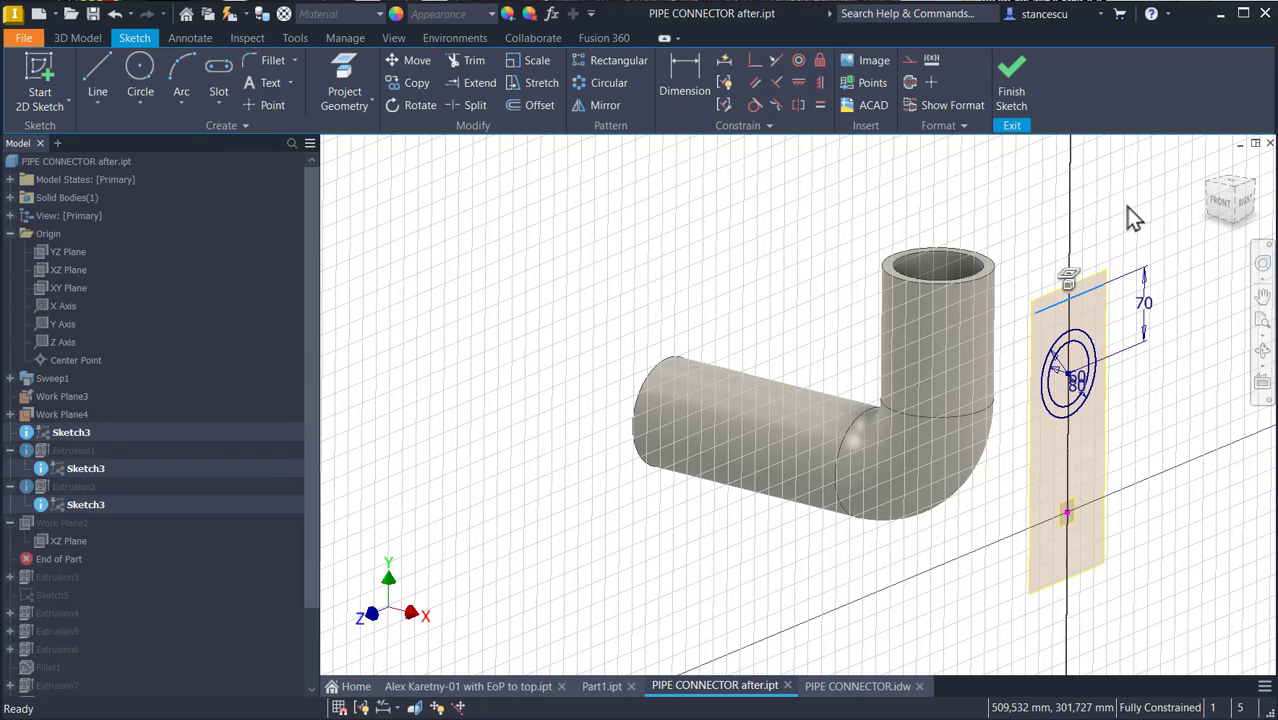
pyautogui.press('Delete')
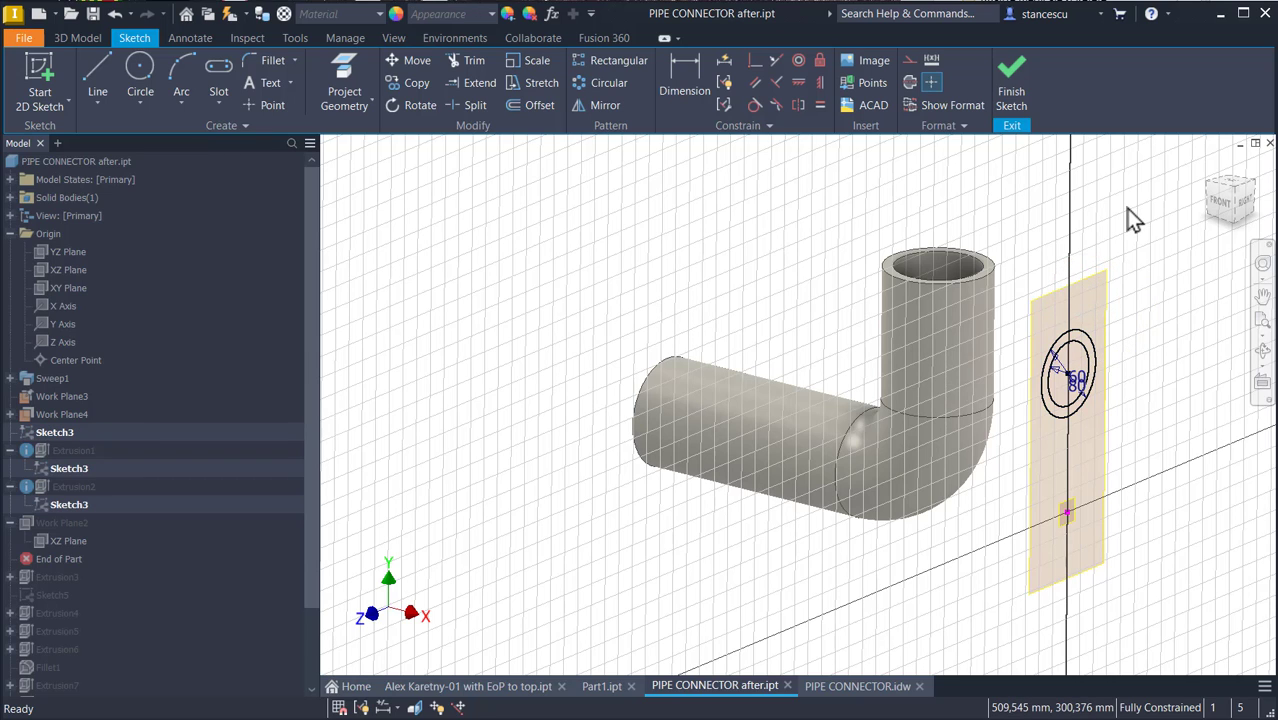
pyautogui.click(348, 82)
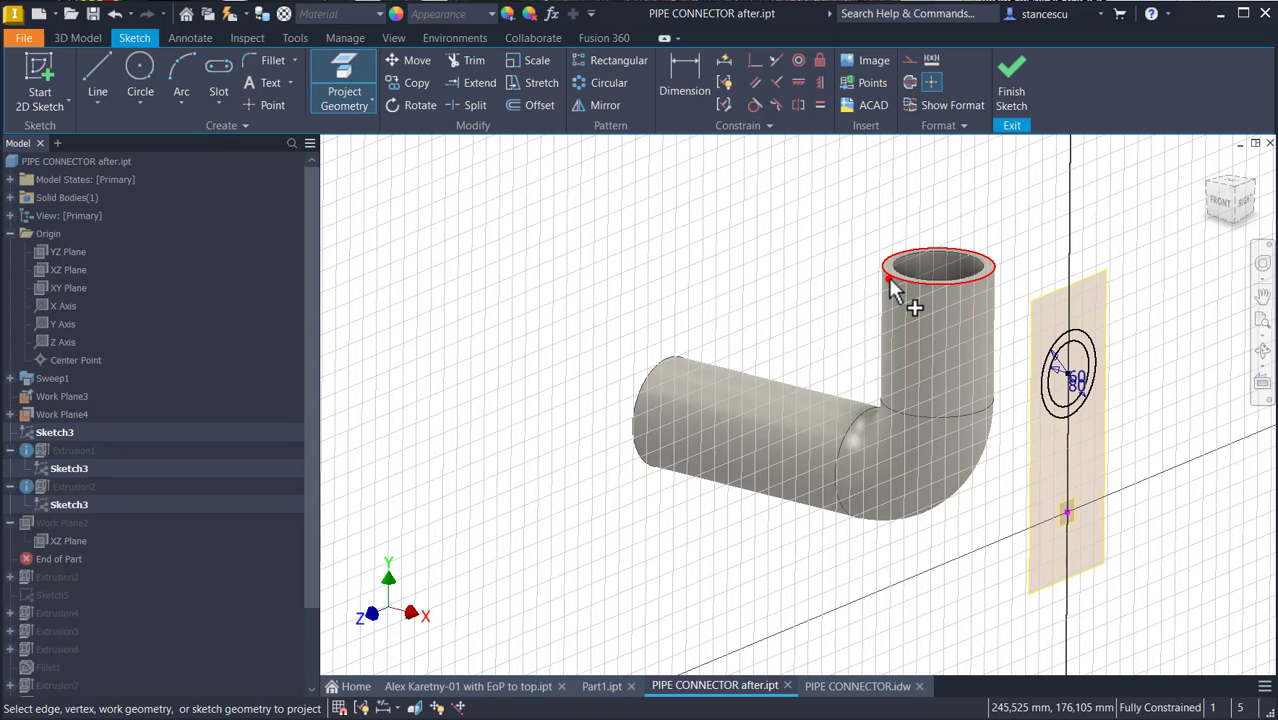
# Step: Dimension the distance from the projected rim line to the centre of the concentric circles as 70 mm
pyautogui.click(688, 75)
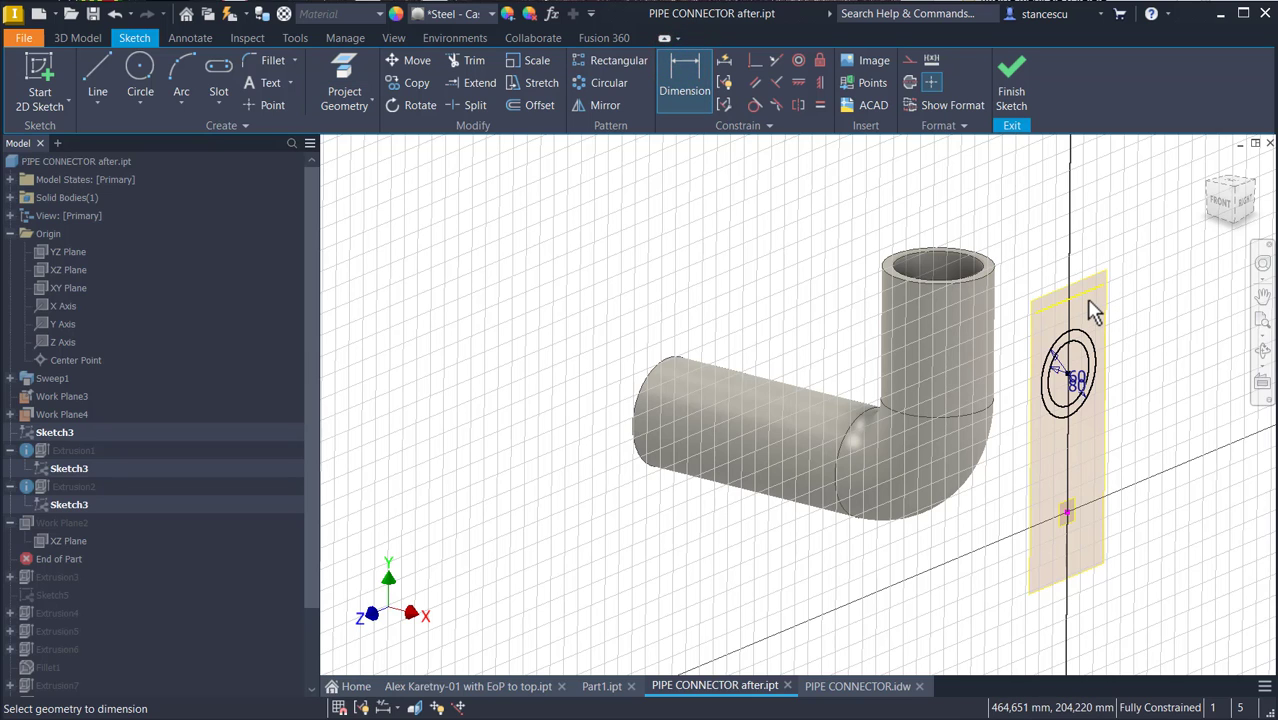
pyautogui.click(1084, 293)
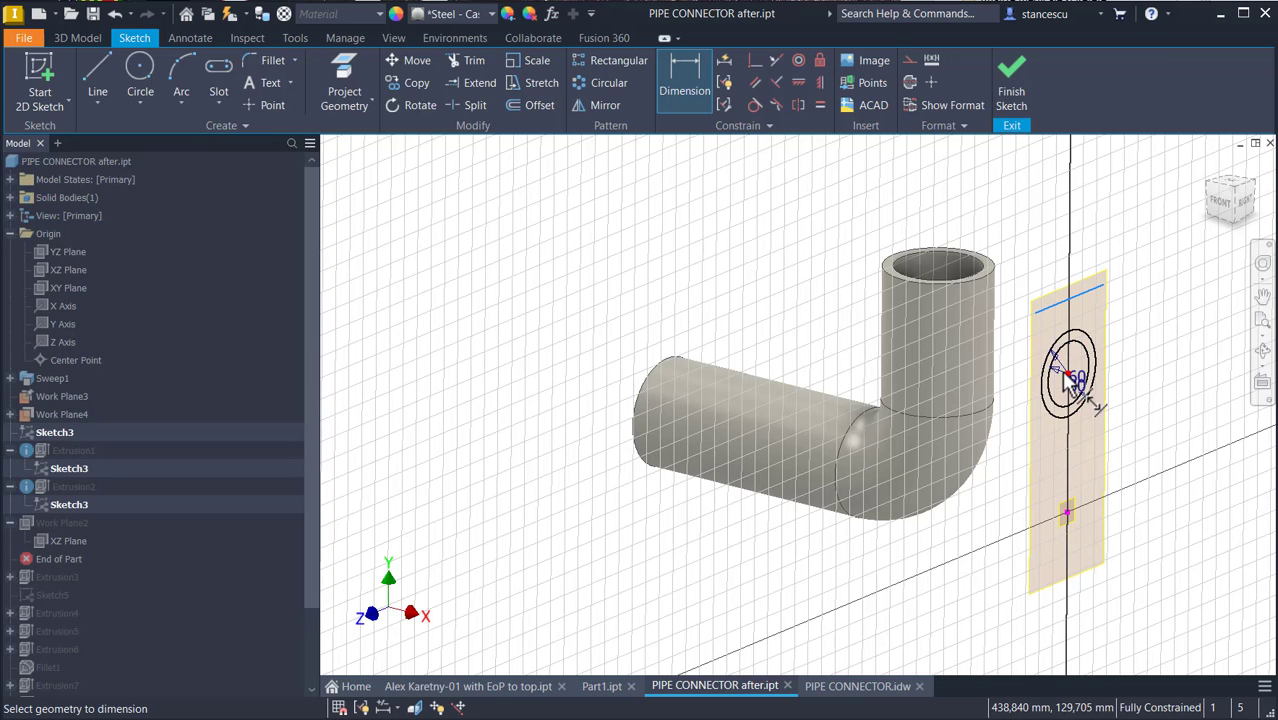
pyautogui.click(1068, 375)
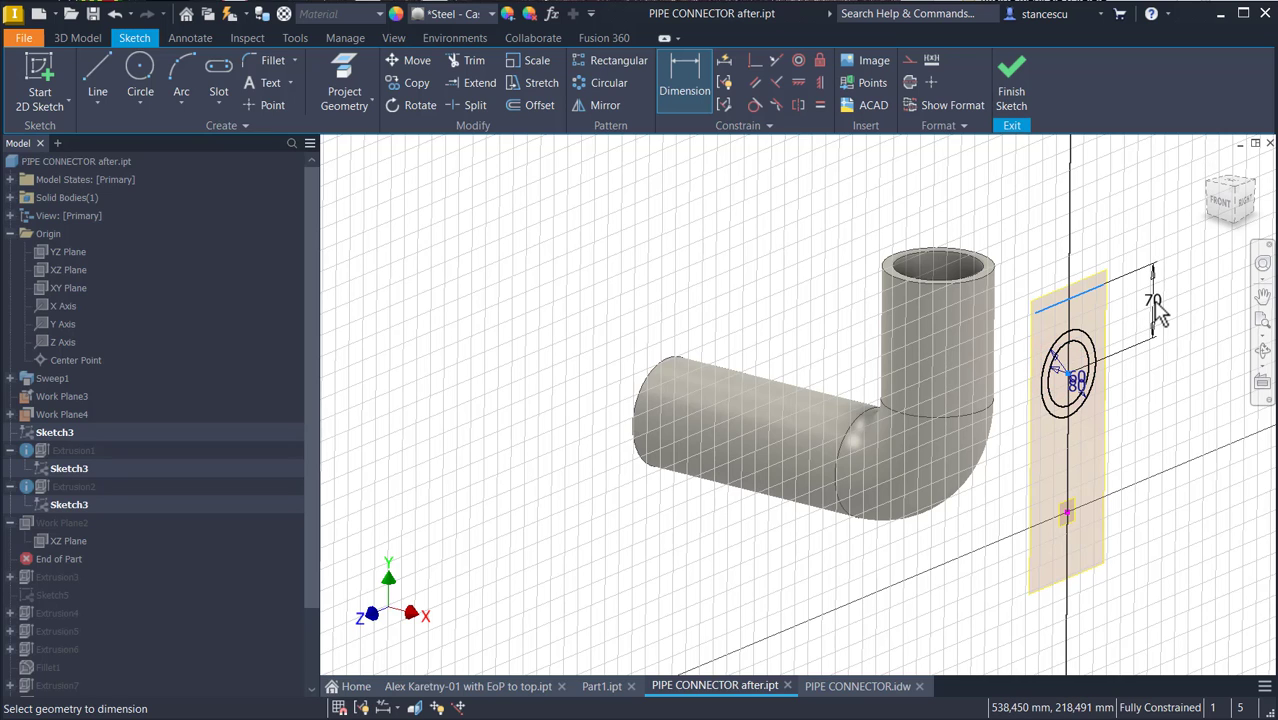
pyautogui.click(1153, 302)
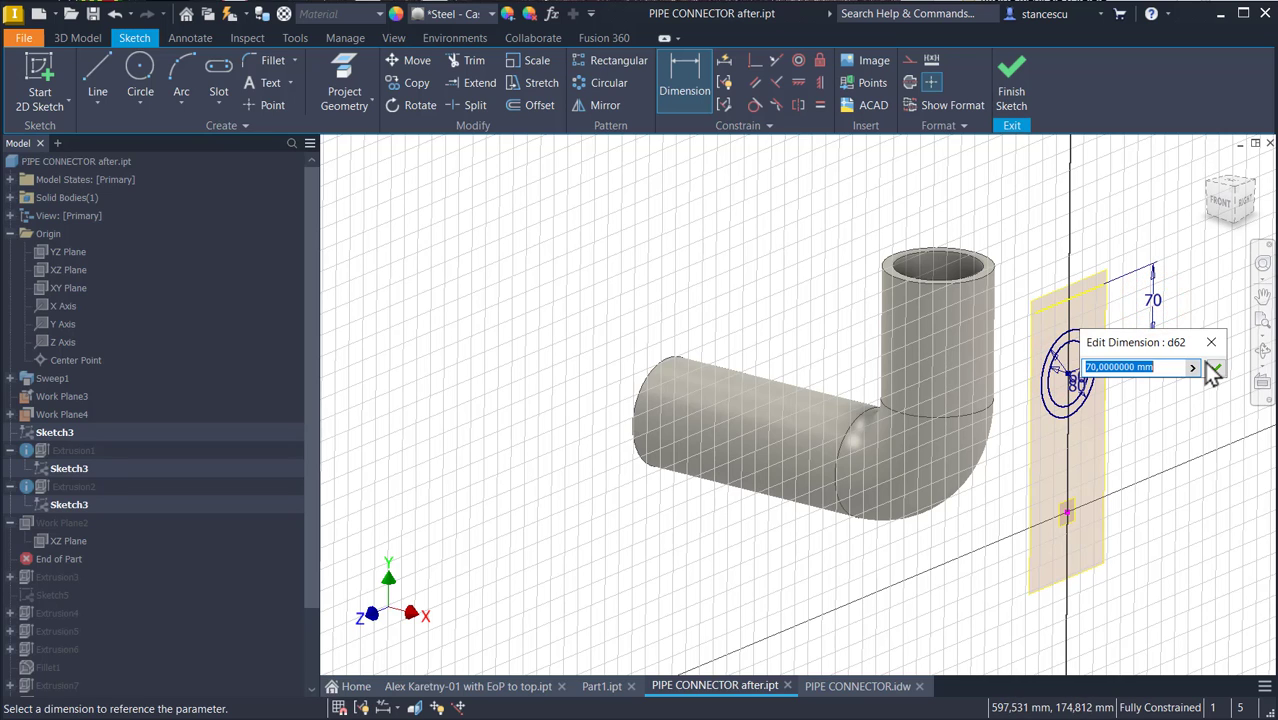
pyautogui.click(1215, 371)
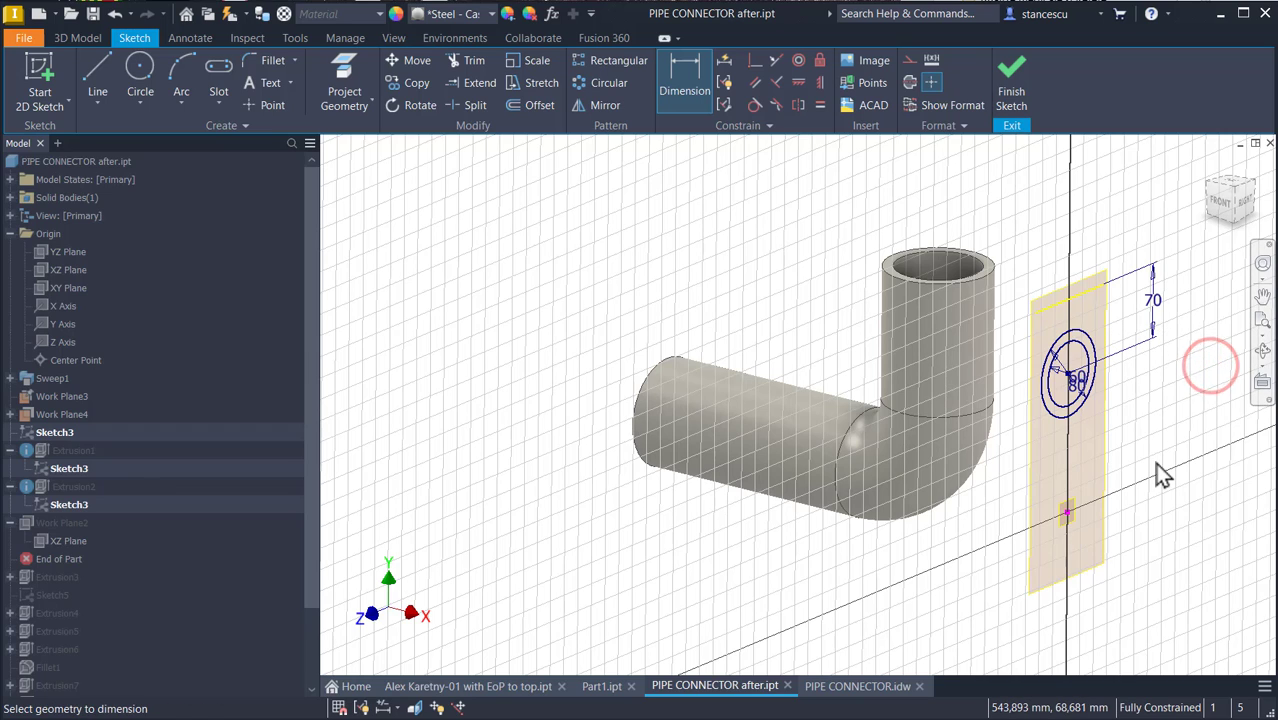
# Step: Try to delete the lost reference point at the sketch origin and project it again
pyautogui.click(1066, 512)
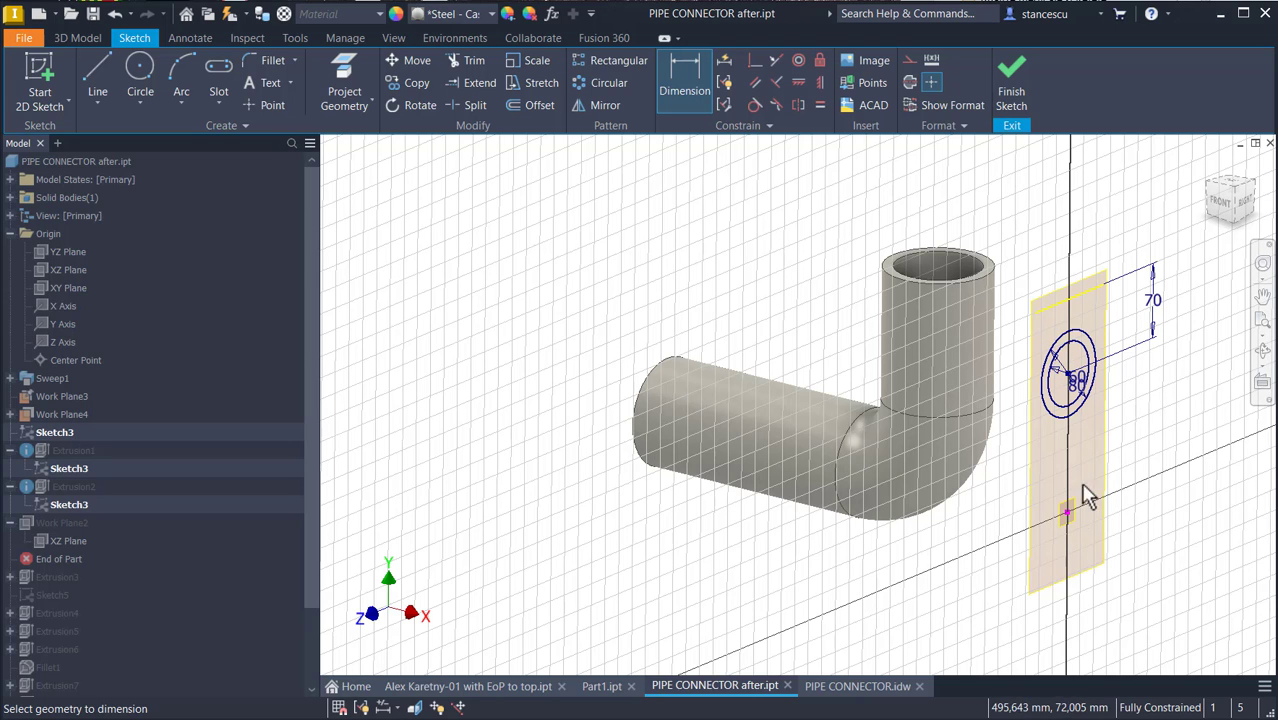
pyautogui.scroll(3, 1066, 545)
pyautogui.scroll(2, 1066, 545)
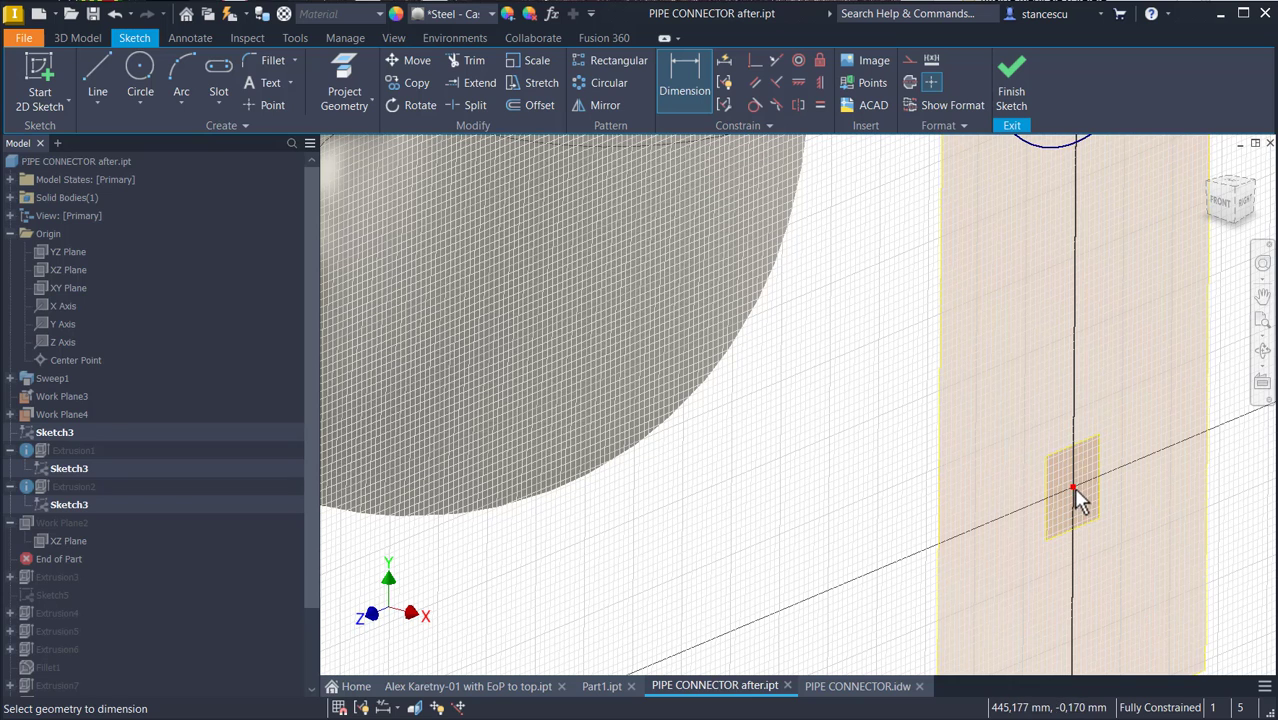
pyautogui.click(1074, 489)
pyautogui.press('Delete')
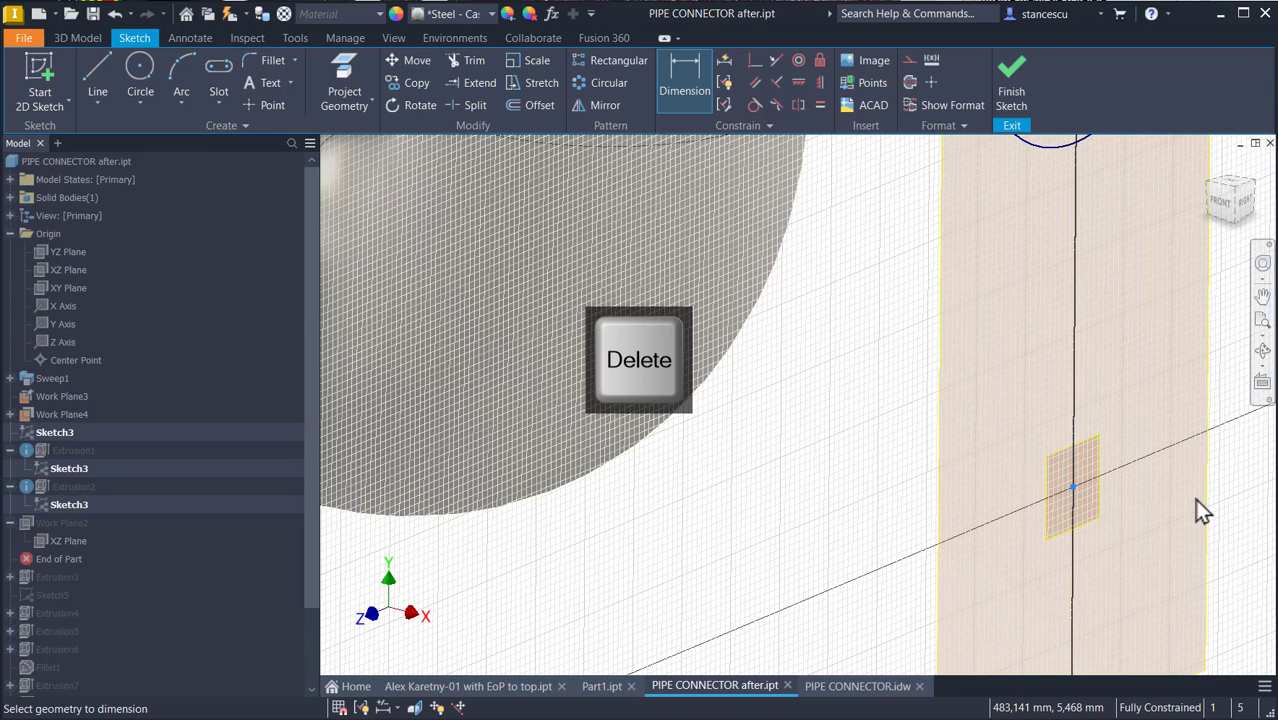
pyautogui.click(1101, 493)
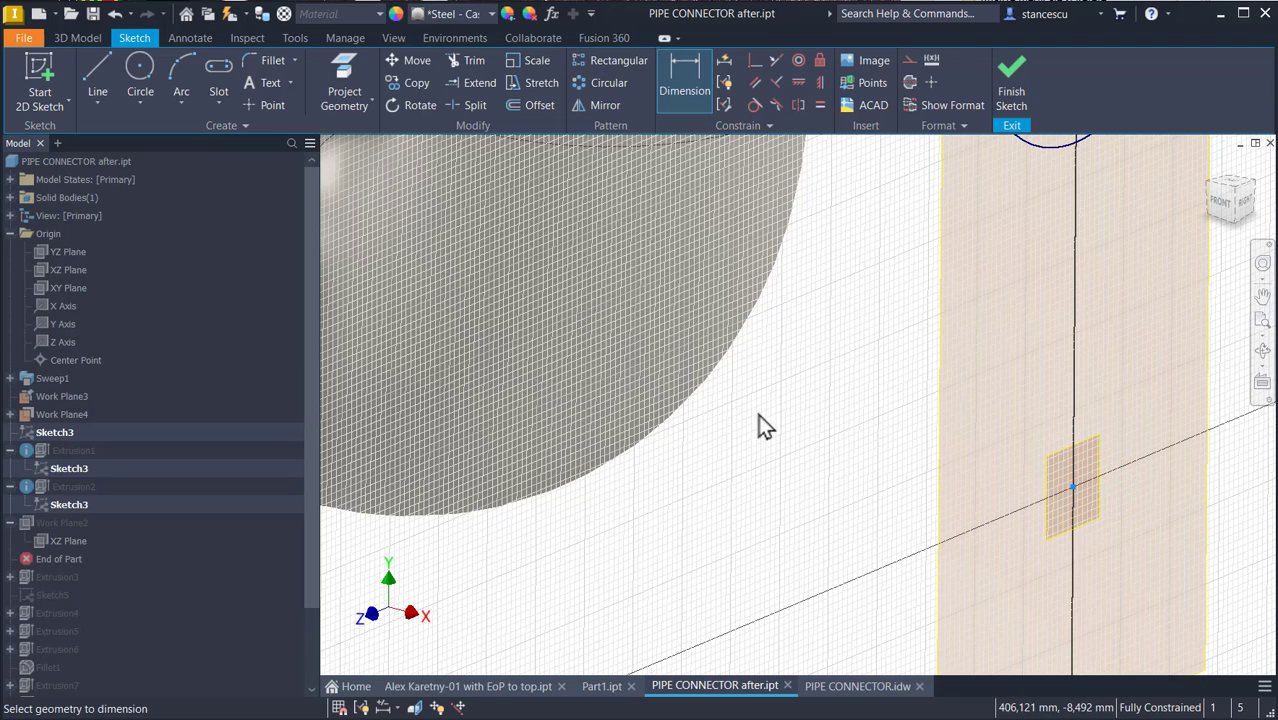
pyautogui.click(356, 67)
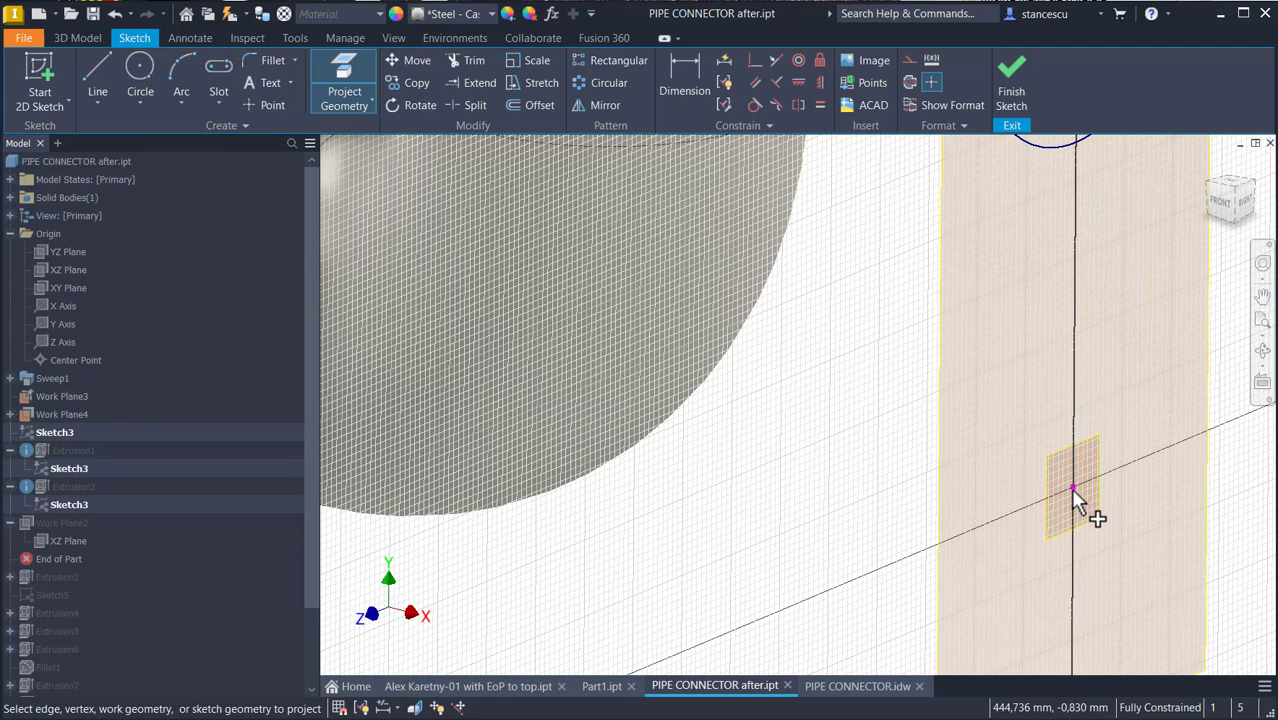
pyautogui.scroll(-2, 915, 375)
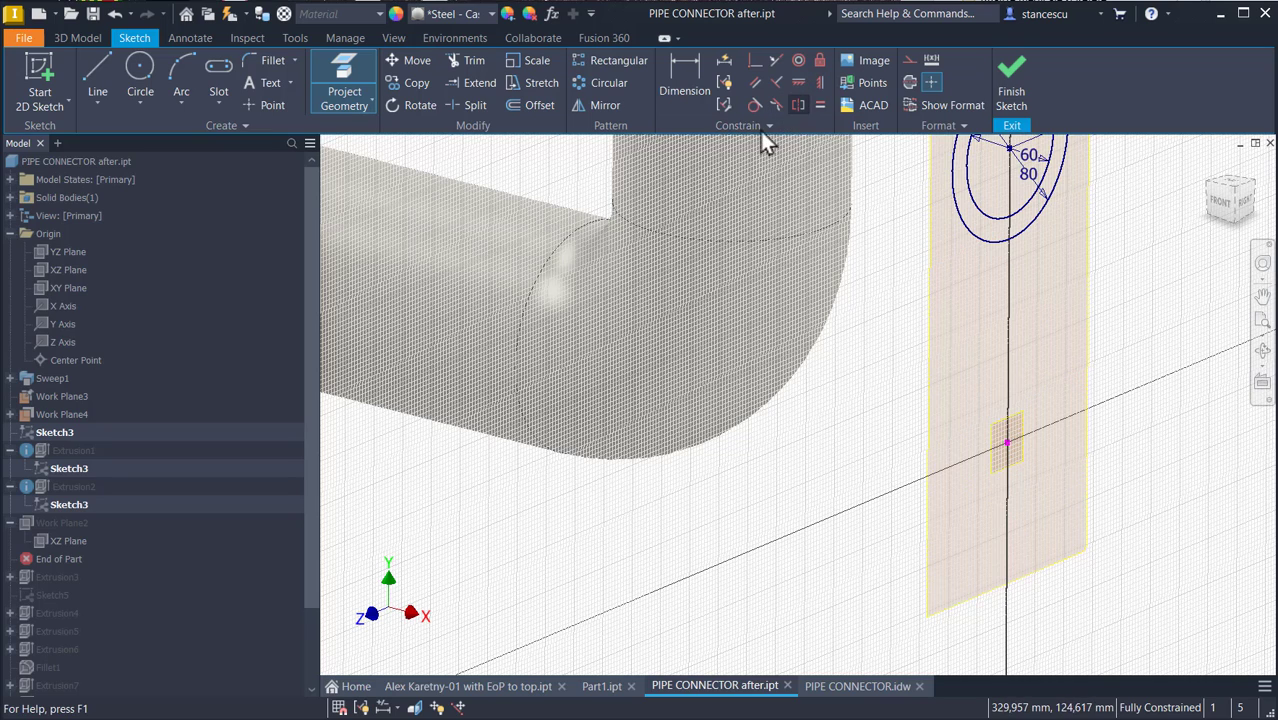
# Step: Try to add a horizontal constraint between the circles' centre and the unresolved origin point
pyautogui.click(798, 82)
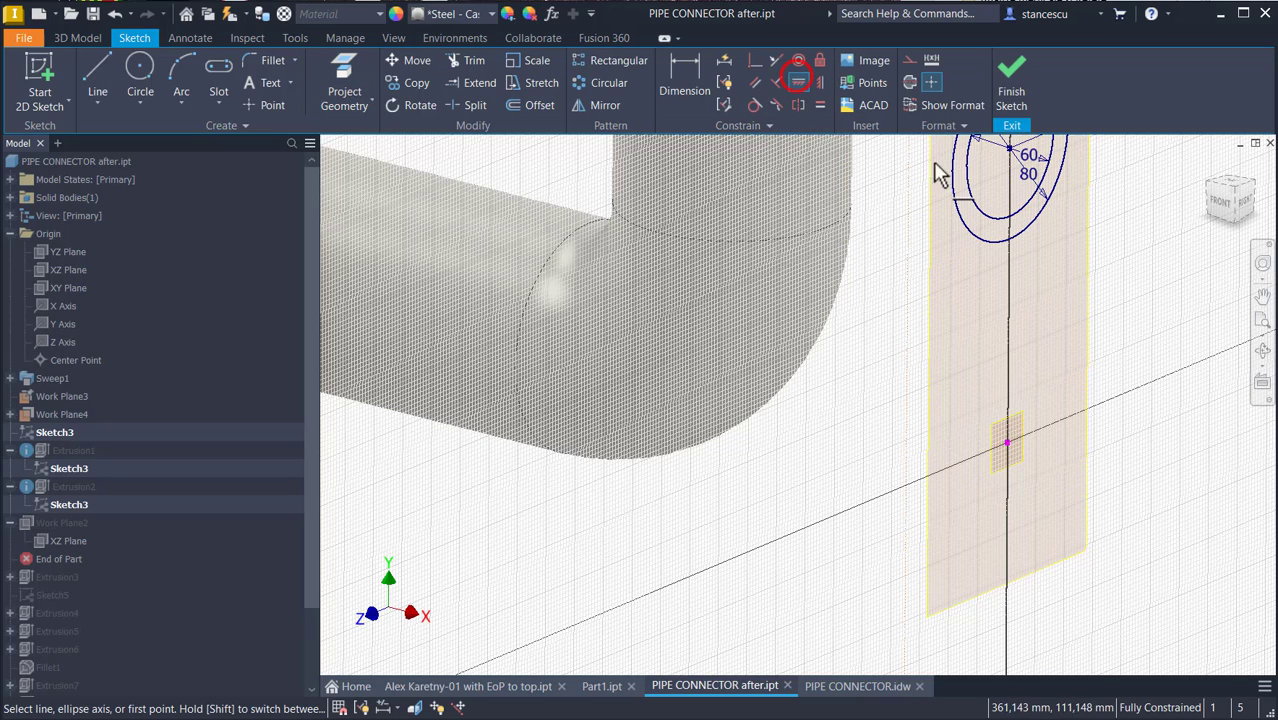
pyautogui.click(1010, 152)
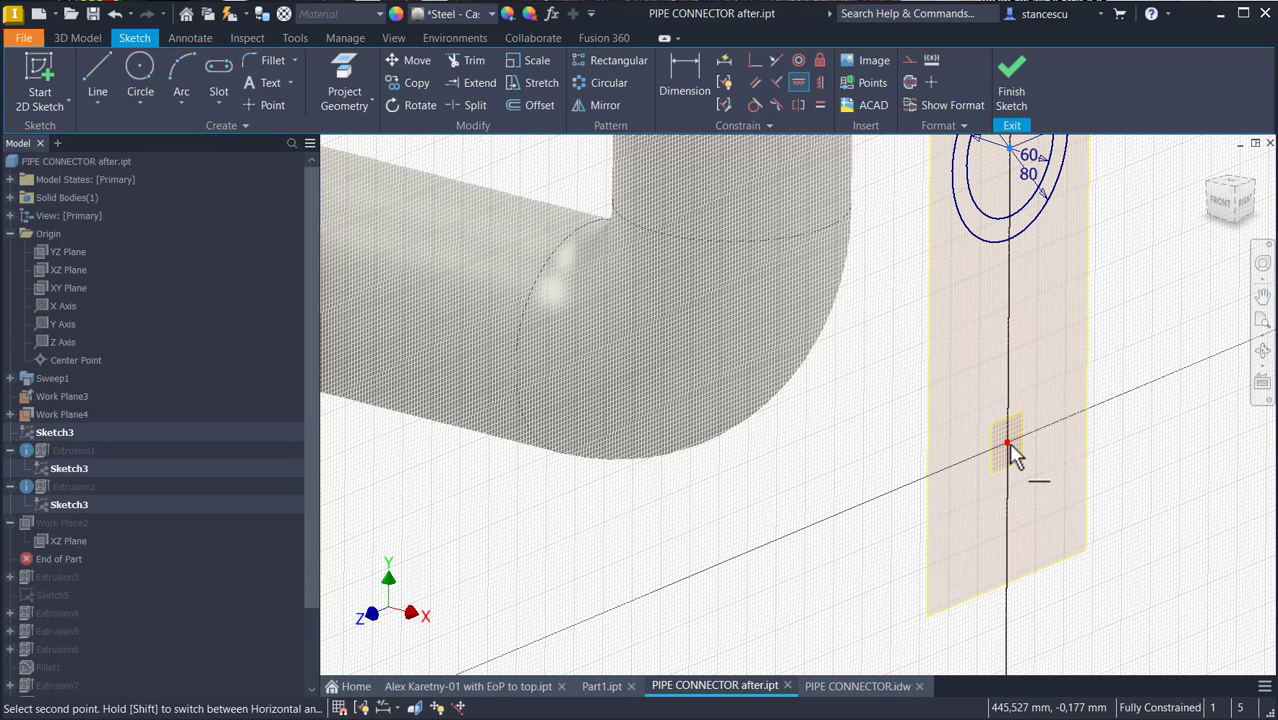
pyautogui.click(1009, 446)
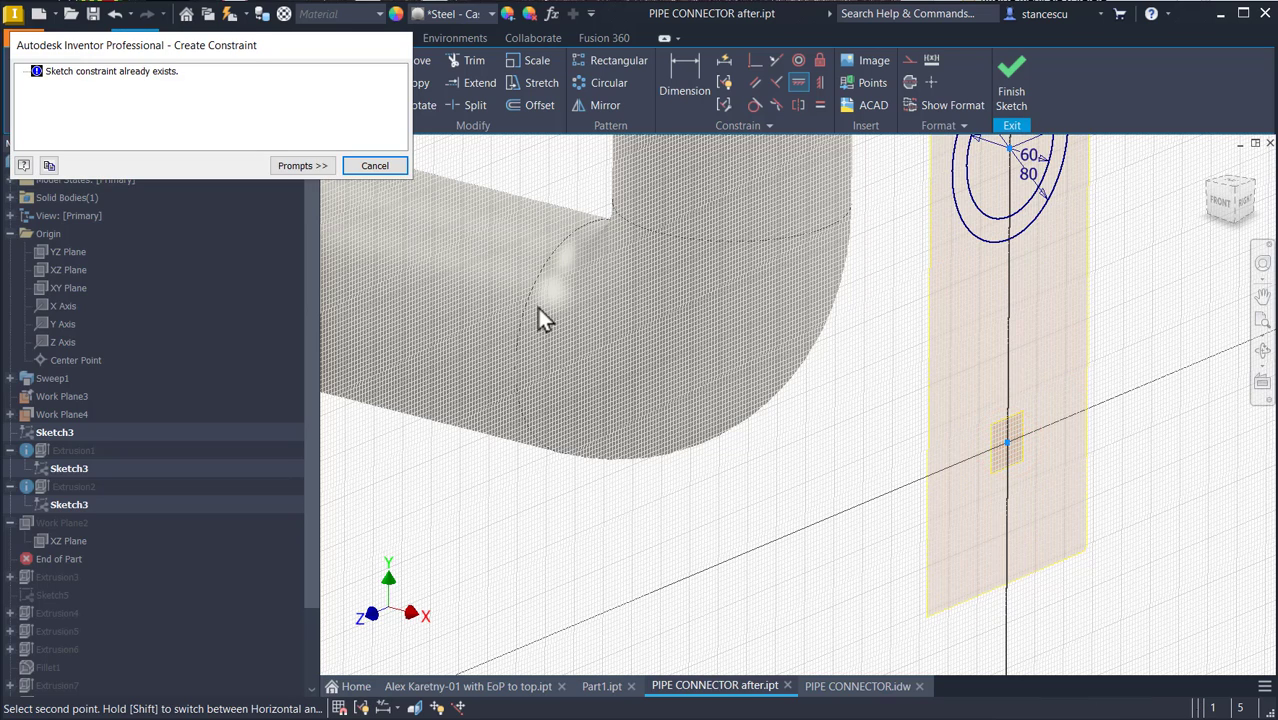
pyautogui.click(376, 167)
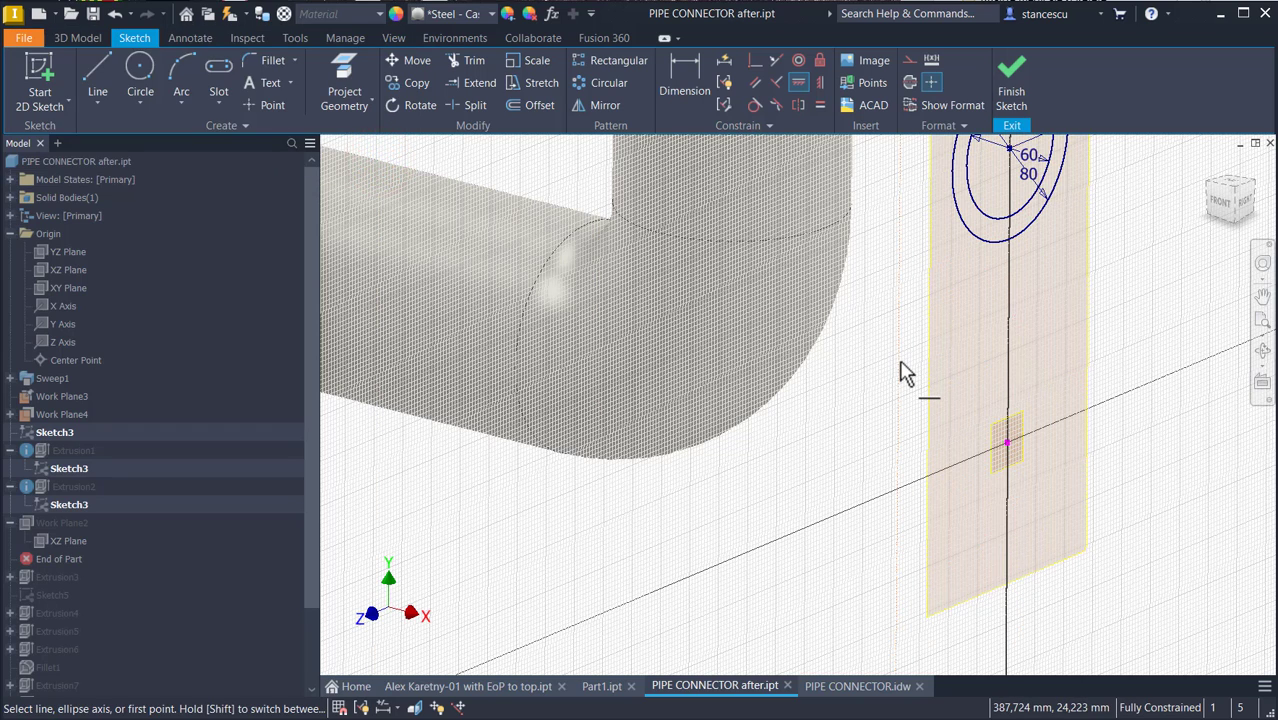
pyautogui.press('Escape')
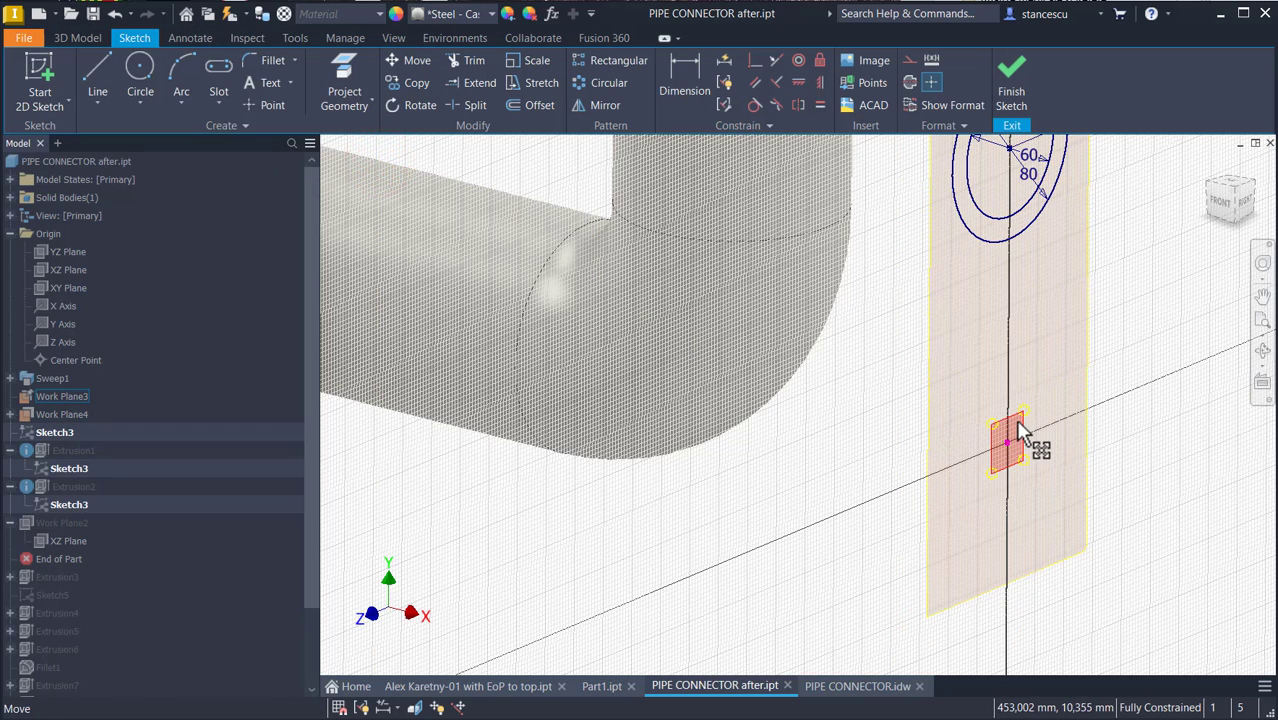
# Step: Delete the projection constraint on the unresolved origin point and project the point into Sketch3 again
pyautogui.scroll(2, 978, 433)
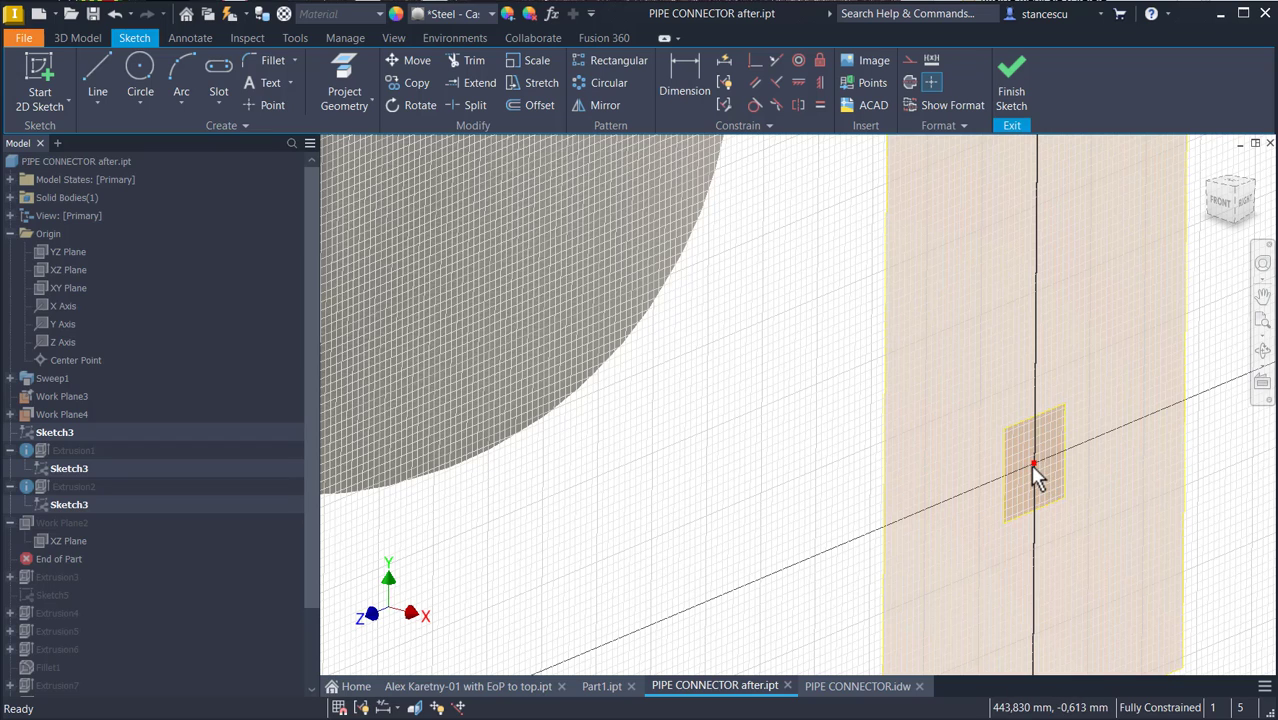
pyautogui.click(1032, 465)
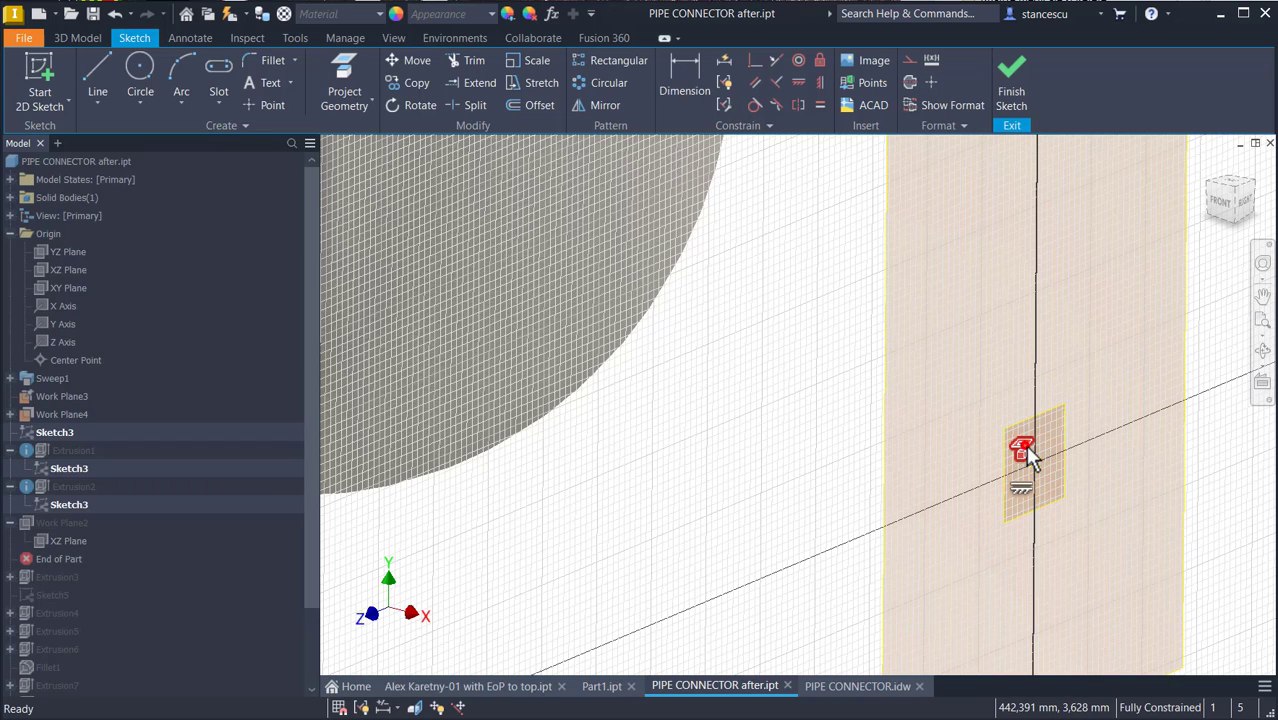
pyautogui.click(1030, 455)
pyautogui.press('Delete')
pyautogui.click(1156, 321)
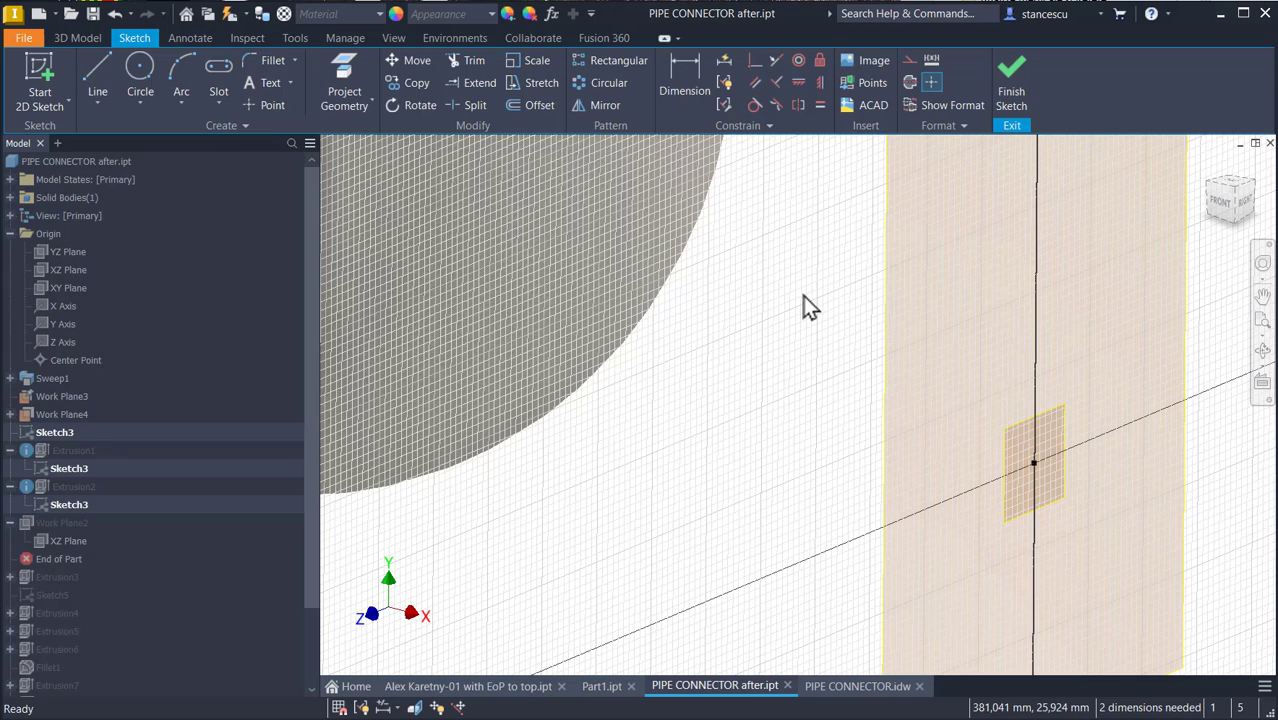
pyautogui.scroll(-2, 1035, 345)
pyautogui.moveTo(916, 294)
pyautogui.mouseDown(button='middle')
pyautogui.moveTo(916, 391)
pyautogui.moveTo(878, 523)
pyautogui.mouseUp(button='middle')
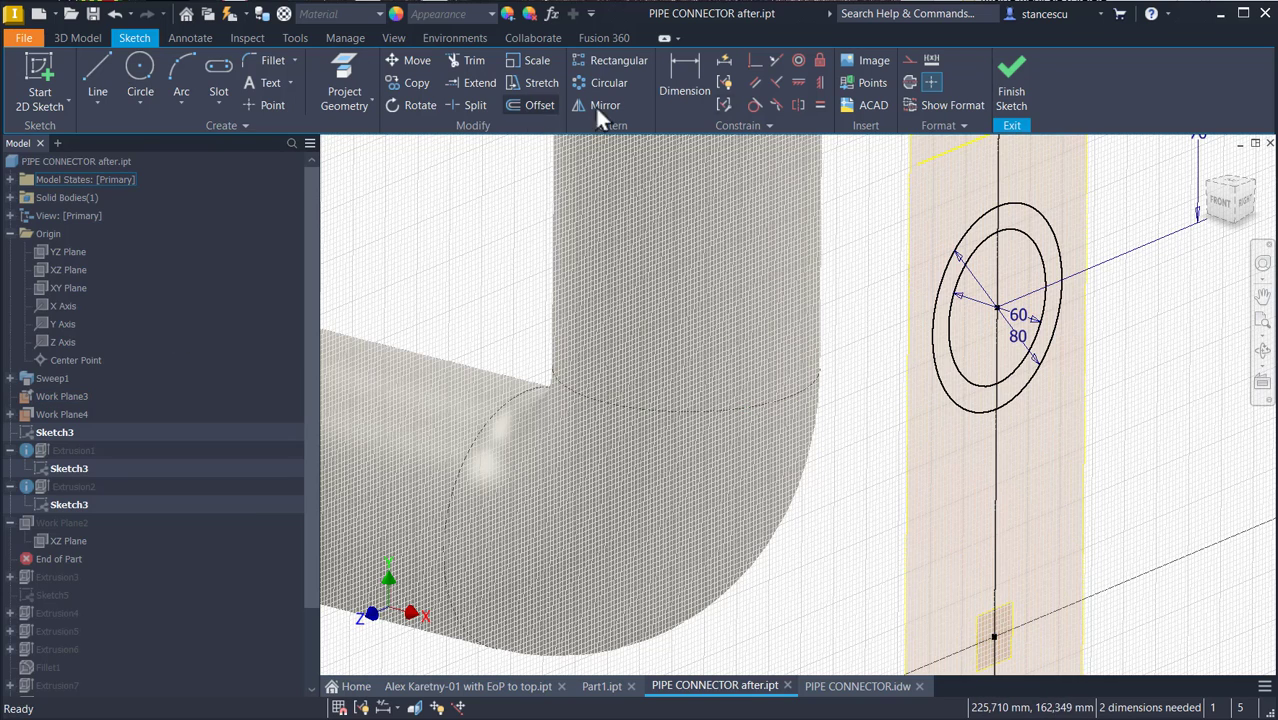
pyautogui.click(336, 84)
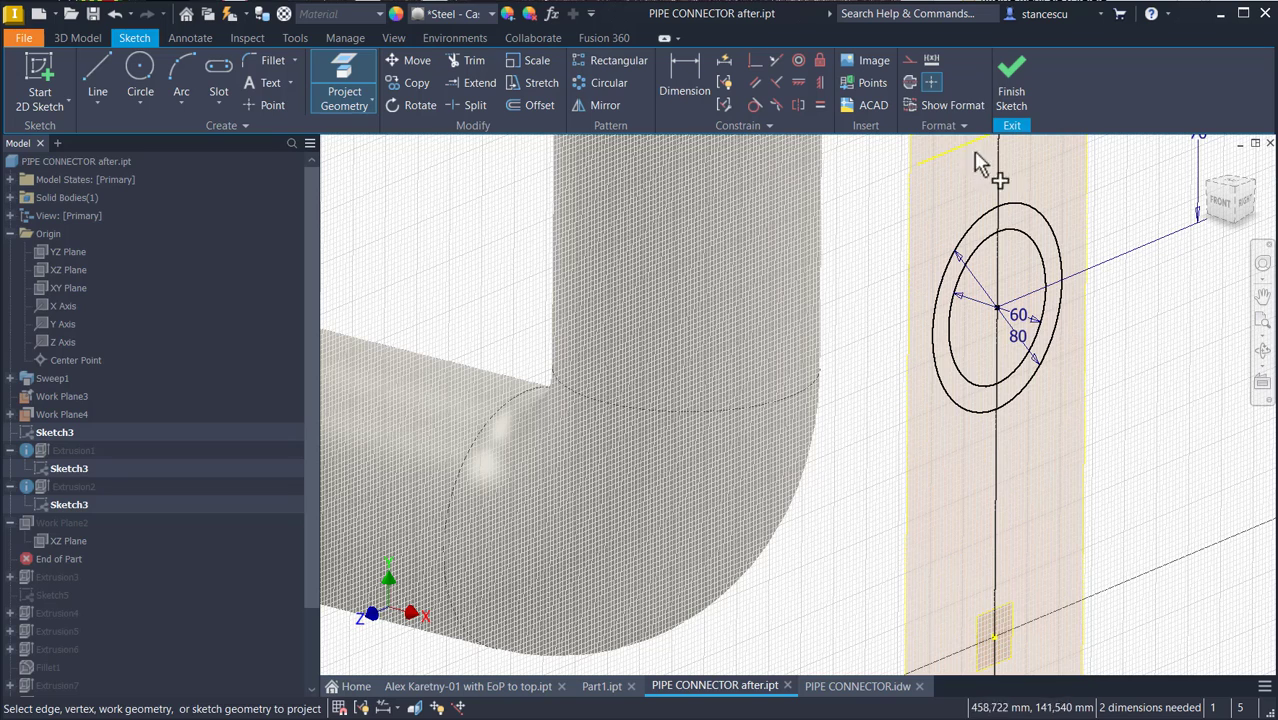
# Step: Try to align the circles' centre with the reprojected origin point using a horizontal constraint
pyautogui.click(697, 62)
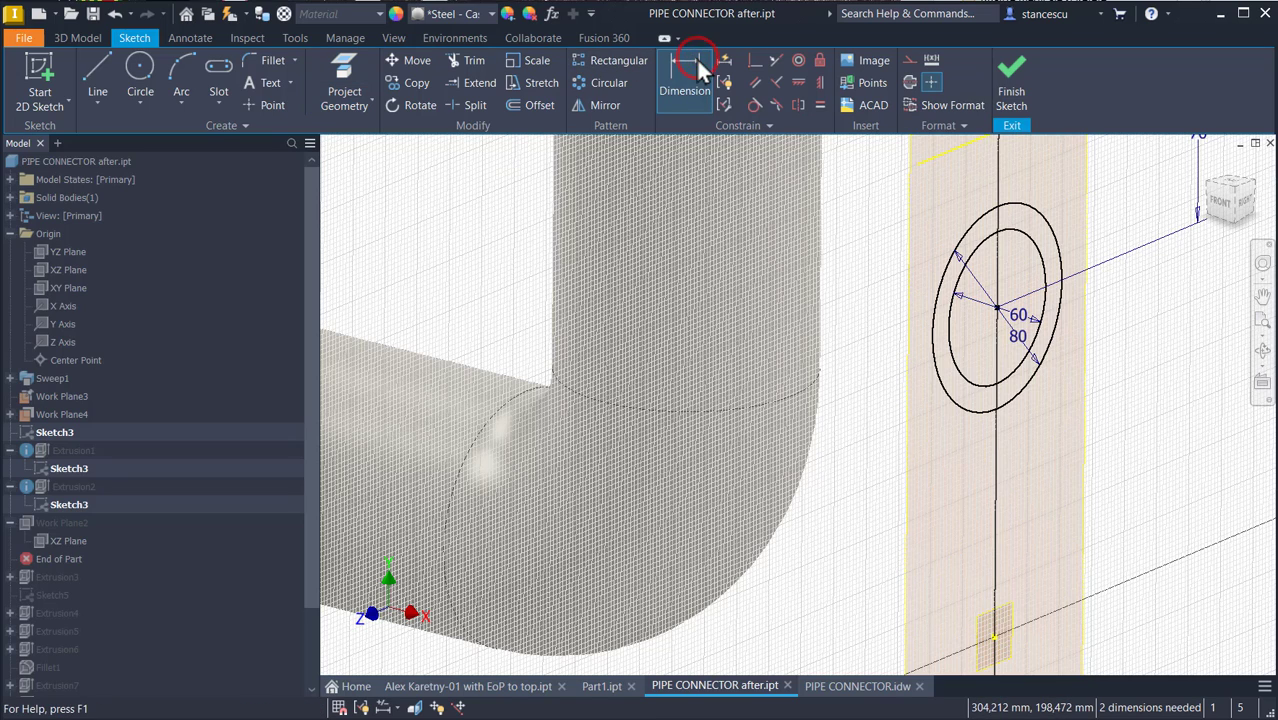
pyautogui.click(799, 82)
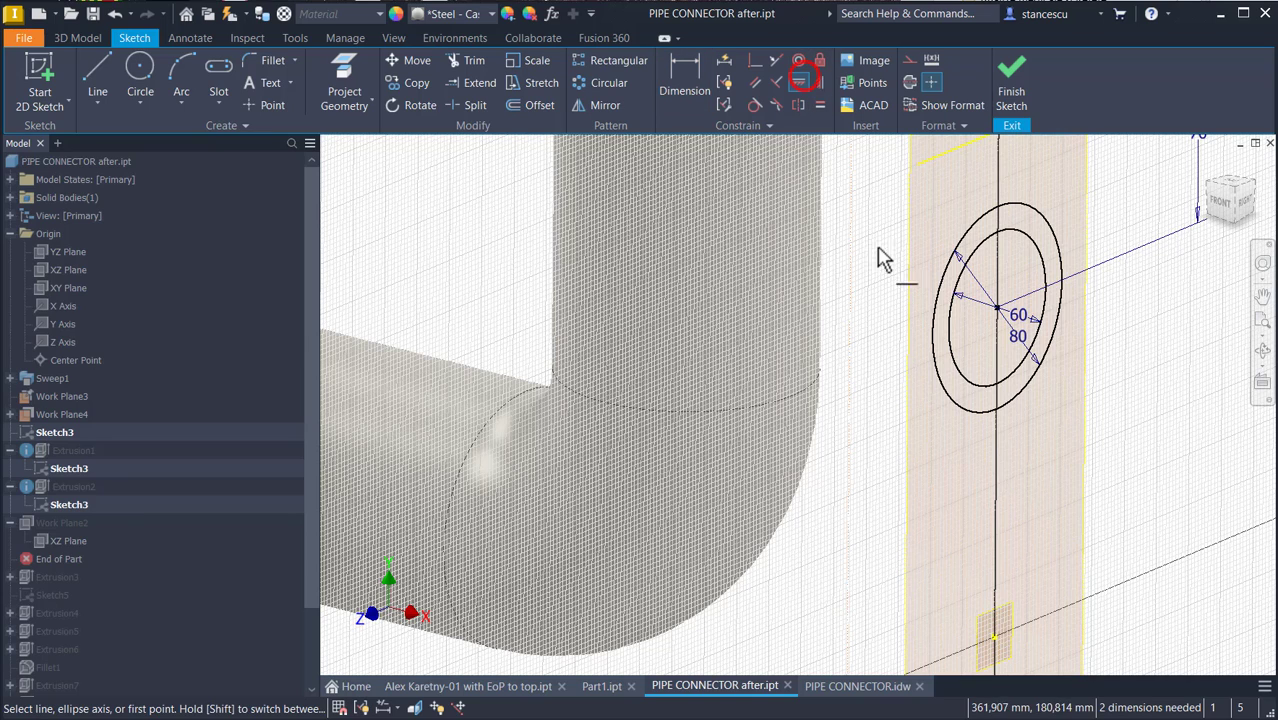
pyautogui.click(998, 310)
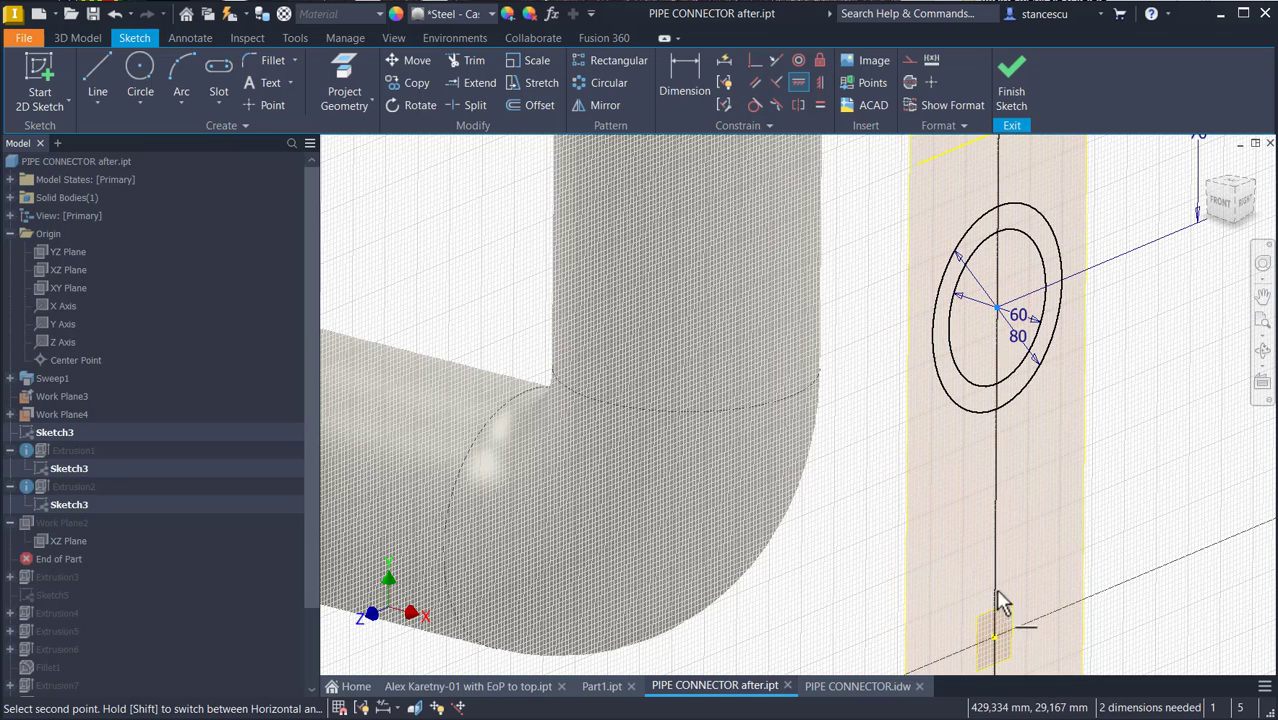
pyautogui.click(990, 640)
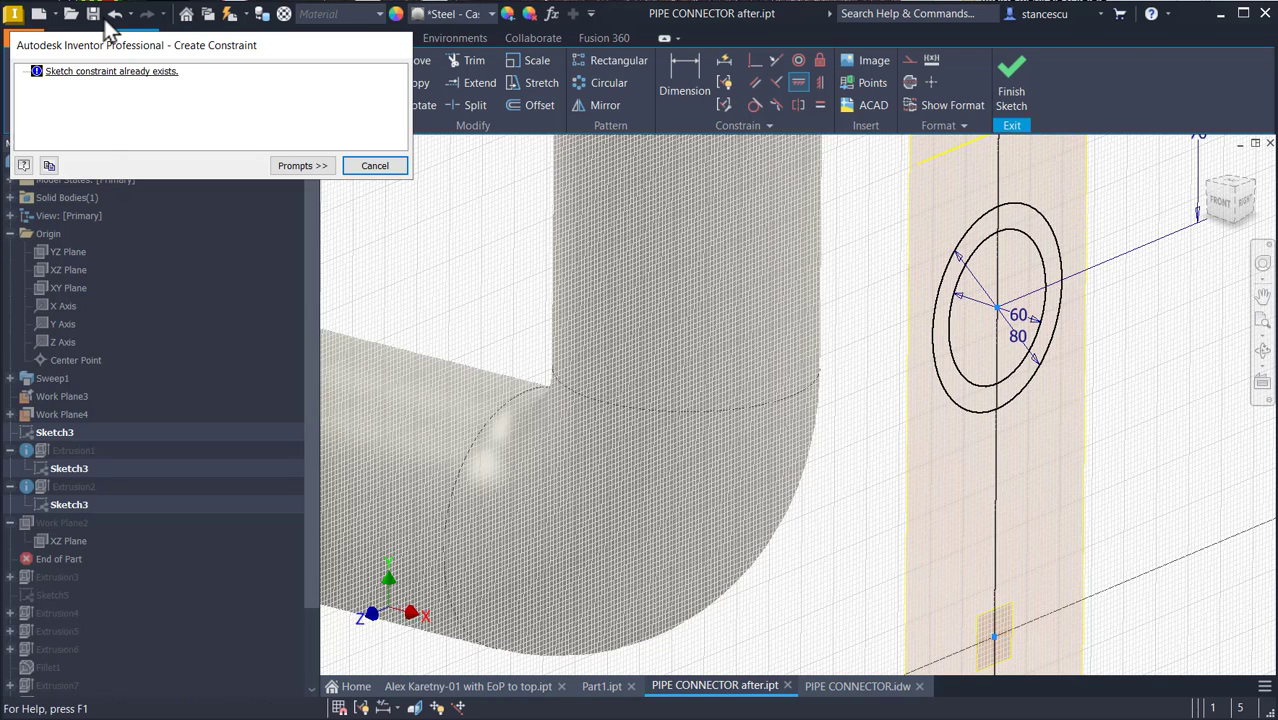
pyautogui.click(366, 170)
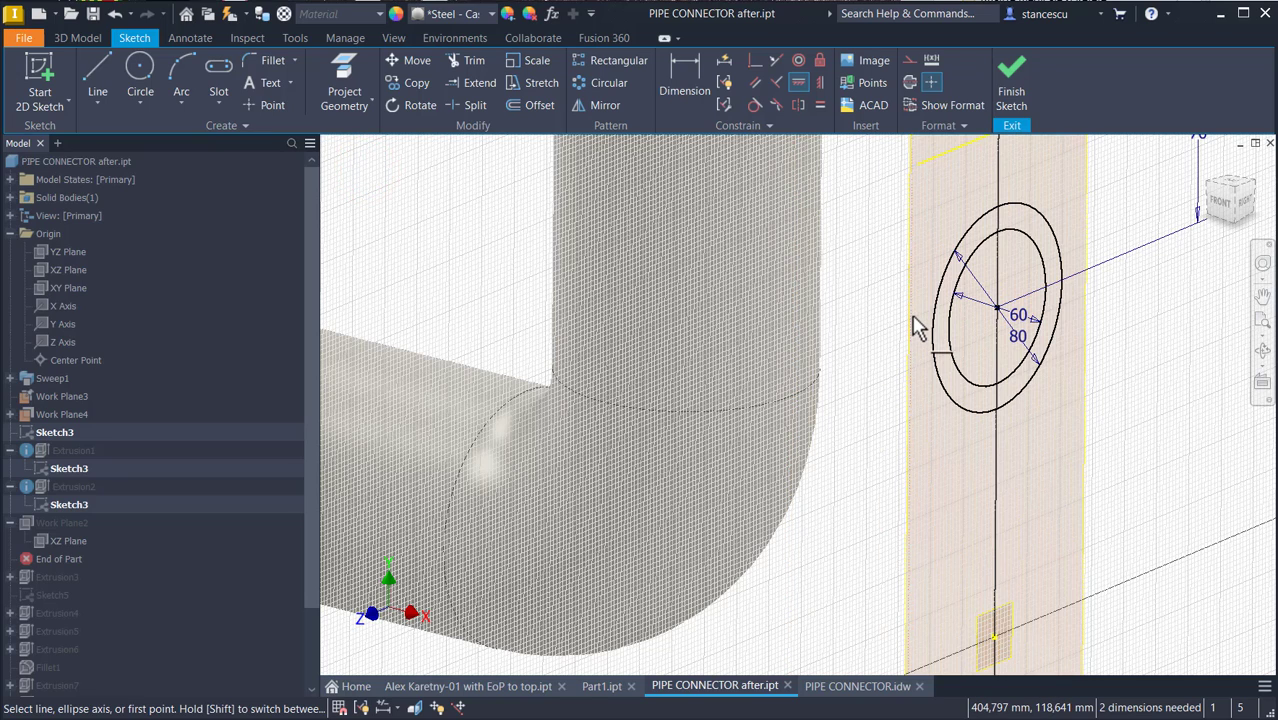
pyautogui.press('Escape')
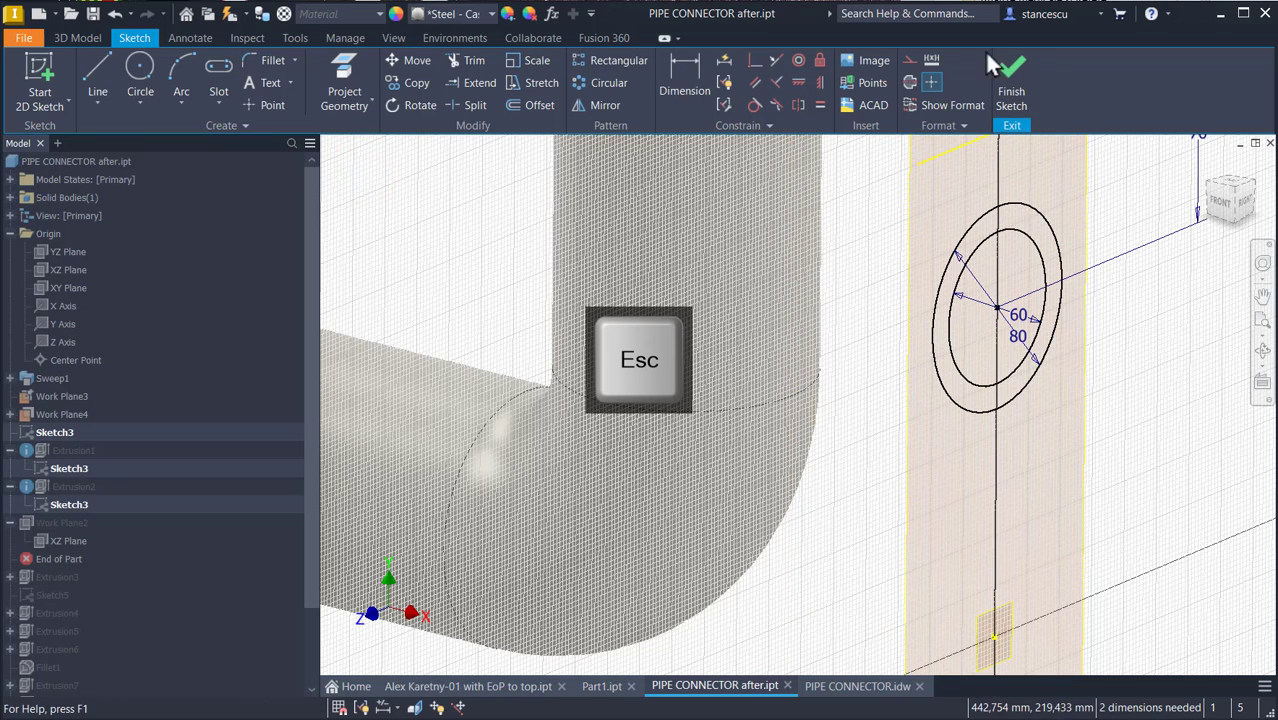
# Step: Finish editing Sketch3 and turn off the visibility of Work Plane4
pyautogui.click(1014, 80)
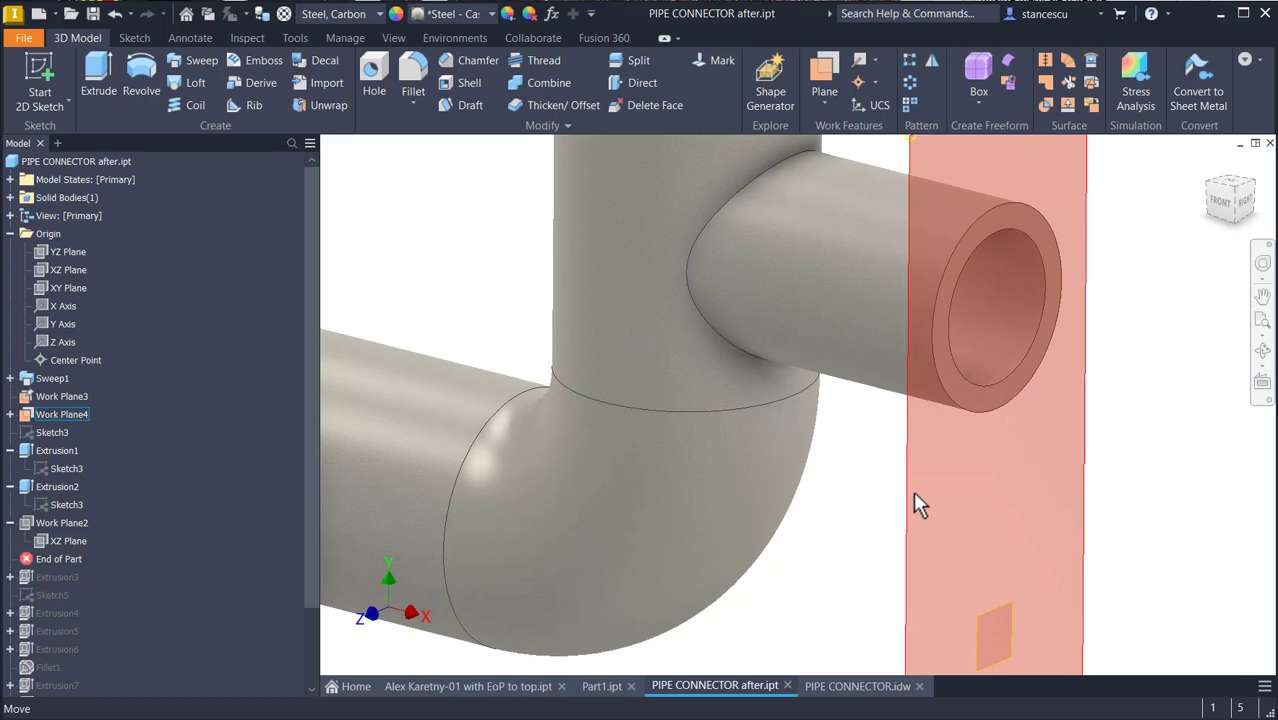
pyautogui.rightClick(913, 491)
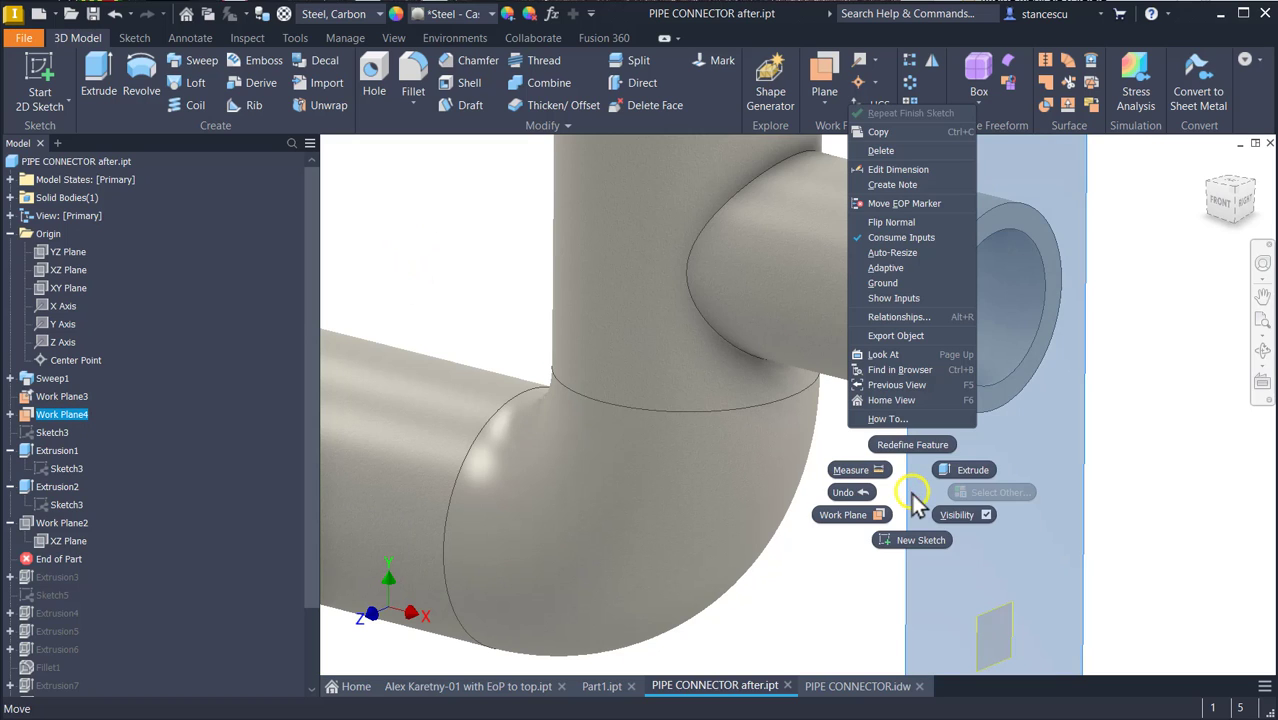
pyautogui.click(968, 520)
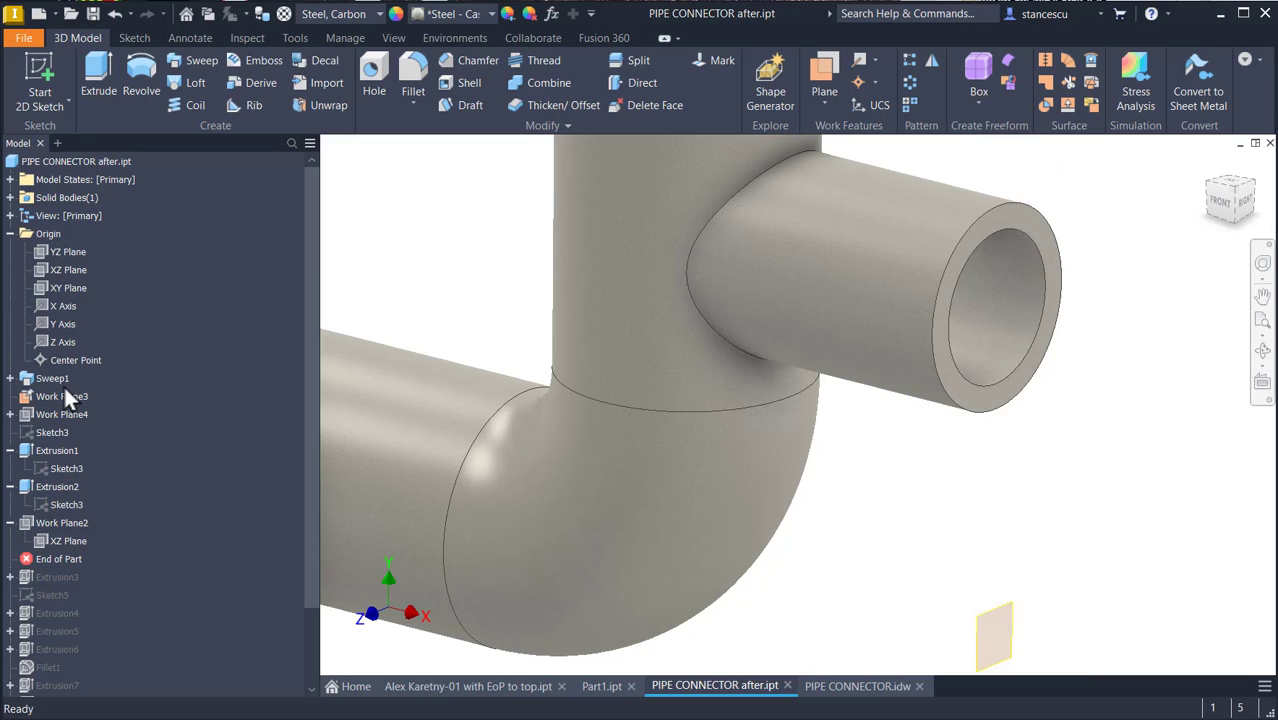
# Step: Delete the obsolete Work Plane3 from the part
pyautogui.click(63, 396)
pyautogui.rightClick(65, 396)
pyautogui.click(100, 442)
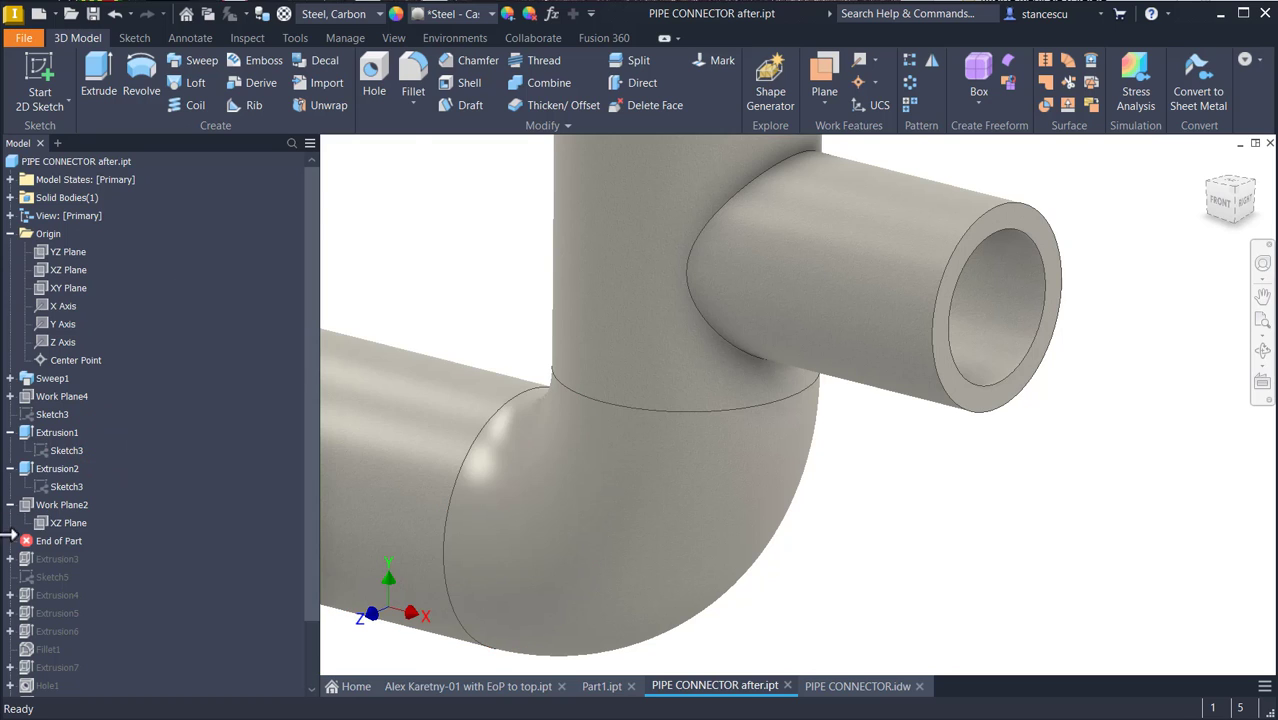
# Step: Move the end-of-part marker to the end of the feature history and return the model to its home view
pyautogui.rightClick(63, 539)
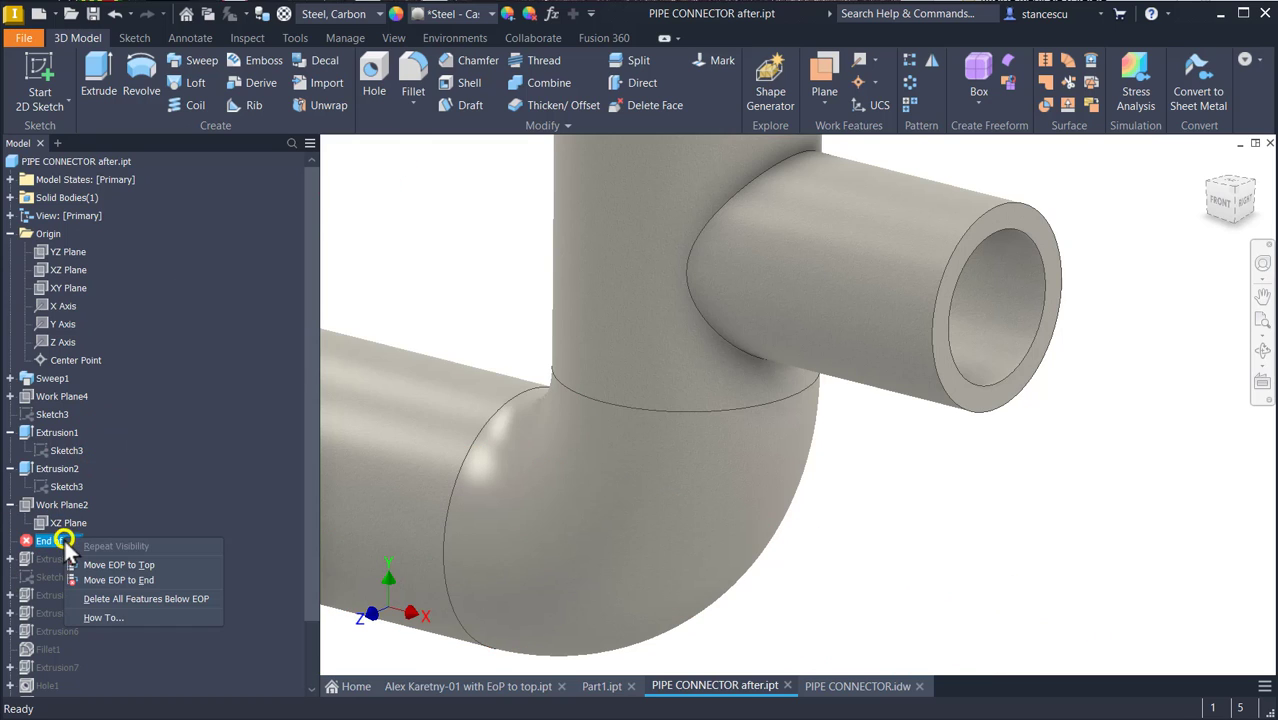
pyautogui.click(123, 579)
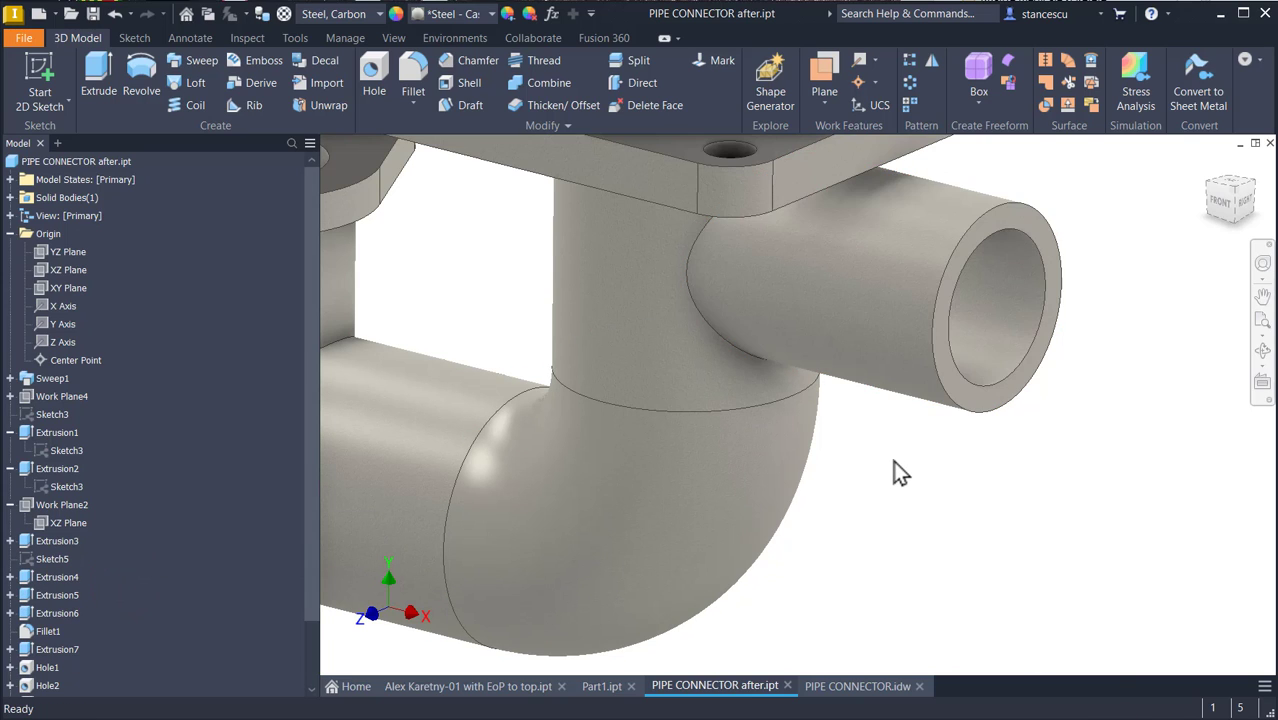
pyautogui.press('F6')
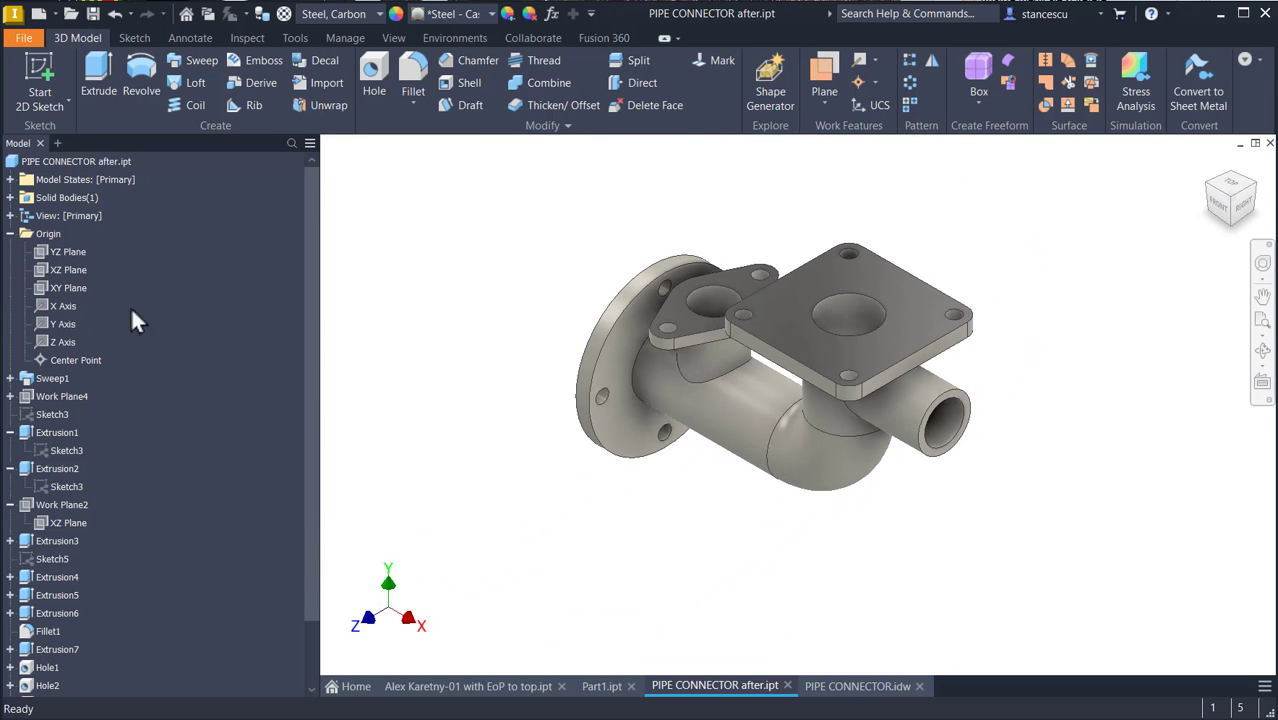
# Step: Collapse all child entries under the part in the model tree and clear the selection
pyautogui.click(86, 165)
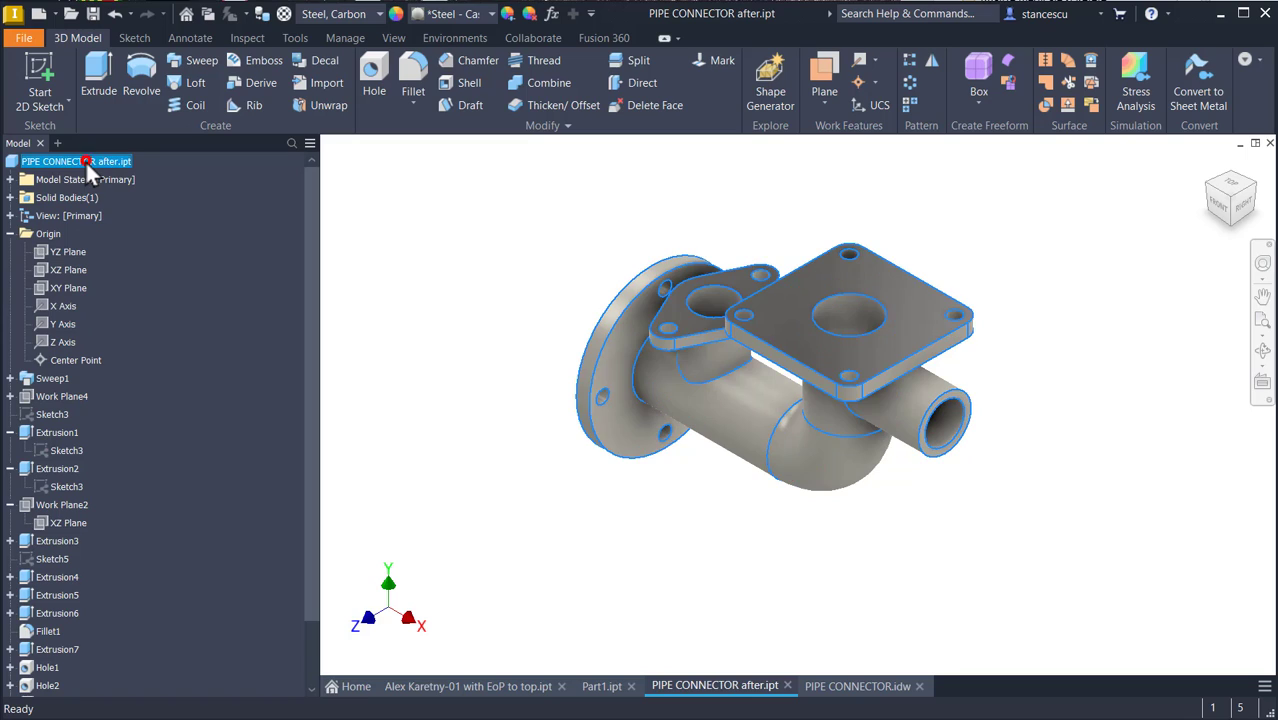
pyautogui.rightClick(87, 166)
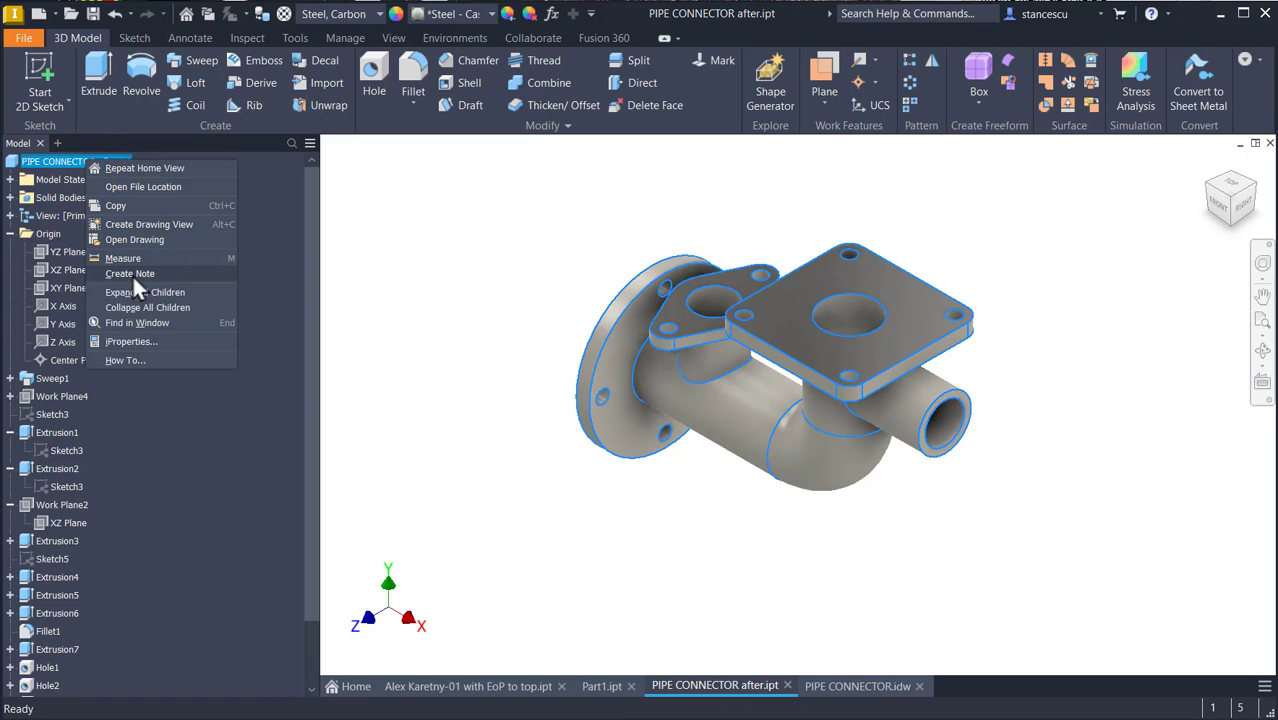
pyautogui.click(140, 309)
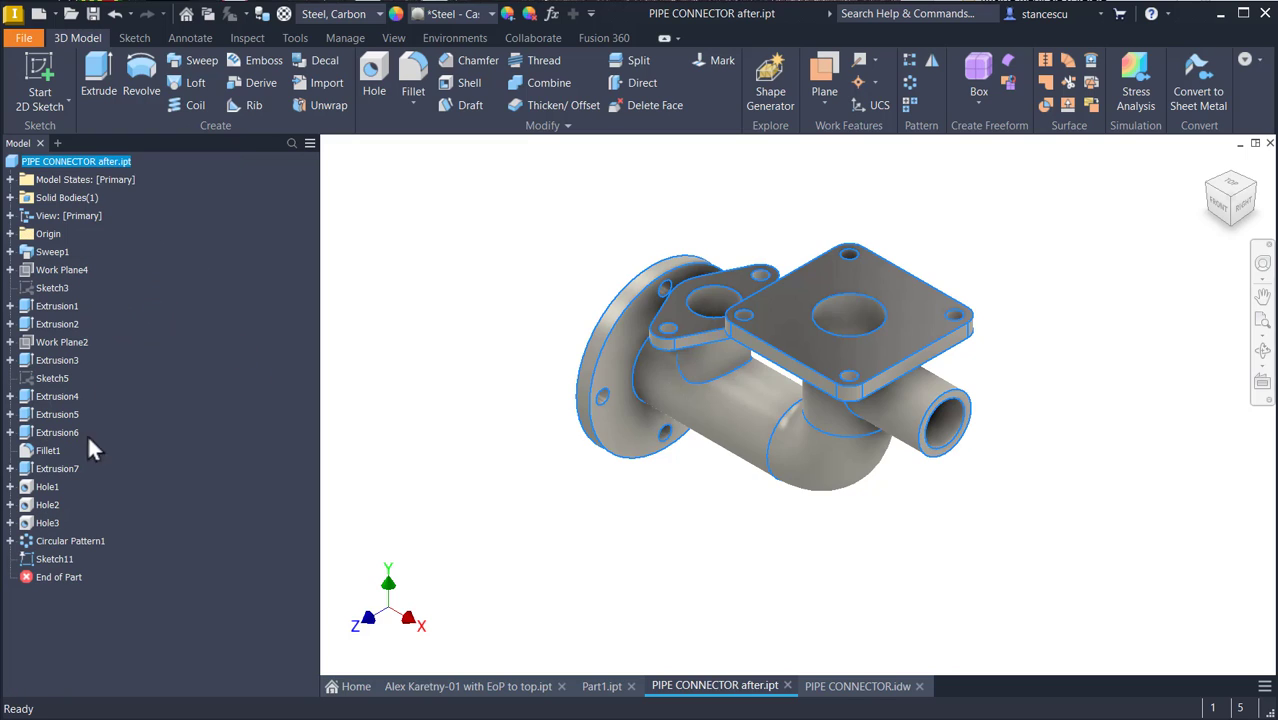
pyautogui.click(439, 267)
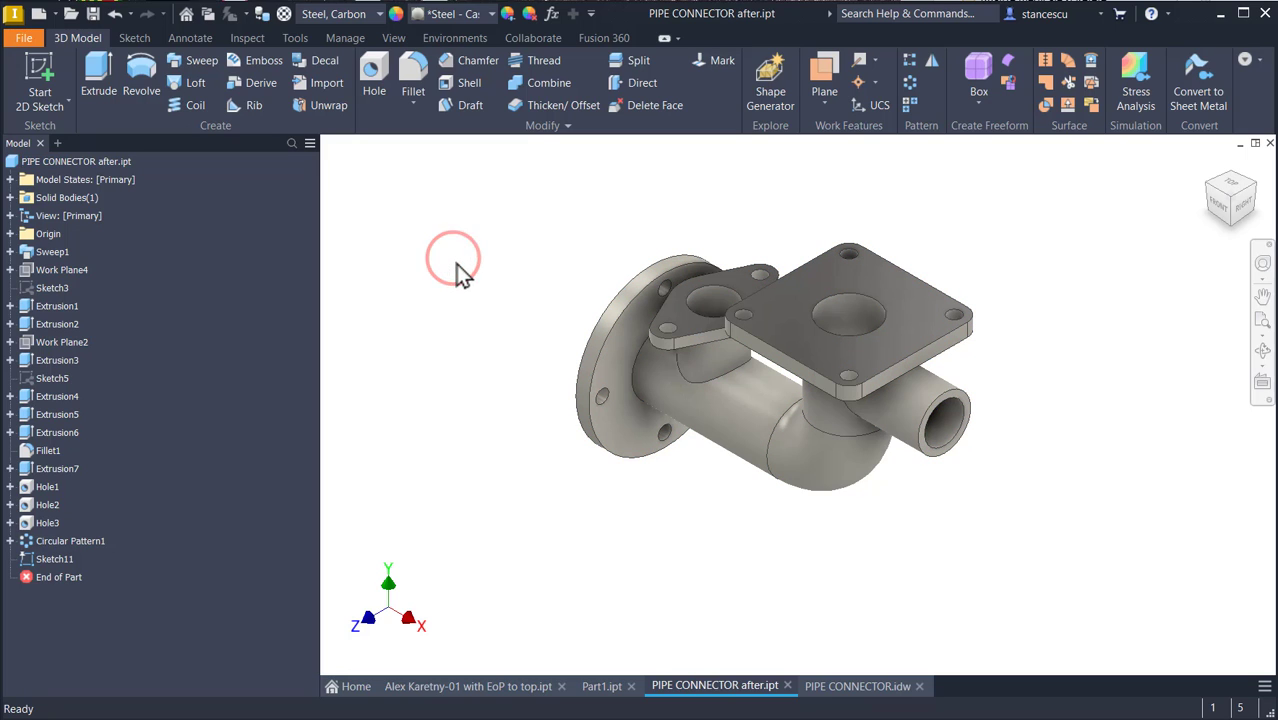